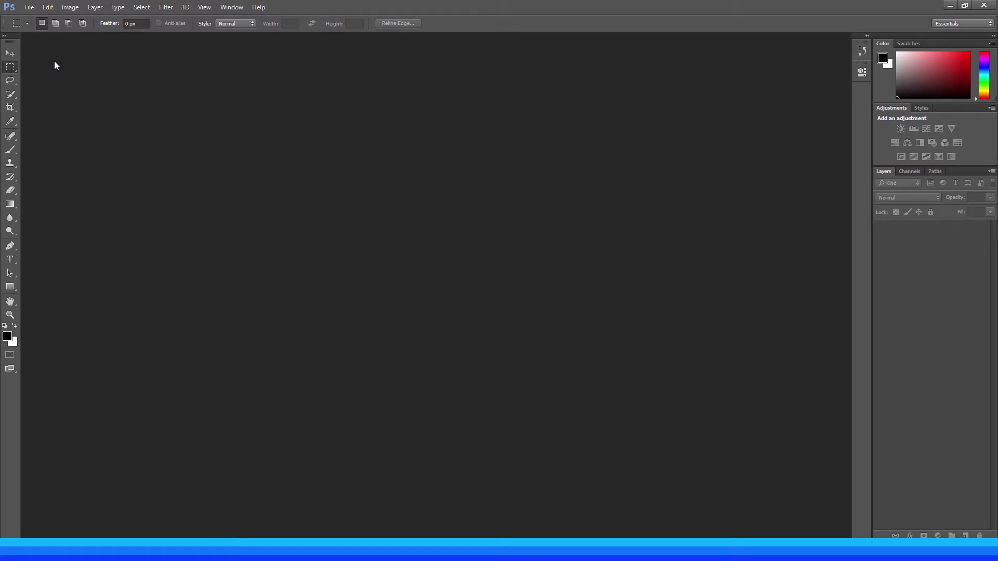
Open the UVDado image from the Área de Trabalho folder.
{"action": "left_click", "coordinate": [30, 8]}
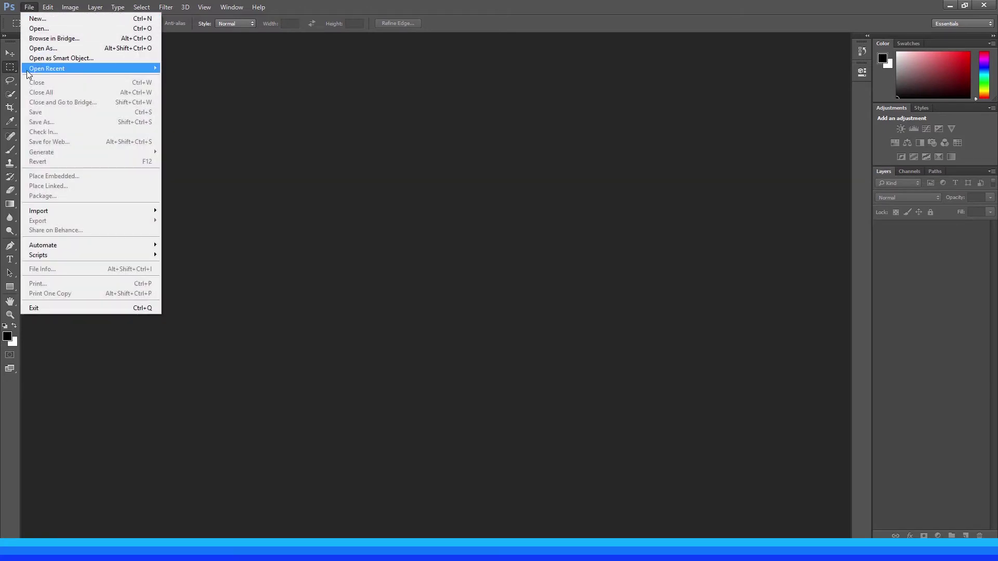
{"action": "left_click", "coordinate": [52, 30]}
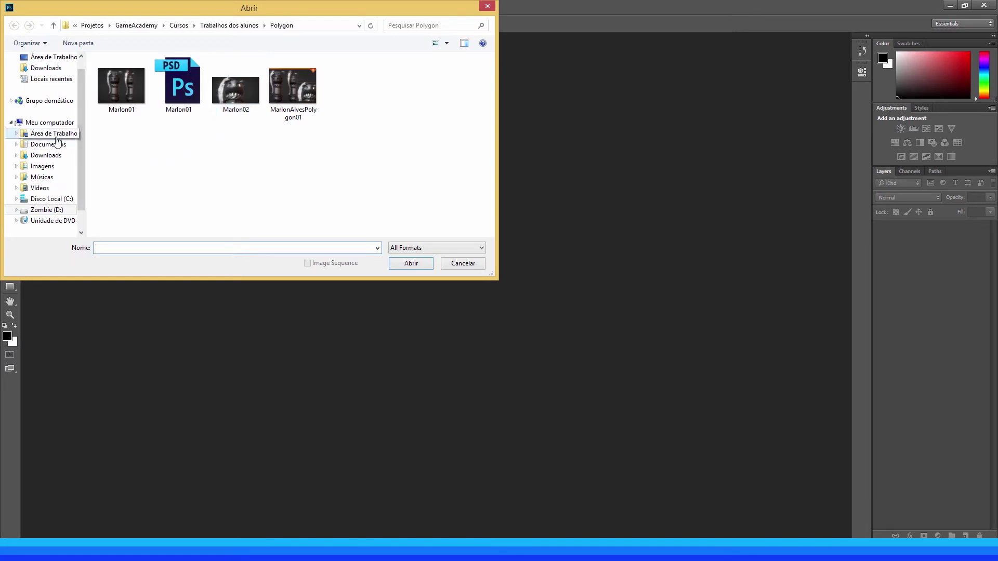
{"action": "left_click", "coordinate": [57, 134]}
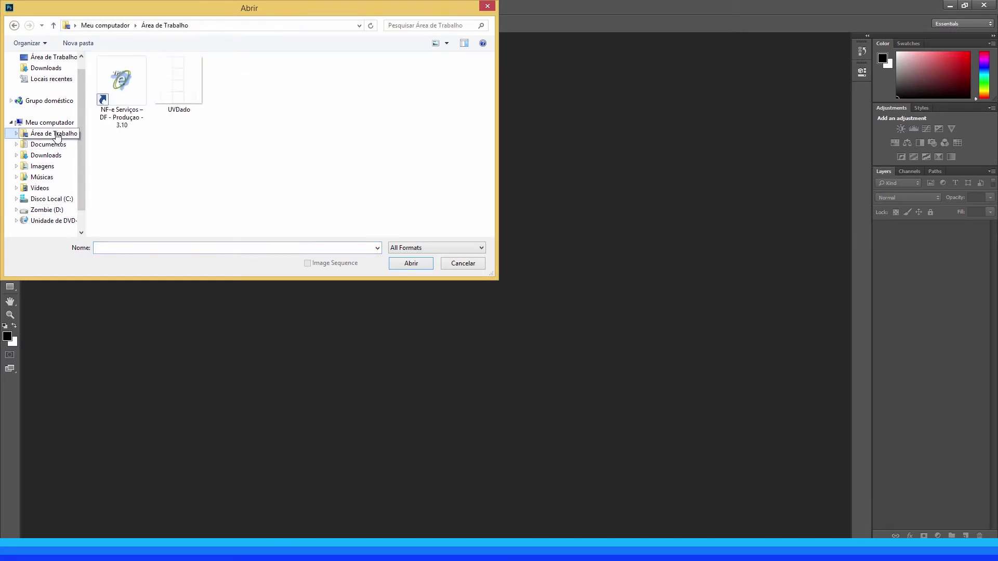
{"action": "double_click", "coordinate": [177, 110]}
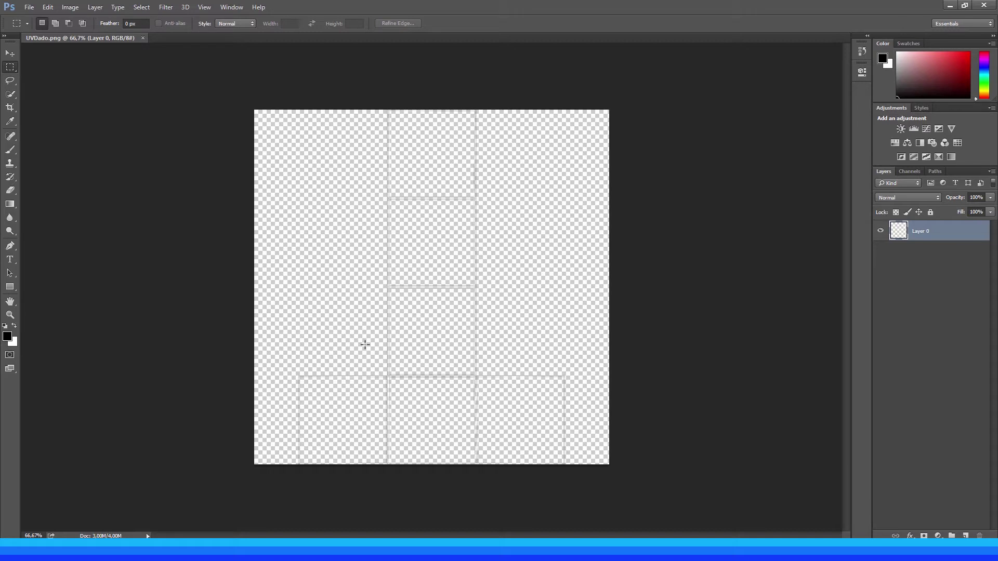
Examine the dice UV layout at different zoom levels, including 100%, and across different areas of the canvas.
{"action": "key", "text": "z"}
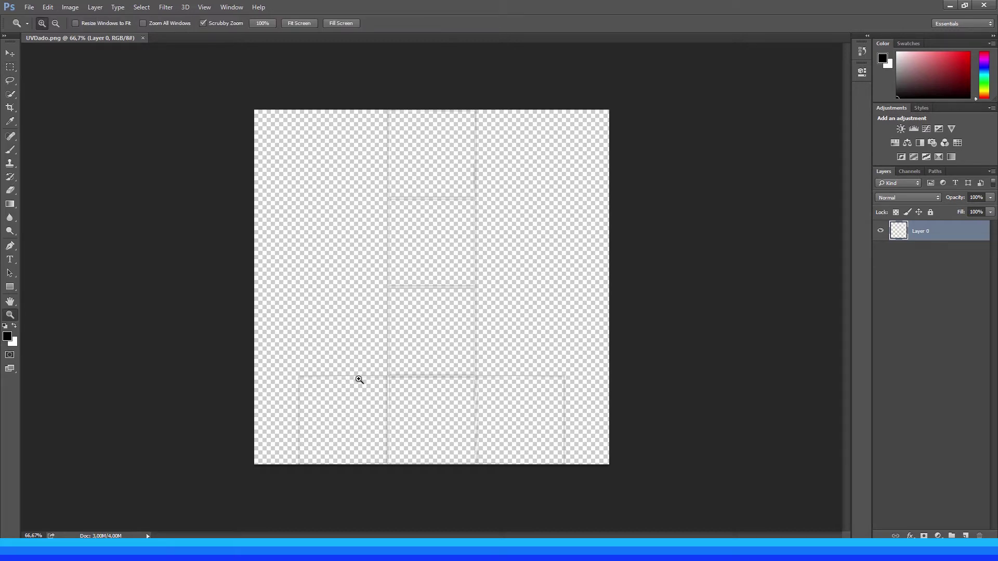
{"action": "left_click", "coordinate": [358, 379]}
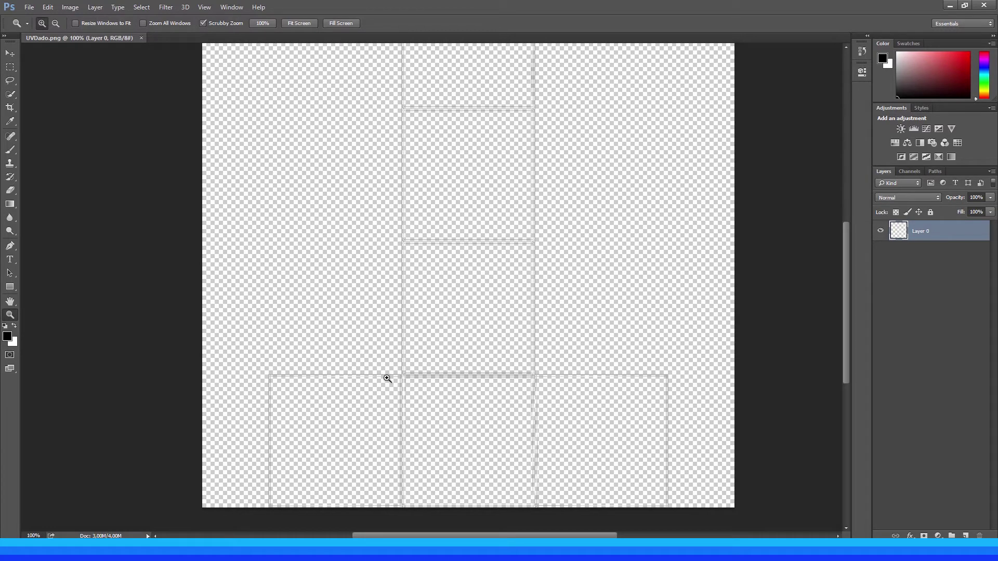
{"action": "left_click", "coordinate": [378, 348], "text": "alt"}
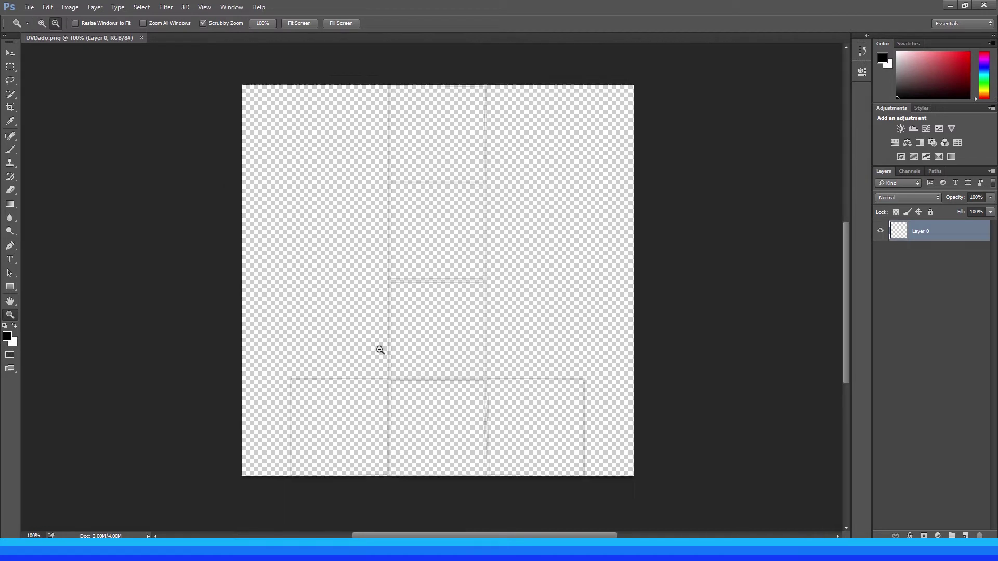
{"action": "key", "text": "v"}
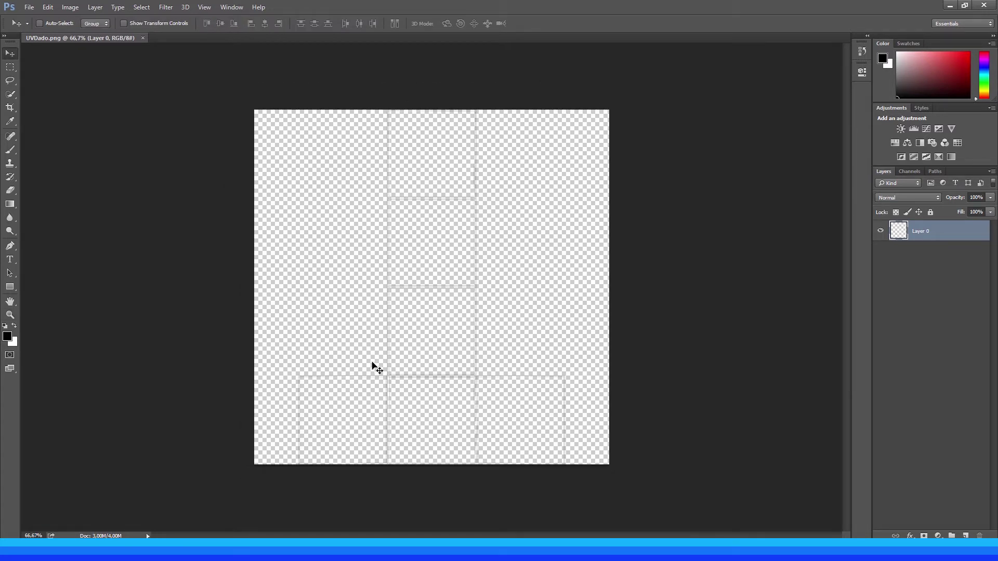
{"action": "key", "text": "z"}
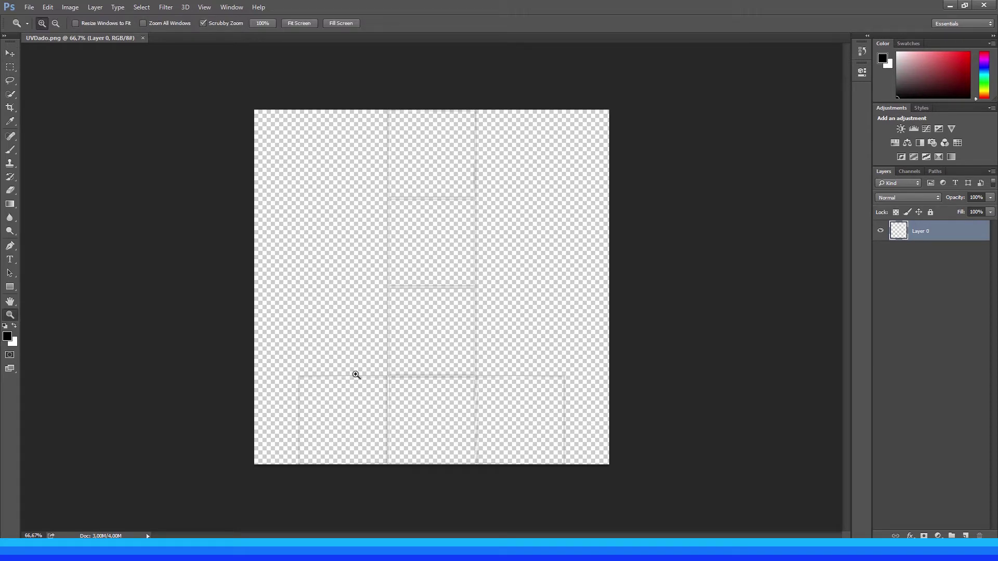
{"action": "left_click", "coordinate": [353, 379]}
{"action": "left_click", "coordinate": [353, 378]}
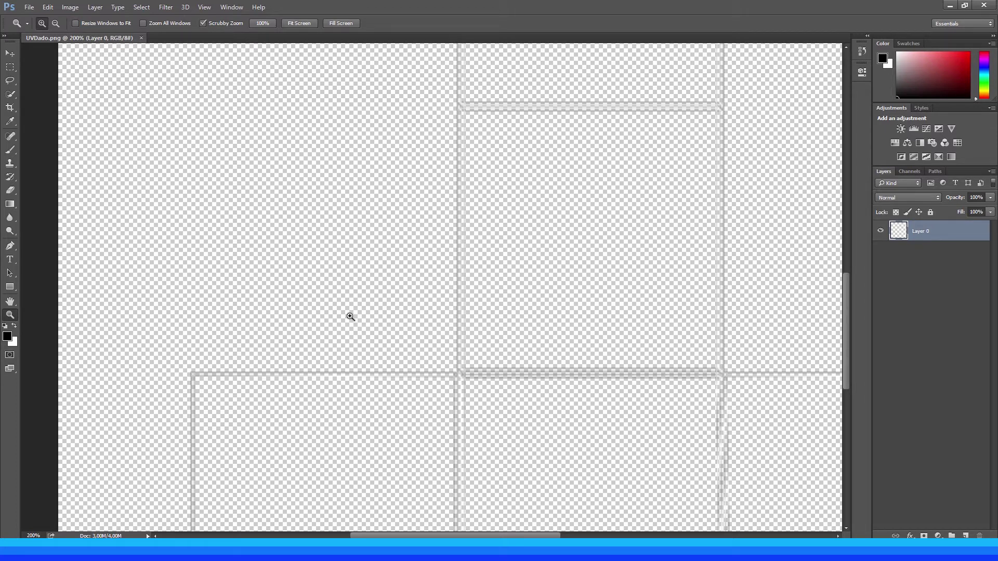
{"action": "key", "text": "alt"}
{"action": "key", "text": "alt"}
{"action": "left_click", "coordinate": [352, 340], "text": "alt"}
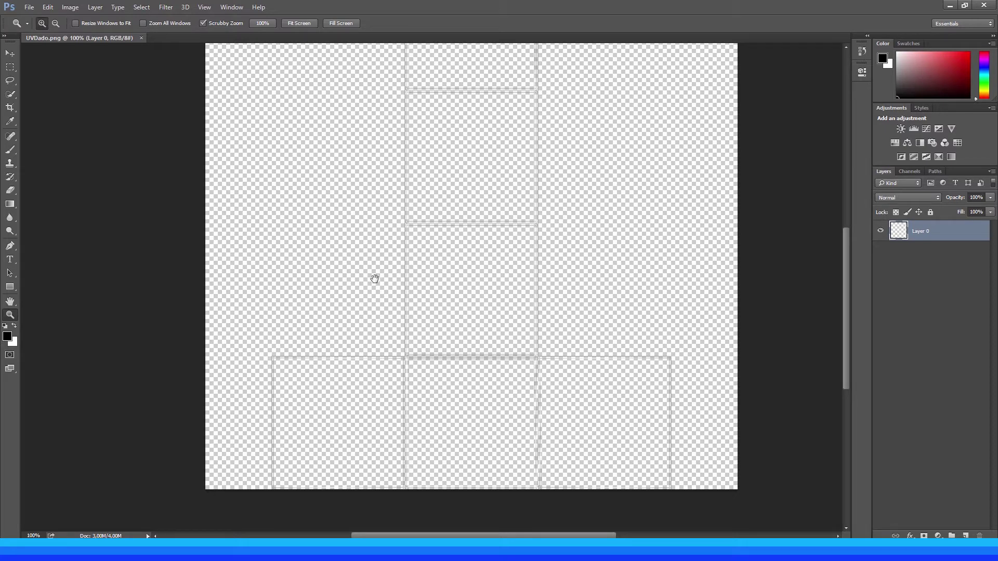
{"action": "left_click_drag", "start_coordinate": [377, 280], "coordinate": [315, 305]}
{"action": "left_click_drag", "start_coordinate": [330, 259], "coordinate": [354, 287]}
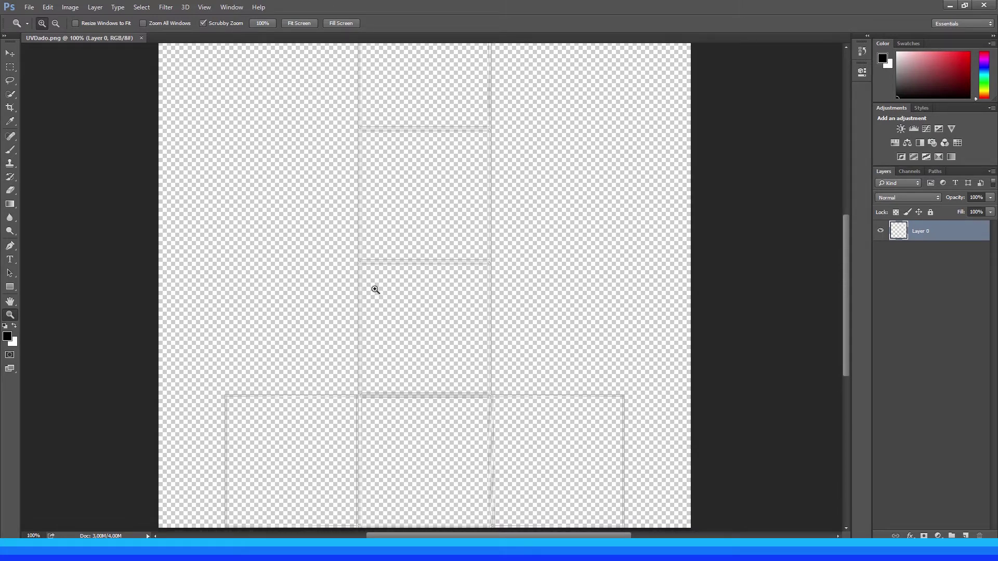
{"action": "left_click_drag", "start_coordinate": [372, 243], "coordinate": [372, 282]}
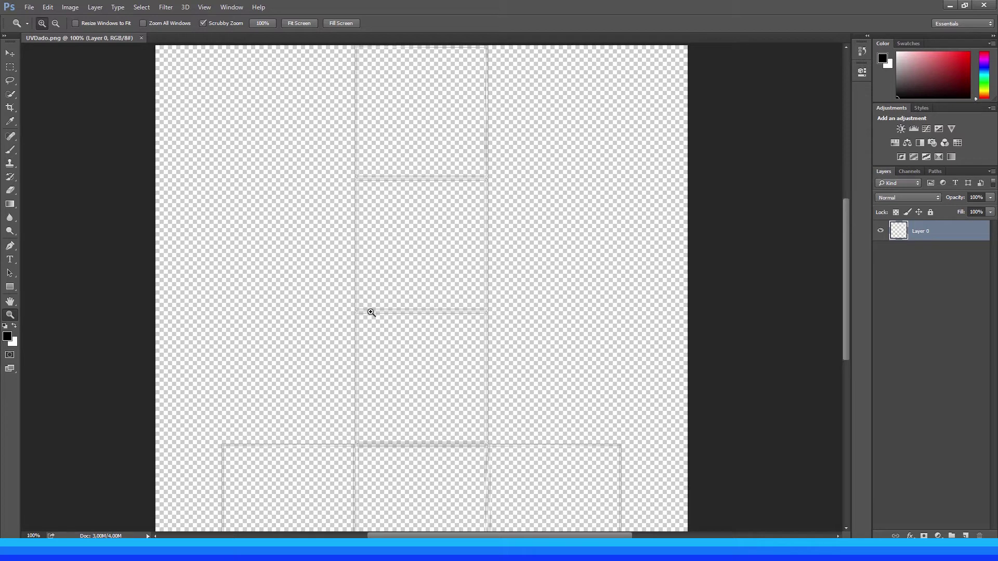
{"action": "key", "text": "alt"}
{"action": "left_click", "coordinate": [370, 270], "text": "alt"}
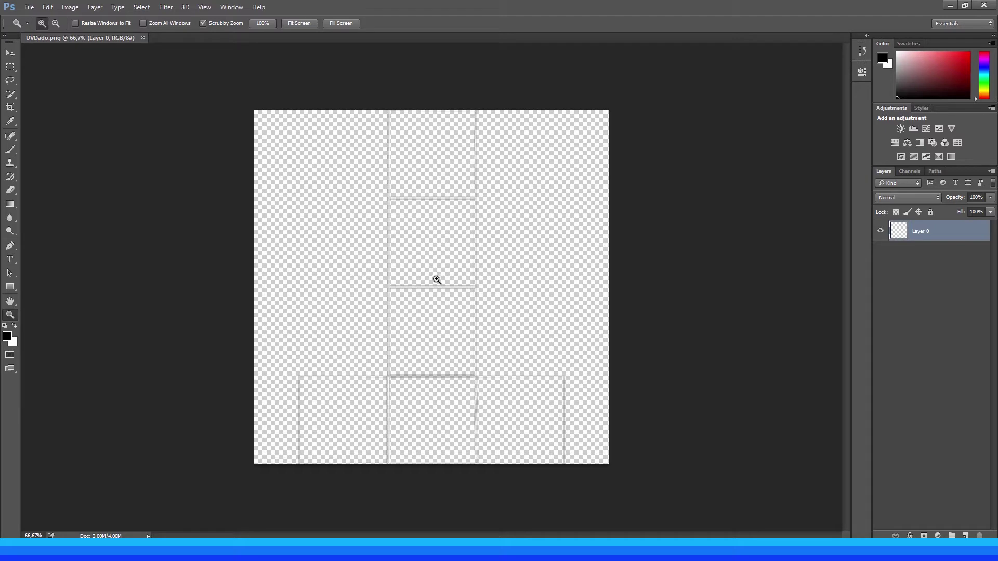
{"action": "left_click", "coordinate": [410, 274], "text": "alt"}
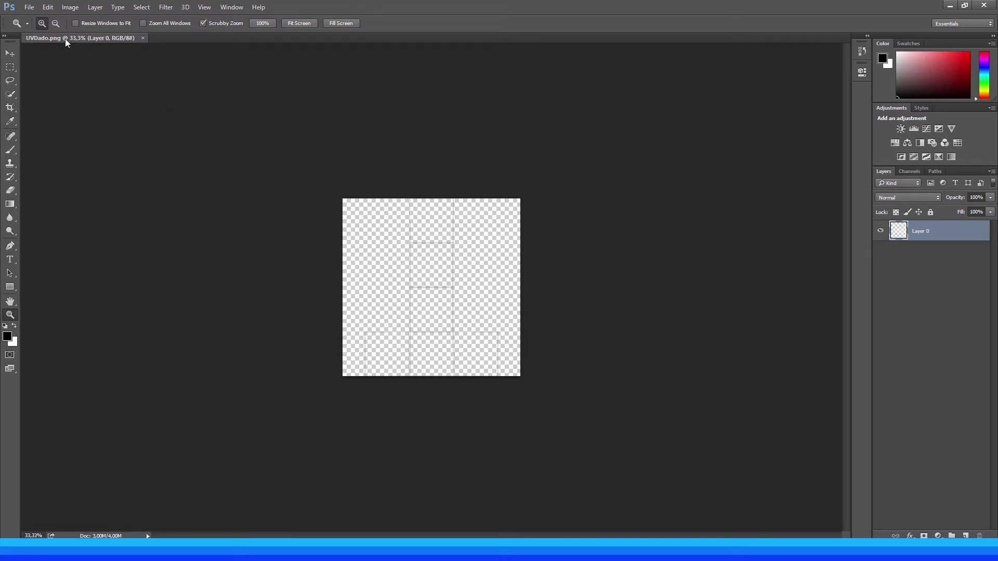
{"action": "right_click", "coordinate": [393, 270]}
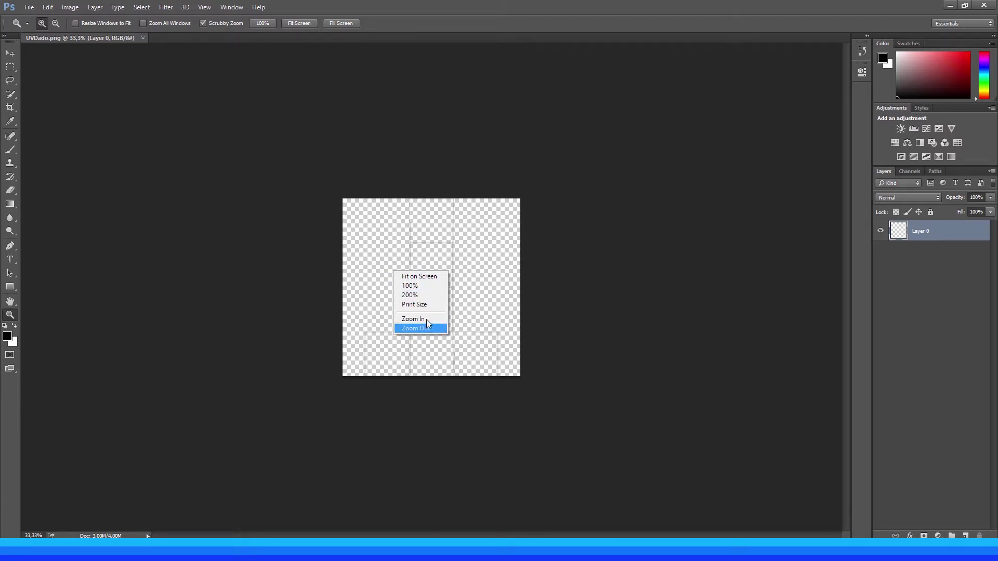
{"action": "left_click", "coordinate": [416, 286]}
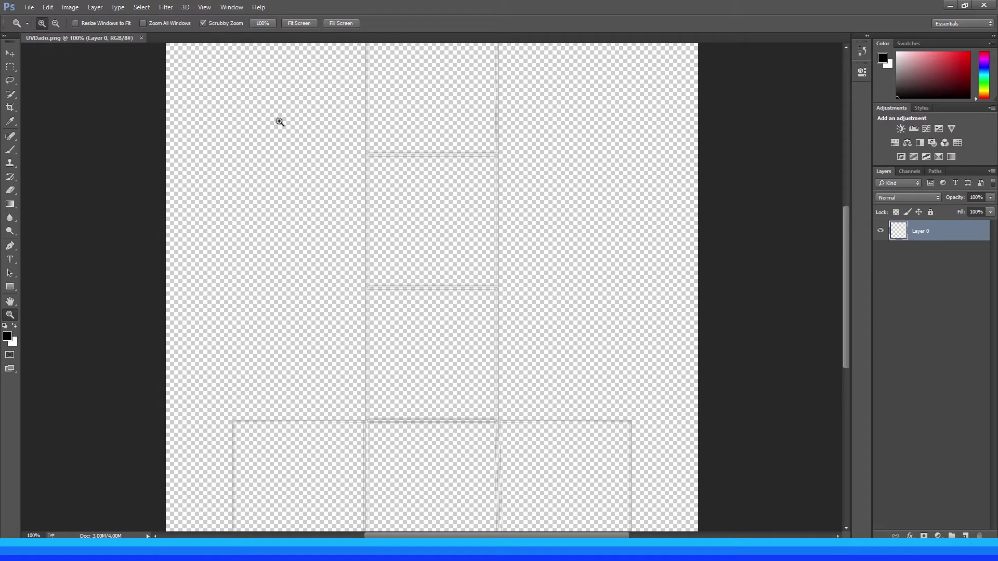
{"action": "key", "text": "alt"}
{"action": "left_click", "coordinate": [405, 229], "text": "alt"}
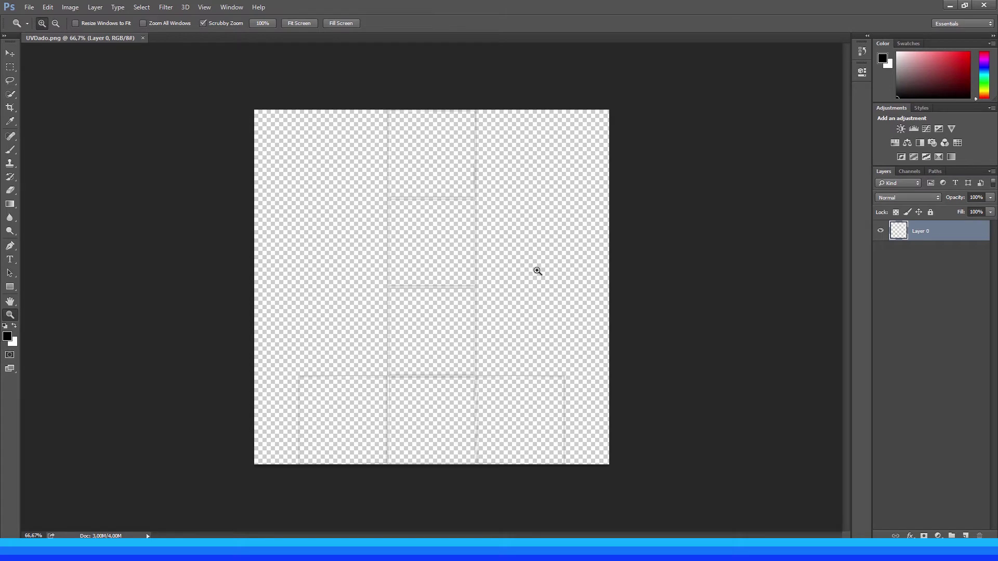
Rename the layer holding the UV layout to "UV".
{"action": "double_click", "coordinate": [924, 234]}
{"action": "key", "text": "Return"}
{"action": "key", "text": "v"}
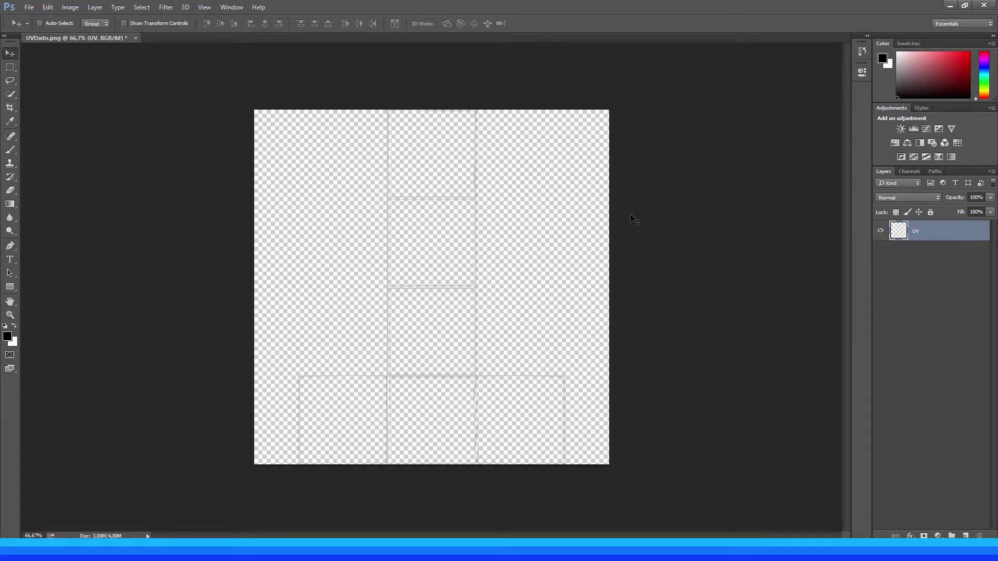
Create a new layer named "Cor dado" above the UV layer.
{"action": "key", "text": "ctrl+shift+n"}
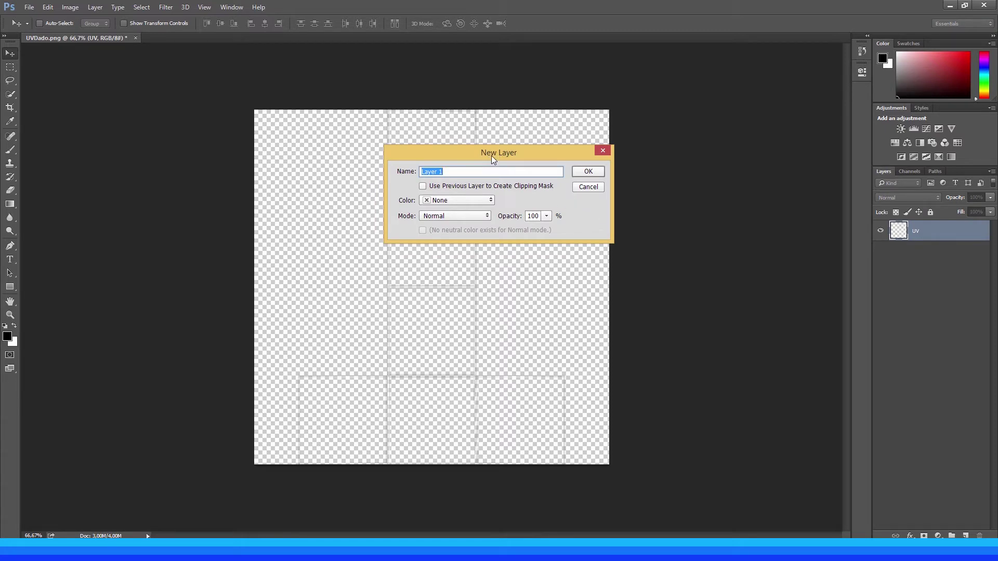
{"action": "left_click", "coordinate": [442, 171]}
{"action": "left_click_drag", "start_coordinate": [456, 171], "coordinate": [411, 173]}
{"action": "type", "text": "Cor dado"}
{"action": "left_click", "coordinate": [589, 173]}
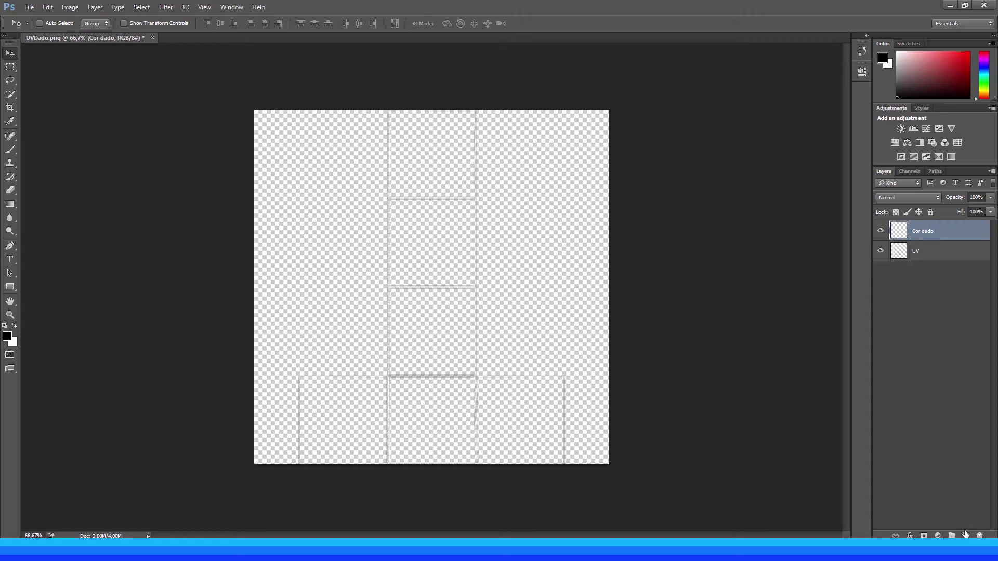
Add an extra blank layer above "Cor dado" and delete it.
{"action": "left_click", "coordinate": [965, 536]}
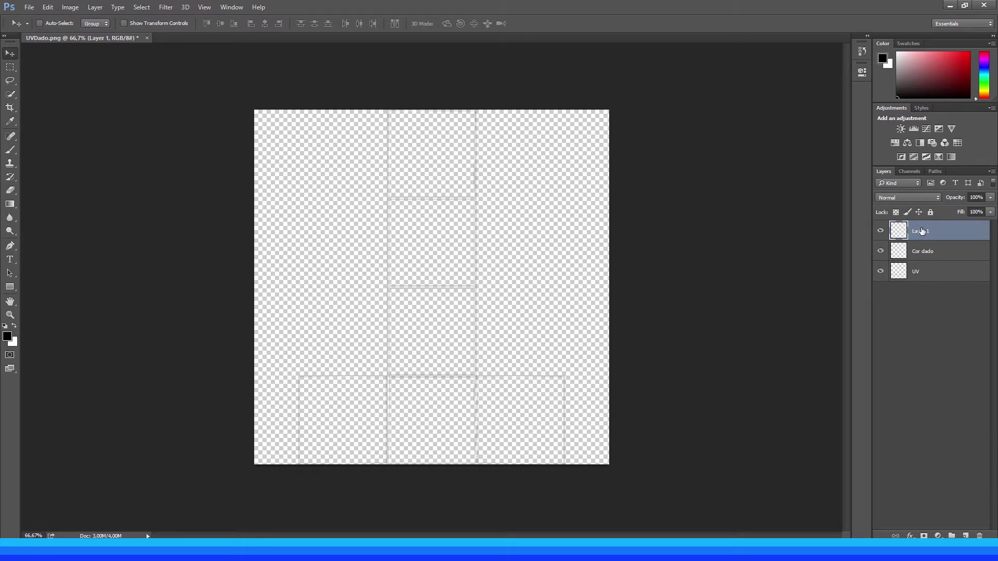
{"action": "key", "text": "Delete"}
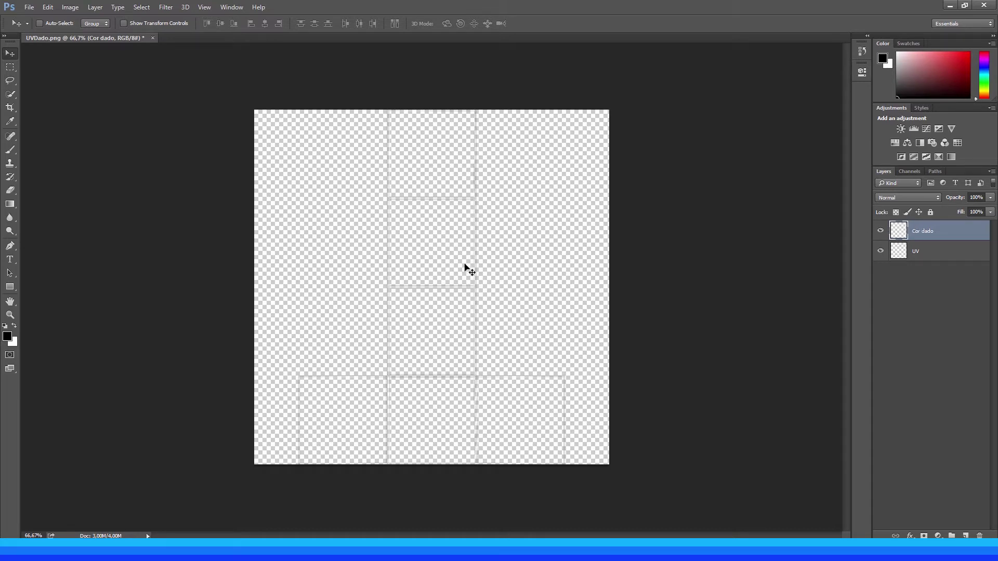
Set the foreground color to orange, hex f07b09.
{"action": "left_click", "coordinate": [8, 338]}
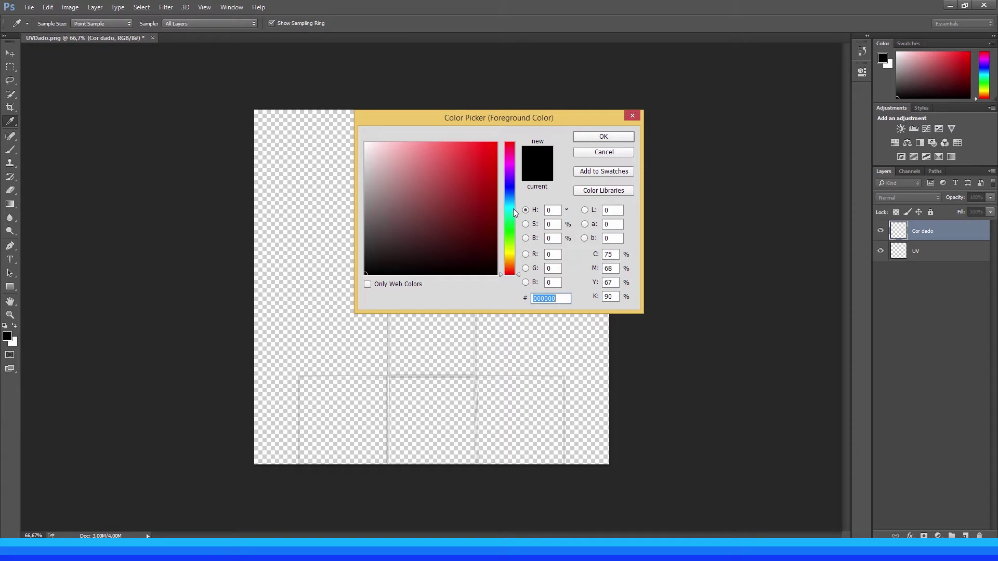
{"action": "left_click", "coordinate": [512, 262]}
{"action": "left_click_drag", "start_coordinate": [513, 263], "coordinate": [509, 264]}
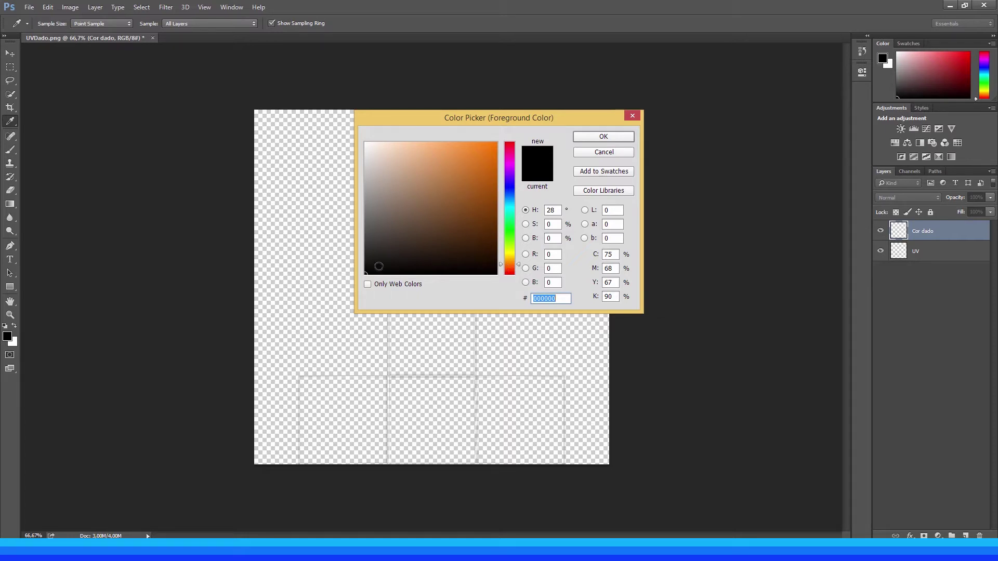
{"action": "left_click", "coordinate": [391, 254]}
{"action": "mouse_move", "coordinate": [391, 253]}
{"action": "left_mouse_down"}
{"action": "mouse_move", "coordinate": [510, 138]}
{"action": "mouse_move", "coordinate": [492, 177]}
{"action": "mouse_move", "coordinate": [491, 150]}
{"action": "left_mouse_up"}
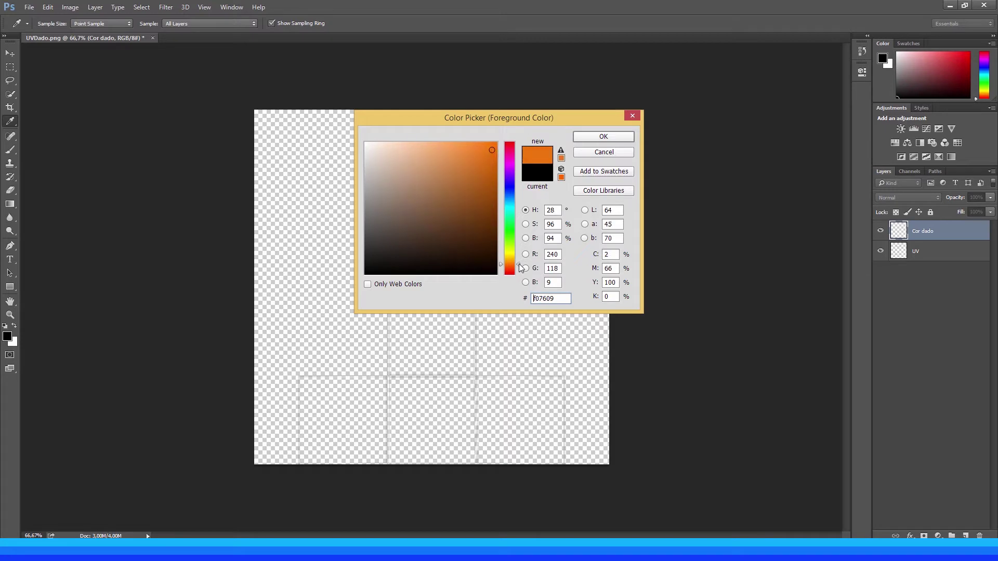
{"action": "mouse_move", "coordinate": [519, 264]}
{"action": "left_mouse_down"}
{"action": "mouse_move", "coordinate": [518, 236]}
{"action": "mouse_move", "coordinate": [519, 258]}
{"action": "left_mouse_up"}
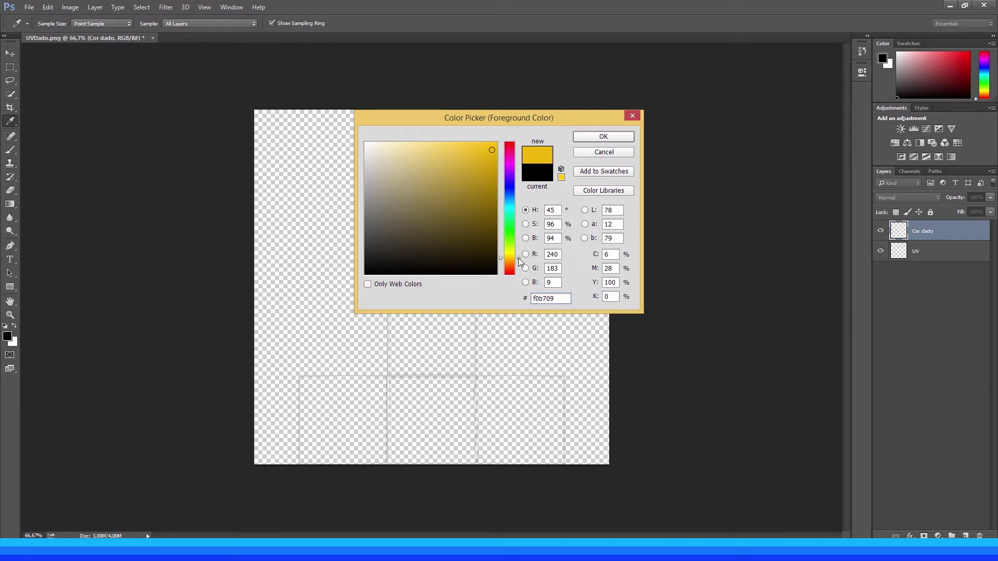
{"action": "left_click_drag", "start_coordinate": [518, 258], "coordinate": [518, 264]}
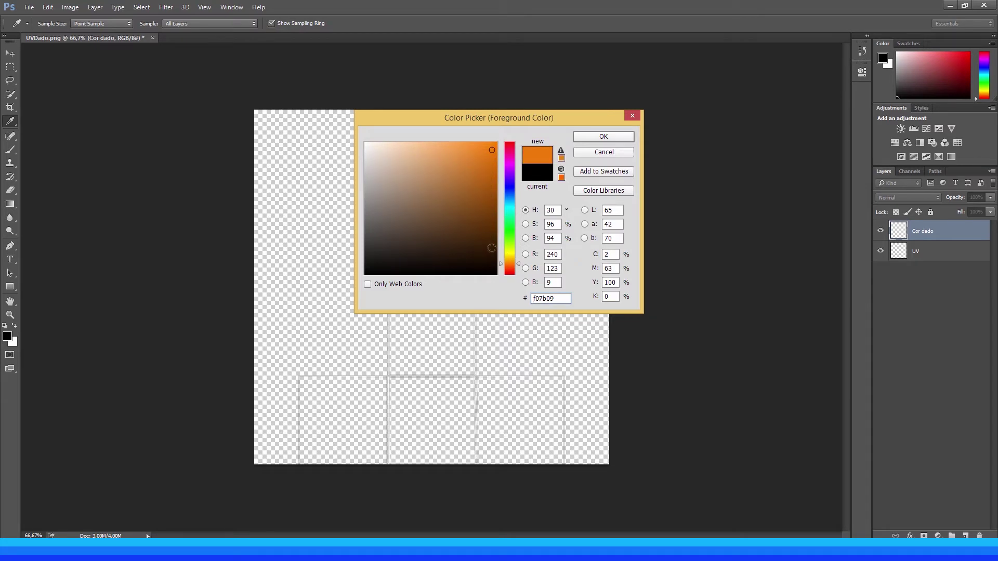
{"action": "left_click", "coordinate": [607, 136]}
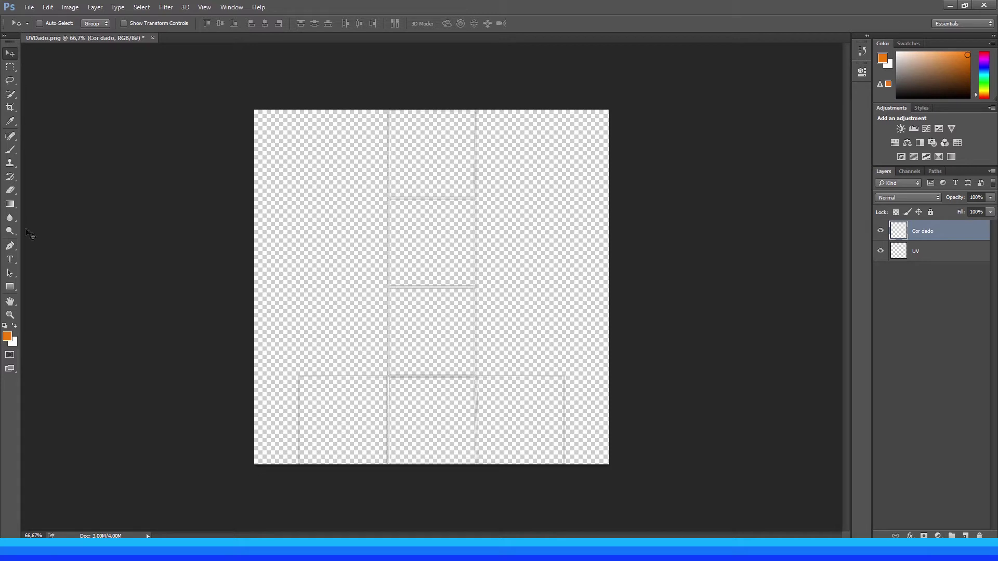
Fill the whole "Cor dado" layer with the orange foreground color using the Paint Bucket tool.
{"action": "left_click", "coordinate": [10, 314]}
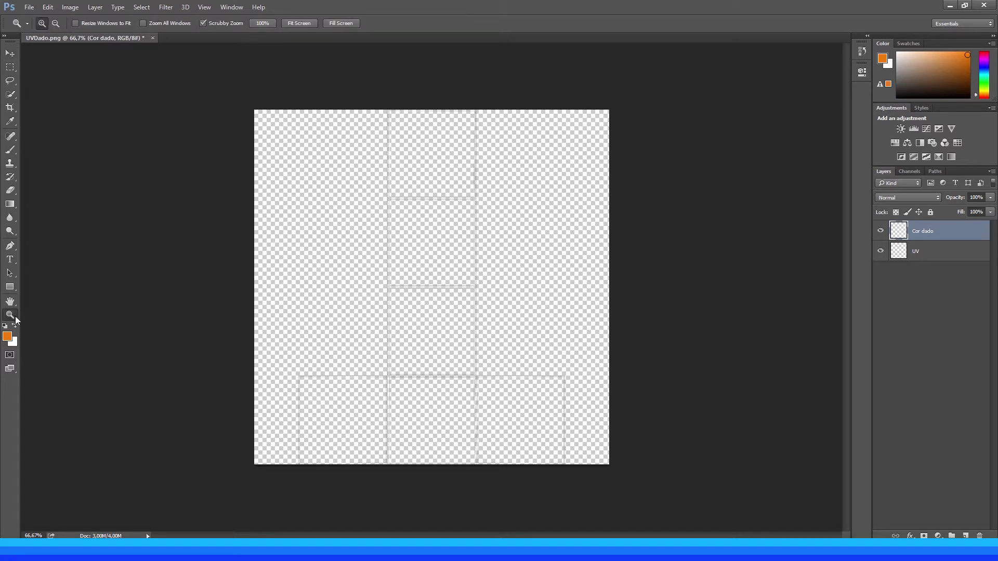
{"action": "key", "text": "v"}
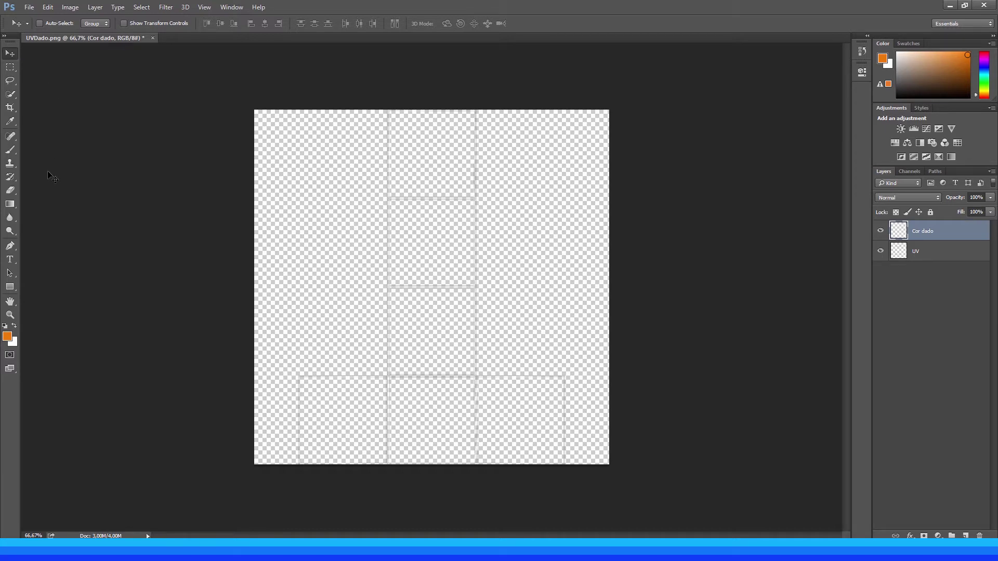
{"action": "key", "text": "g"}
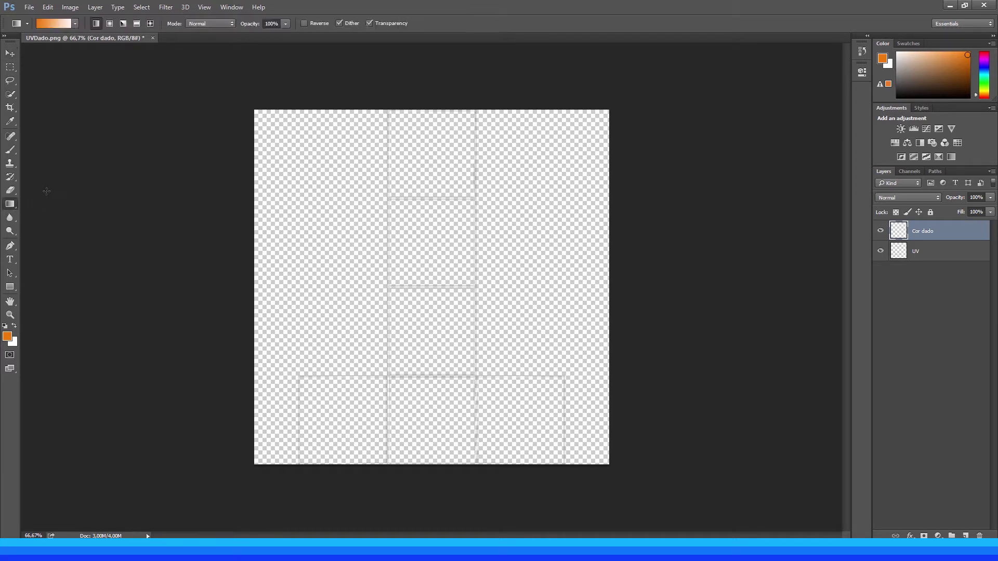
{"action": "right_click", "coordinate": [12, 208]}
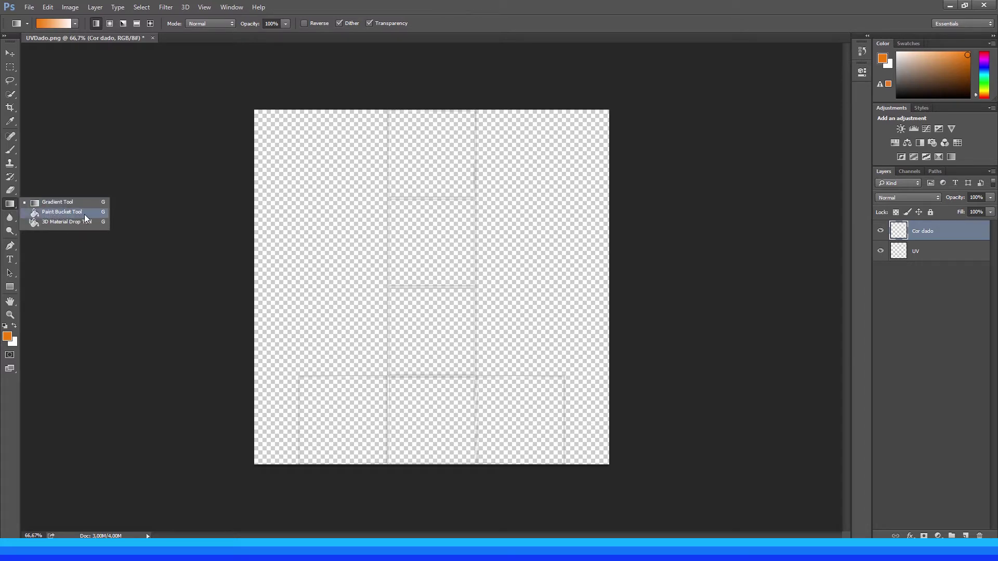
{"action": "left_click", "coordinate": [58, 212]}
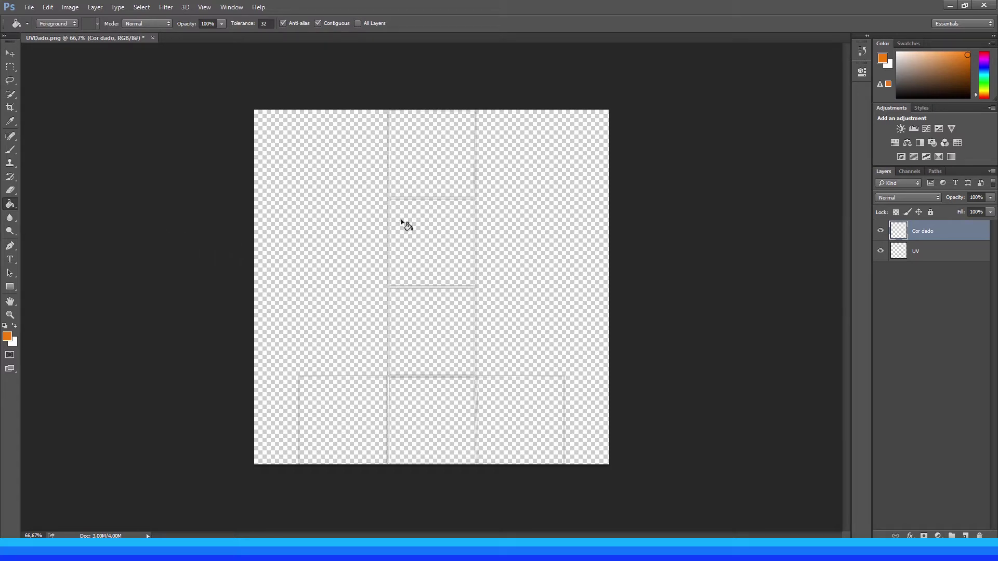
{"action": "left_click", "coordinate": [330, 228]}
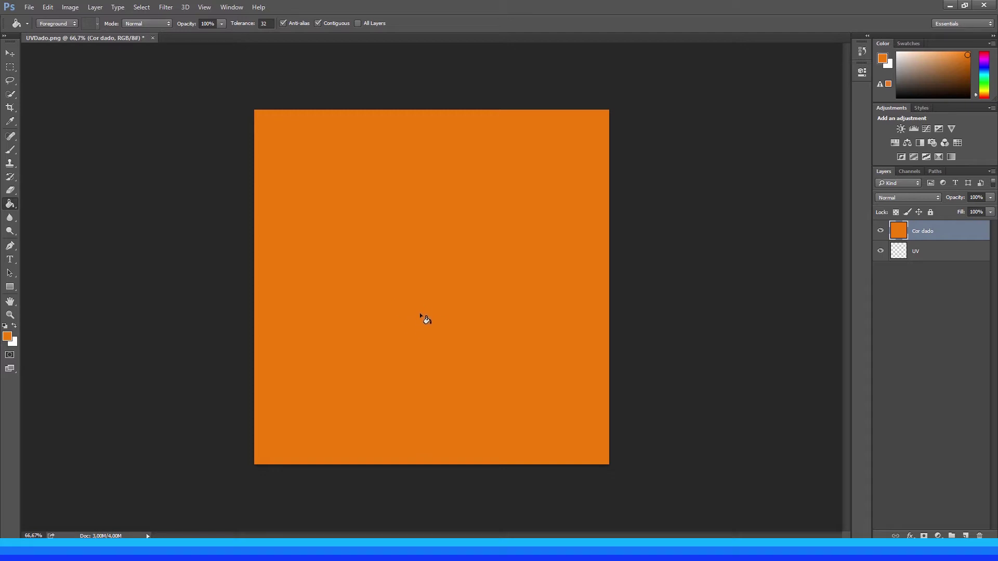
Move the "Cor dado" layer below the UV layer using the layer stack order.
{"action": "key", "text": "v"}
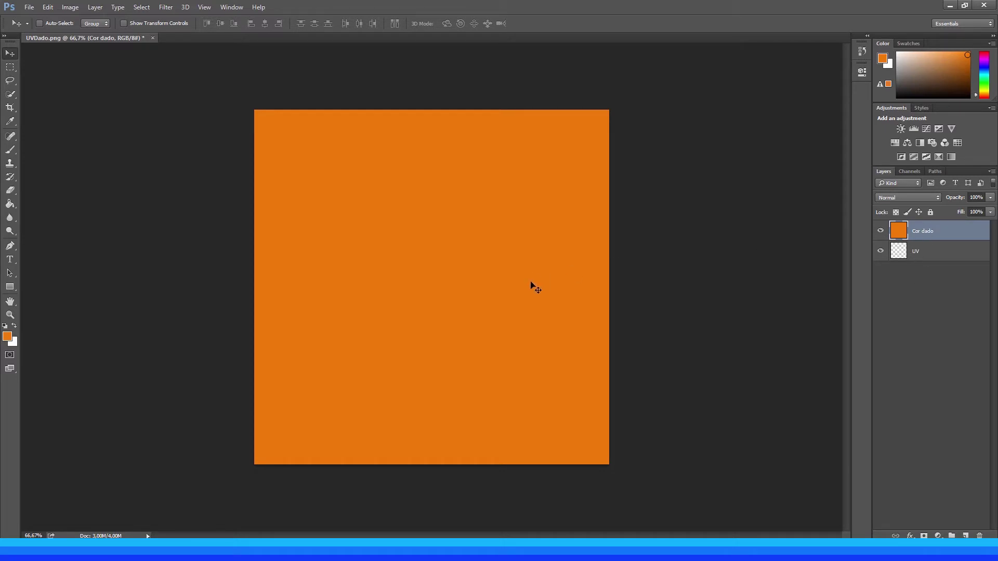
{"action": "left_click_drag", "start_coordinate": [932, 233], "coordinate": [927, 262]}
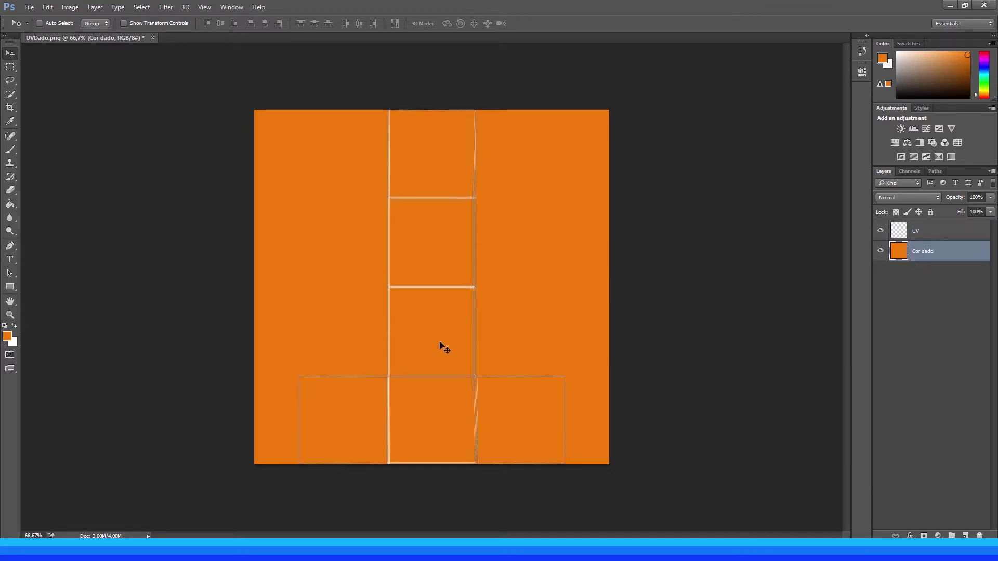
Try the Multiply blend mode on the UV layer over the orange base and undo the change.
{"action": "key", "text": "z"}
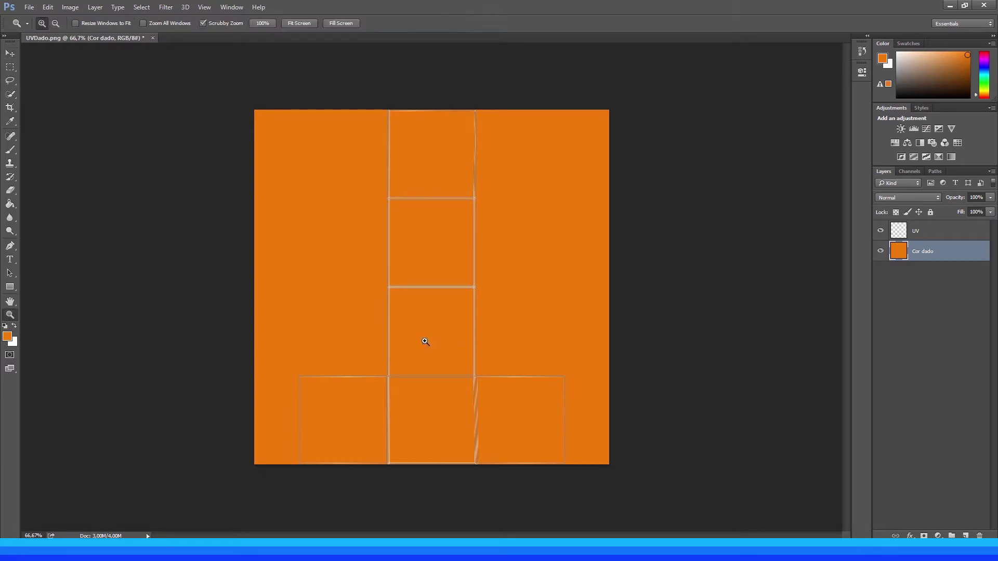
{"action": "left_click", "coordinate": [428, 372]}
{"action": "left_click", "coordinate": [427, 372]}
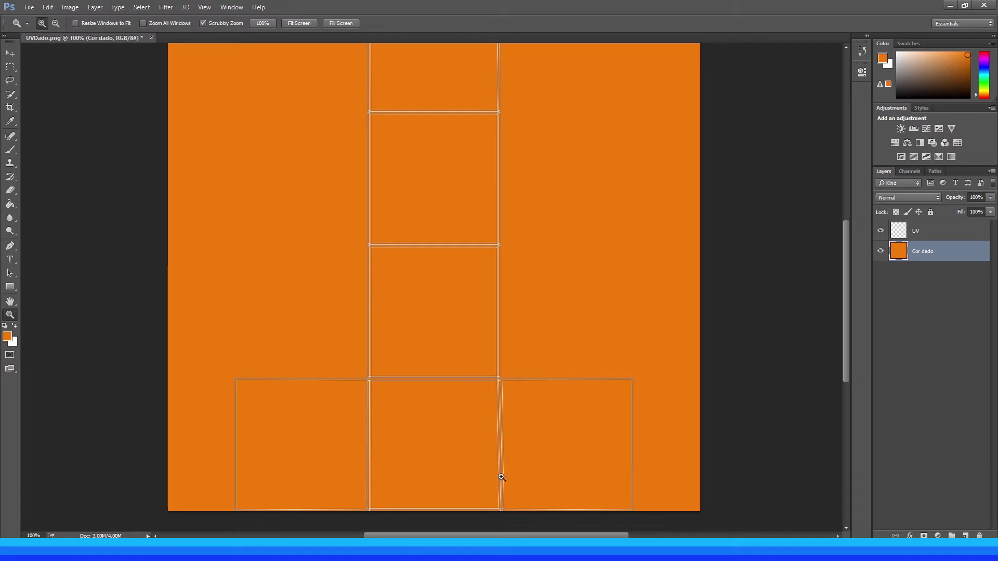
{"action": "left_click", "coordinate": [920, 240]}
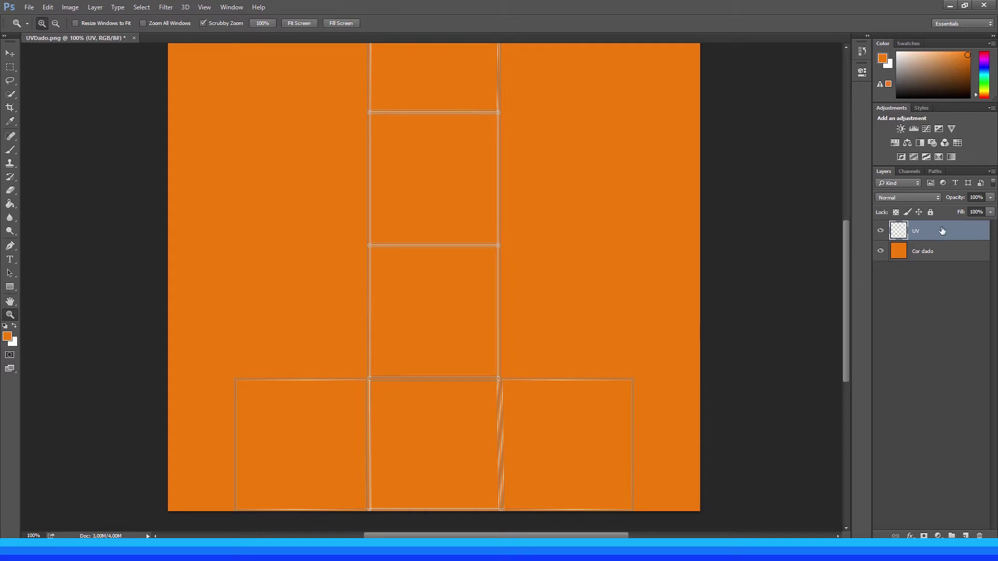
{"action": "left_click", "coordinate": [939, 198]}
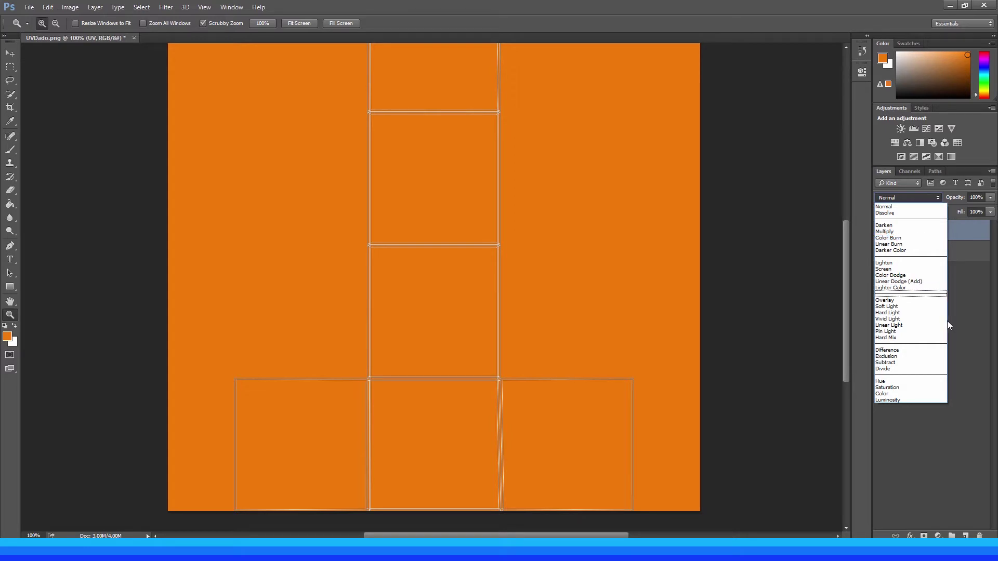
{"action": "left_click", "coordinate": [903, 231]}
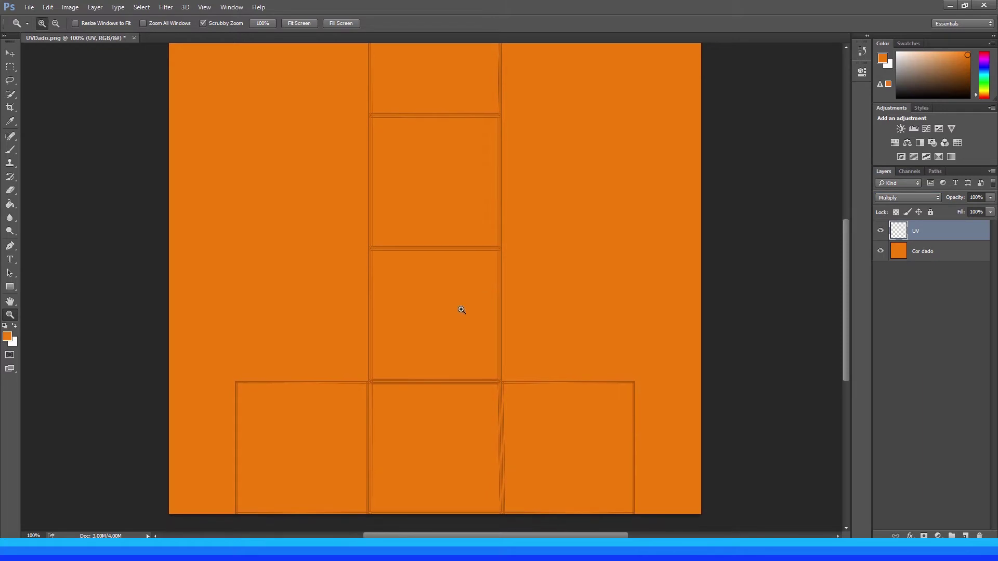
{"action": "key", "text": "ctrl+z"}
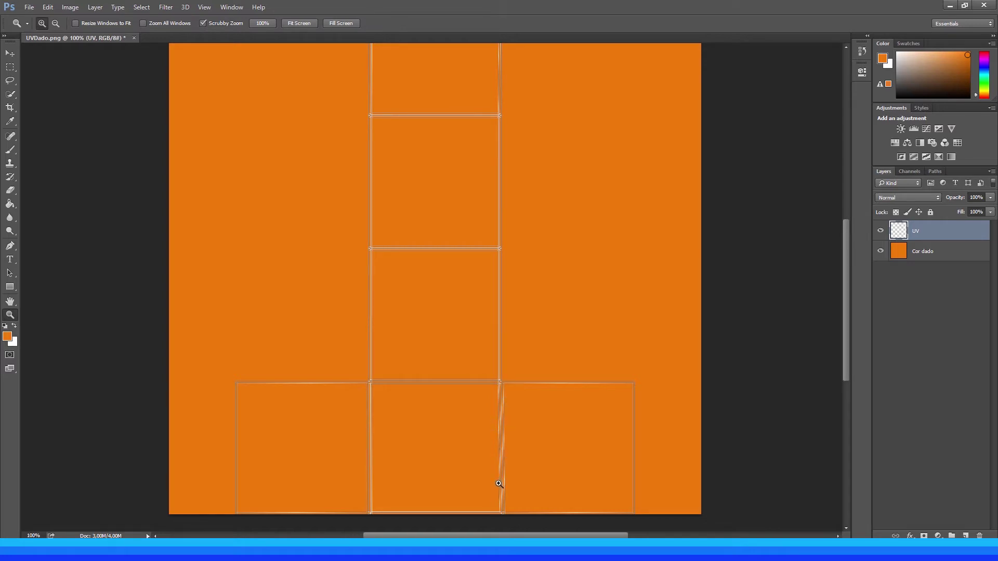
Hide and show the "Cor dado" layer to check the UV lines, and set the UV layer's blend mode to Multiply.
{"action": "left_click", "coordinate": [880, 252]}
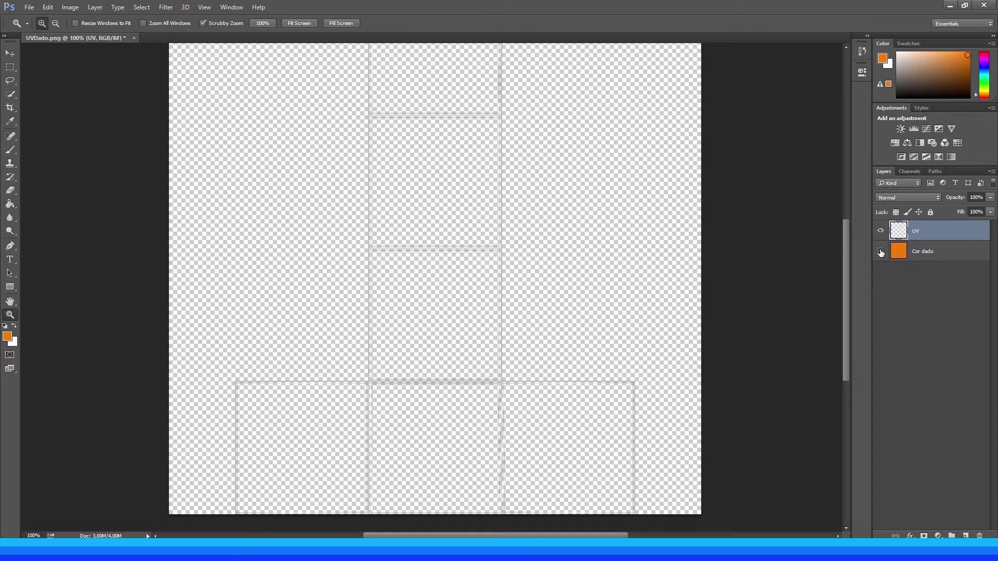
{"action": "left_click", "coordinate": [880, 252]}
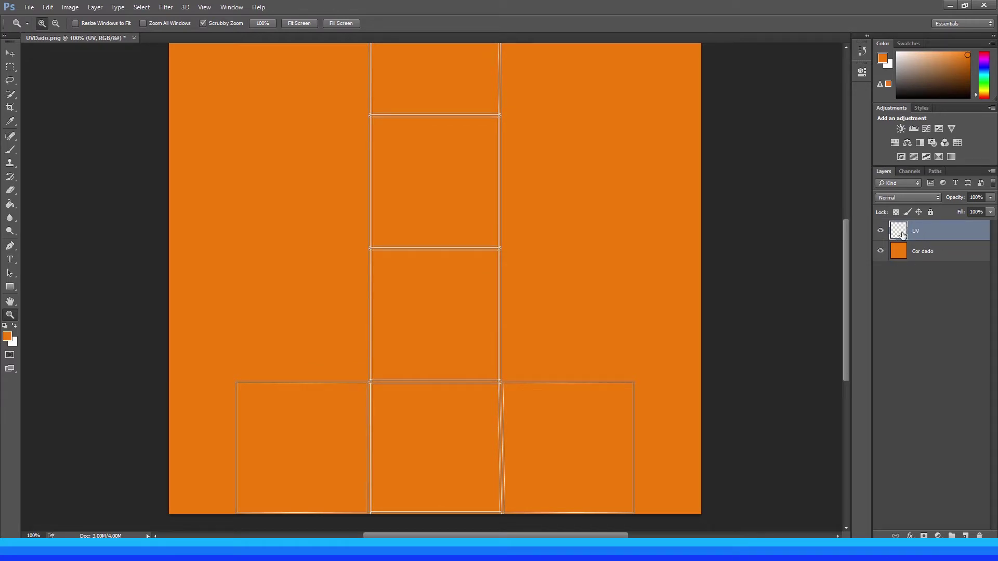
{"action": "left_click", "coordinate": [939, 198]}
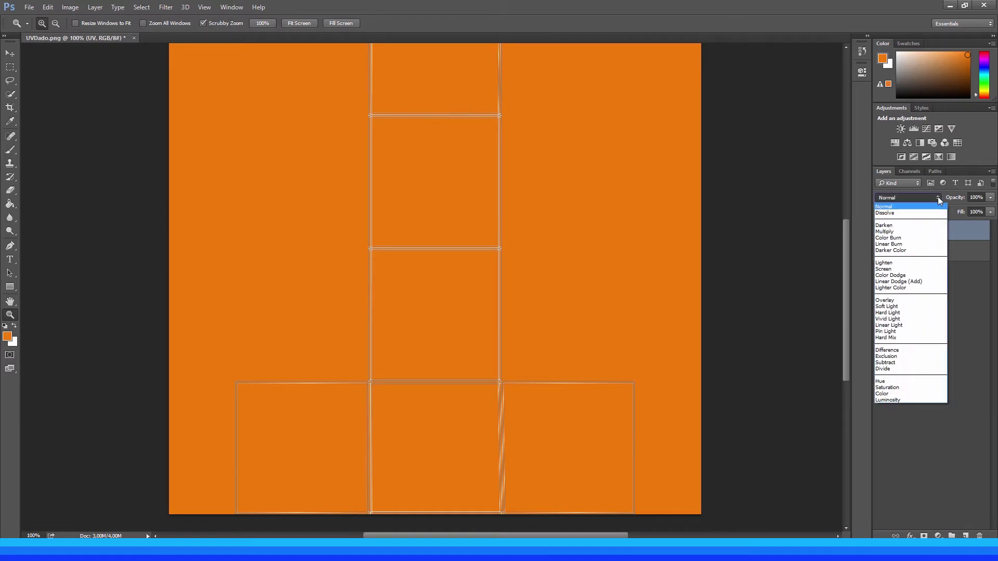
{"action": "left_click", "coordinate": [938, 197]}
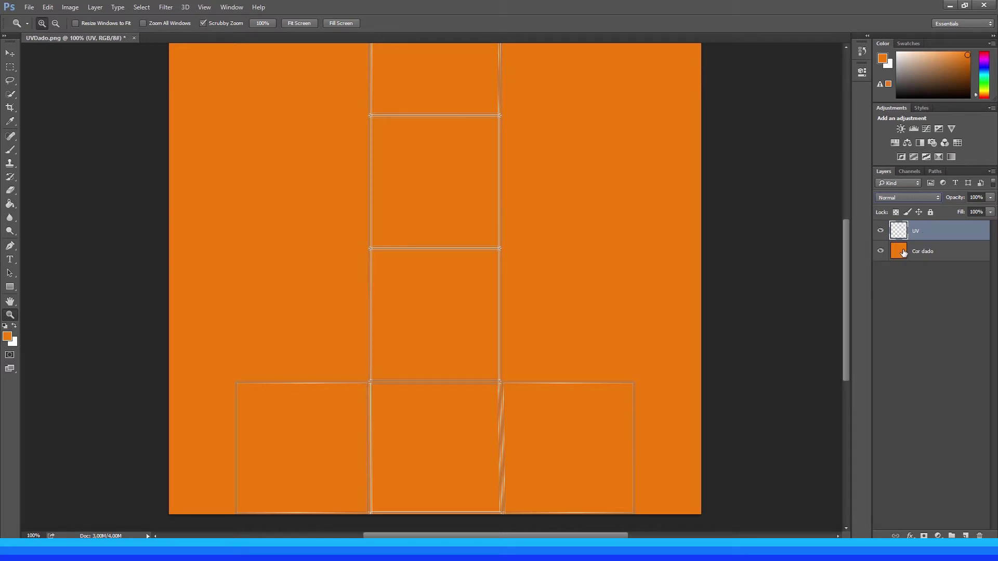
{"action": "left_click", "coordinate": [935, 197]}
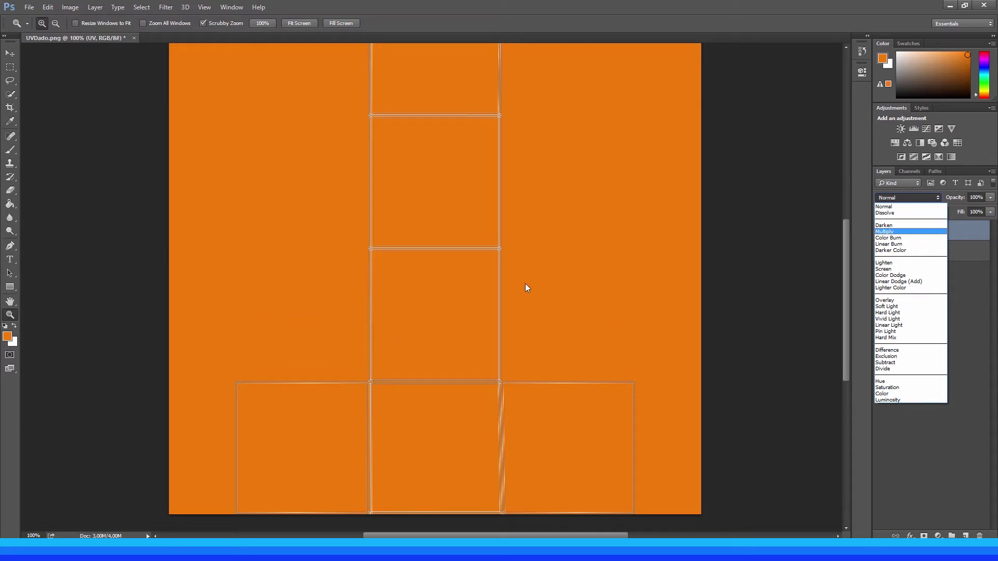
{"action": "left_click", "coordinate": [885, 231]}
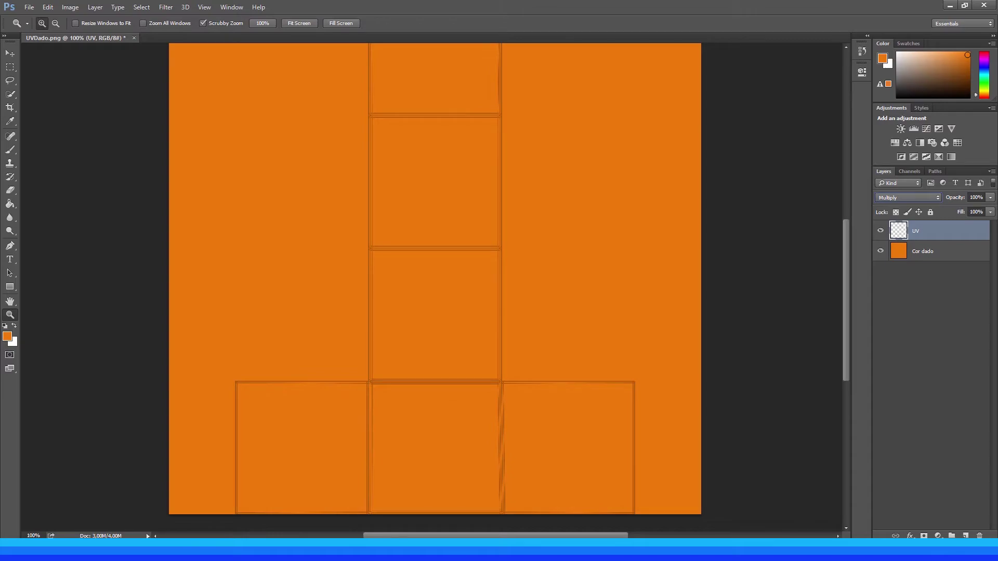
Switch to Maya and start a UV snapshot of the cube with JPEG as the image format.
{"action": "key", "text": "alt+Tab"}
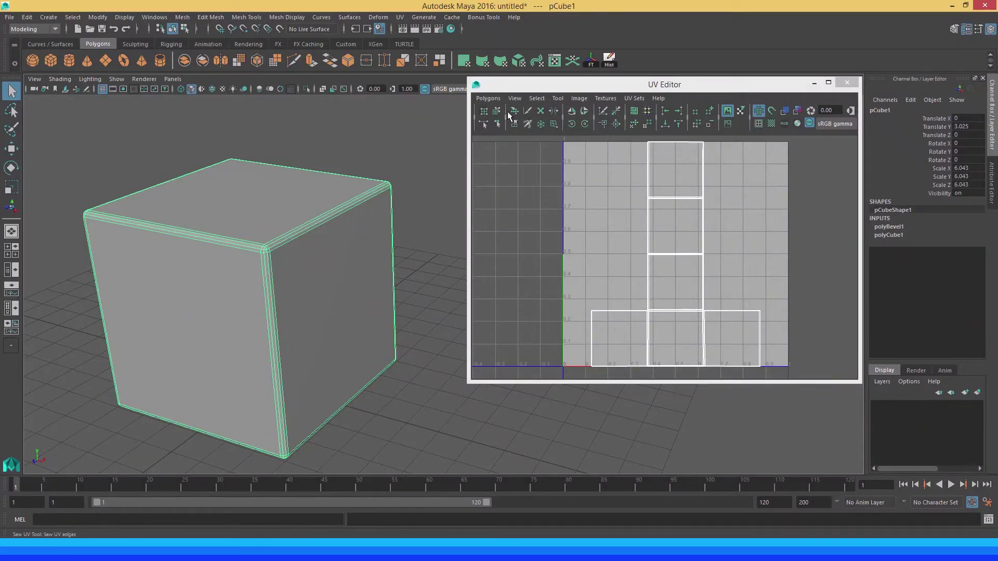
{"action": "left_click", "coordinate": [489, 99]}
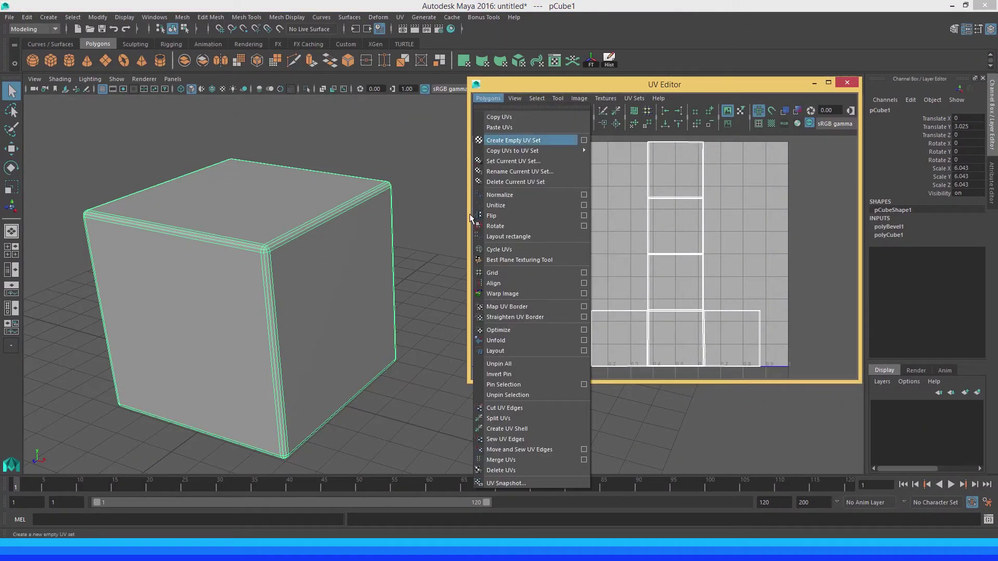
{"action": "left_click", "coordinate": [494, 481]}
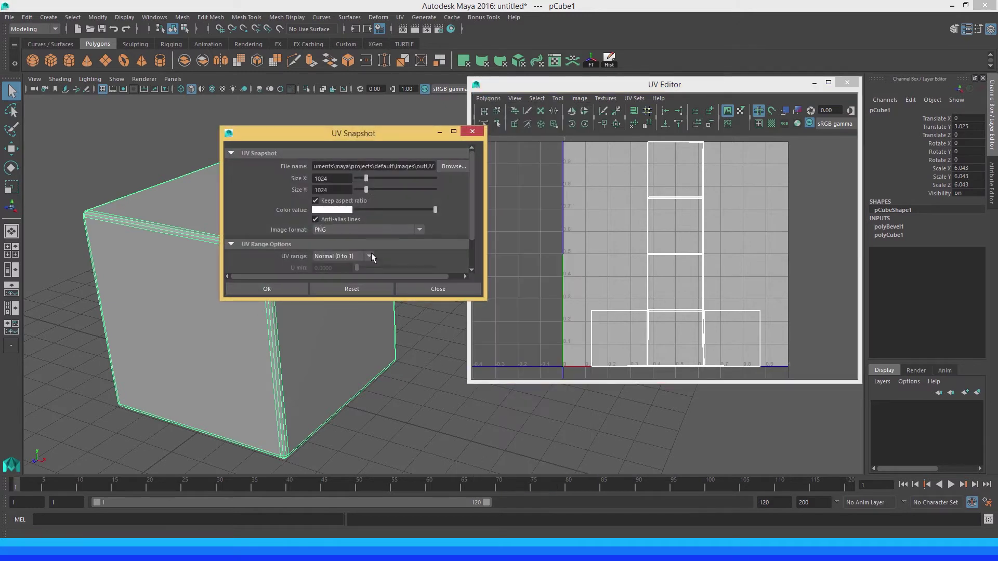
{"action": "left_click", "coordinate": [337, 231]}
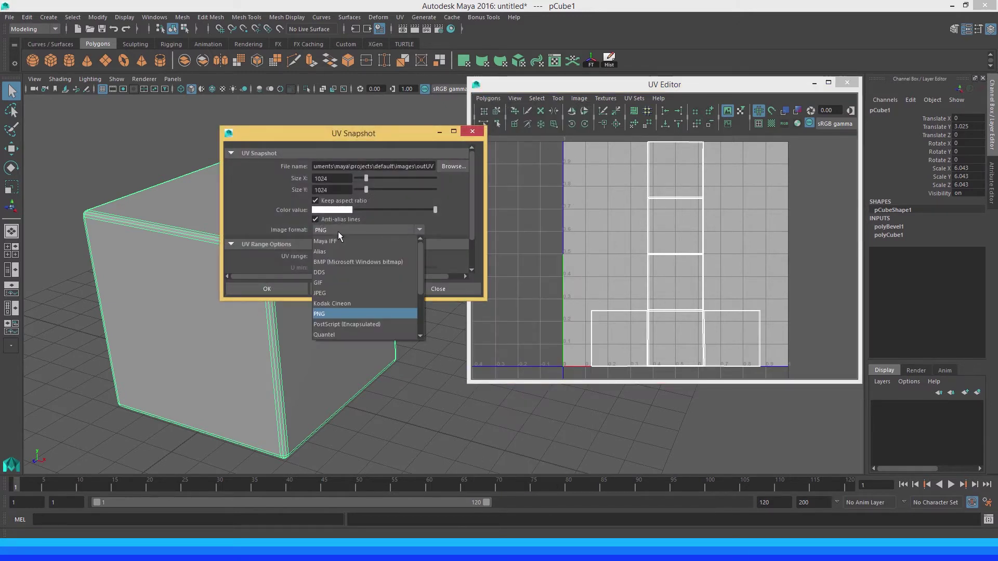
{"action": "left_click", "coordinate": [328, 293]}
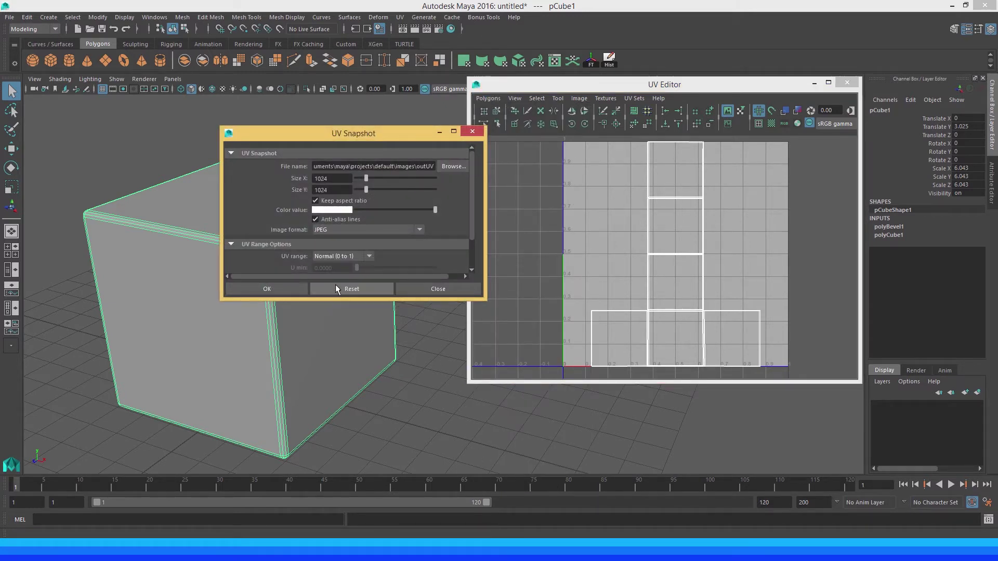
Name the snapshot file UVDado2.png in the Desktop folder and export it.
{"action": "left_click", "coordinate": [457, 166]}
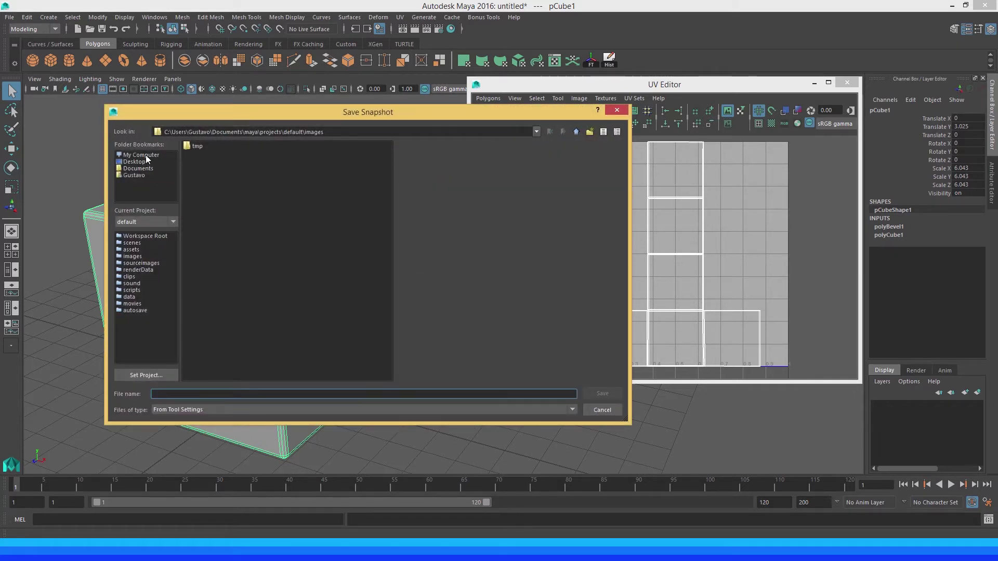
{"action": "left_click", "coordinate": [136, 161]}
{"action": "left_click", "coordinate": [205, 155]}
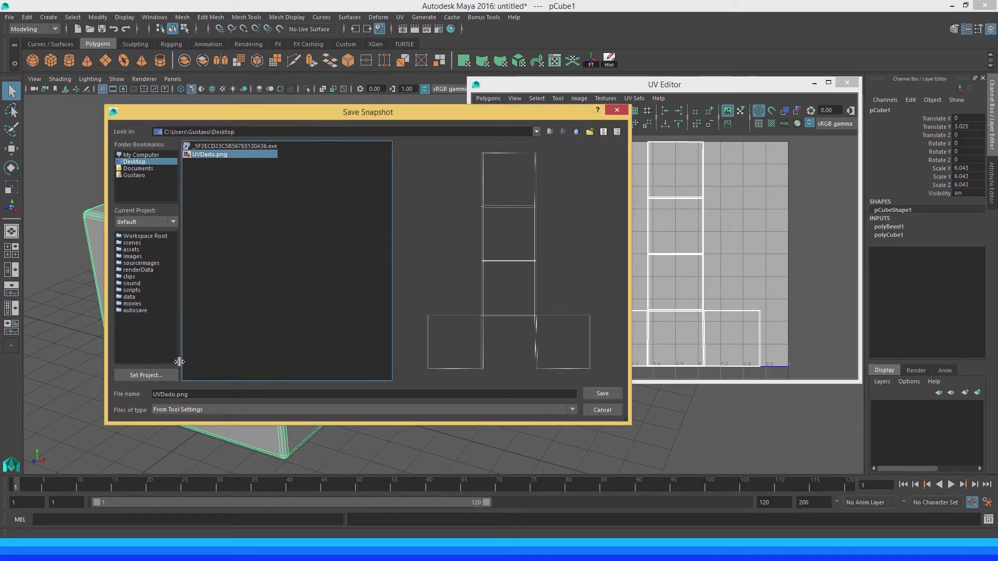
{"action": "left_click", "coordinate": [178, 394]}
{"action": "type", "text": "2"}
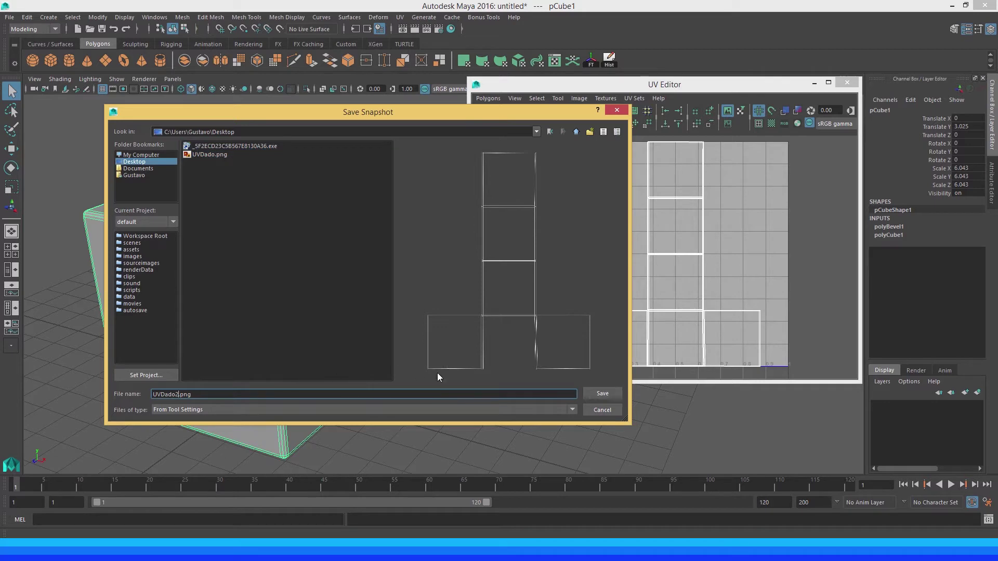
{"action": "left_click", "coordinate": [608, 393]}
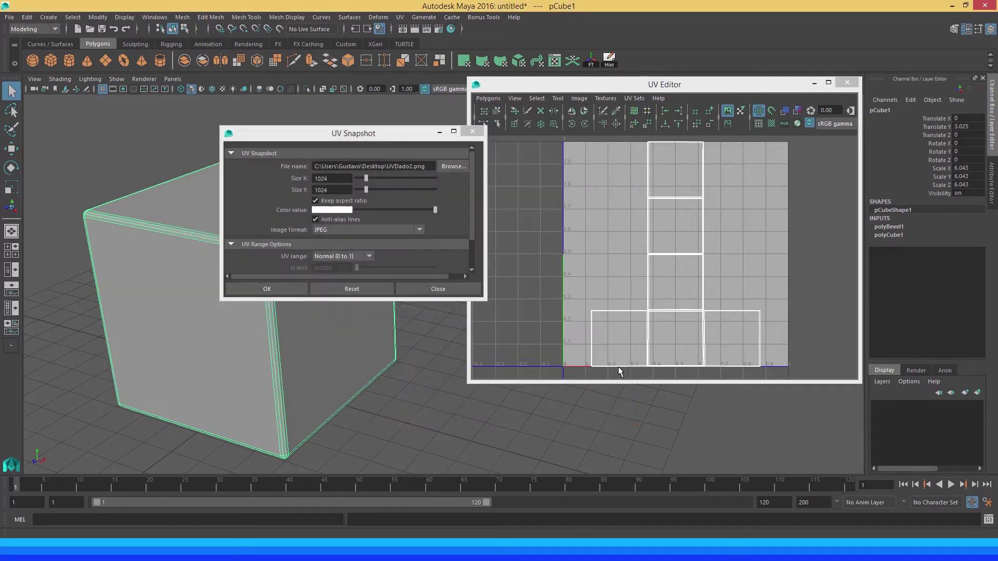
{"action": "left_click", "coordinate": [267, 287]}
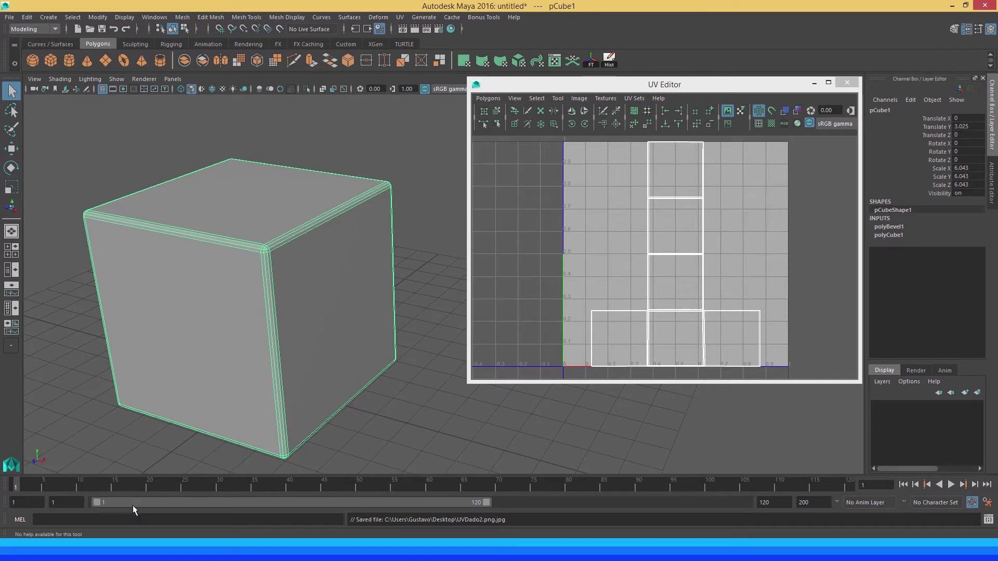
Switch back to Photoshop and open the exported JPEG image UVDado2.png from the desktop.
{"action": "left_click", "coordinate": [348, 550]}
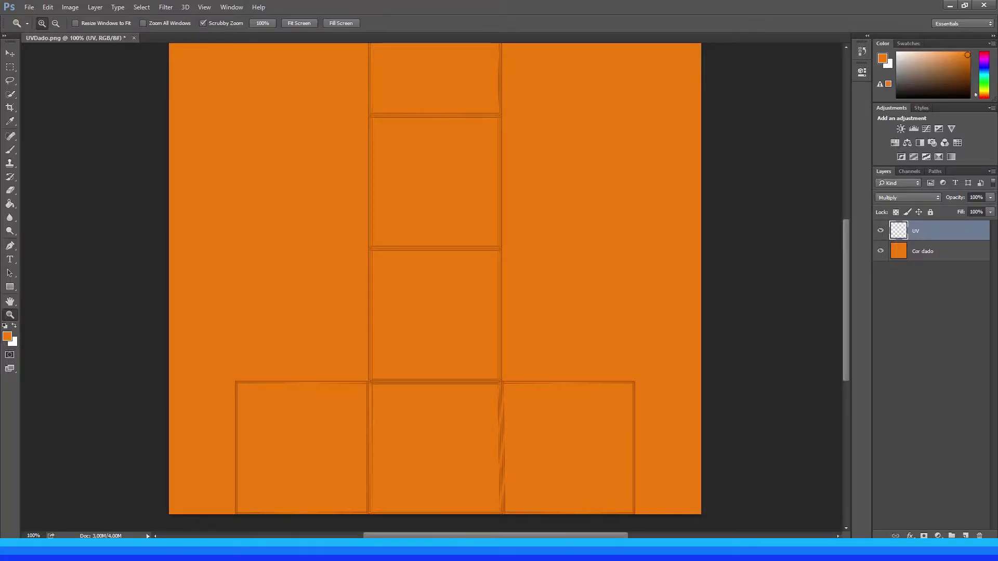
{"action": "left_click", "coordinate": [29, 7]}
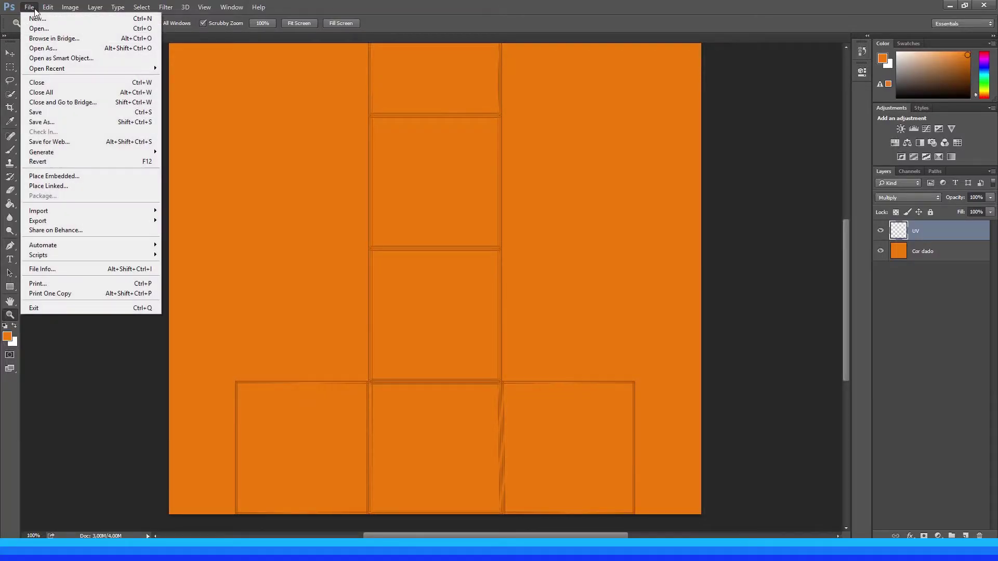
{"action": "left_click", "coordinate": [32, 28]}
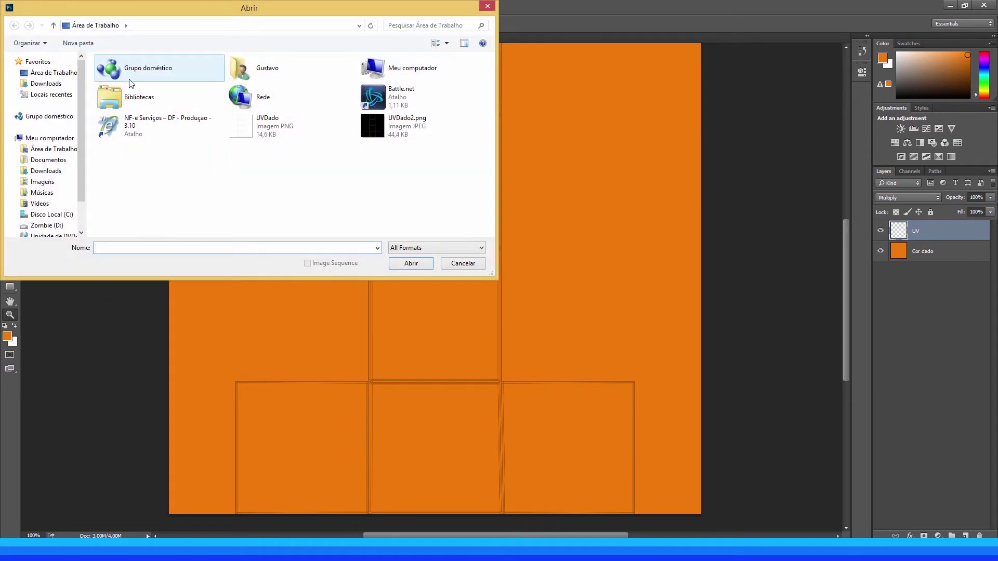
{"action": "double_click", "coordinate": [406, 125]}
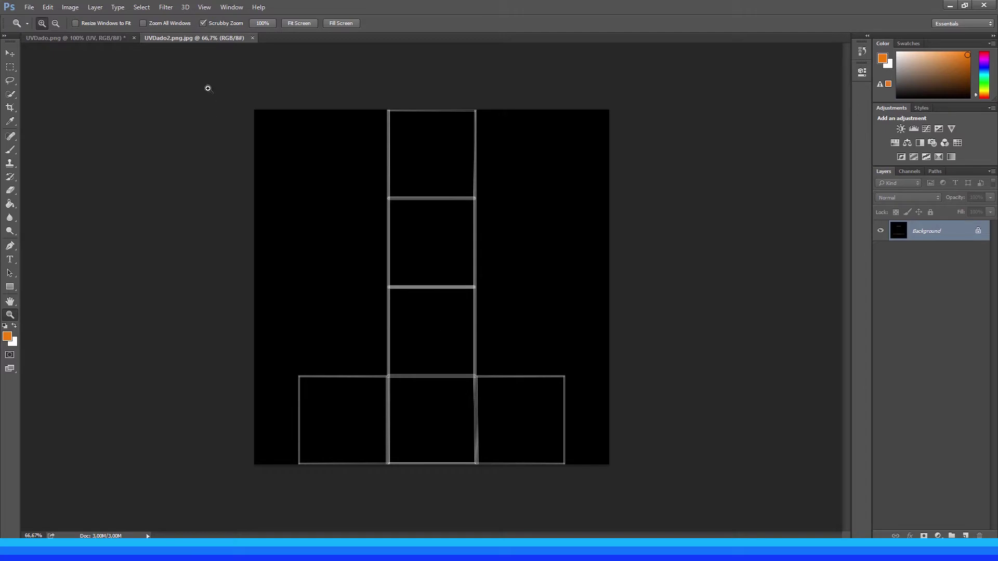
Try floating the UVDado2.png.jpg document, dock it again and switch between the two open documents.
{"action": "left_click_drag", "start_coordinate": [208, 39], "coordinate": [210, 63]}
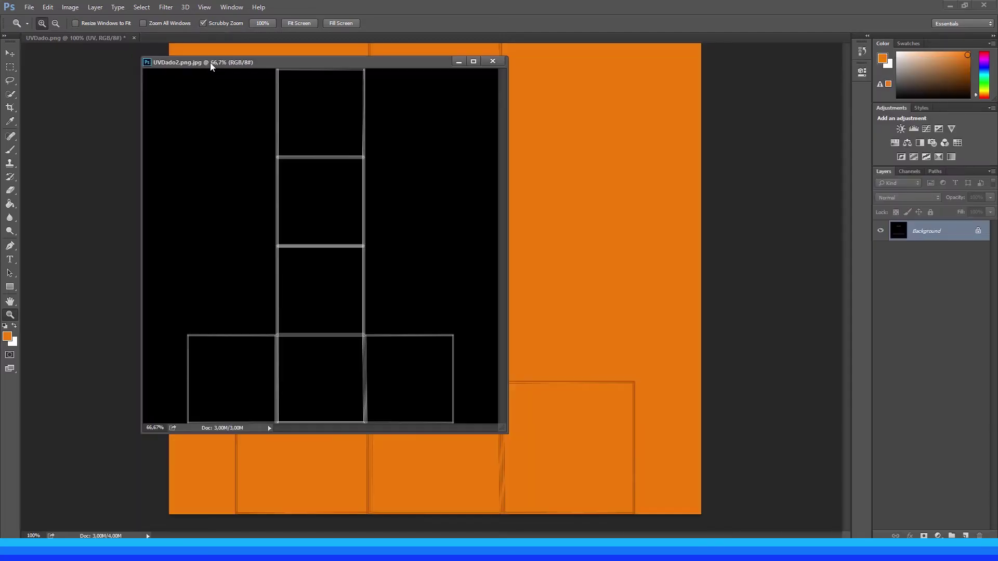
{"action": "left_click_drag", "start_coordinate": [287, 65], "coordinate": [235, 40]}
{"action": "key", "text": "v"}
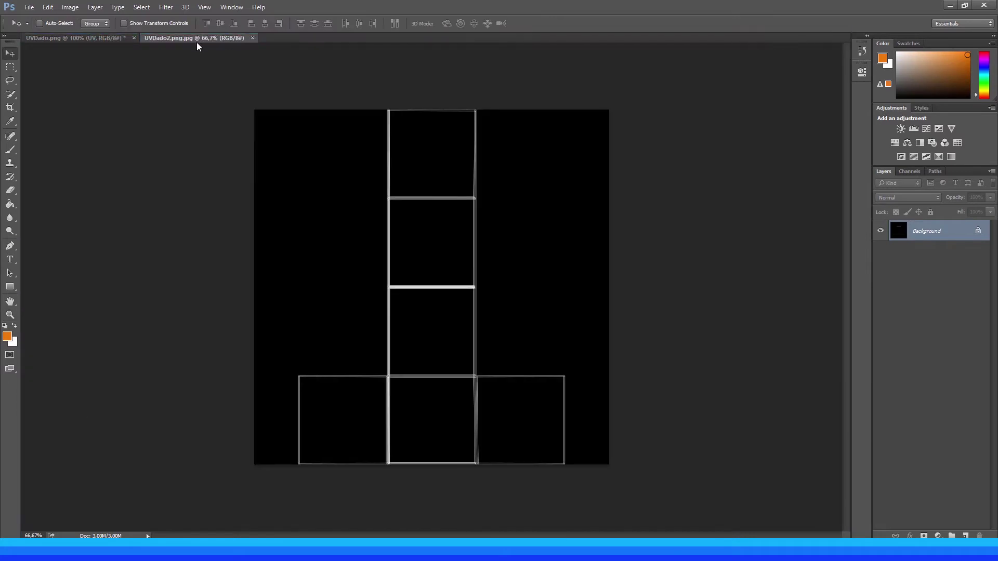
{"action": "left_click", "coordinate": [107, 40]}
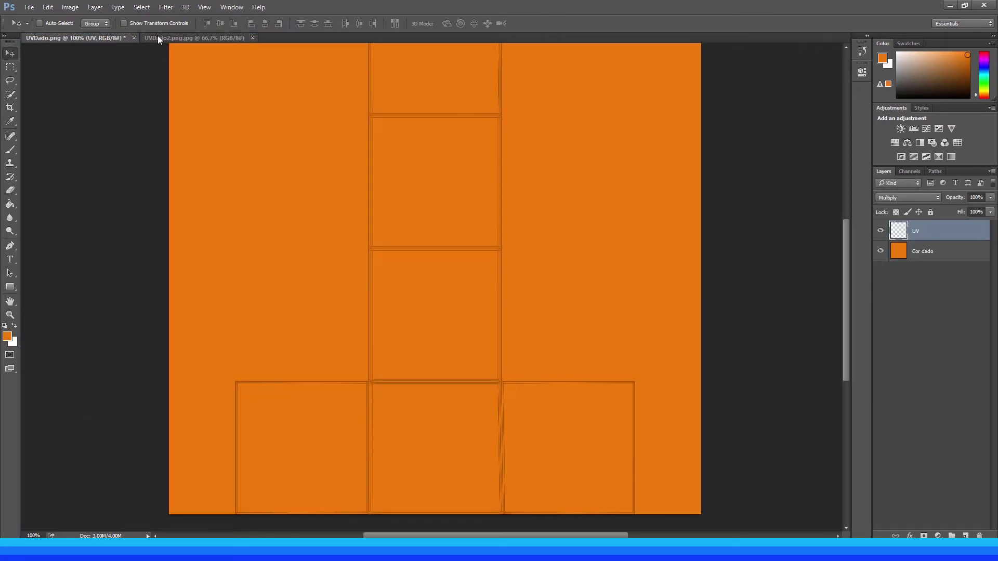
{"action": "left_click", "coordinate": [158, 35]}
{"action": "left_click", "coordinate": [110, 36]}
{"action": "left_click", "coordinate": [161, 35]}
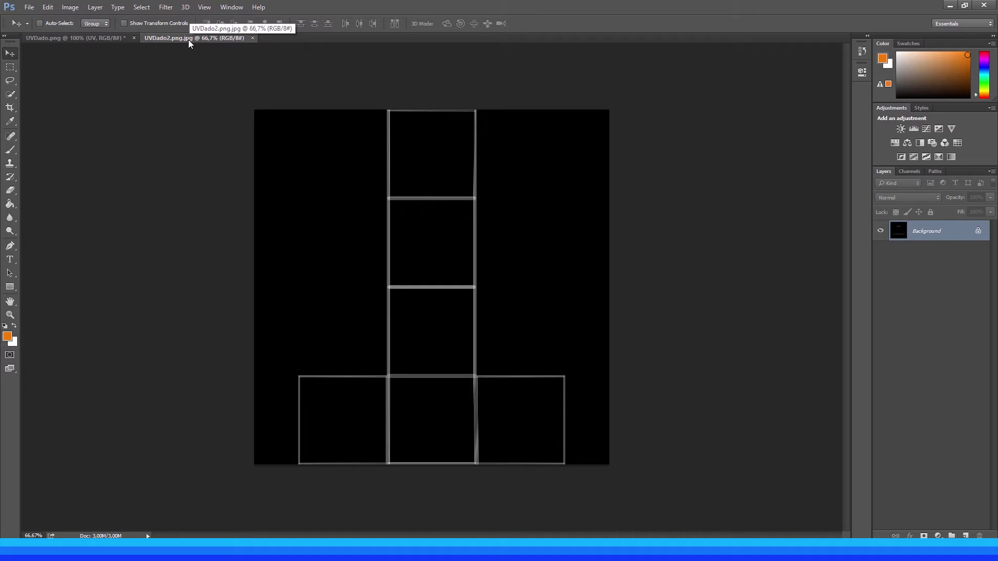
Float the UVDado2.png.jpg document in its own window and place it beside the visible part of the orange texture.
{"action": "left_click_drag", "start_coordinate": [188, 39], "coordinate": [192, 66]}
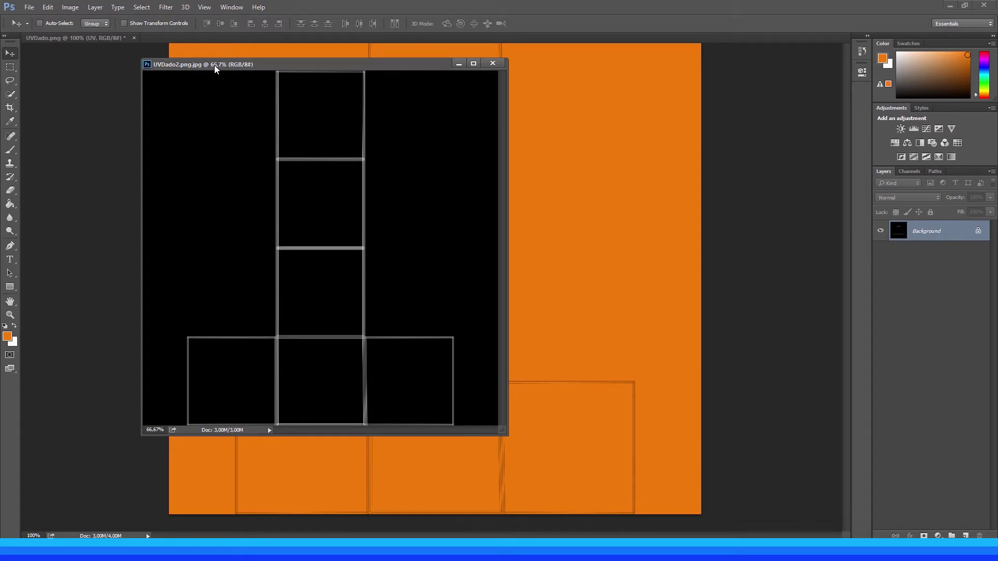
{"action": "left_click_drag", "start_coordinate": [214, 64], "coordinate": [487, 44]}
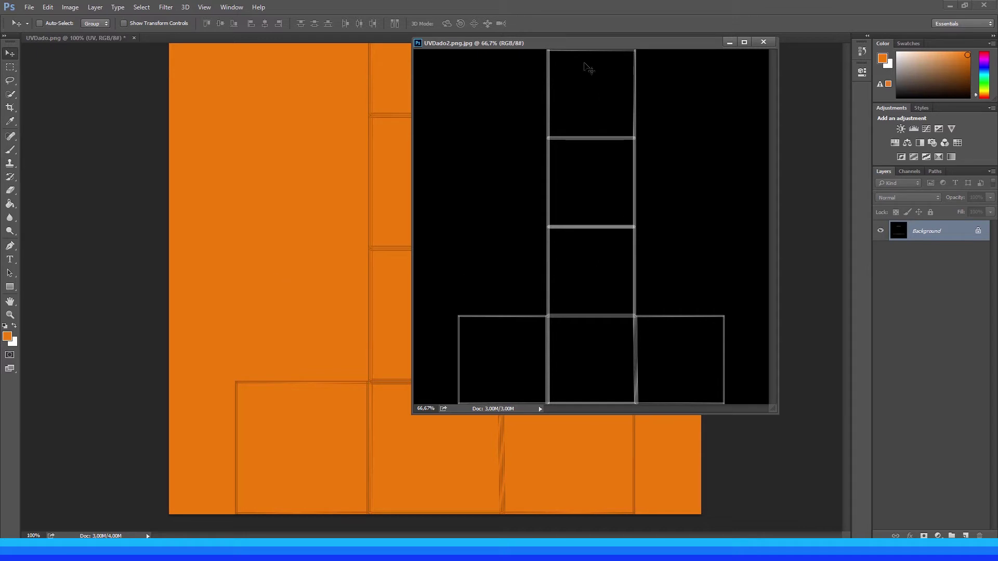
{"action": "left_click_drag", "start_coordinate": [557, 43], "coordinate": [579, 39]}
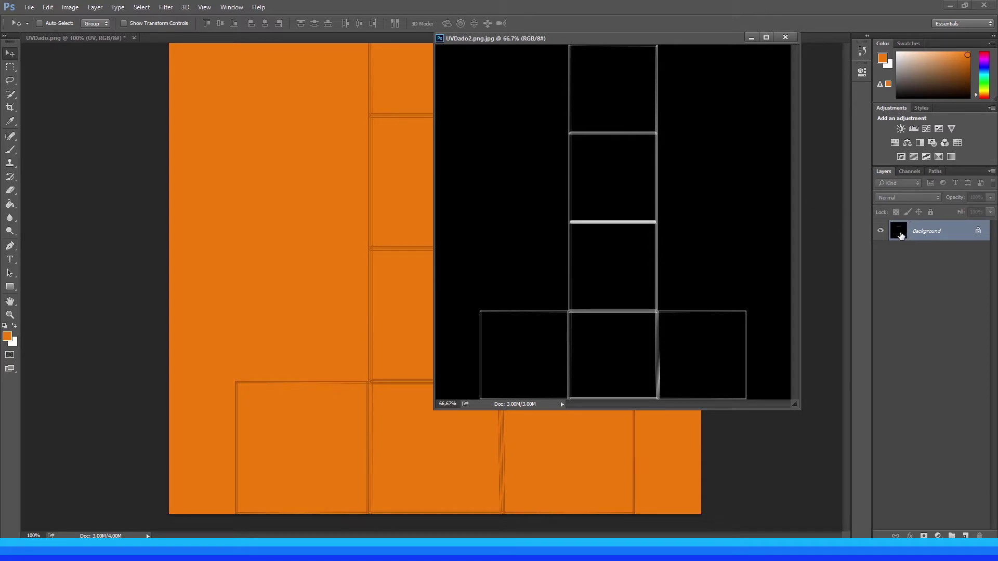
Copy the UVDado2.png.jpg background into the UVDado.png document as a new layer and close the UVDado2.png.jpg document.
{"action": "left_click_drag", "start_coordinate": [900, 236], "coordinate": [345, 263]}
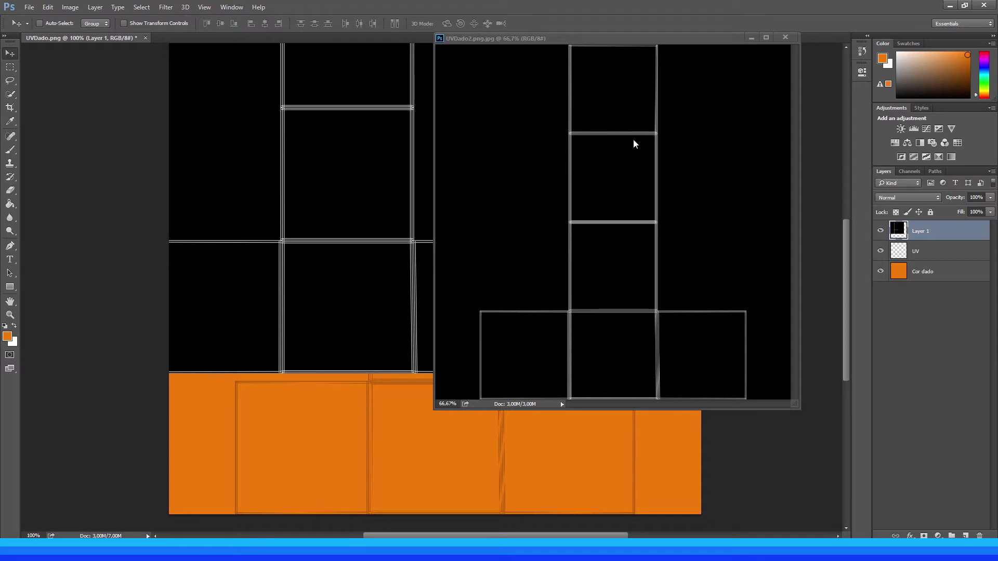
{"action": "left_click", "coordinate": [787, 37]}
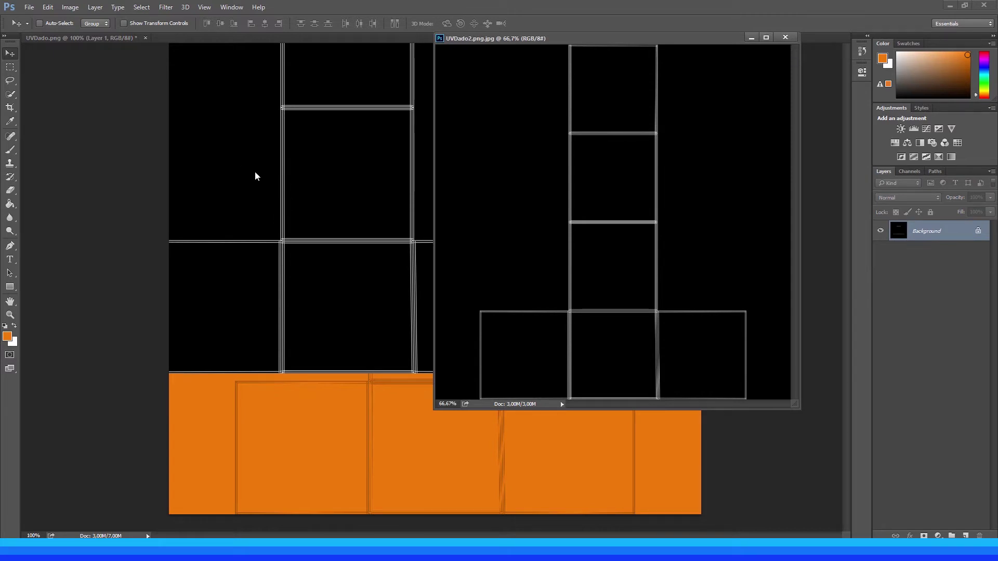
{"action": "left_click", "coordinate": [791, 38]}
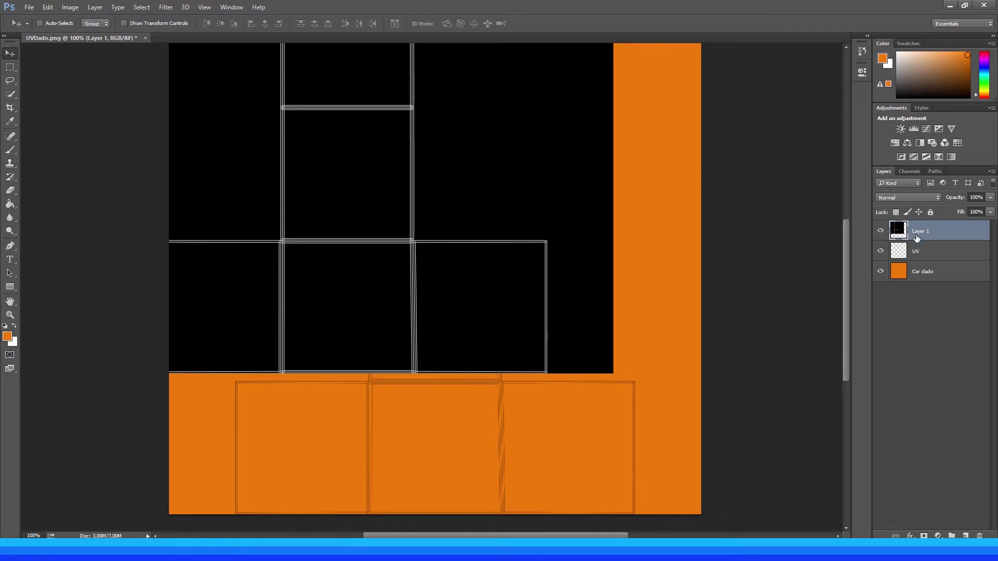
Move the copied black UV layer so that it covers the whole canvas and lines up with its edges.
{"action": "key", "text": "z"}
{"action": "left_click", "coordinate": [544, 264], "text": "alt"}
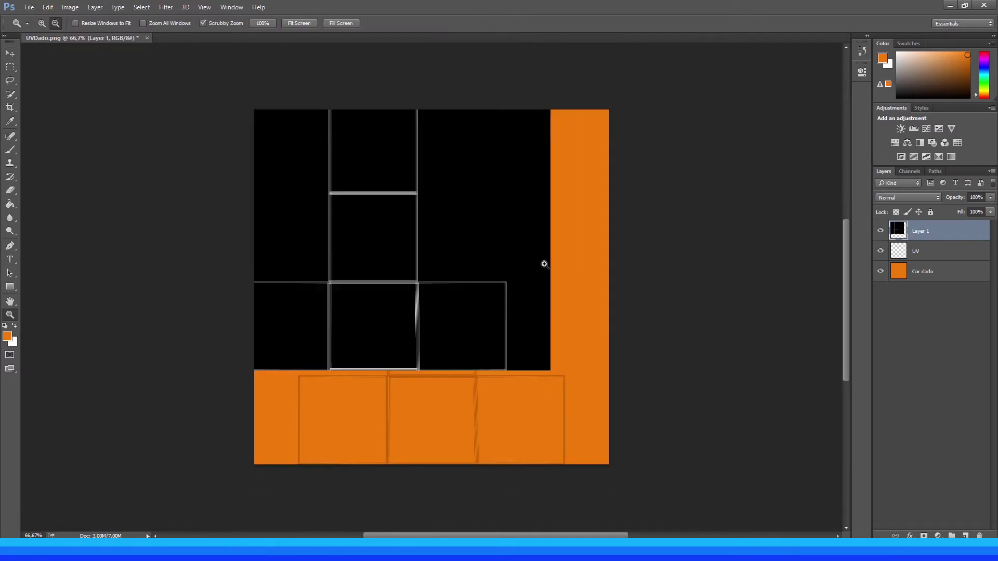
{"action": "key", "text": "v"}
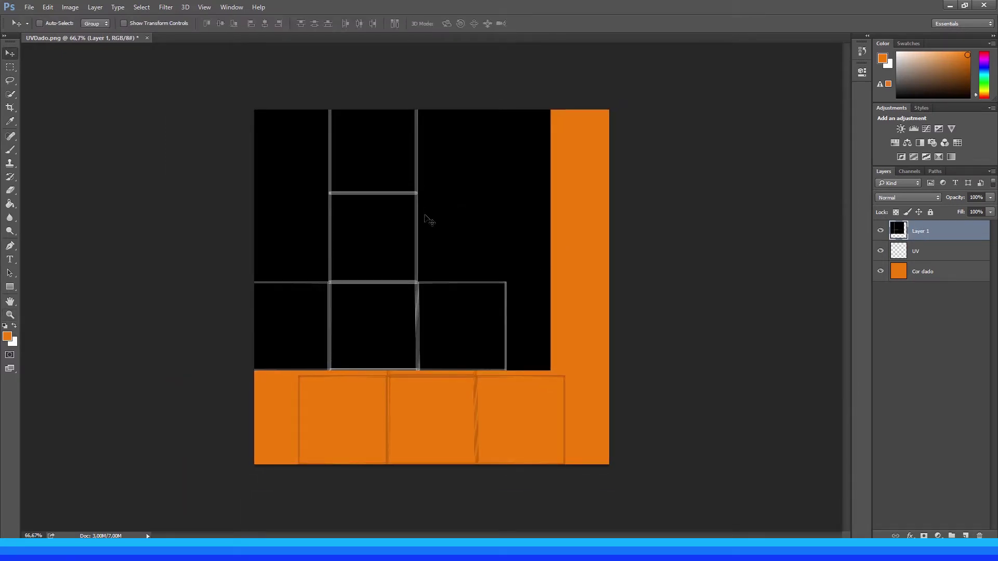
{"action": "left_click_drag", "start_coordinate": [406, 219], "coordinate": [443, 305]}
{"action": "mouse_move", "coordinate": [377, 222]}
{"action": "left_mouse_down"}
{"action": "mouse_move", "coordinate": [364, 208]}
{"action": "mouse_move", "coordinate": [363, 223]}
{"action": "mouse_move", "coordinate": [397, 226]}
{"action": "left_mouse_up"}
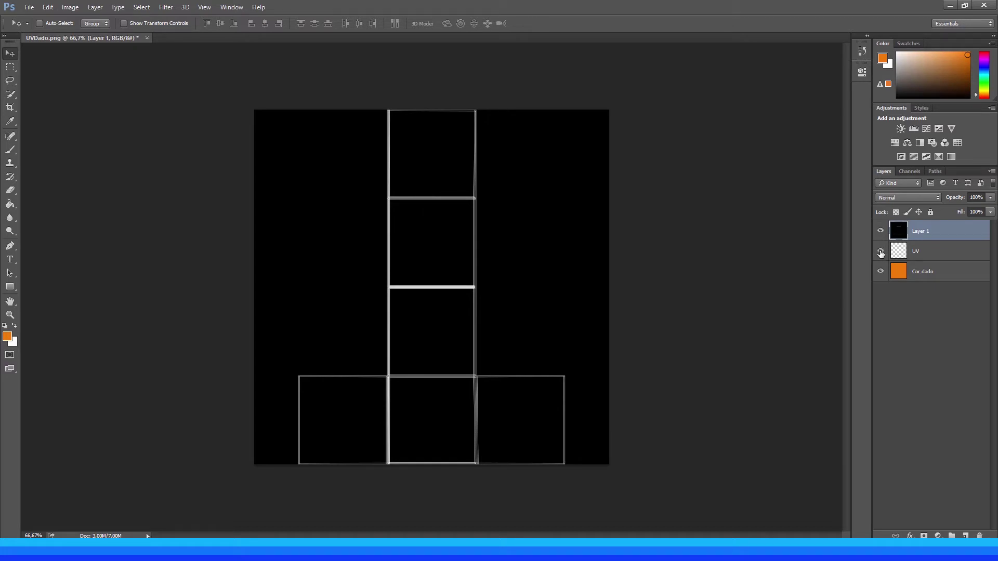
Rename the black UV layout layer as UV2.
{"action": "double_click", "coordinate": [925, 231]}
{"action": "type", "text": "UV2"}
{"action": "key", "text": "Return"}
Toggle the visibility of the UV2 and UV layers to compare the two UV layouts over the orange base.
{"action": "left_click", "coordinate": [881, 232]}
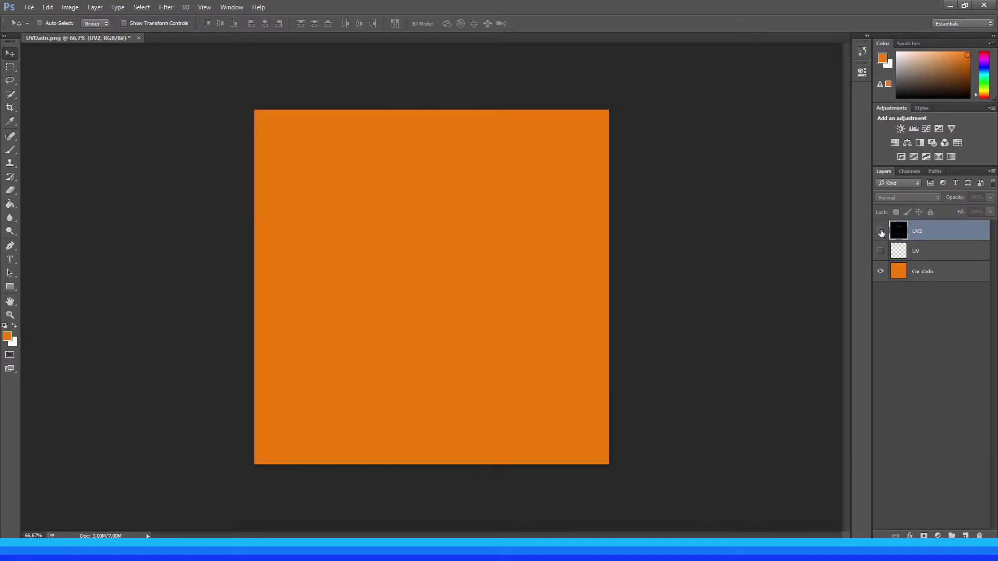
{"action": "left_click", "coordinate": [881, 232]}
{"action": "left_click", "coordinate": [880, 231]}
{"action": "left_click", "coordinate": [881, 231]}
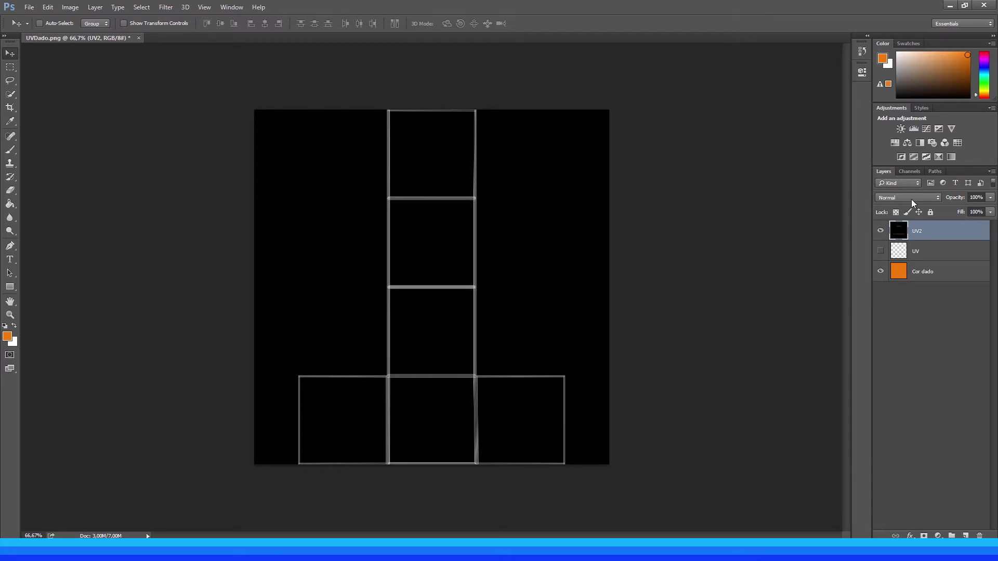
{"action": "left_click", "coordinate": [880, 232]}
{"action": "left_click", "coordinate": [880, 252]}
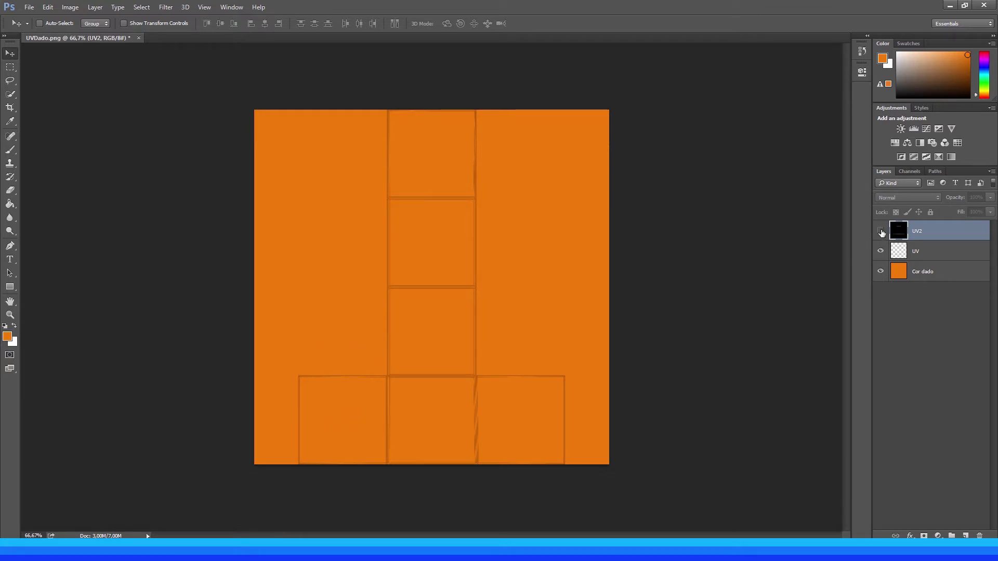
{"action": "left_click", "coordinate": [881, 231]}
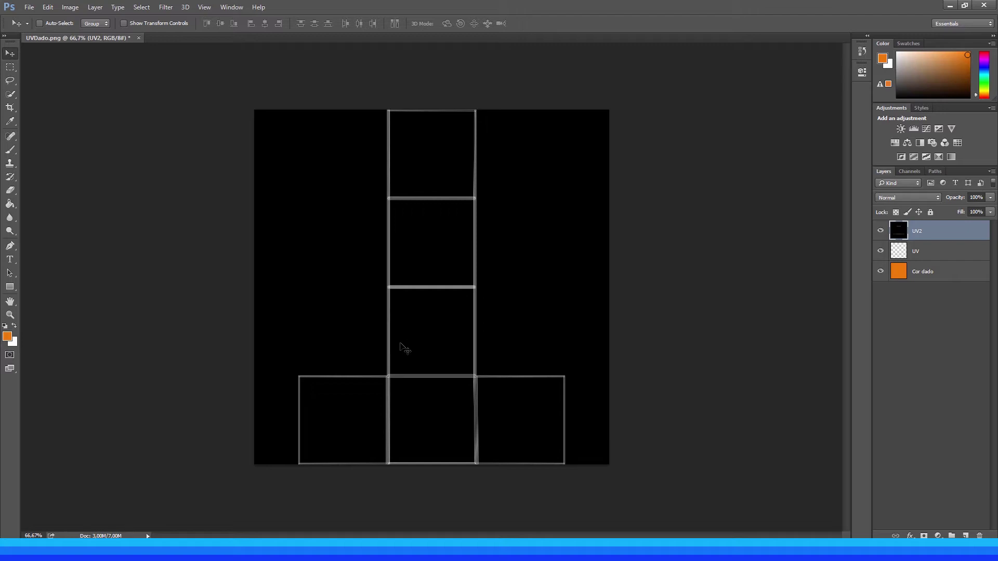
Invert the colours of the UV2 layer and set its blend mode to Multiply.
{"action": "left_click_drag", "start_coordinate": [396, 337], "coordinate": [396, 338]}
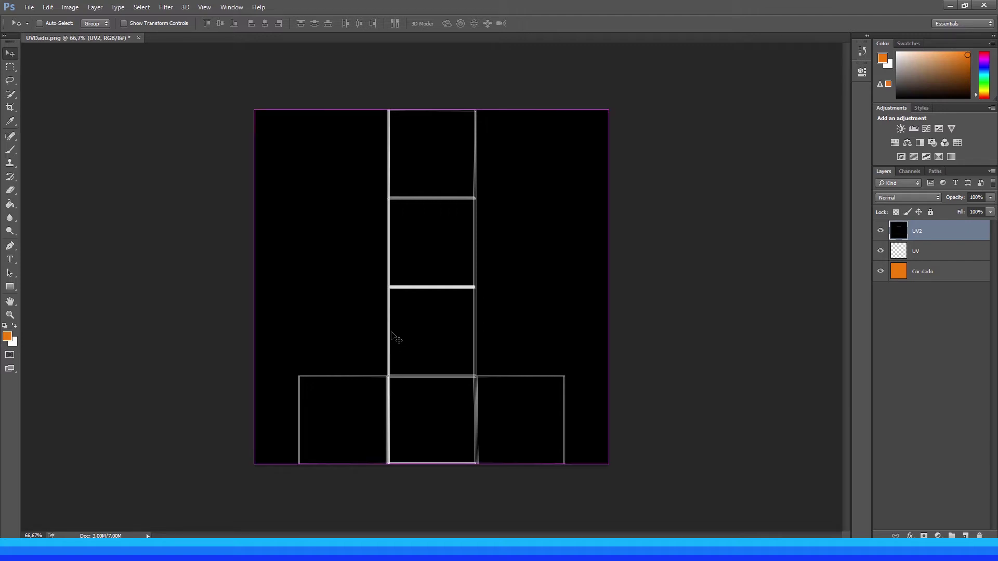
{"action": "key", "text": "ctrl+i"}
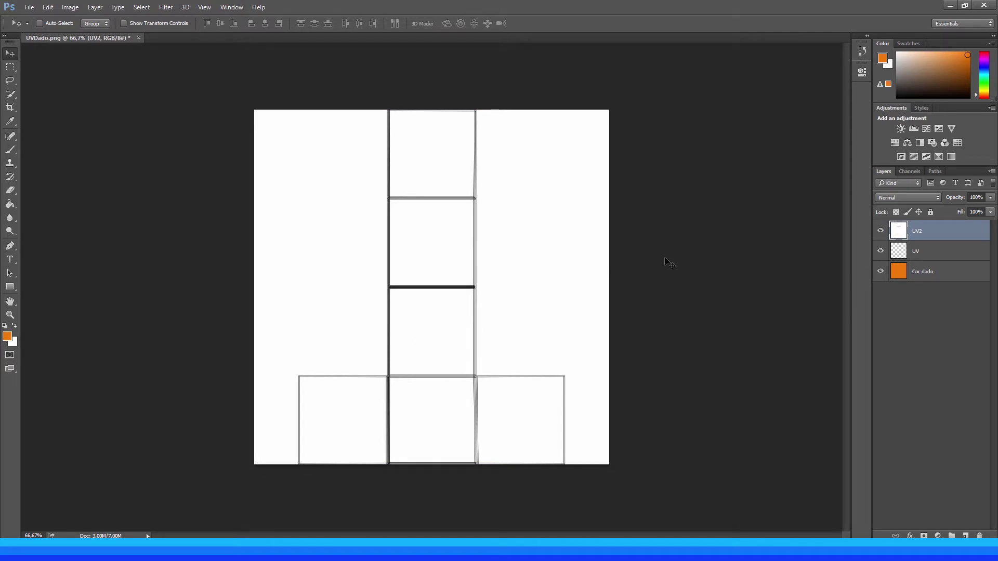
{"action": "left_click", "coordinate": [896, 197]}
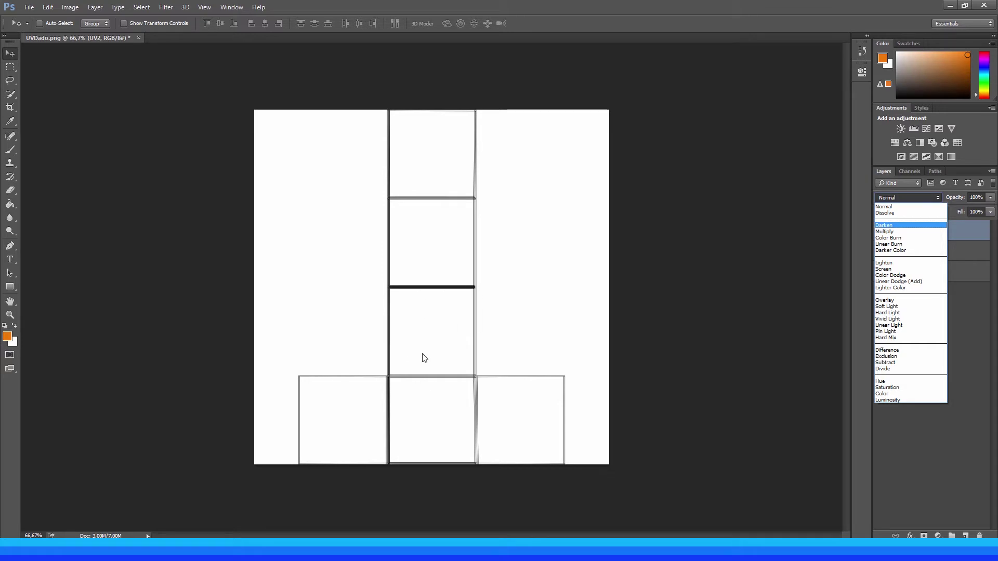
{"action": "left_click", "coordinate": [963, 329]}
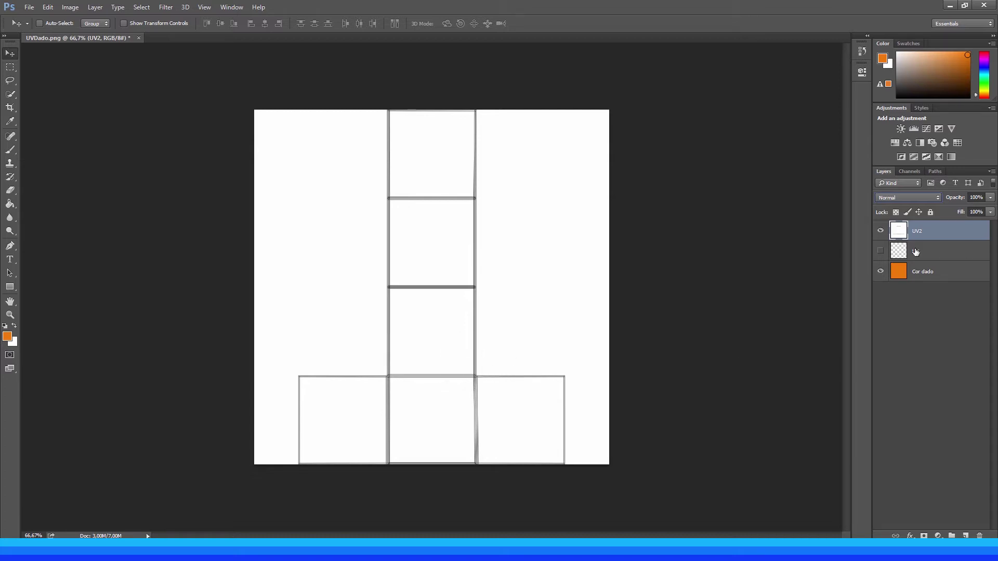
{"action": "left_click", "coordinate": [939, 198]}
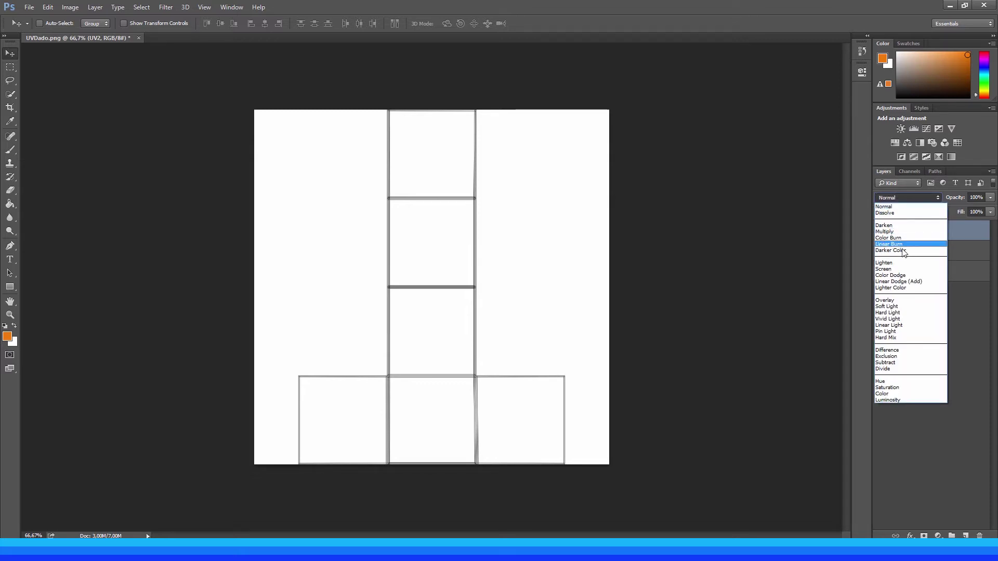
{"action": "left_click", "coordinate": [890, 232]}
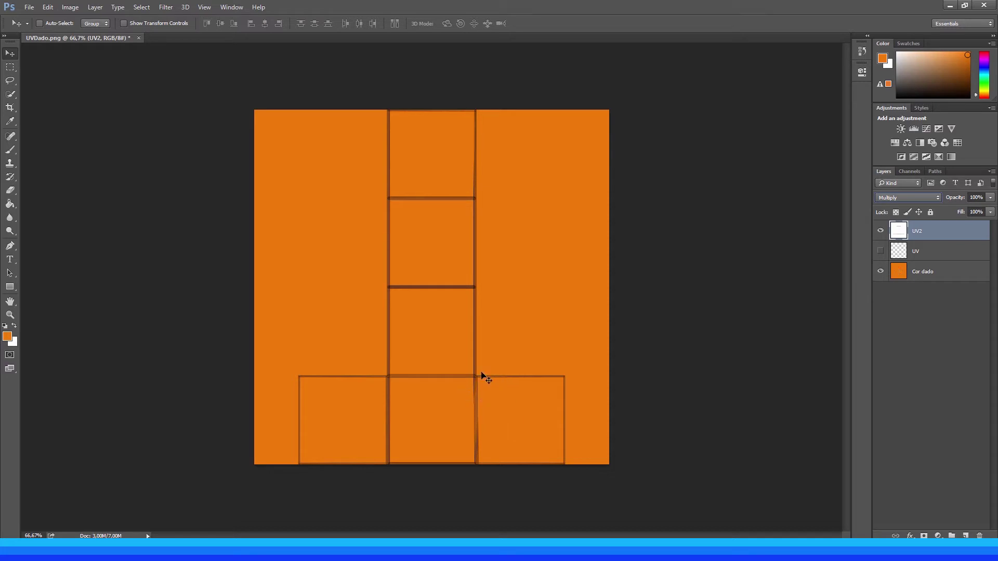
Hide the UV2 layer in favour of the UV layer and set the UV layer's blend mode to Normal.
{"action": "left_click", "coordinate": [881, 232]}
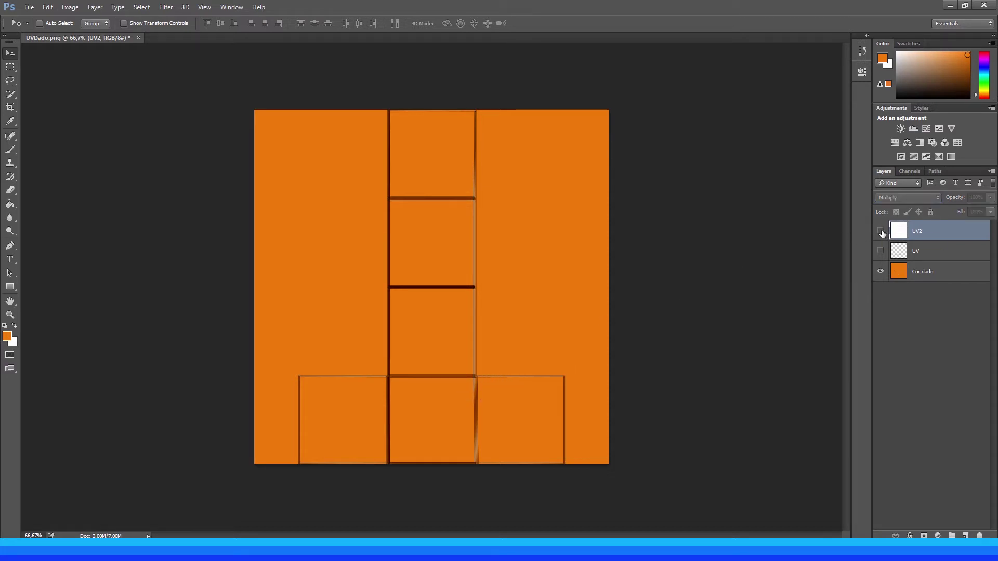
{"action": "left_click", "coordinate": [881, 251]}
{"action": "key", "text": "z"}
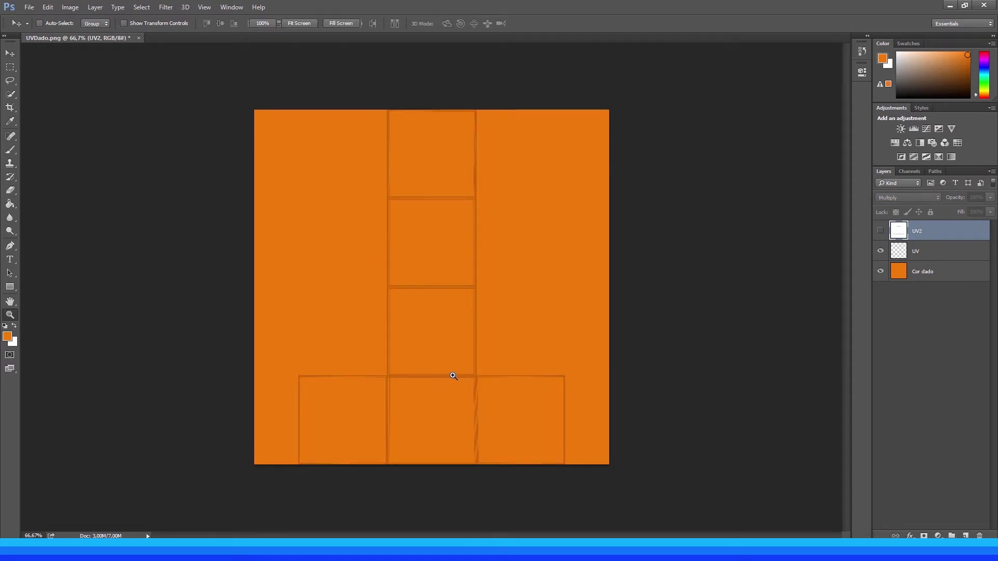
{"action": "left_click", "coordinate": [454, 374]}
{"action": "left_click", "coordinate": [917, 253]}
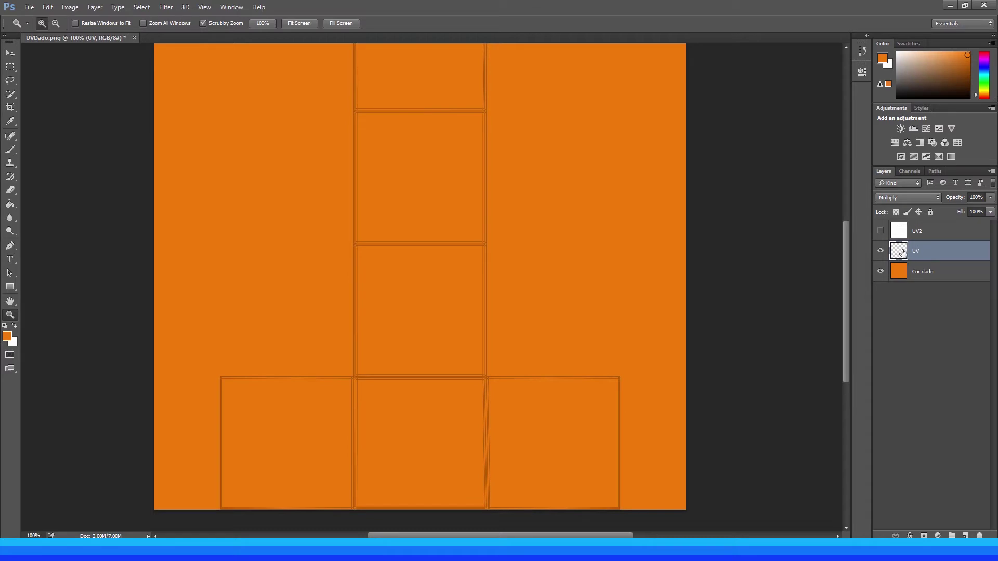
{"action": "left_click", "coordinate": [932, 197]}
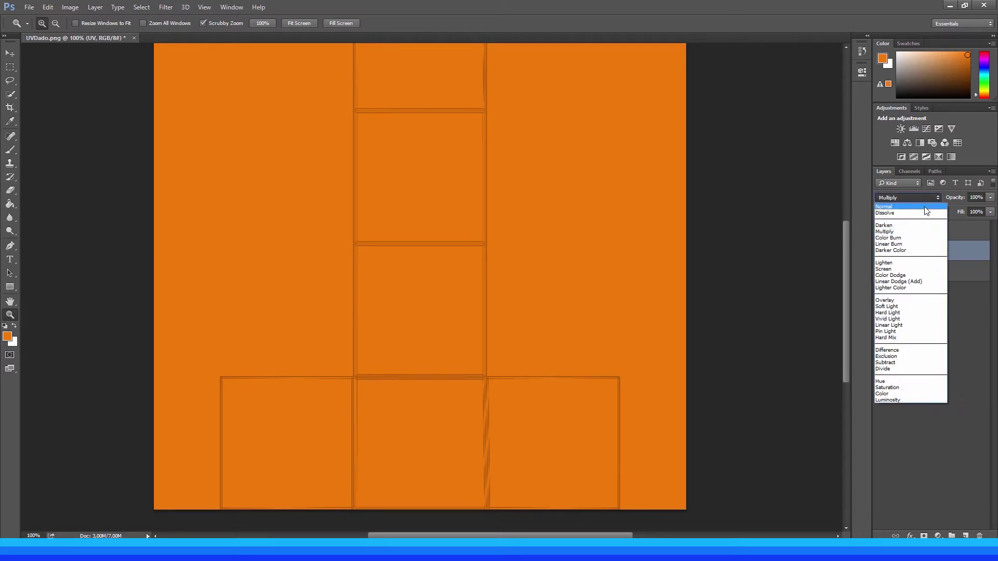
{"action": "left_click", "coordinate": [919, 200]}
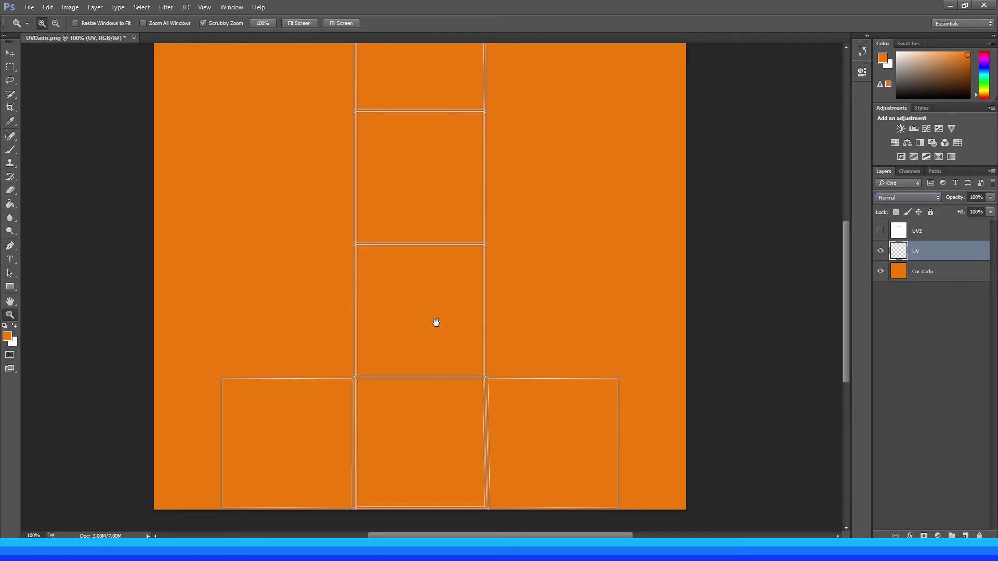
Create a new empty layer directly above the Cor dado layer.
{"action": "key", "text": "h"}
{"action": "left_click_drag", "start_coordinate": [429, 304], "coordinate": [427, 294]}
{"action": "mouse_move", "coordinate": [453, 252]}
{"action": "left_mouse_down"}
{"action": "mouse_move", "coordinate": [448, 305]}
{"action": "mouse_move", "coordinate": [450, 241]}
{"action": "left_mouse_up"}
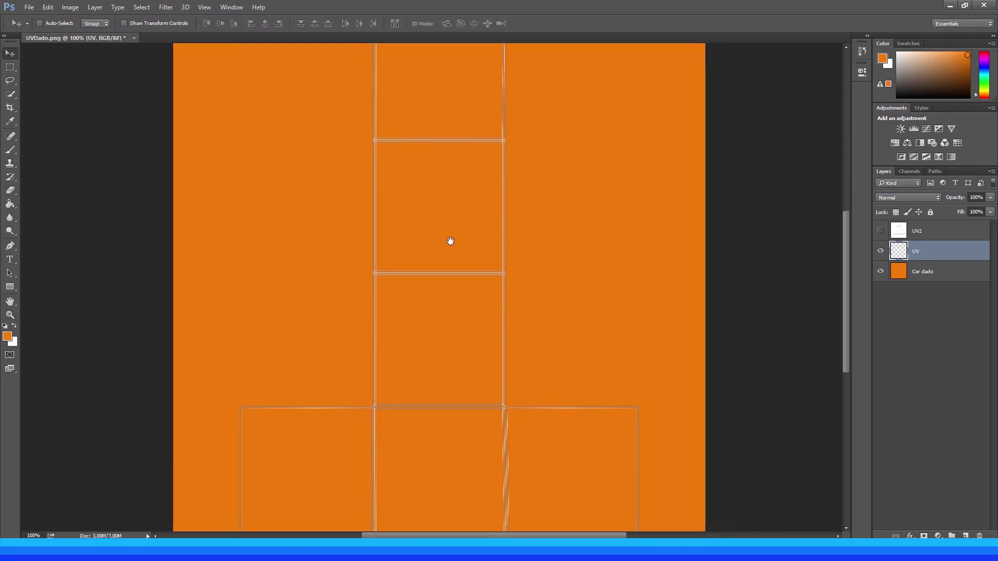
{"action": "left_click", "coordinate": [946, 277]}
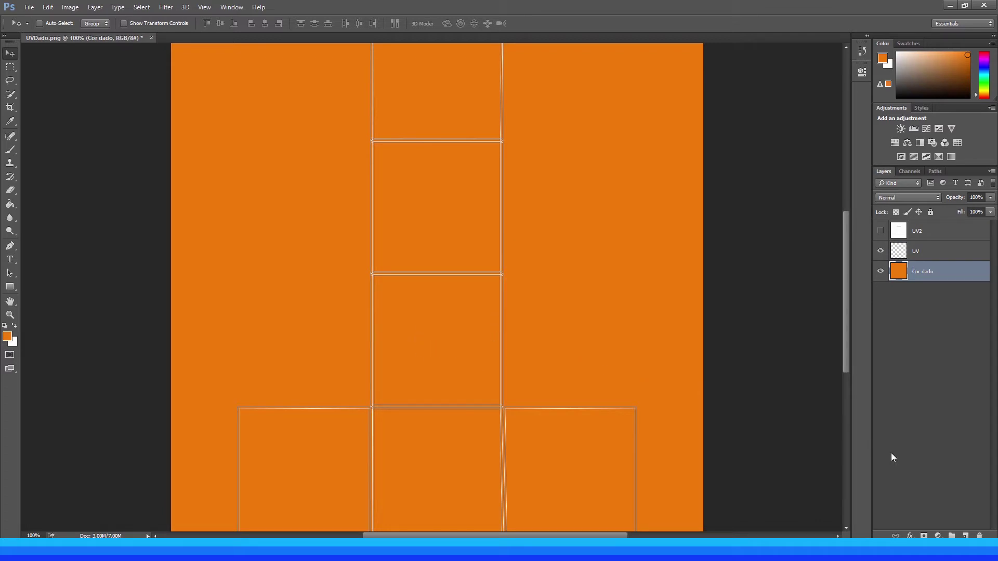
{"action": "left_click", "coordinate": [965, 536]}
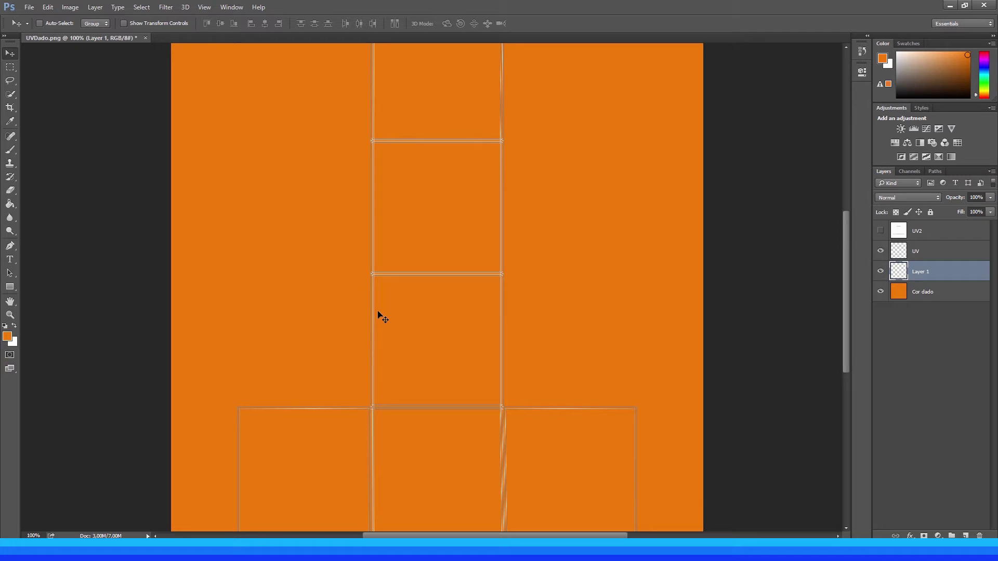
Activate the Brush tool and set the foreground colour to blue 0c80d9.
{"action": "key", "text": "b"}
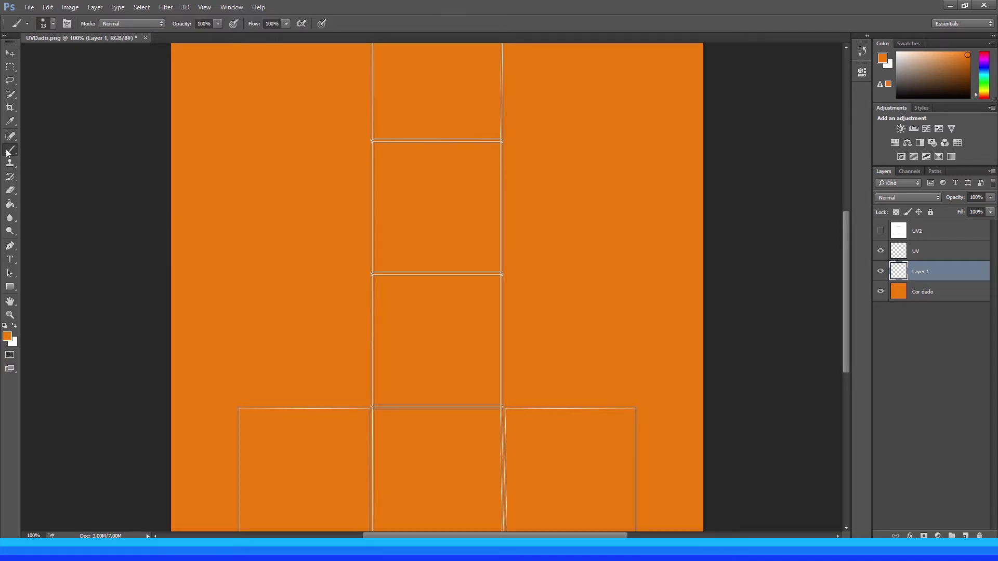
{"action": "left_click", "coordinate": [7, 337]}
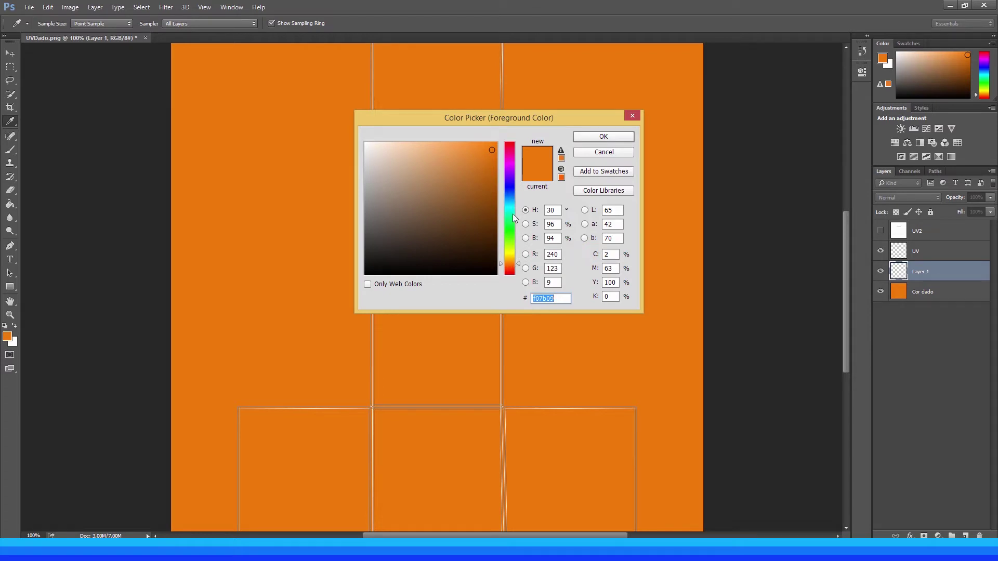
{"action": "left_click", "coordinate": [510, 199]}
{"action": "left_click", "coordinate": [493, 148]}
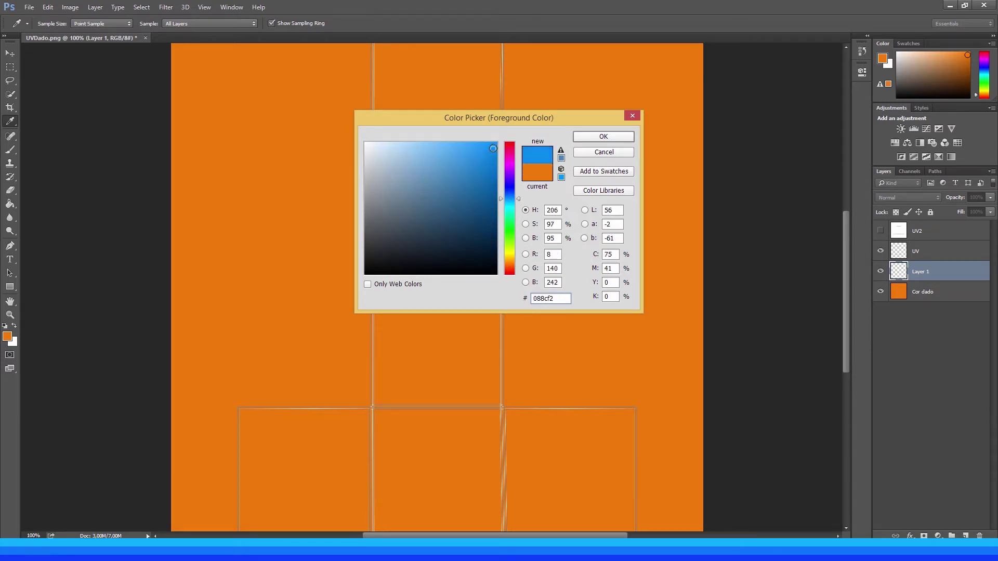
{"action": "left_click_drag", "start_coordinate": [492, 148], "coordinate": [490, 161]}
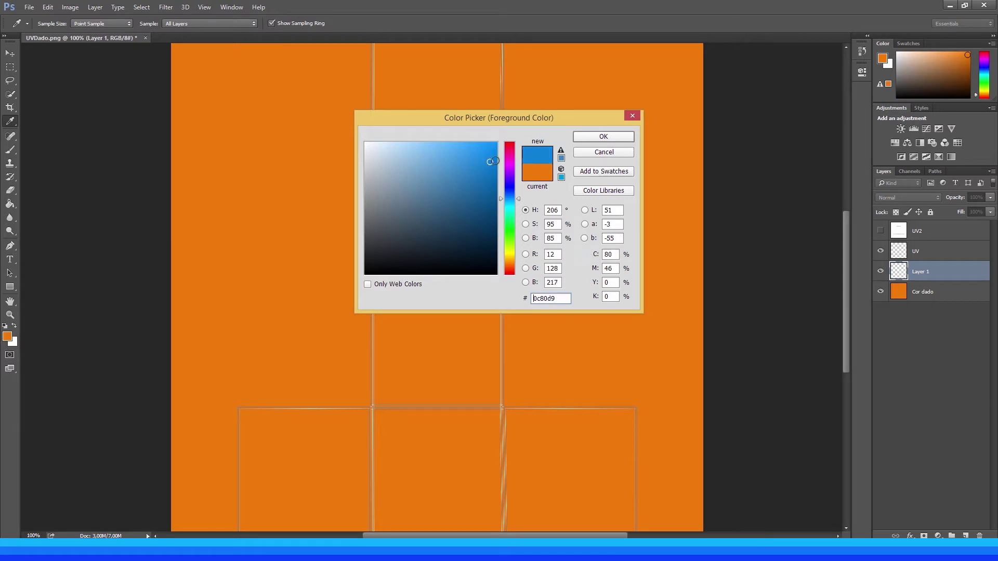
{"action": "left_click", "coordinate": [616, 136]}
Compare the options of the Brush and Move tools and browse the available brush presets.
{"action": "key", "text": "b"}
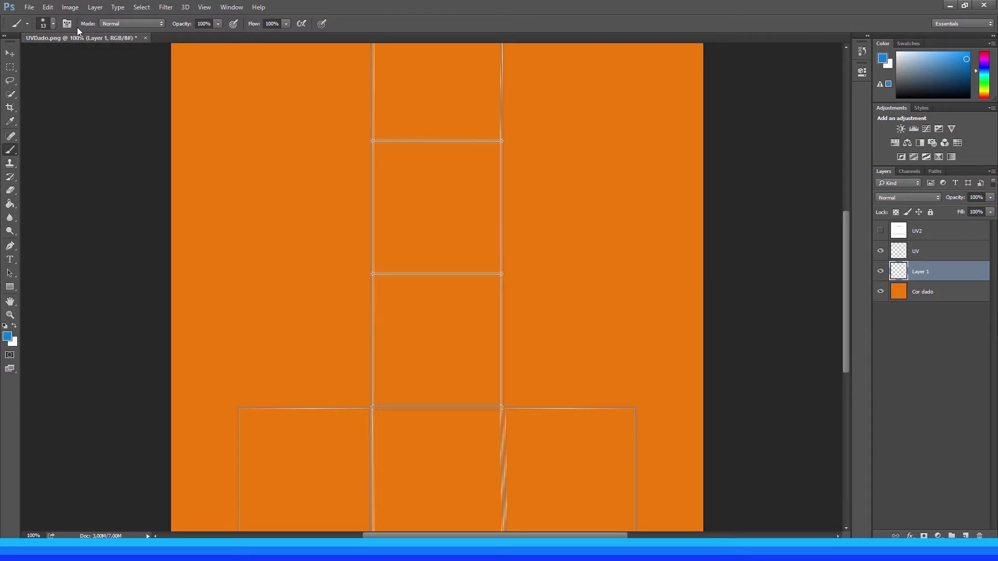
{"action": "key", "text": "v"}
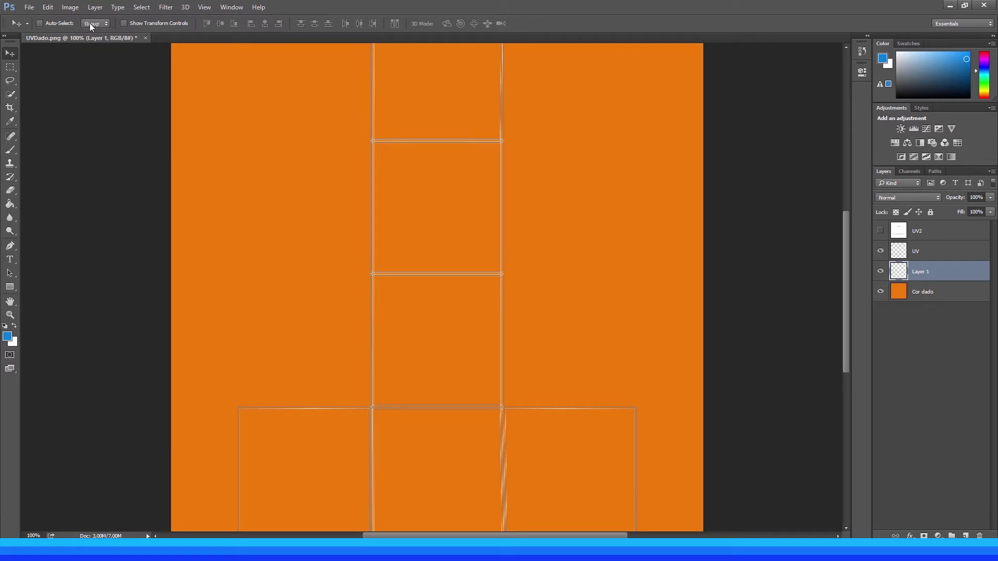
{"action": "key", "text": "b"}
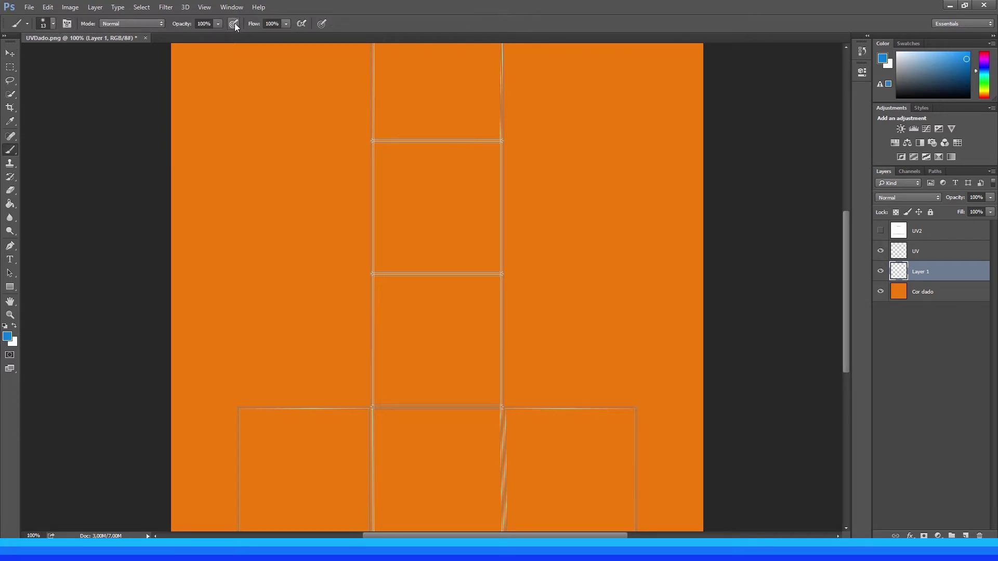
{"action": "left_click", "coordinate": [53, 24]}
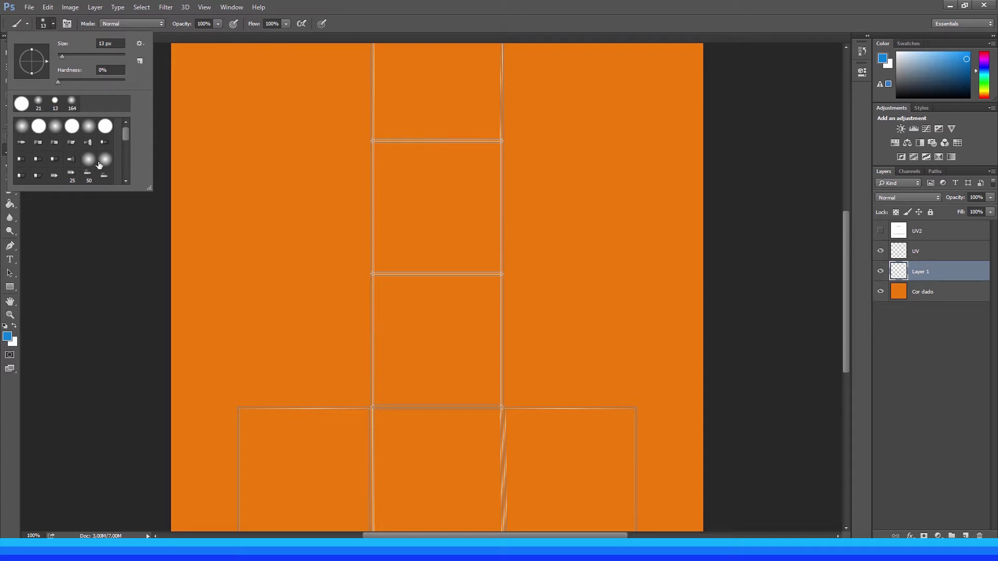
{"action": "mouse_move", "coordinate": [124, 139]}
{"action": "left_mouse_down"}
{"action": "mouse_move", "coordinate": [124, 172]}
{"action": "mouse_move", "coordinate": [127, 133]}
{"action": "left_mouse_up"}
{"action": "left_click", "coordinate": [375, 32]}
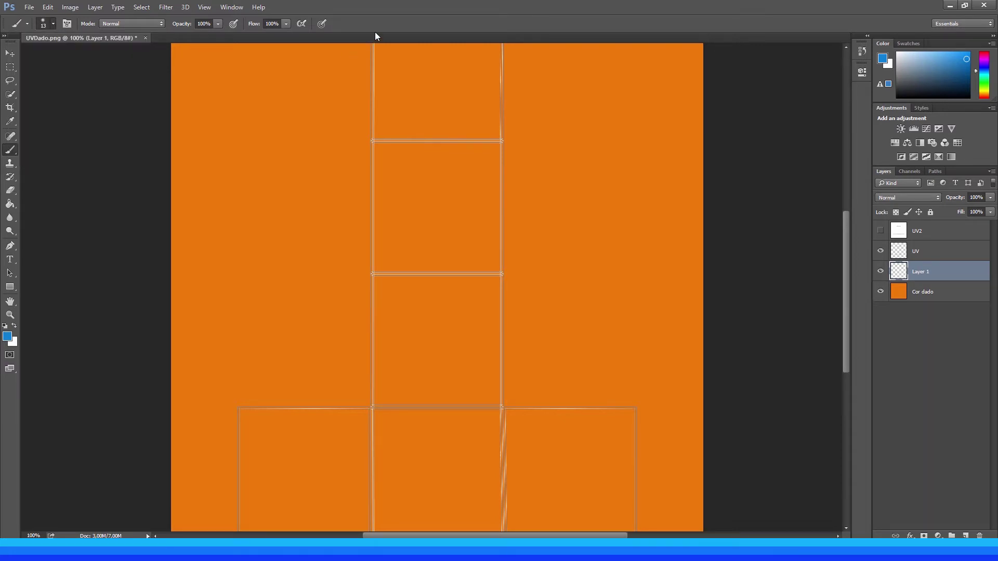
Set the brush size to 126 px.
{"action": "right_click", "coordinate": [396, 230]}
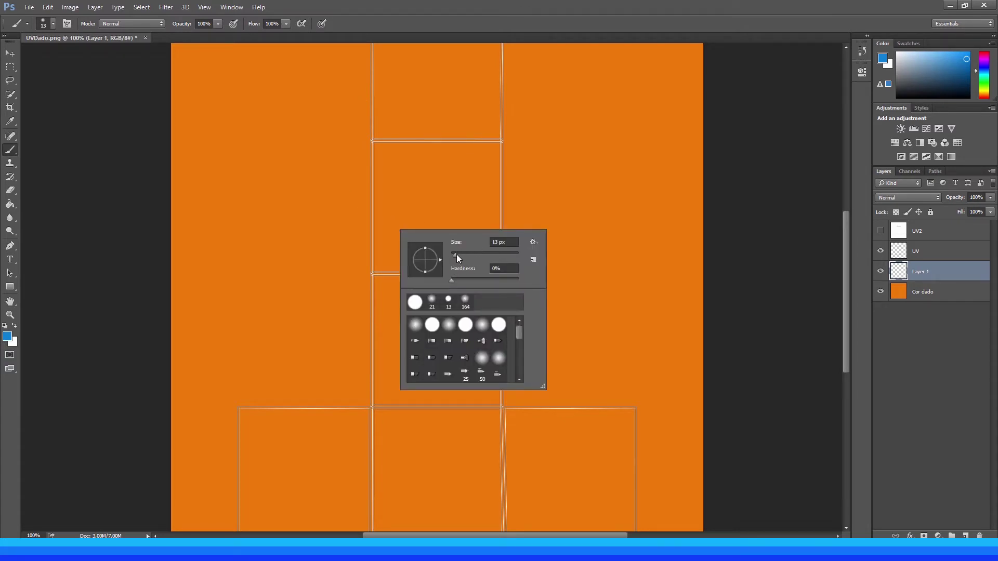
{"action": "left_click_drag", "start_coordinate": [456, 254], "coordinate": [465, 255]}
{"action": "left_click_drag", "start_coordinate": [469, 257], "coordinate": [477, 258]}
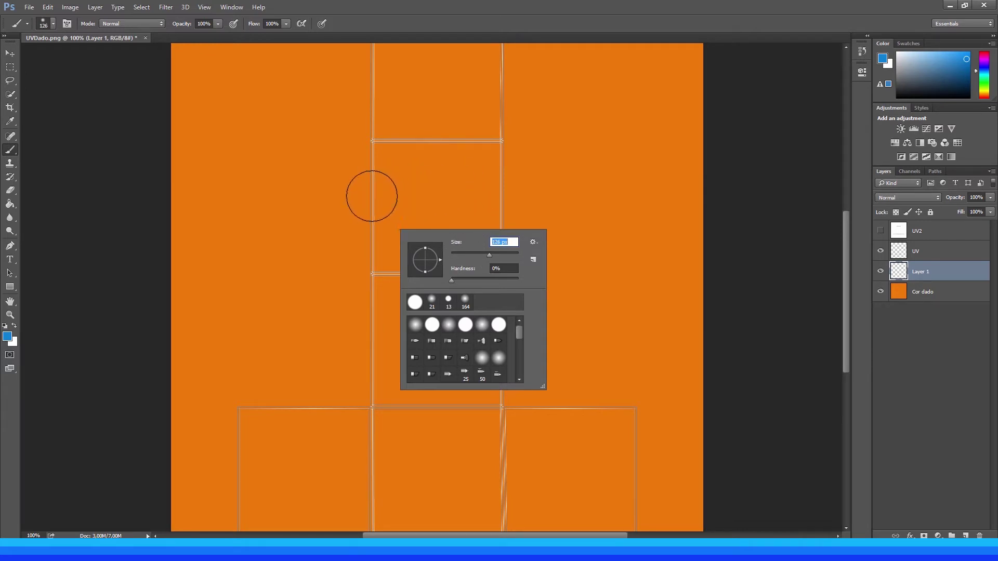
Raise the brush hardness to about 90% and paint one blue dot over the left edge of the second UV square from the top.
{"action": "left_click", "coordinate": [373, 229]}
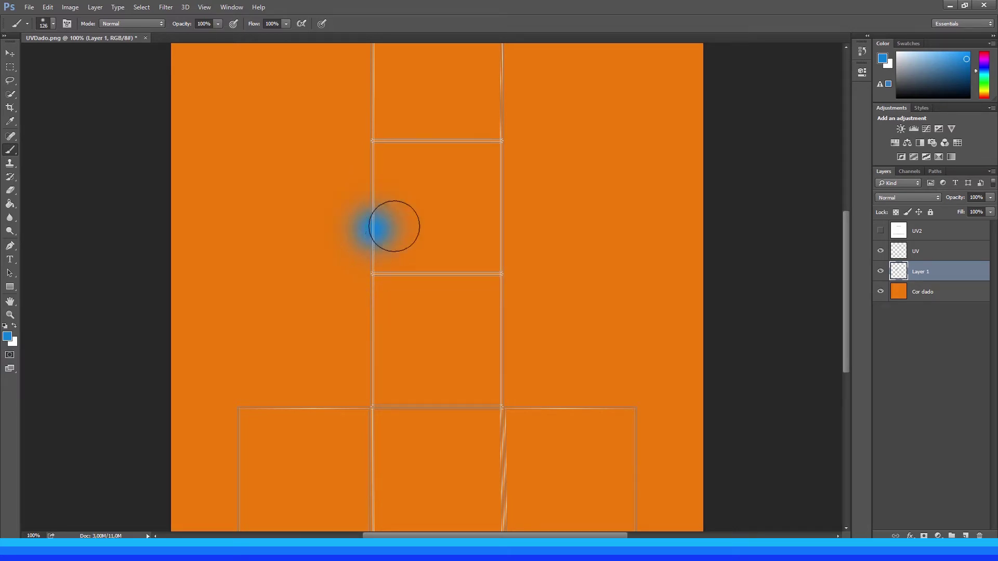
{"action": "key", "text": "ctrl+z"}
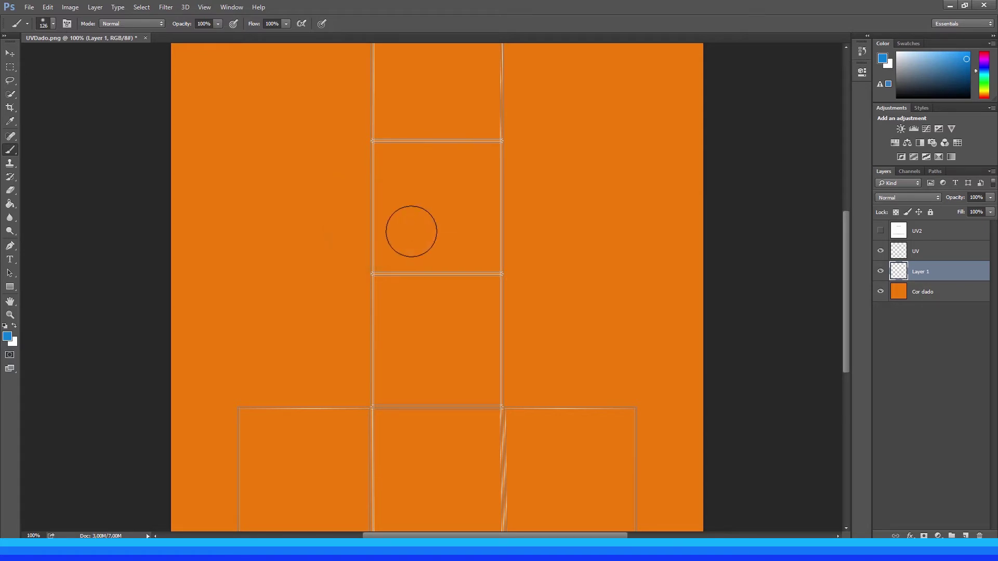
{"action": "right_click", "coordinate": [410, 231]}
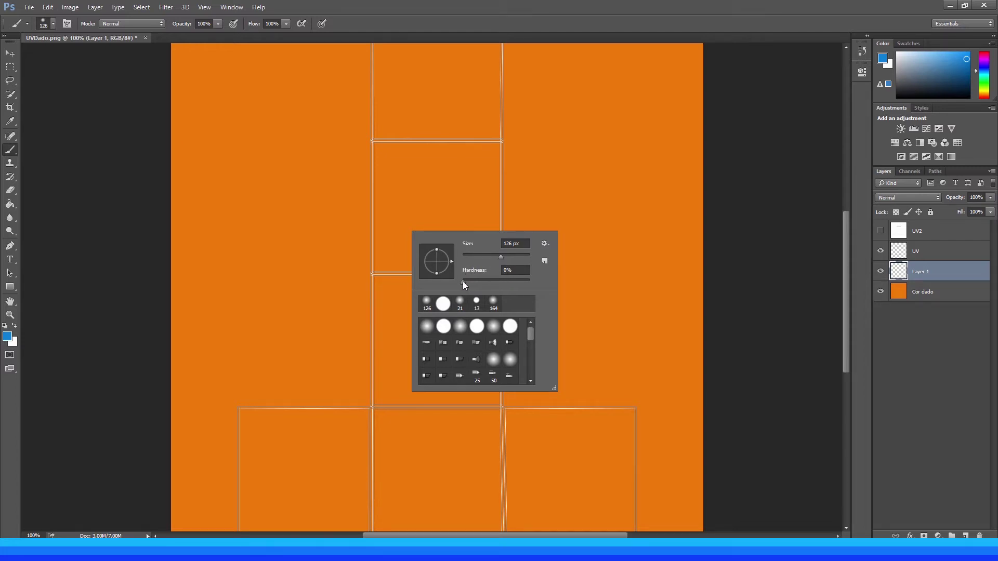
{"action": "left_click_drag", "start_coordinate": [463, 282], "coordinate": [479, 282]}
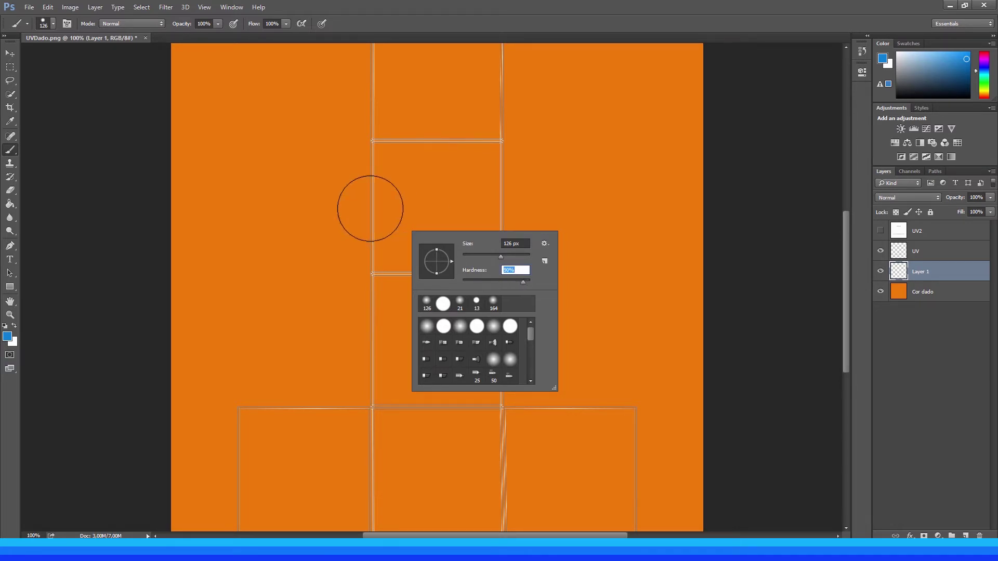
{"action": "left_click", "coordinate": [370, 208]}
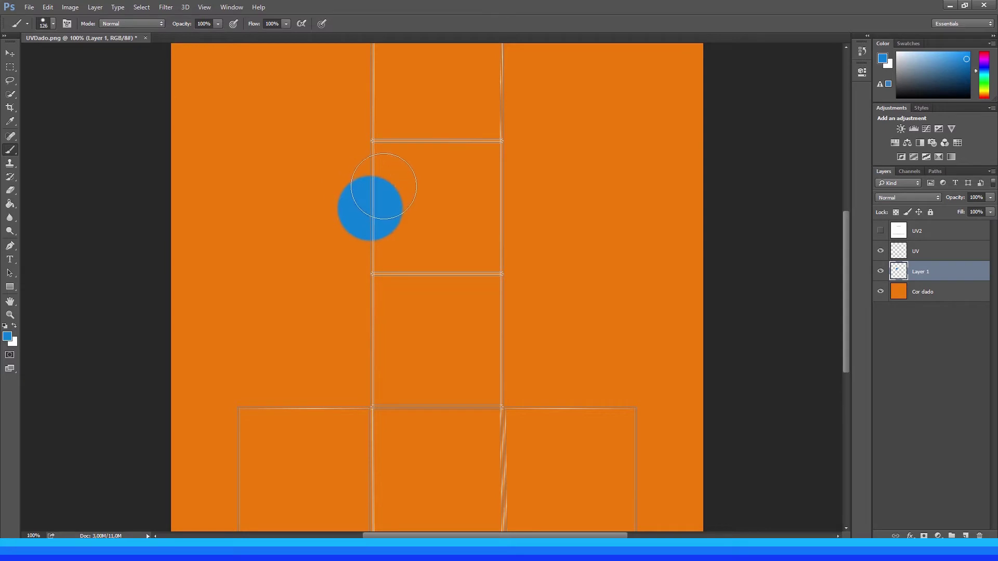
Examine up close how the blue dot overlaps the UV outline at 200% zoom.
{"action": "left_click_drag", "start_coordinate": [394, 183], "coordinate": [397, 203]}
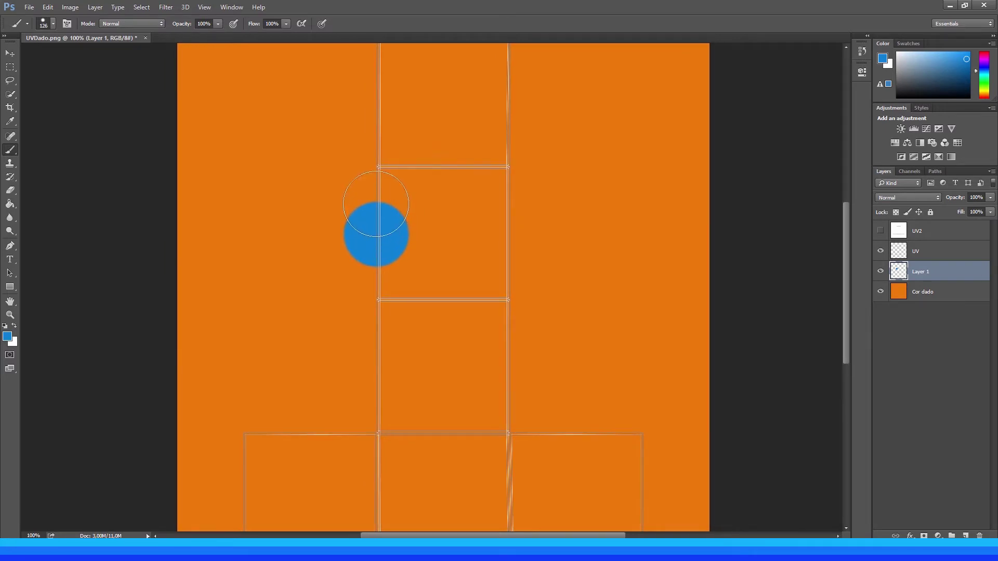
{"action": "key", "text": "v"}
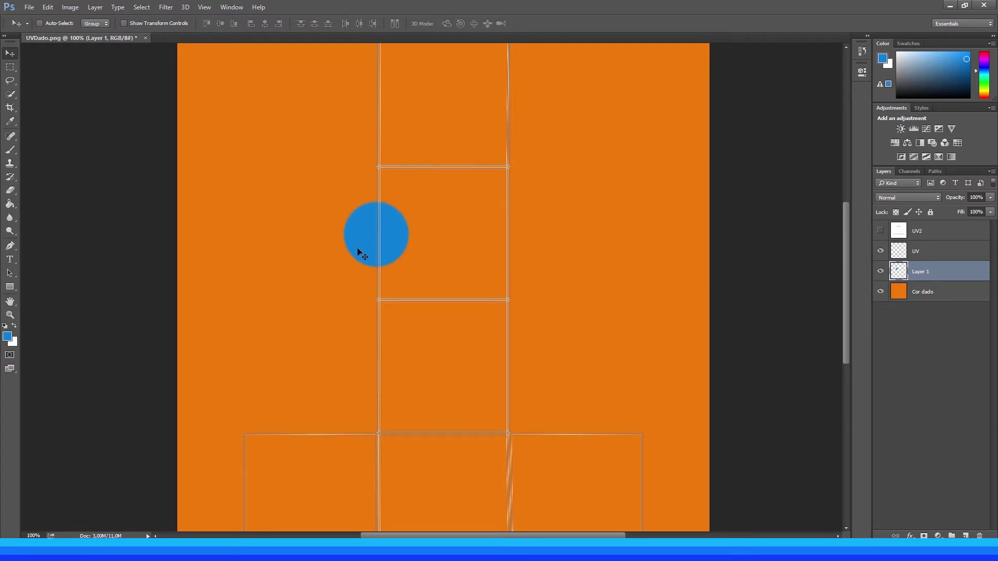
{"action": "key", "text": "z"}
{"action": "left_click", "coordinate": [387, 231]}
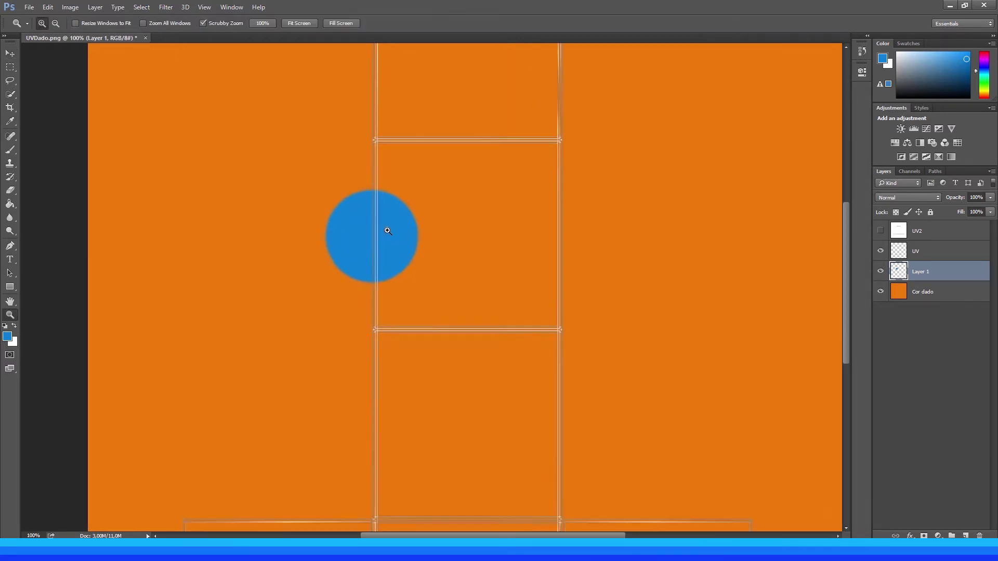
{"action": "left_click_drag", "start_coordinate": [398, 231], "coordinate": [382, 234]}
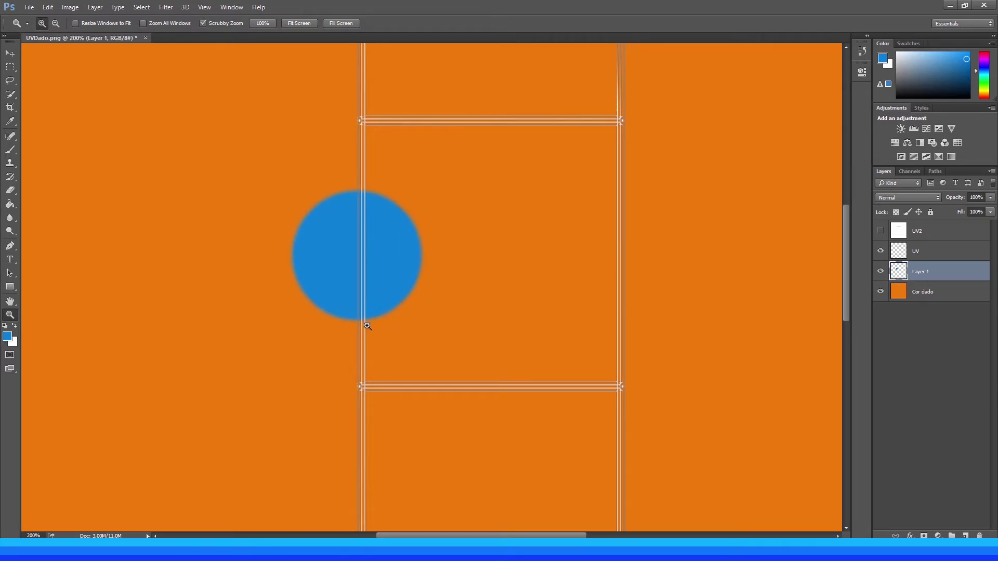
{"action": "key", "text": "v"}
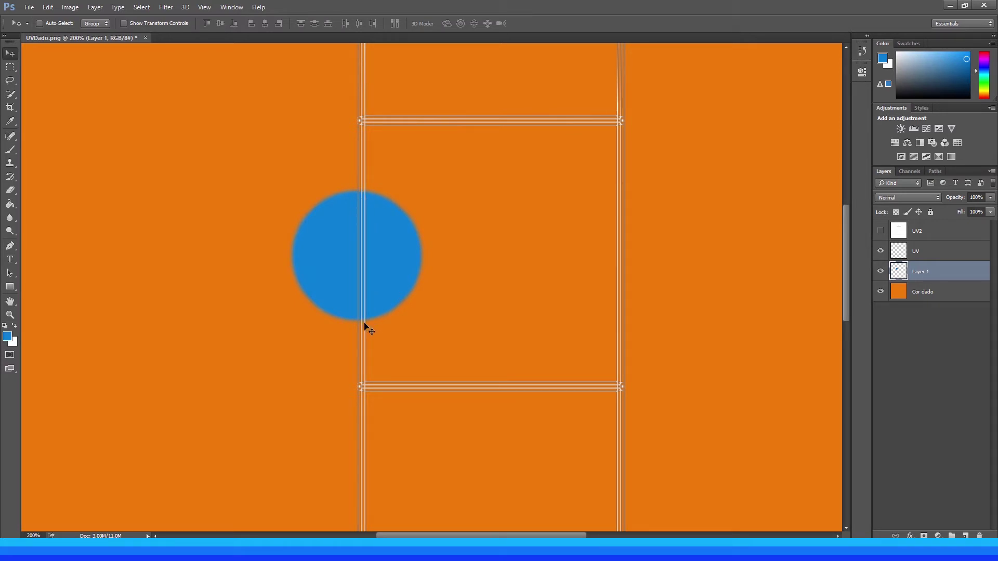
Try the Multiply blend mode on the UV layer, comparing it with Normal, and return the layer to Normal.
{"action": "left_click", "coordinate": [919, 253]}
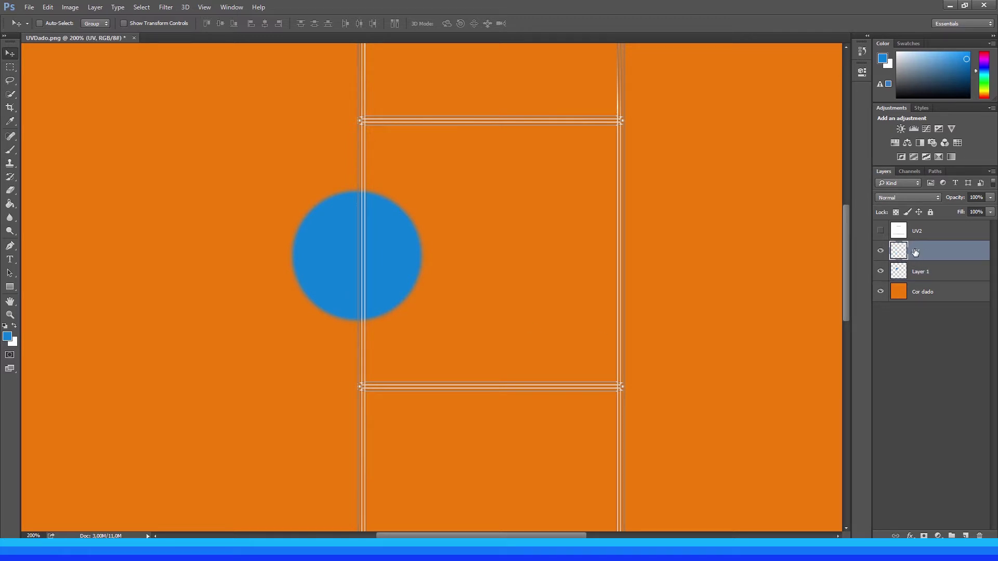
{"action": "left_click", "coordinate": [940, 196]}
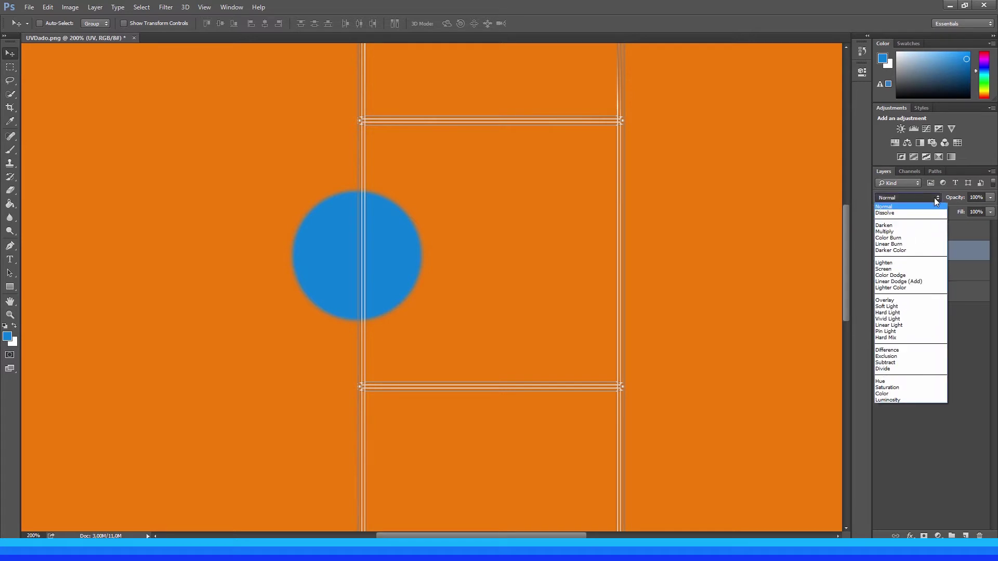
{"action": "left_click", "coordinate": [896, 229]}
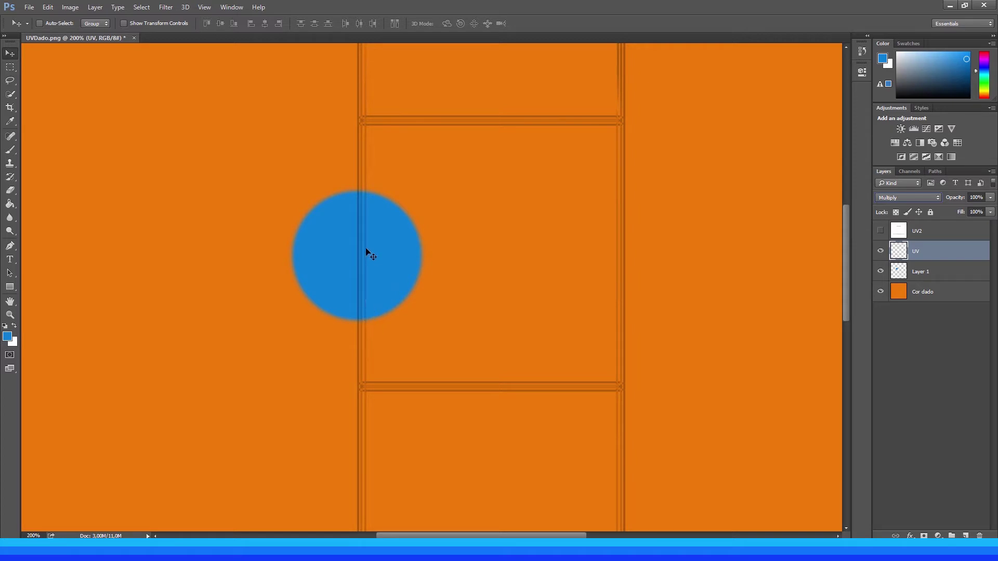
{"action": "left_click", "coordinate": [926, 198]}
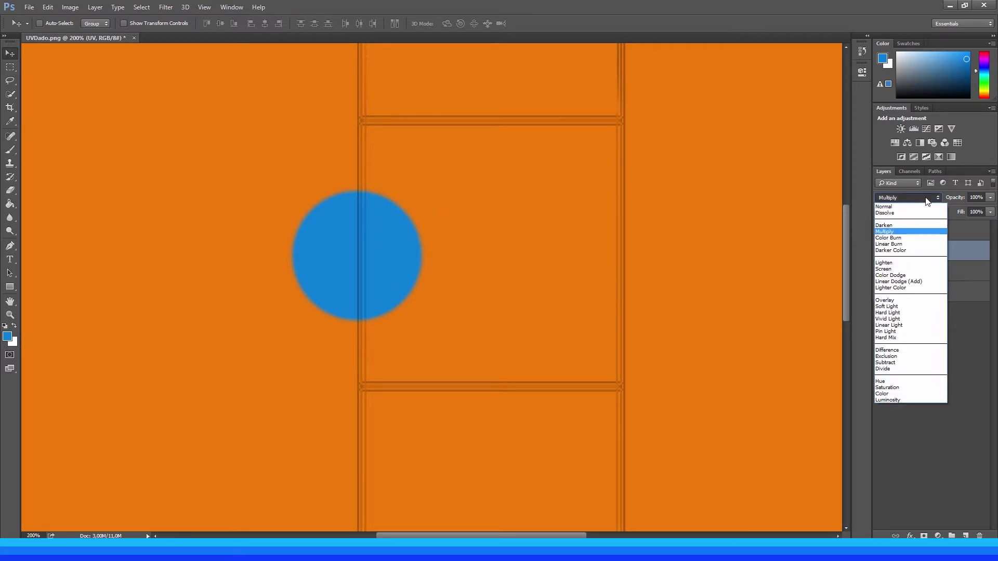
{"action": "left_click", "coordinate": [897, 206]}
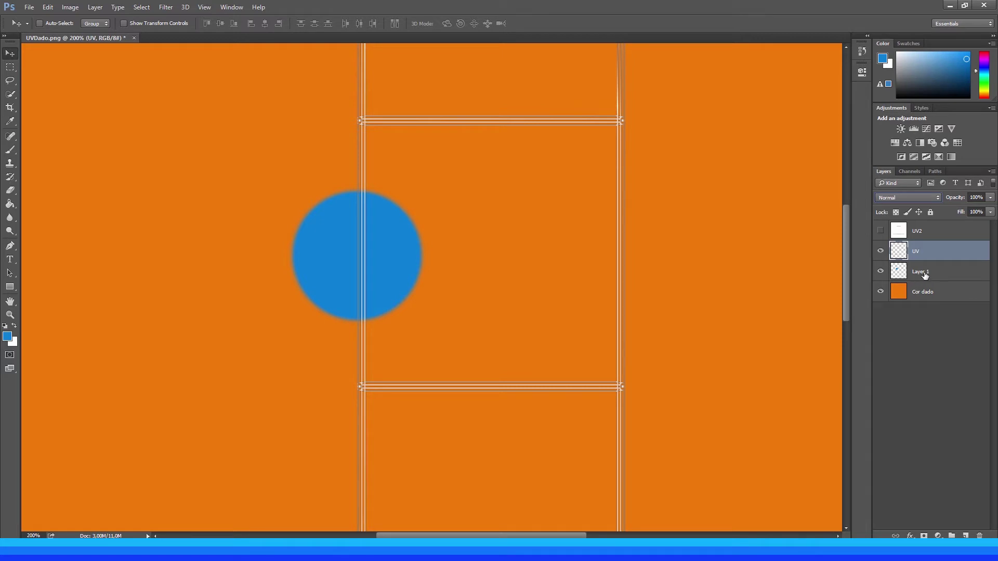
{"action": "left_click", "coordinate": [933, 198]}
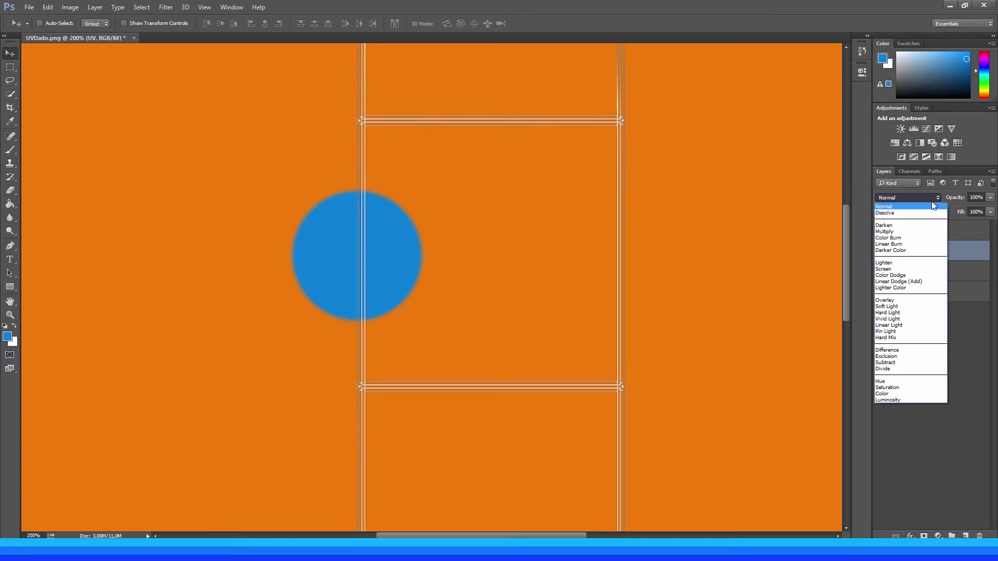
{"action": "left_click", "coordinate": [890, 231]}
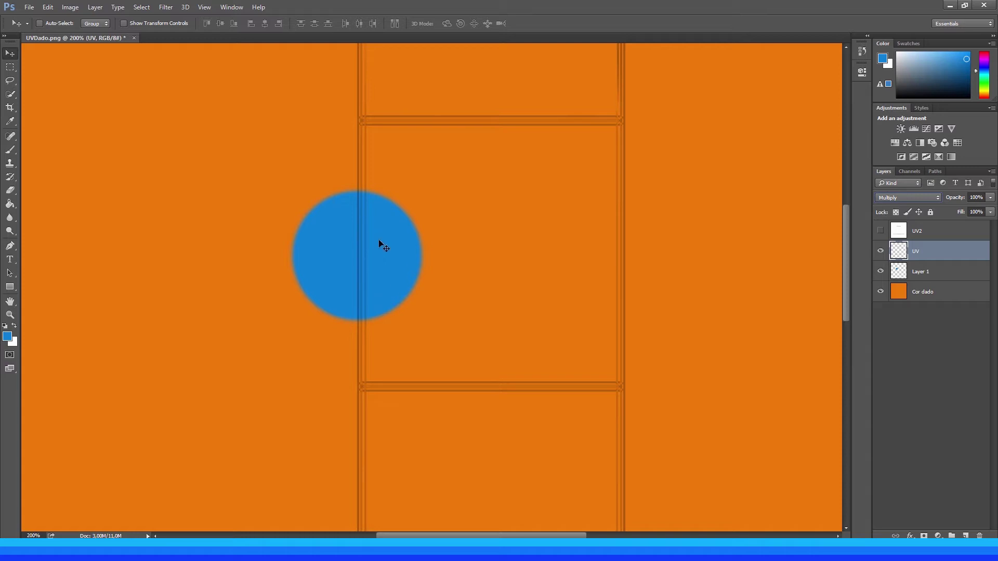
{"action": "left_click", "coordinate": [893, 197]}
{"action": "left_click", "coordinate": [898, 208]}
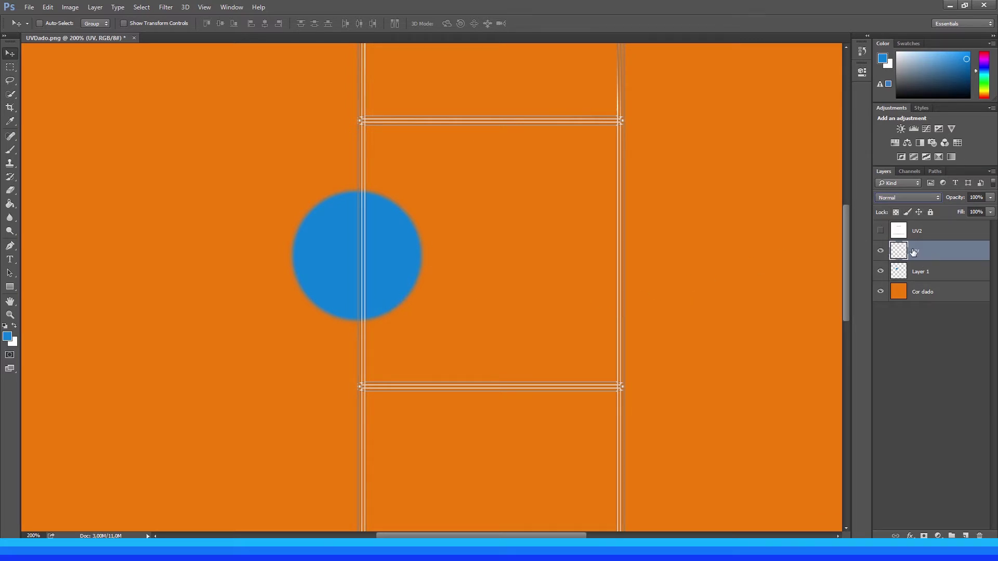
Delete the UV layer and make the UV2 layer visible as the guide.
{"action": "left_click", "coordinate": [878, 252]}
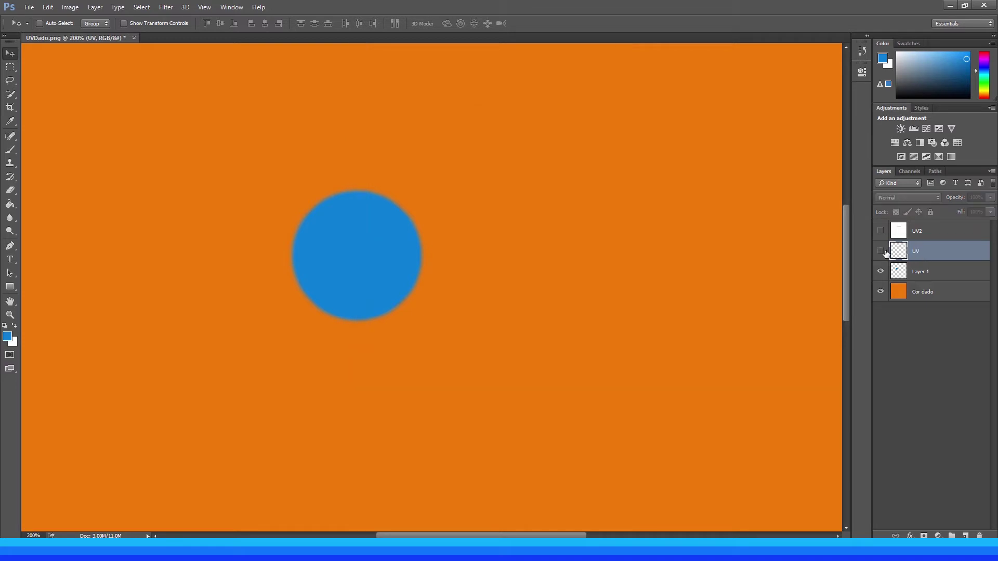
{"action": "left_click", "coordinate": [879, 252]}
{"action": "key", "text": "Delete"}
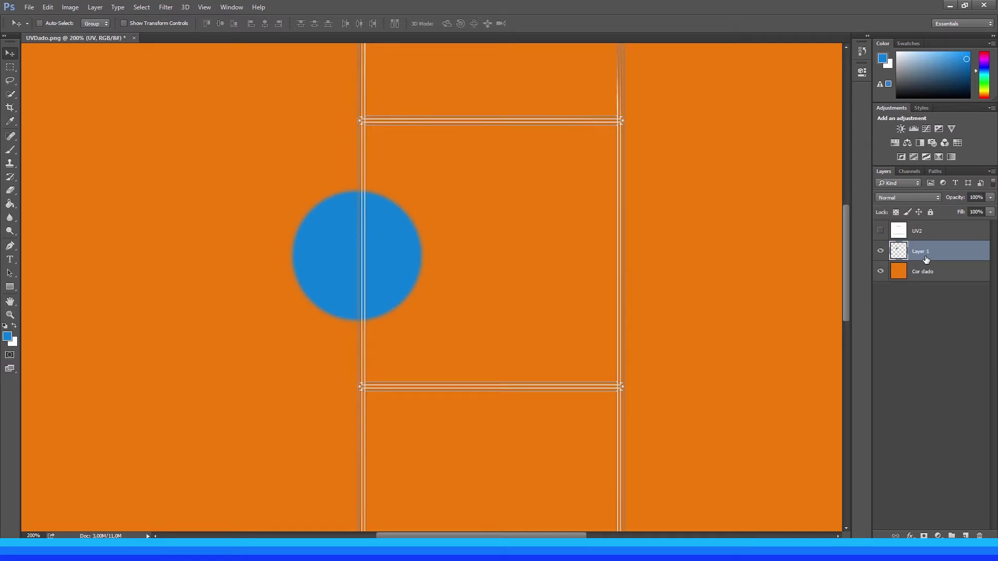
{"action": "left_click", "coordinate": [881, 231]}
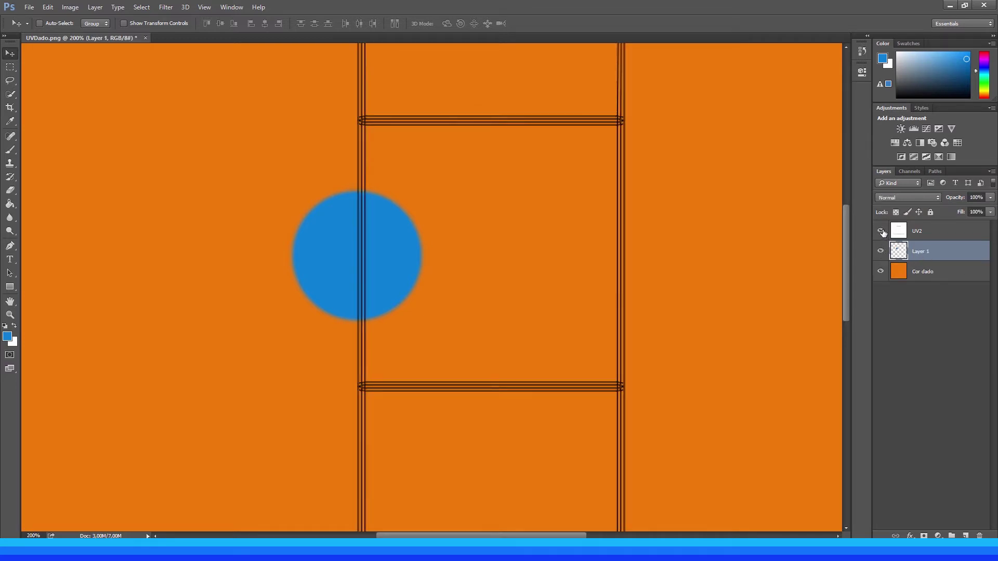
{"action": "left_click", "coordinate": [917, 231]}
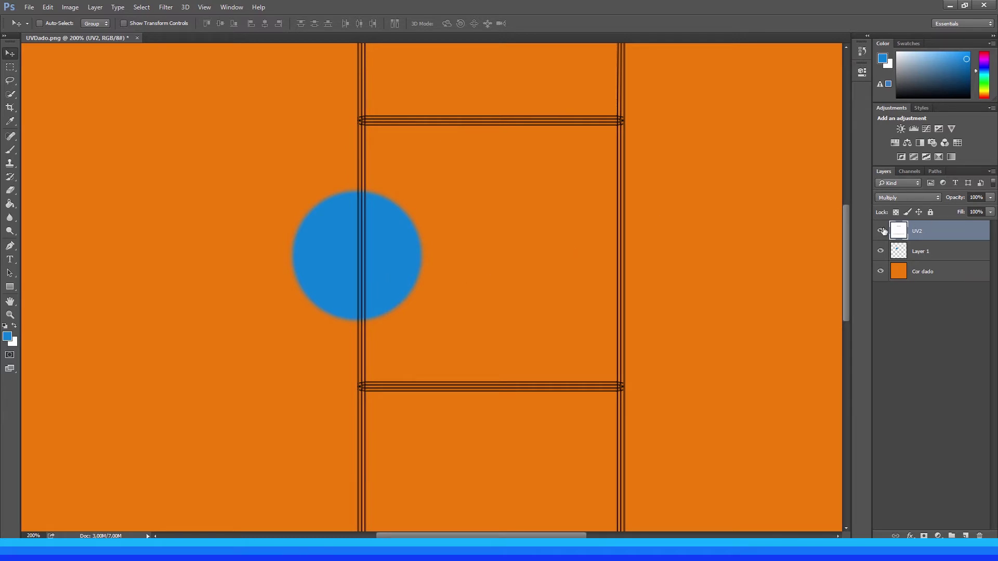
Paint a large freeform blue blob on Layer 1, left of the UV strip.
{"action": "left_click_drag", "start_coordinate": [368, 330], "coordinate": [385, 244]}
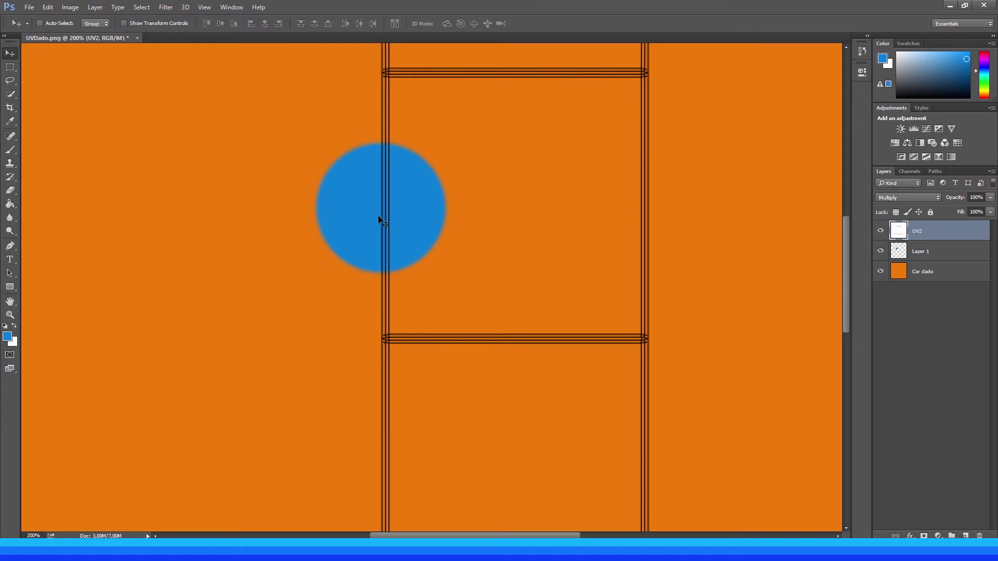
{"action": "left_click_drag", "start_coordinate": [358, 197], "coordinate": [380, 251]}
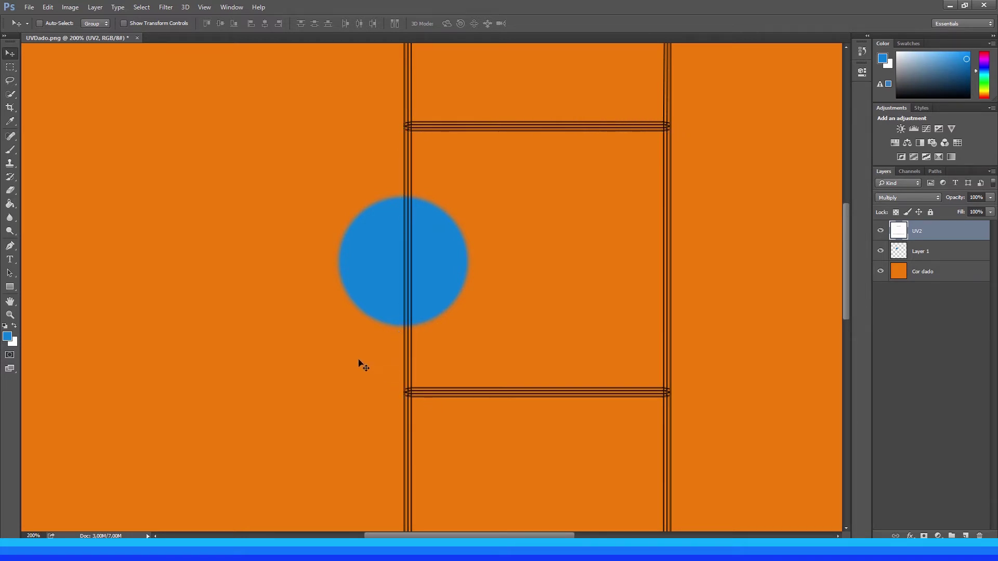
{"action": "left_click", "coordinate": [923, 253]}
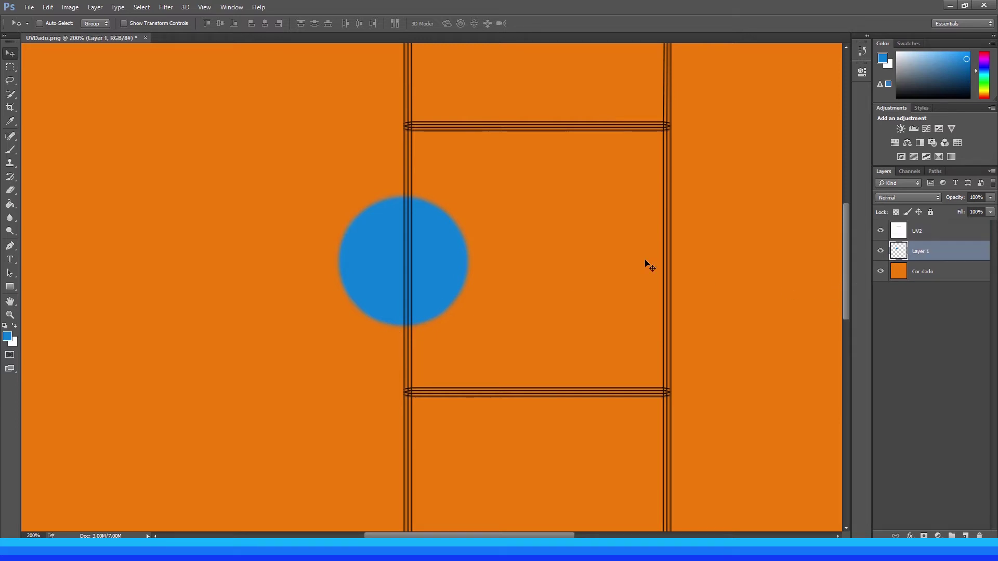
{"action": "key", "text": "alt+v"}
{"action": "key", "text": "Escape"}
{"action": "key", "text": "Escape"}
{"action": "key", "text": "b"}
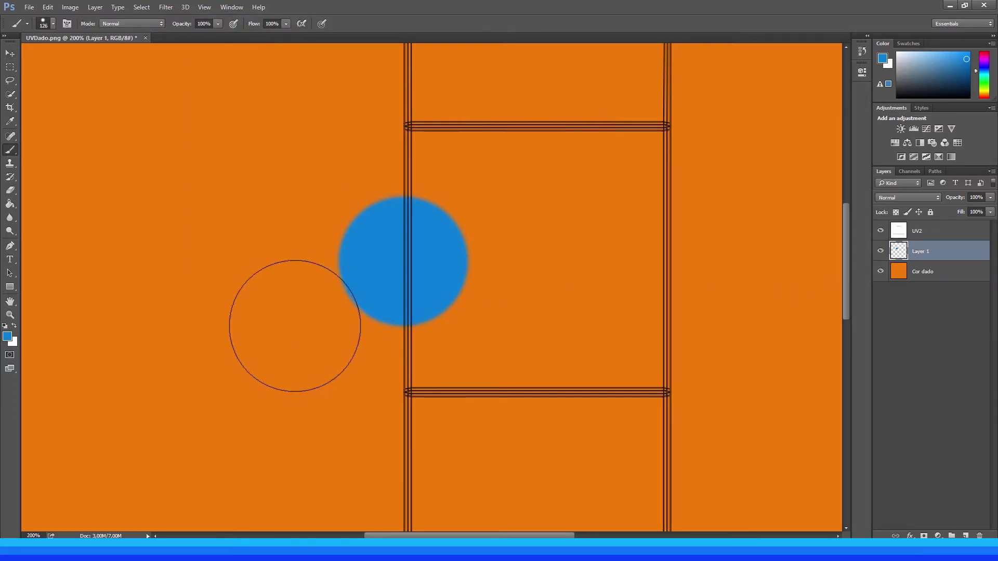
{"action": "mouse_move", "coordinate": [254, 335]}
{"action": "left_mouse_down"}
{"action": "mouse_move", "coordinate": [185, 267]}
{"action": "mouse_move", "coordinate": [169, 161]}
{"action": "left_mouse_up"}
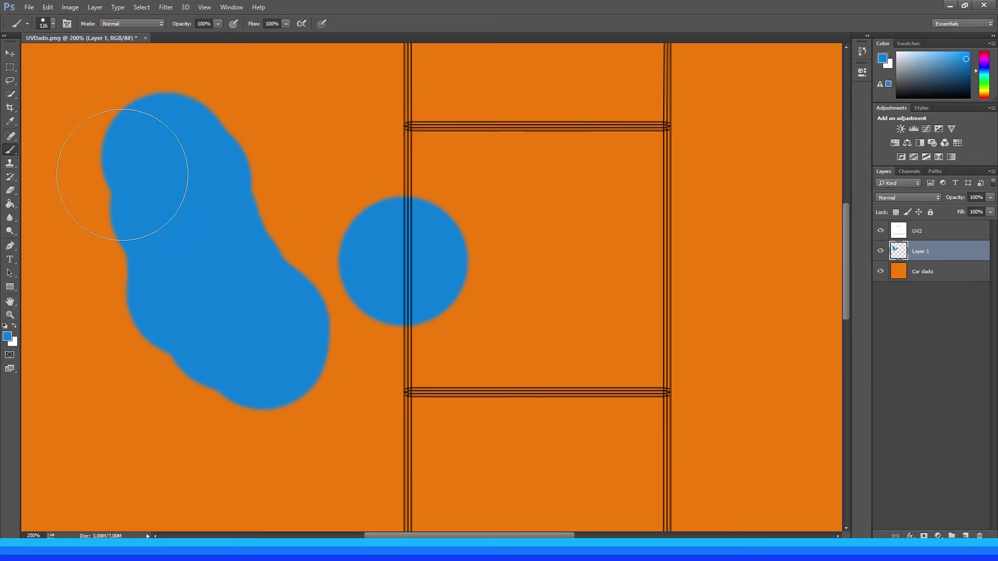
Delete Layer 1 with its blue test paint, leaving only the UV2 and Cor dado layers.
{"action": "left_click", "coordinate": [9, 53]}
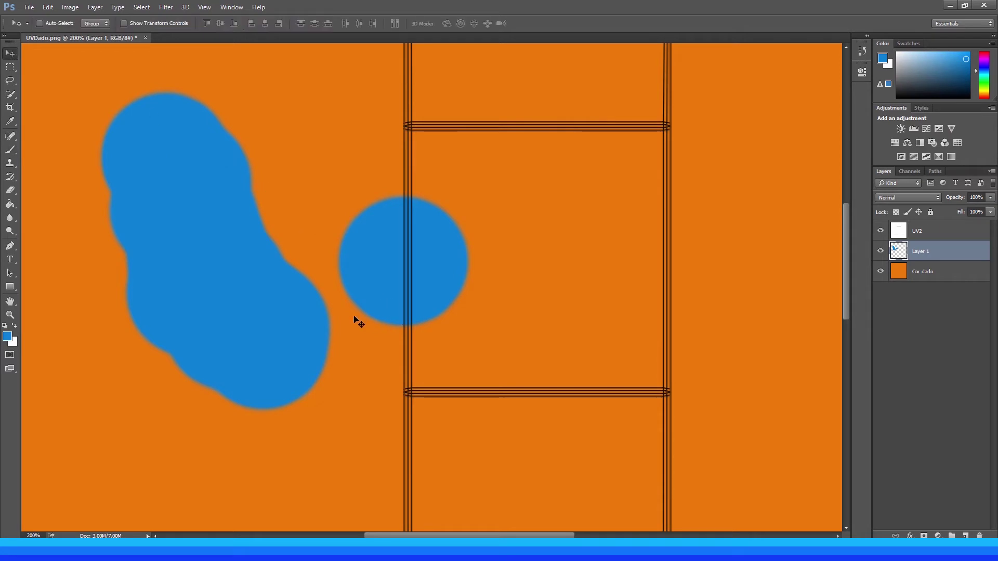
{"action": "left_click", "coordinate": [10, 315]}
{"action": "left_click", "coordinate": [405, 356], "text": "alt"}
{"action": "left_click", "coordinate": [406, 357], "text": "alt"}
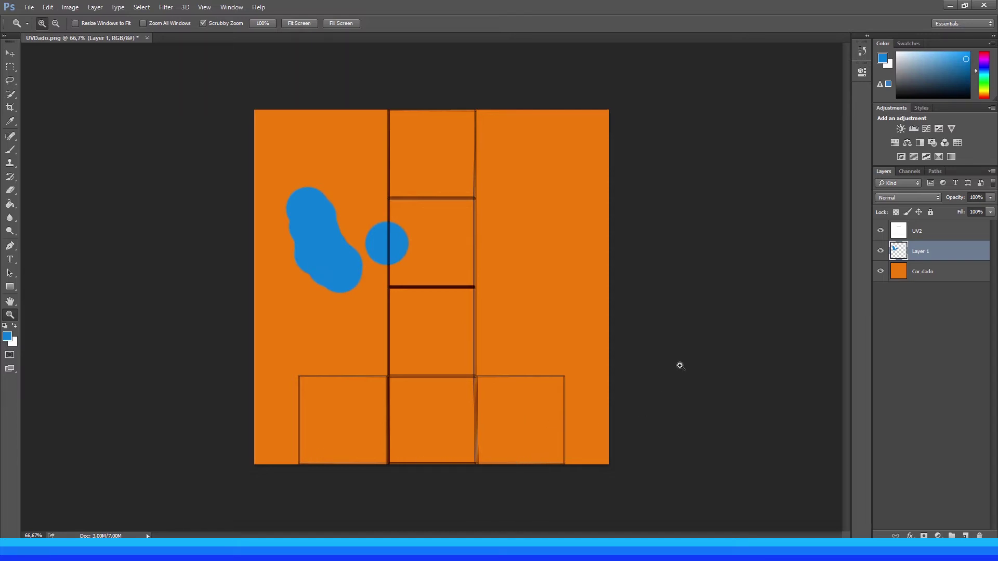
{"action": "left_click", "coordinate": [880, 251]}
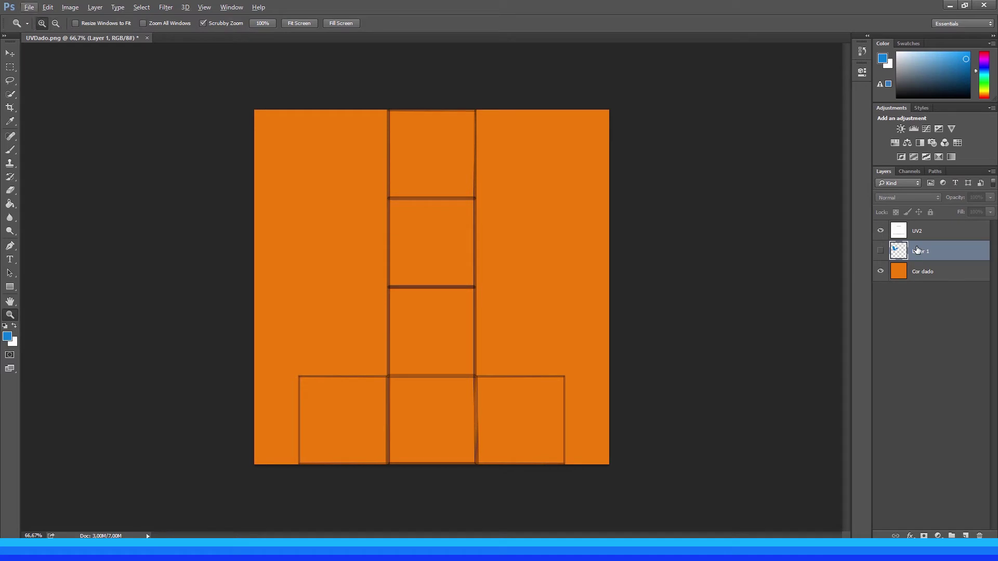
{"action": "key", "text": "alt+v"}
{"action": "key", "text": "Escape"}
{"action": "left_click", "coordinate": [881, 251]}
{"action": "key", "text": "Delete"}
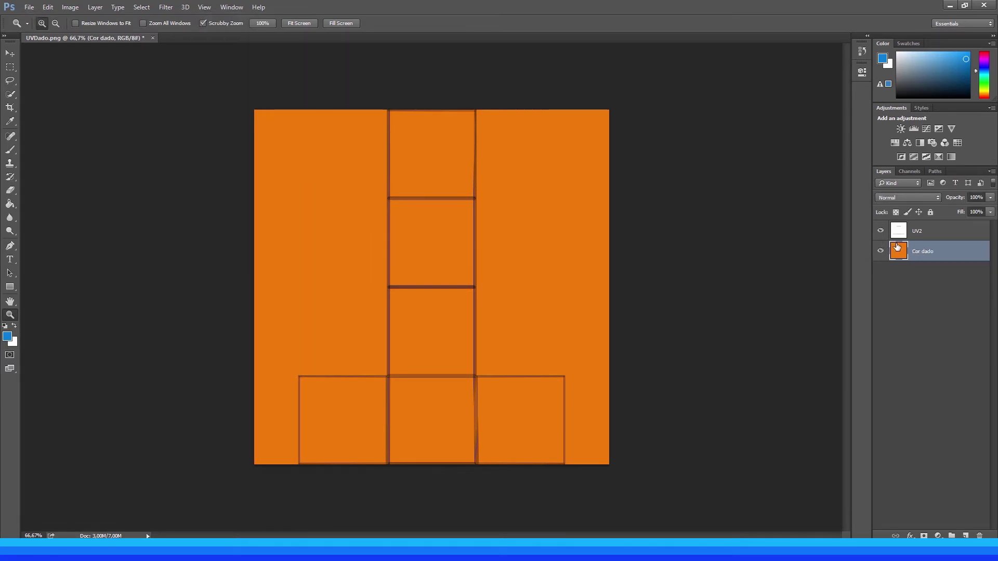
Switch to the browser and preview the Dice Model dot layout among the dice texture image results.
{"action": "left_click", "coordinate": [15, 54]}
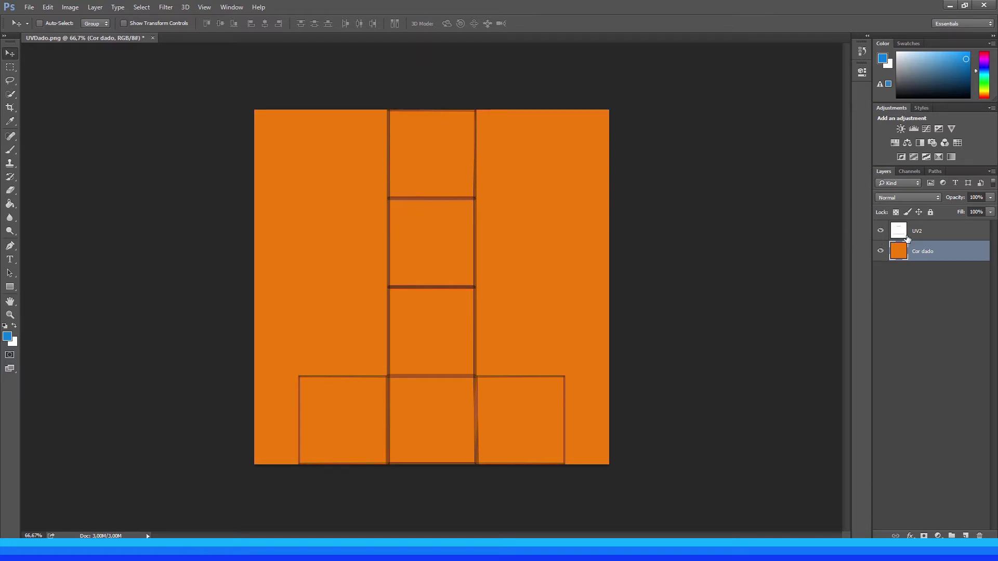
{"action": "left_click", "coordinate": [919, 235]}
{"action": "left_click", "coordinate": [928, 252]}
{"action": "key", "text": "alt+Tab"}
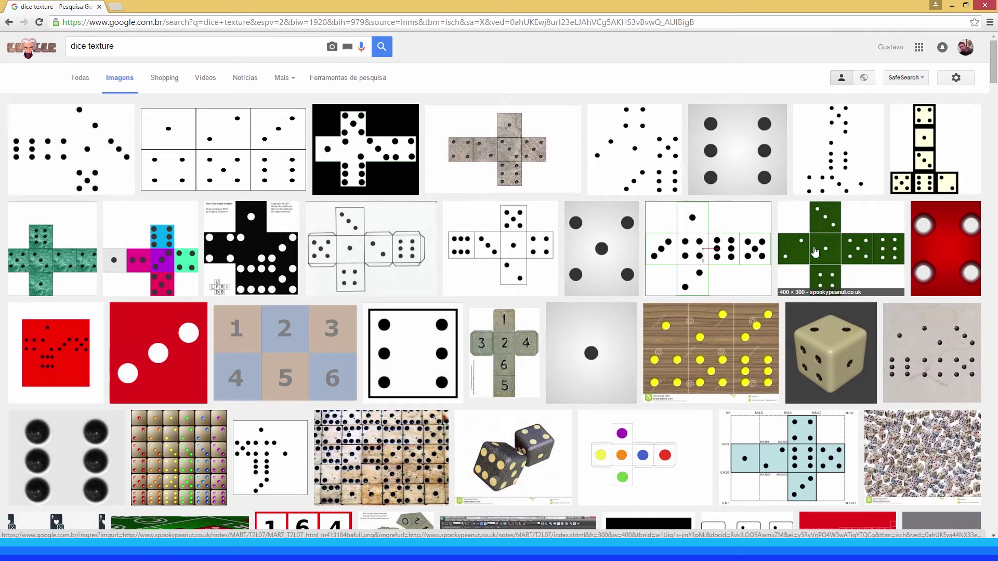
{"action": "left_click", "coordinate": [835, 170]}
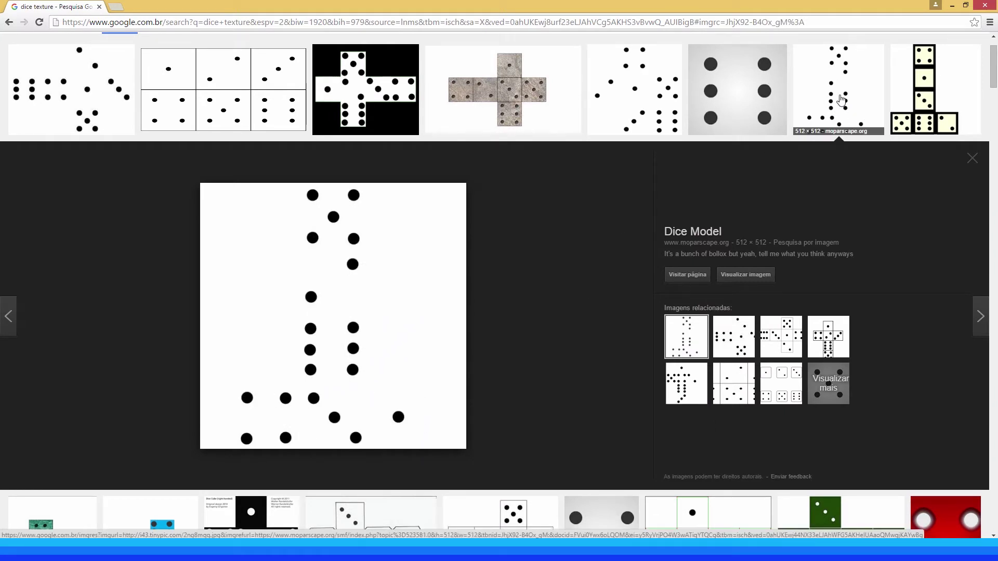
{"action": "left_click", "coordinate": [813, 132]}
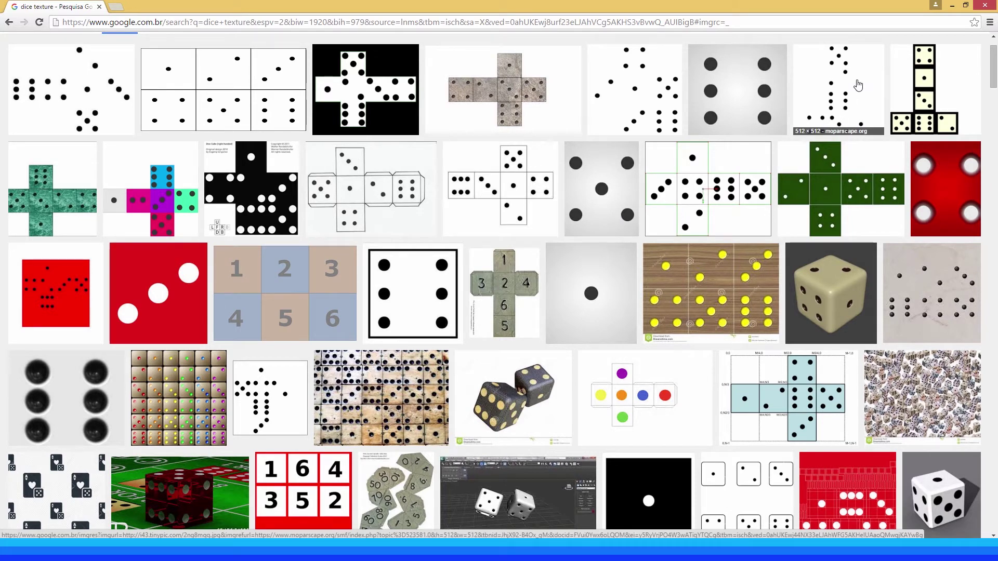
Open the Dice Model dot layout at full size and save it to the desktop as the JPEG image 2ng8mqq.
{"action": "left_click", "coordinate": [842, 94]}
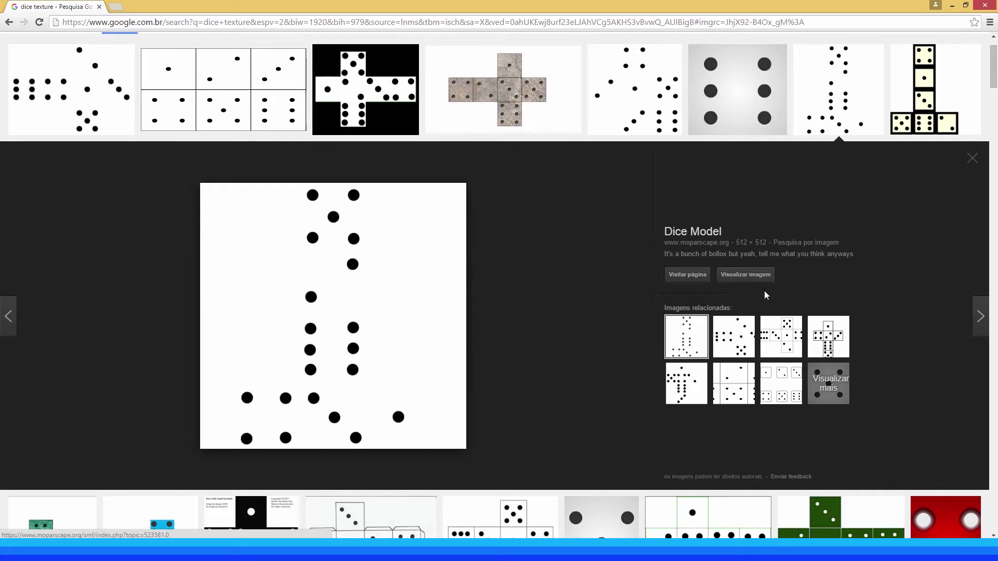
{"action": "left_click", "coordinate": [752, 276]}
{"action": "right_click", "coordinate": [143, 206]}
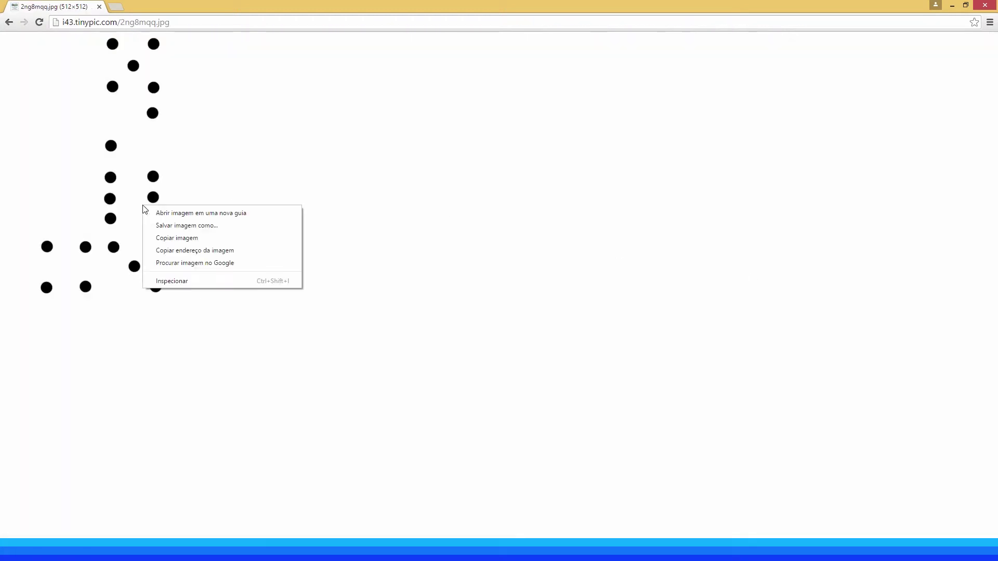
{"action": "left_click", "coordinate": [170, 227]}
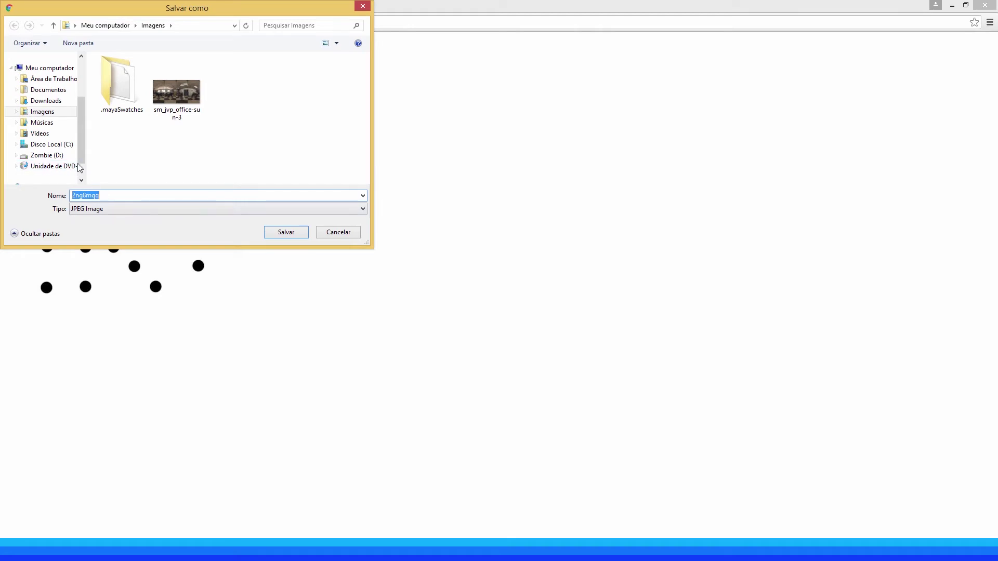
{"action": "left_click", "coordinate": [55, 79]}
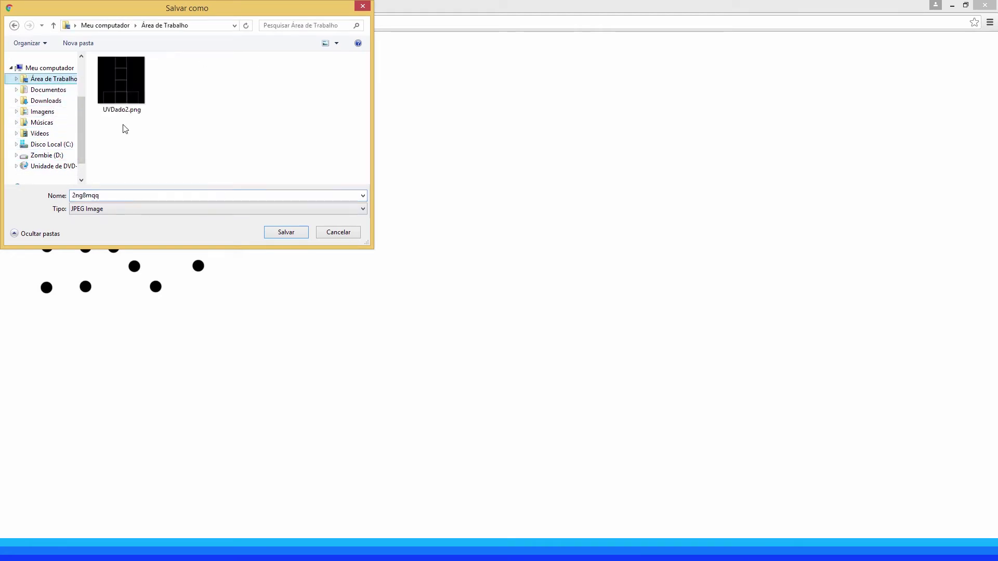
{"action": "left_click", "coordinate": [292, 232]}
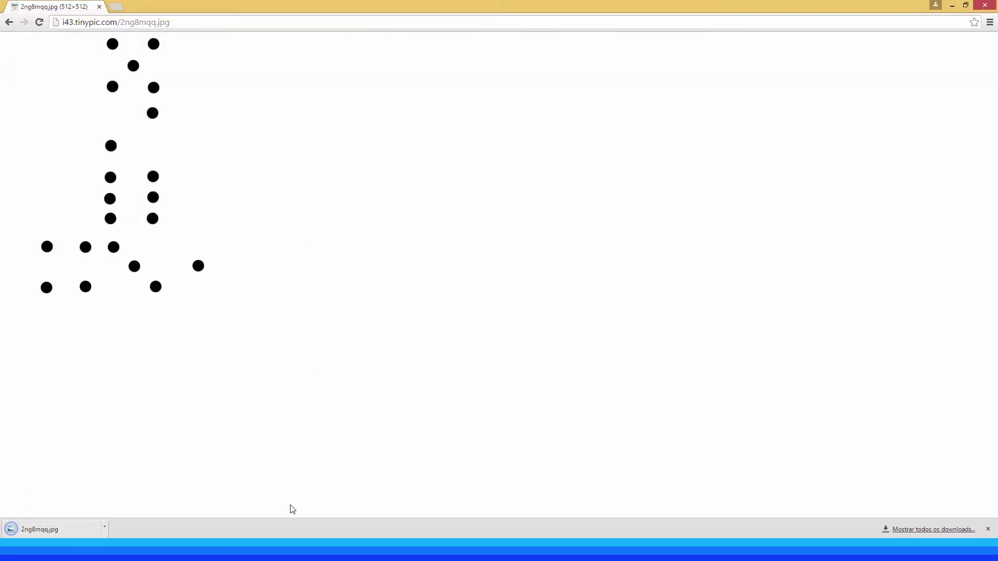
Switch to Photoshop and open the 2ng8mqq JPEG from the desktop as a second document beside UVDado.png.
{"action": "key", "text": "alt+Tab"}
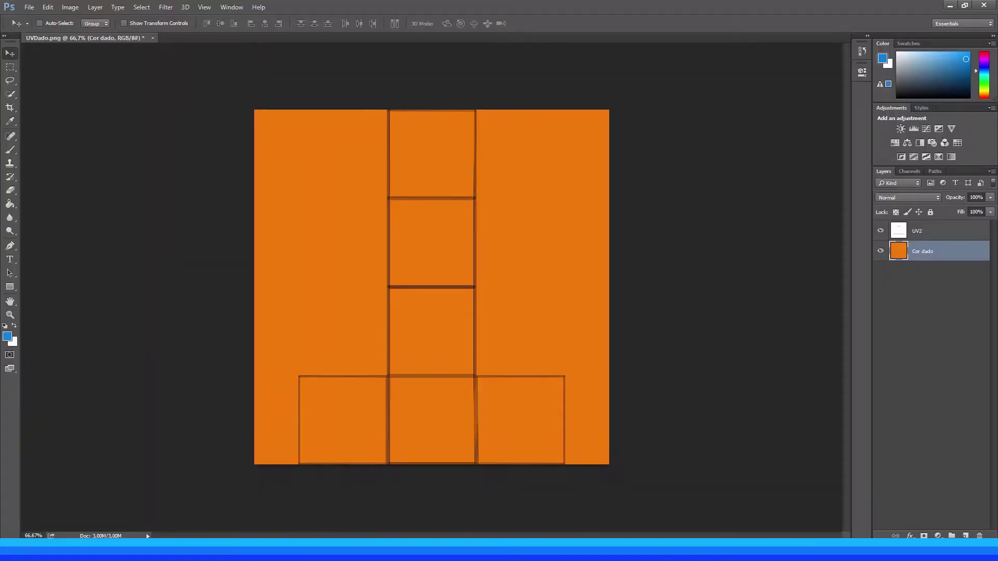
{"action": "left_click", "coordinate": [29, 8]}
{"action": "left_click", "coordinate": [44, 30]}
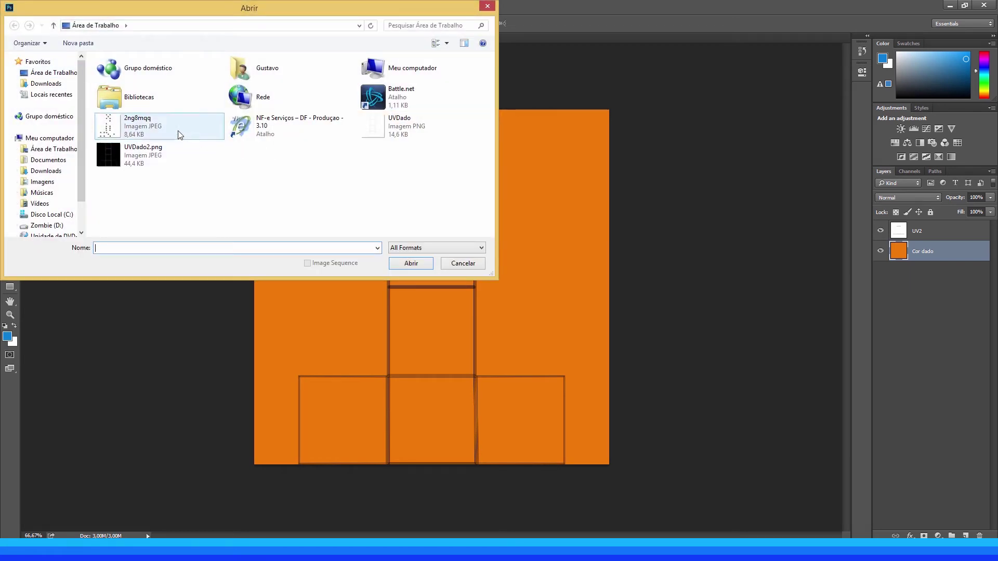
{"action": "double_click", "coordinate": [119, 129]}
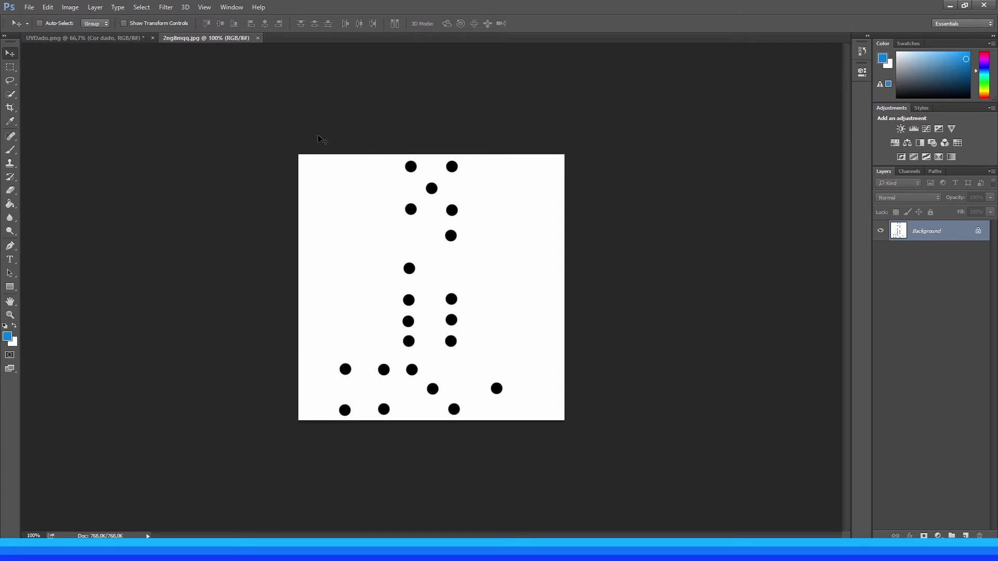
{"action": "left_click", "coordinate": [120, 37]}
{"action": "left_click", "coordinate": [177, 37]}
{"action": "left_click", "coordinate": [135, 37]}
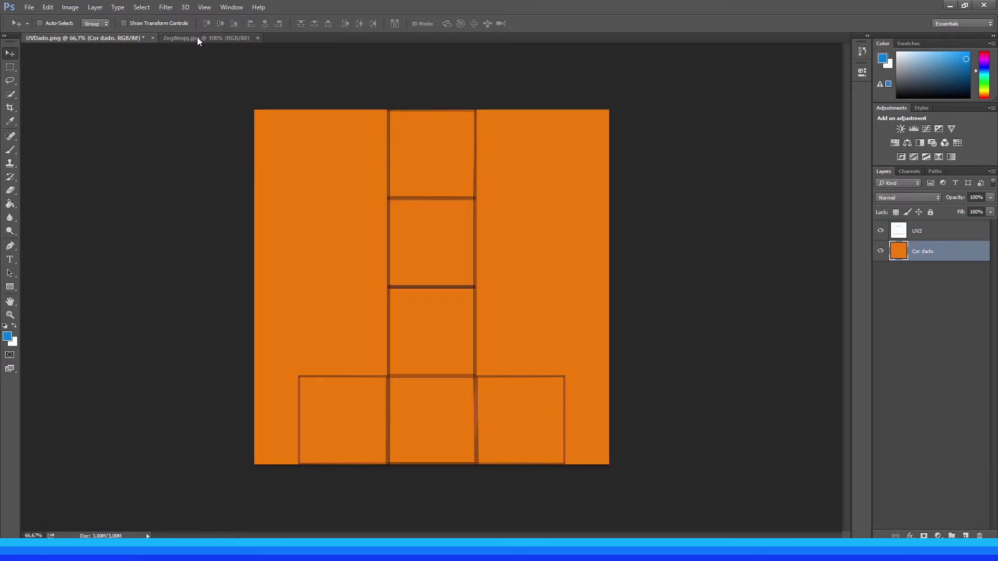
{"action": "left_click", "coordinate": [195, 38]}
{"action": "left_click", "coordinate": [134, 37]}
{"action": "left_click", "coordinate": [180, 37]}
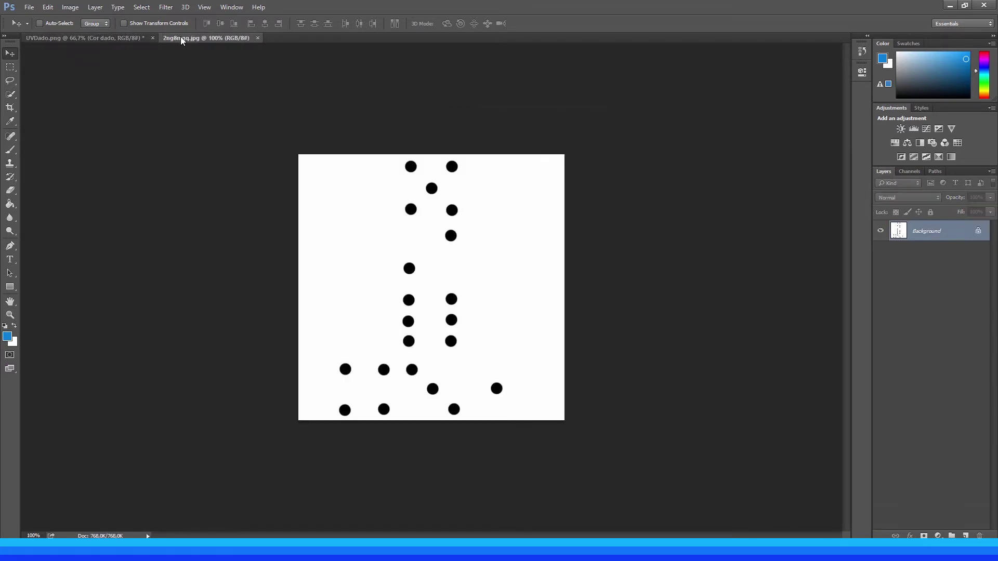
Try copying the floated dot image's Background layer into UVDado.png, undo the copy and close the dot image.
{"action": "left_click_drag", "start_coordinate": [194, 37], "coordinate": [201, 68]}
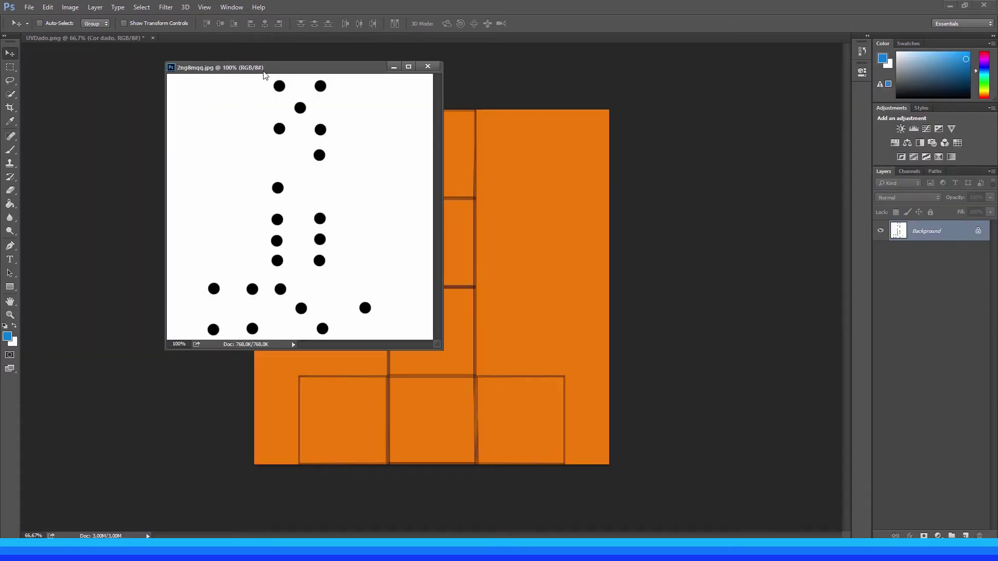
{"action": "left_click_drag", "start_coordinate": [264, 74], "coordinate": [583, 73]}
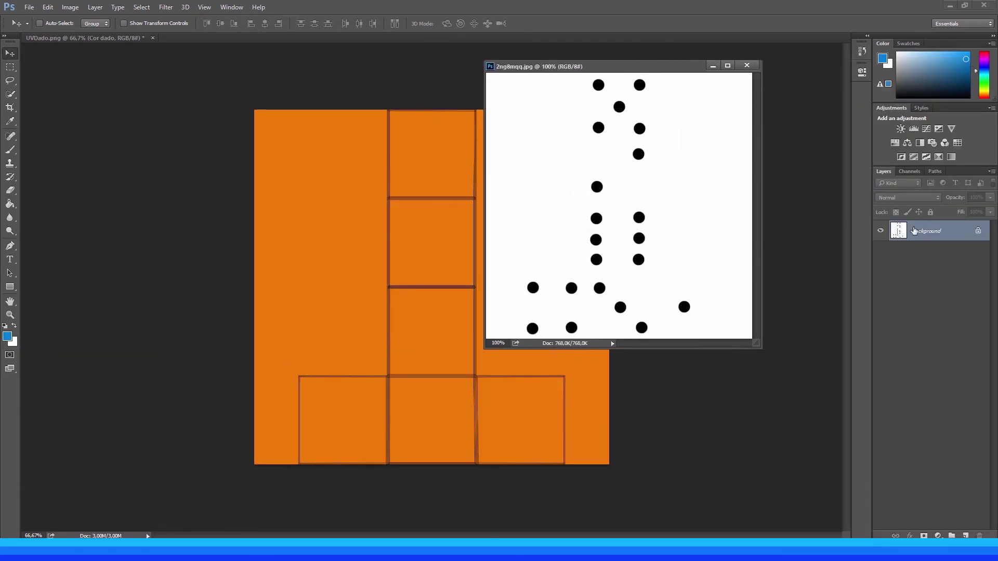
{"action": "left_click_drag", "start_coordinate": [924, 237], "coordinate": [395, 312]}
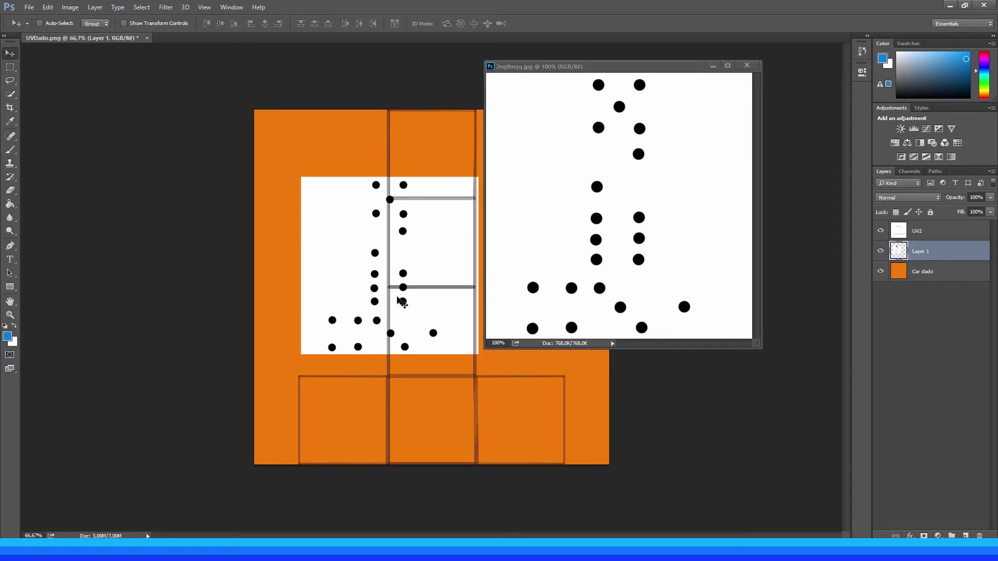
{"action": "key", "text": "ctrl"}
{"action": "key", "text": "ctrl+z"}
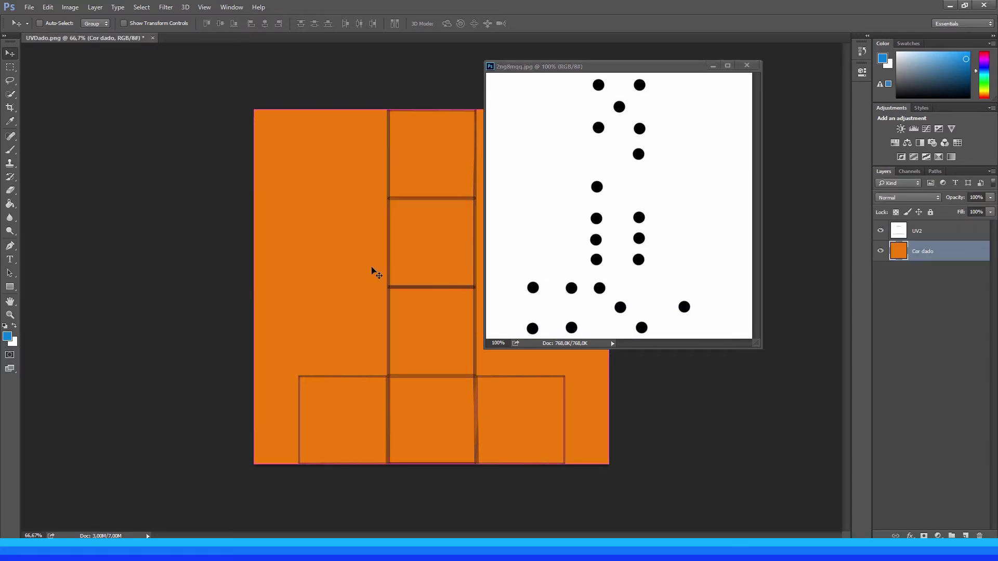
{"action": "left_click", "coordinate": [747, 65]}
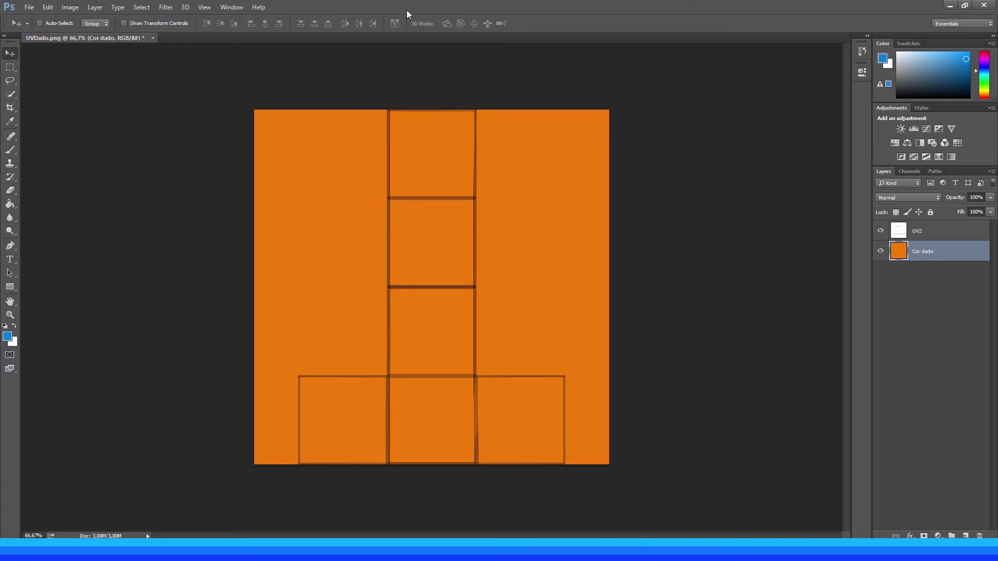
Restore Photoshop to a smaller window and minimize the browser and Maya to expose the desktop files.
{"action": "left_click_drag", "start_coordinate": [400, 8], "coordinate": [483, 47]}
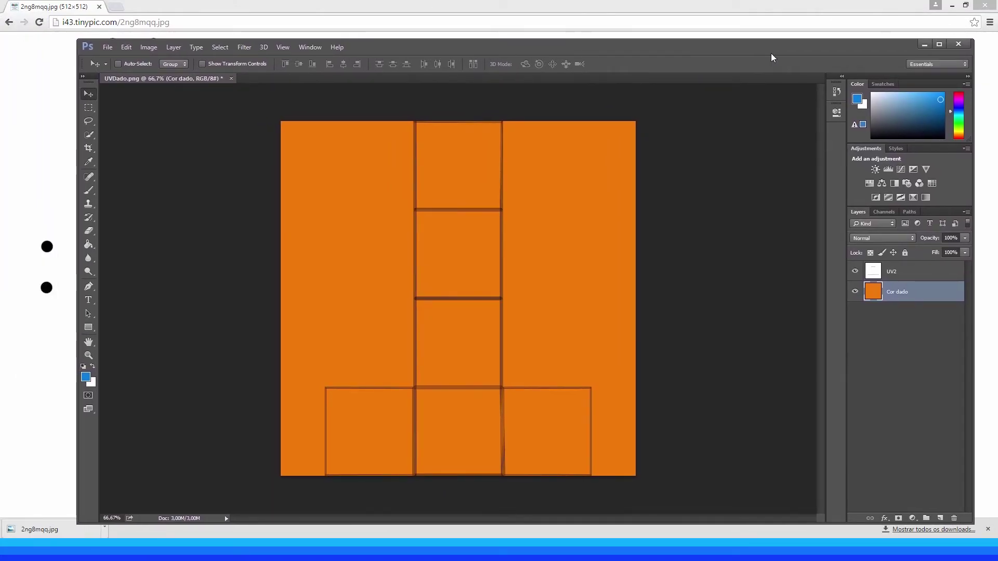
{"action": "left_click", "coordinate": [955, 13]}
{"action": "left_click", "coordinate": [951, 5]}
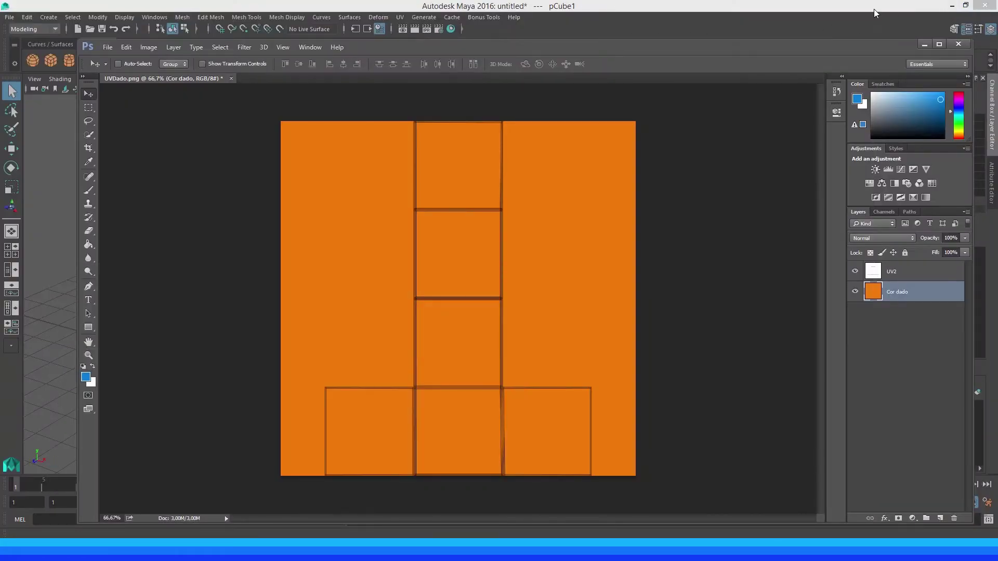
{"action": "left_click", "coordinate": [934, 7]}
{"action": "left_click", "coordinate": [952, 6]}
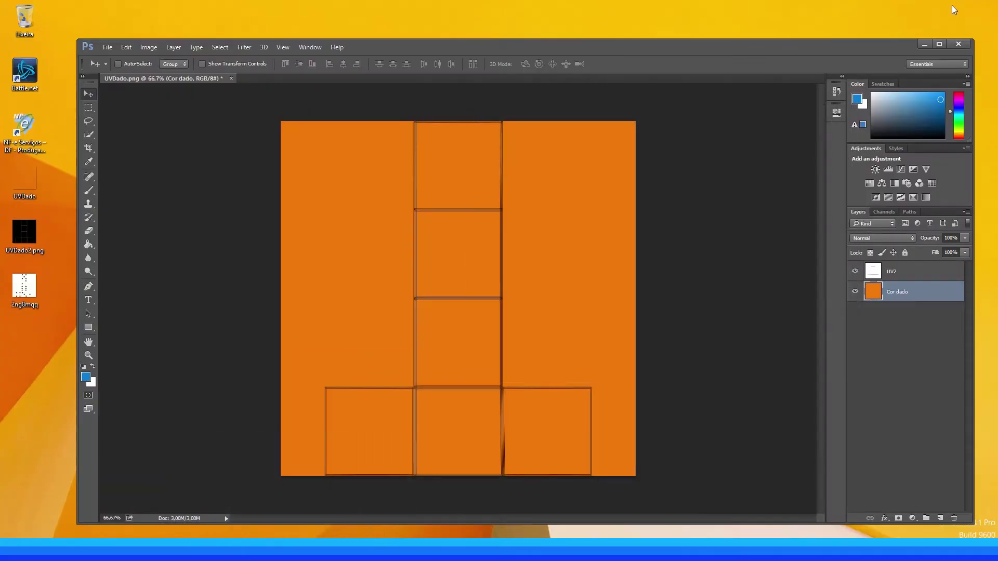
{"action": "left_click_drag", "start_coordinate": [409, 48], "coordinate": [402, 39]}
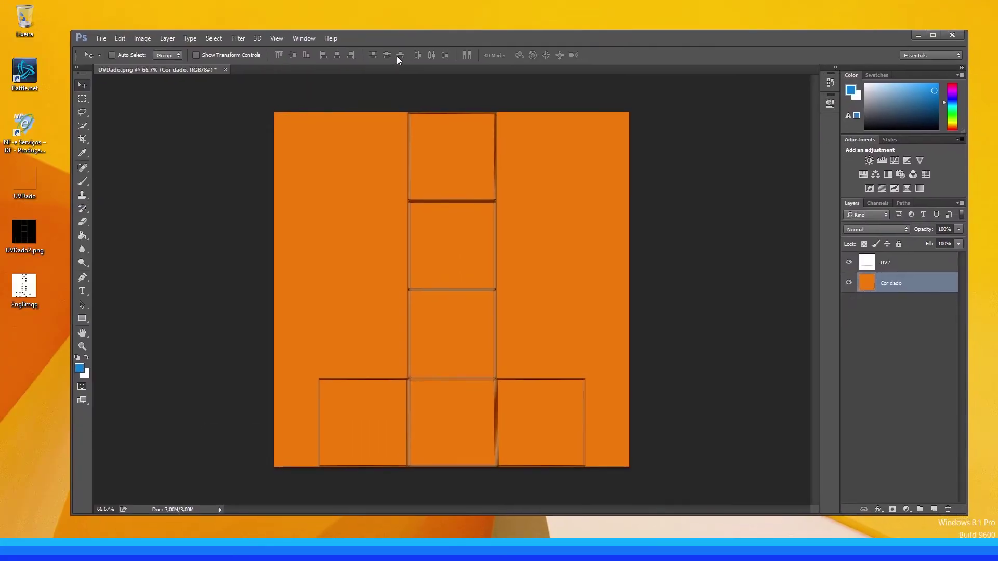
Place the 2ng8mqq image from the desktop into UVDado.png and scale it to 200% in width and height to fill the canvas.
{"action": "left_click", "coordinate": [23, 297]}
{"action": "left_click_drag", "start_coordinate": [28, 296], "coordinate": [326, 317]}
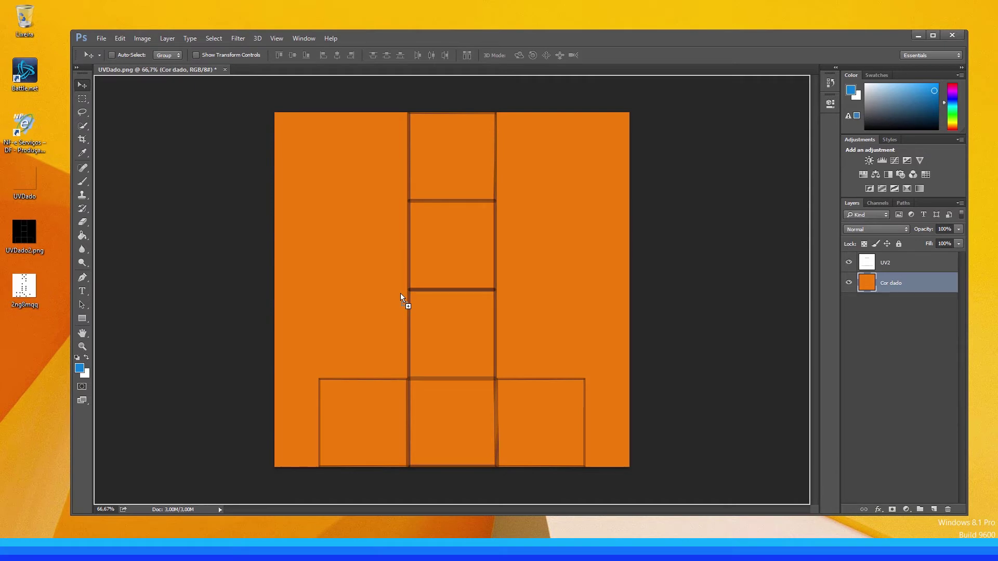
{"action": "left_click_drag", "start_coordinate": [400, 293], "coordinate": [400, 293]}
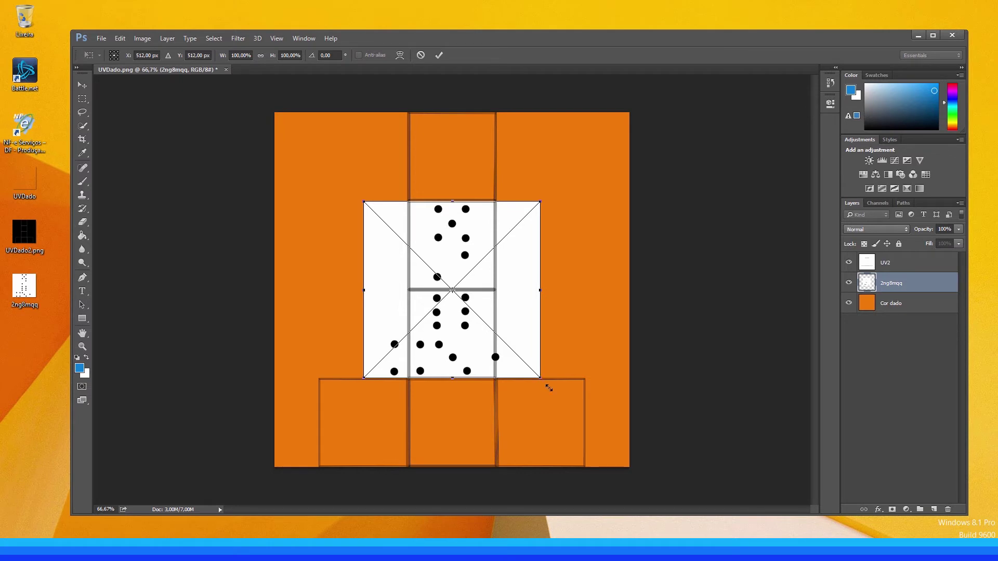
{"action": "left_click_drag", "start_coordinate": [549, 387], "coordinate": [629, 442]}
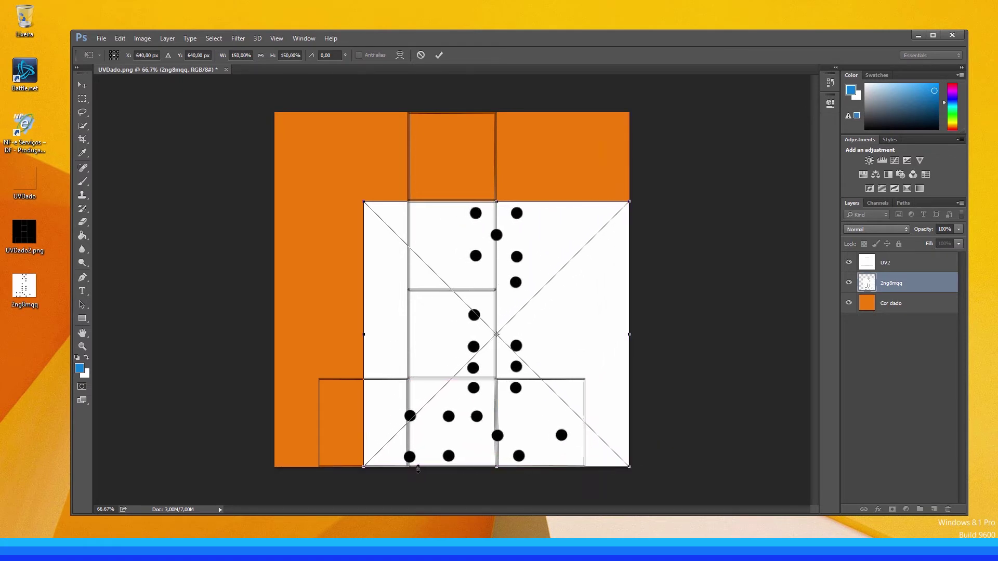
{"action": "left_click_drag", "start_coordinate": [365, 466], "coordinate": [277, 455]}
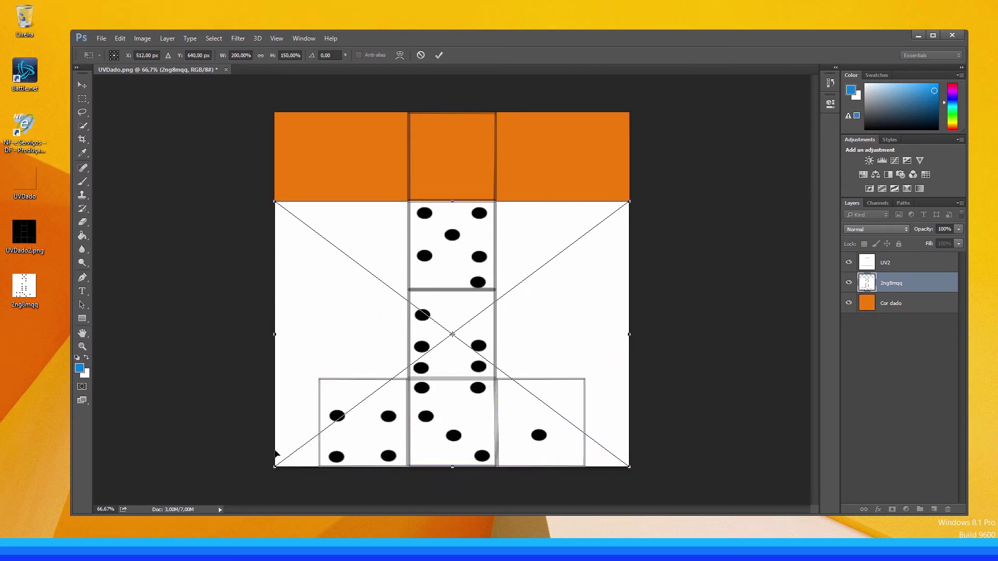
{"action": "left_click_drag", "start_coordinate": [458, 192], "coordinate": [457, 112]}
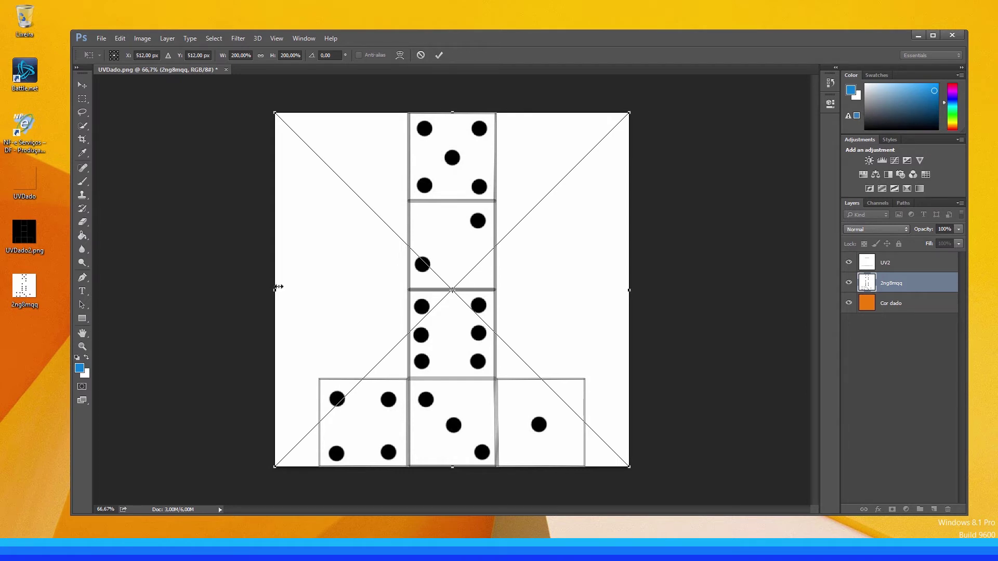
{"action": "key", "text": "Return"}
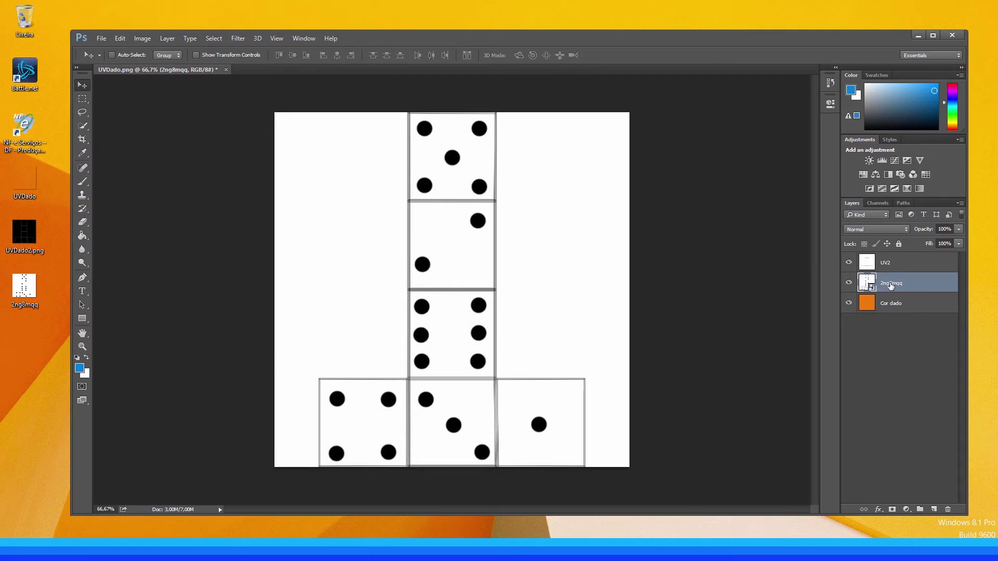
Set the blend mode of the 2ng8mqq layer to Multiply.
{"action": "left_click", "coordinate": [861, 232]}
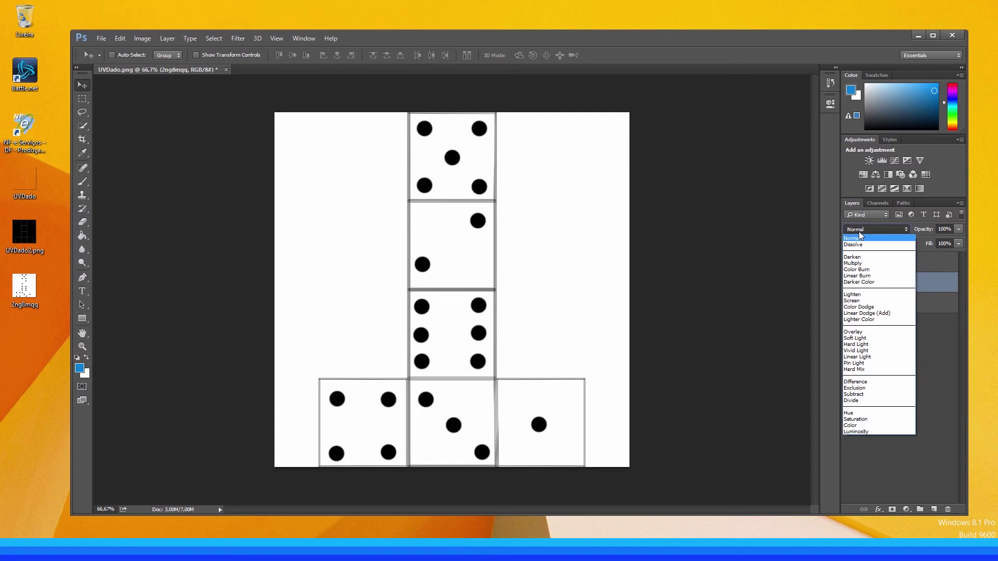
{"action": "left_click", "coordinate": [861, 264]}
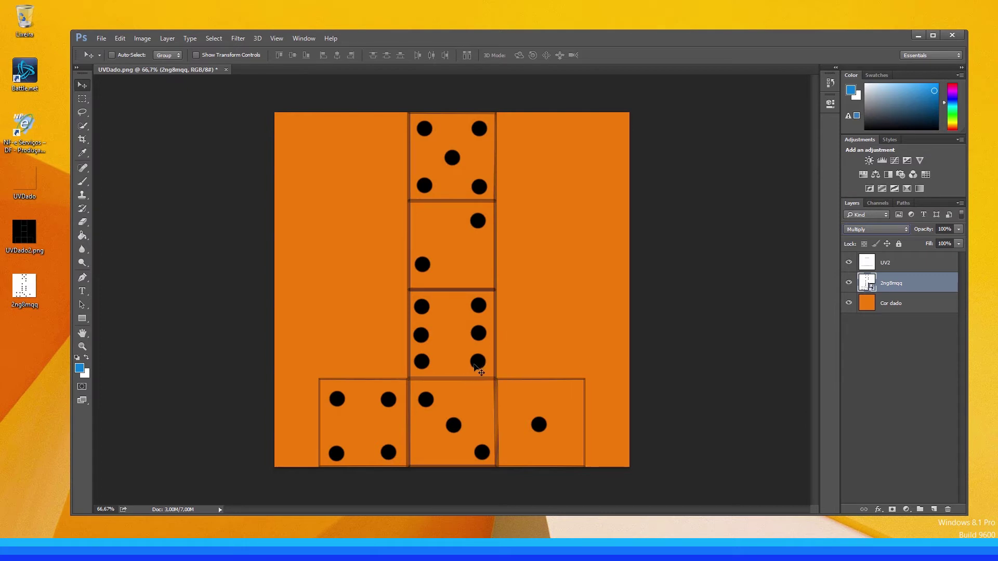
Examine how the dots fit the UV faces up close, and compare the texture with the UV2 guide layer hidden and shown.
{"action": "left_click", "coordinate": [83, 347]}
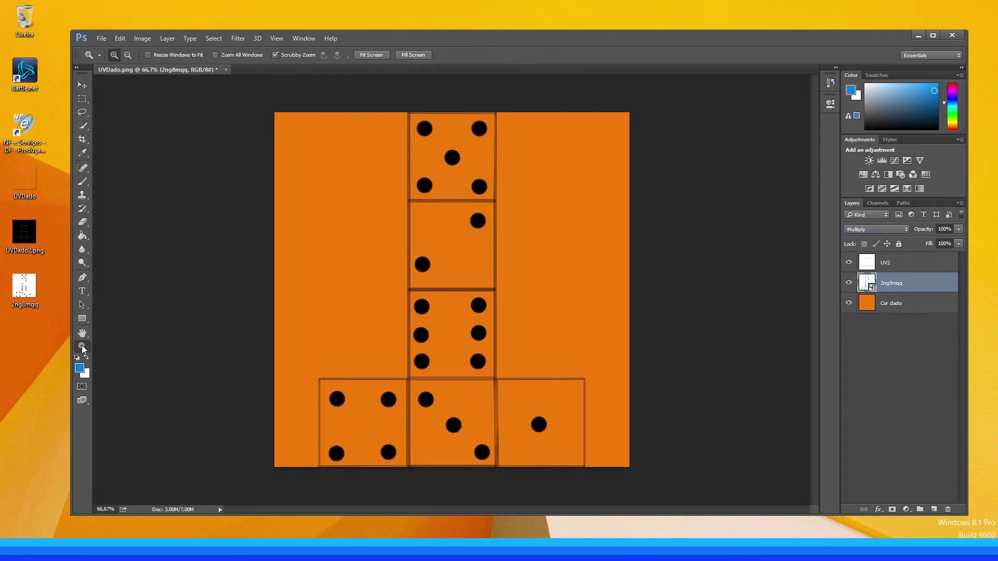
{"action": "left_click", "coordinate": [458, 374]}
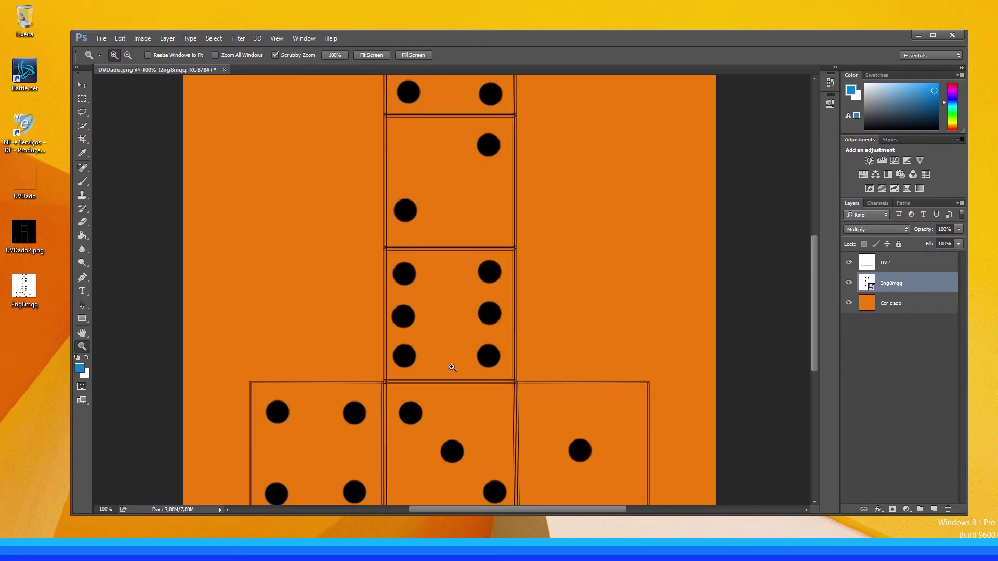
{"action": "left_click_drag", "start_coordinate": [453, 367], "coordinate": [467, 354]}
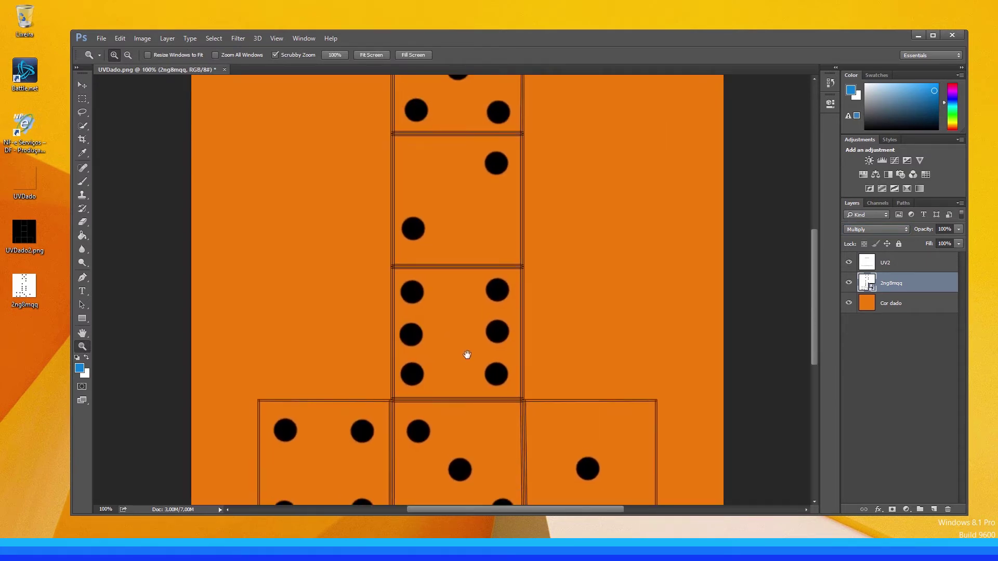
{"action": "left_click_drag", "start_coordinate": [473, 281], "coordinate": [468, 221]}
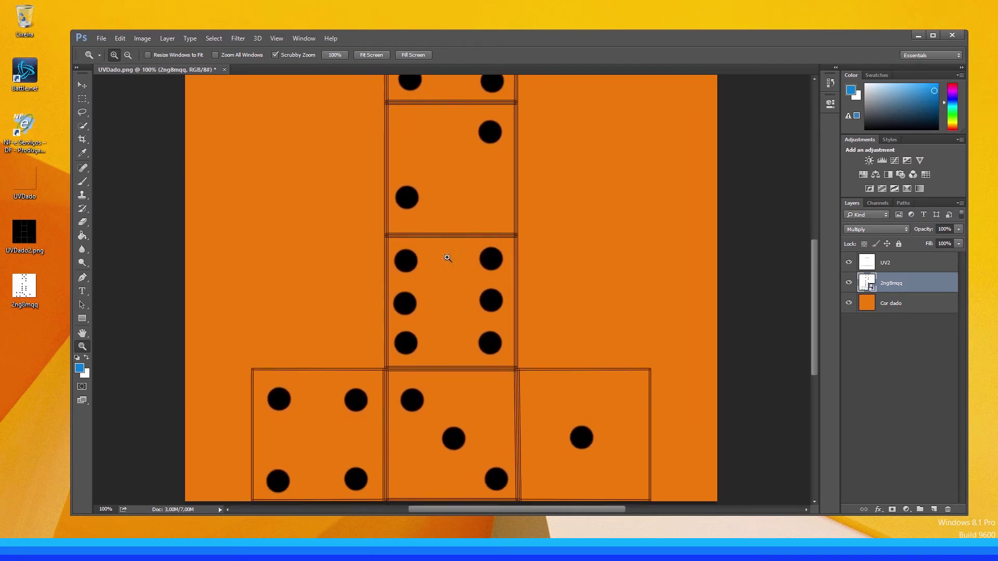
{"action": "mouse_move", "coordinate": [489, 257]}
{"action": "left_mouse_down"}
{"action": "mouse_move", "coordinate": [485, 236]}
{"action": "mouse_move", "coordinate": [470, 345]}
{"action": "mouse_move", "coordinate": [485, 140]}
{"action": "mouse_move", "coordinate": [481, 251]}
{"action": "left_mouse_up"}
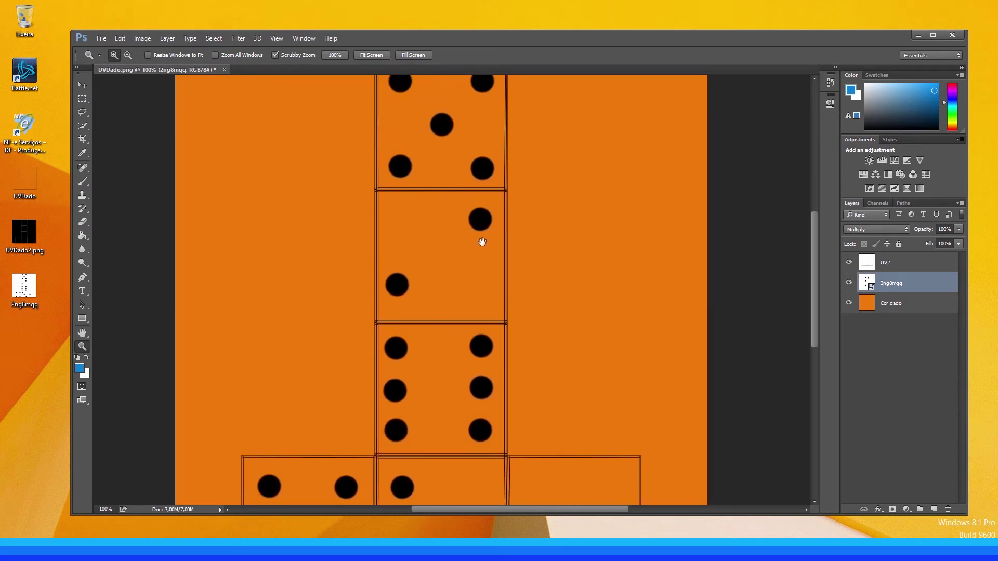
{"action": "left_click", "coordinate": [488, 272], "text": "alt"}
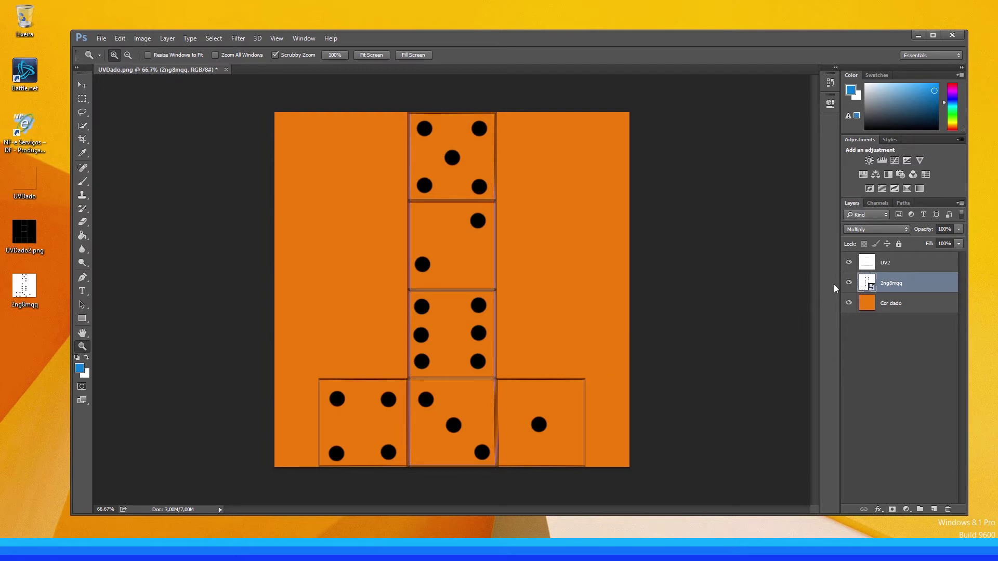
{"action": "left_click", "coordinate": [850, 263]}
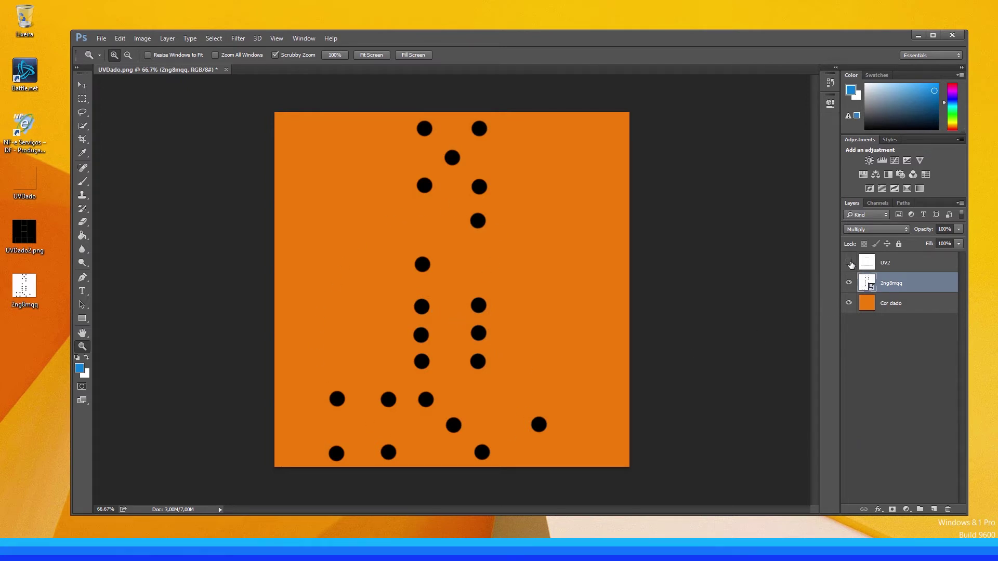
{"action": "left_click", "coordinate": [849, 263]}
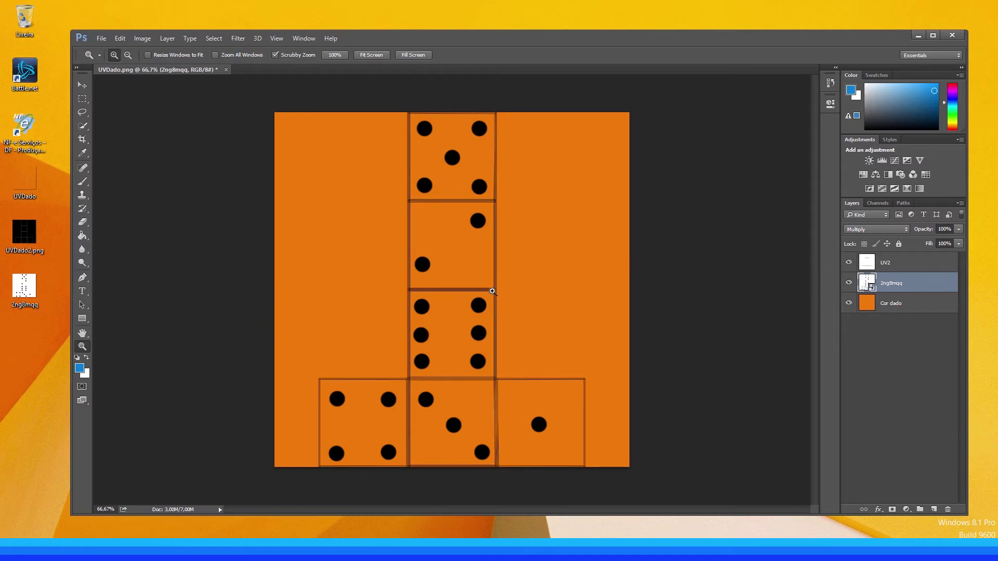
Save a JPEG copy of the dice texture with its UV guide lines to the desktop as TexturaDado01 at maximum quality.
{"action": "key", "text": "ctrl+shift+s"}
{"action": "left_click", "coordinate": [184, 270]}
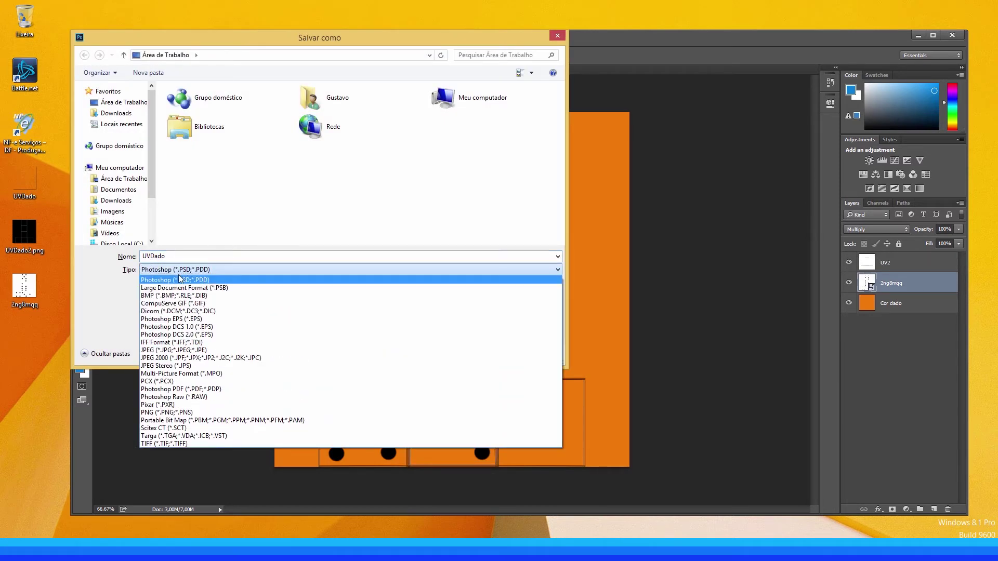
{"action": "left_click", "coordinate": [164, 349]}
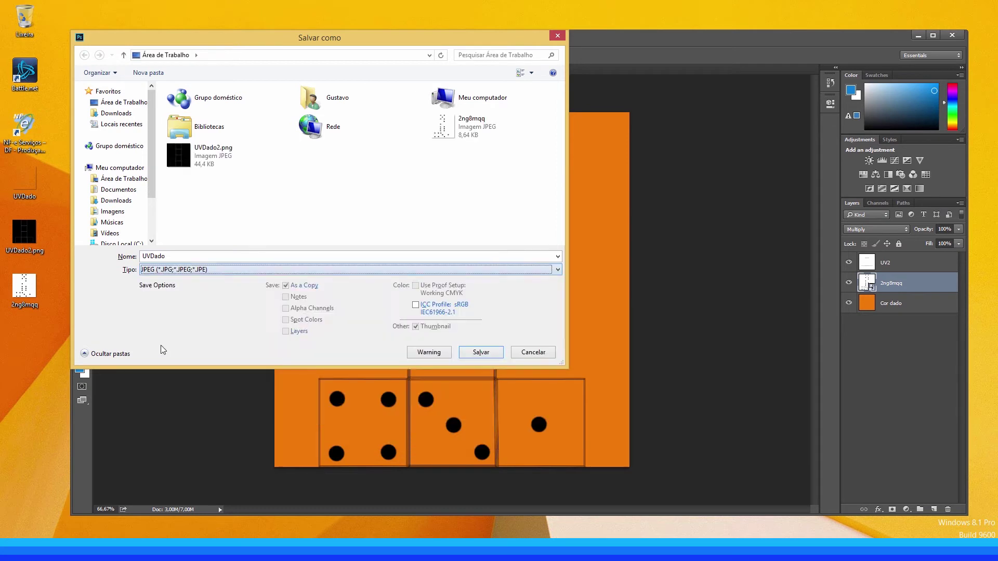
{"action": "left_click", "coordinate": [169, 270]}
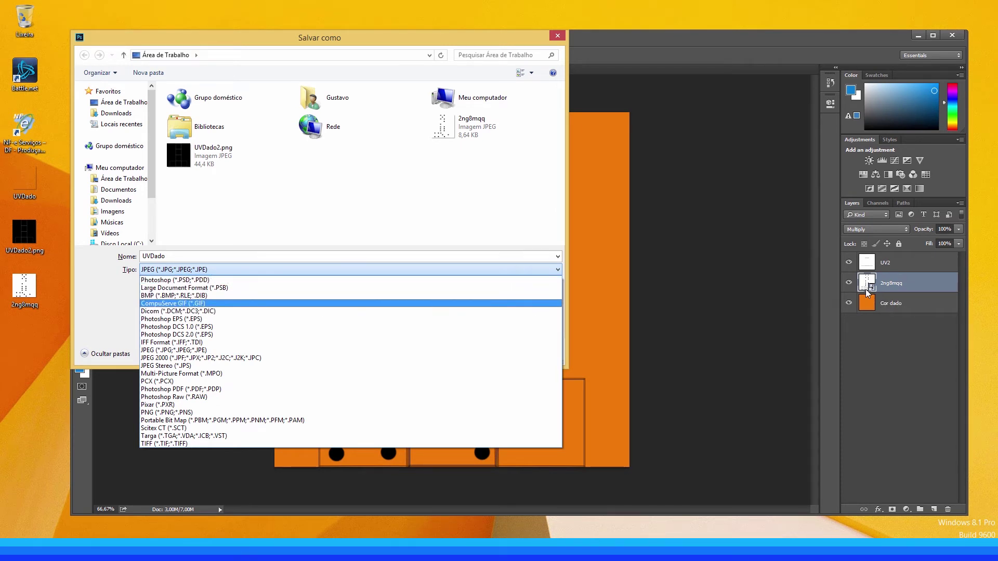
{"action": "left_click", "coordinate": [157, 351]}
{"action": "left_click", "coordinate": [168, 255]}
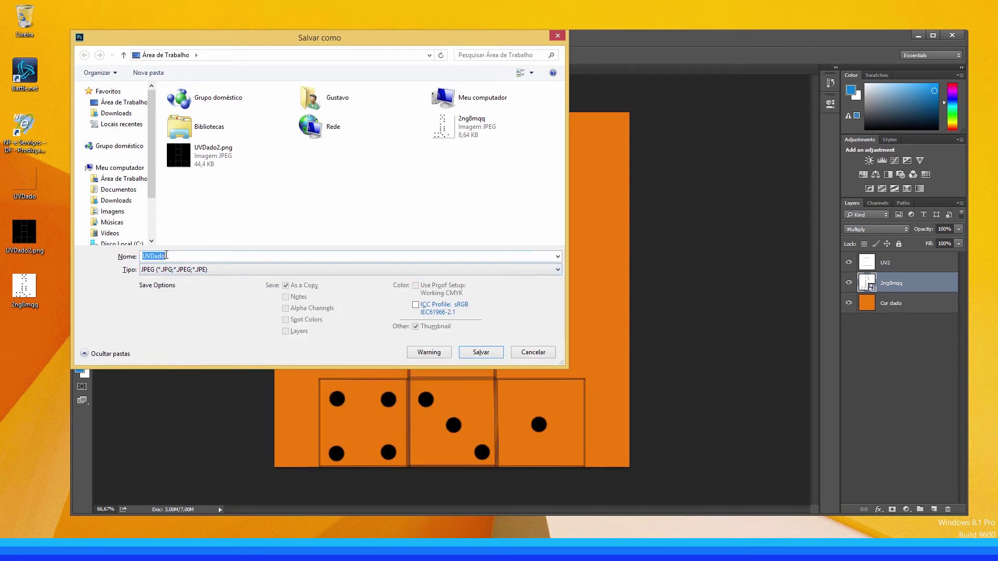
{"action": "type", "text": "Textura"}
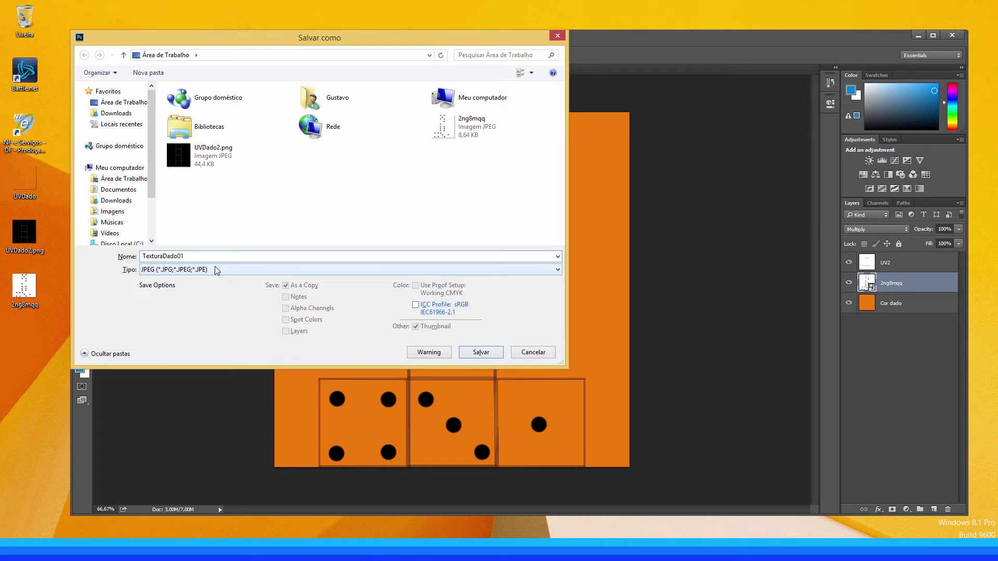
{"action": "key", "text": "Return"}
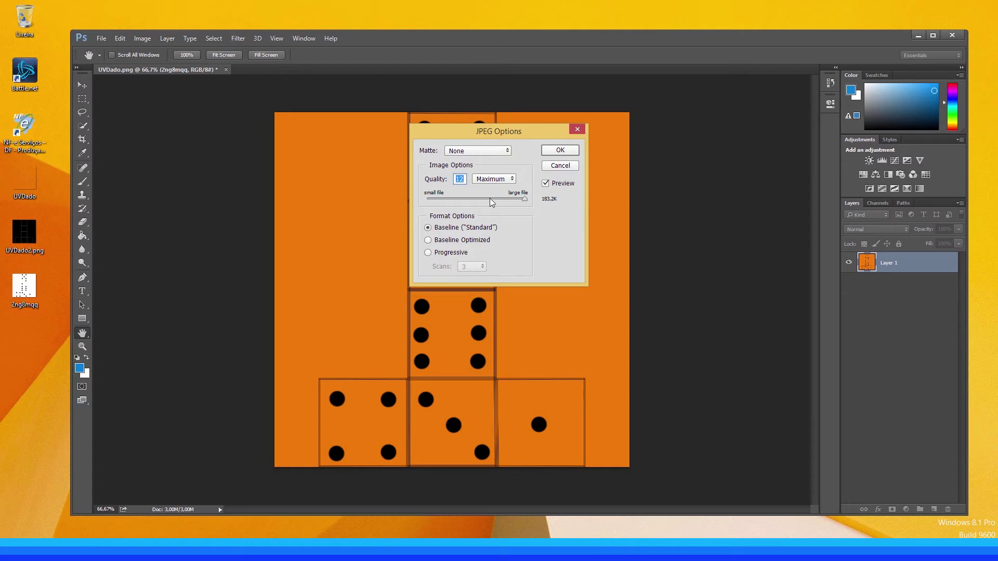
{"action": "left_click", "coordinate": [559, 151]}
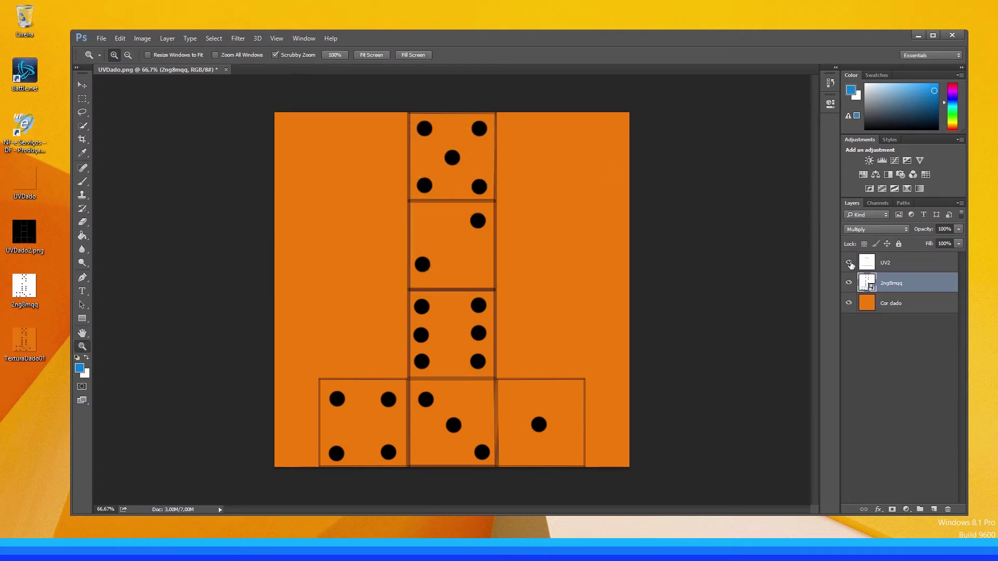
Hide the UV2 guide layer.
{"action": "left_click", "coordinate": [849, 263]}
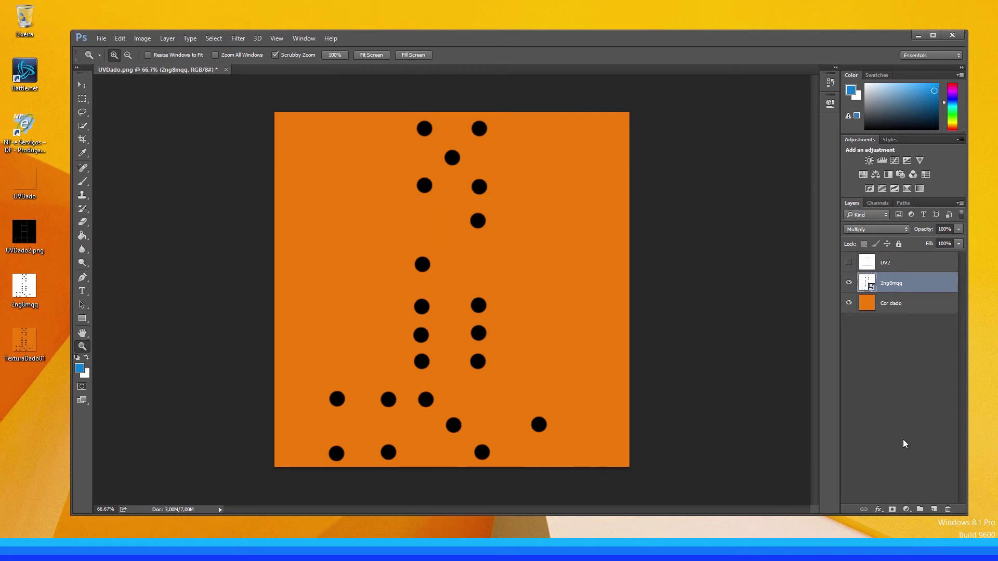
{"action": "key", "text": "ctrl+shift+s"}
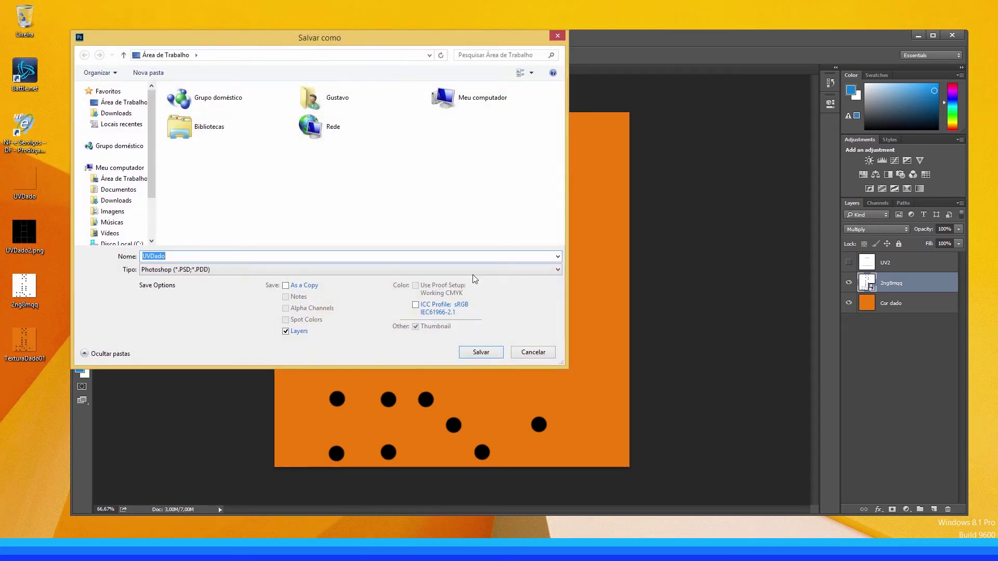
{"action": "left_click", "coordinate": [164, 271]}
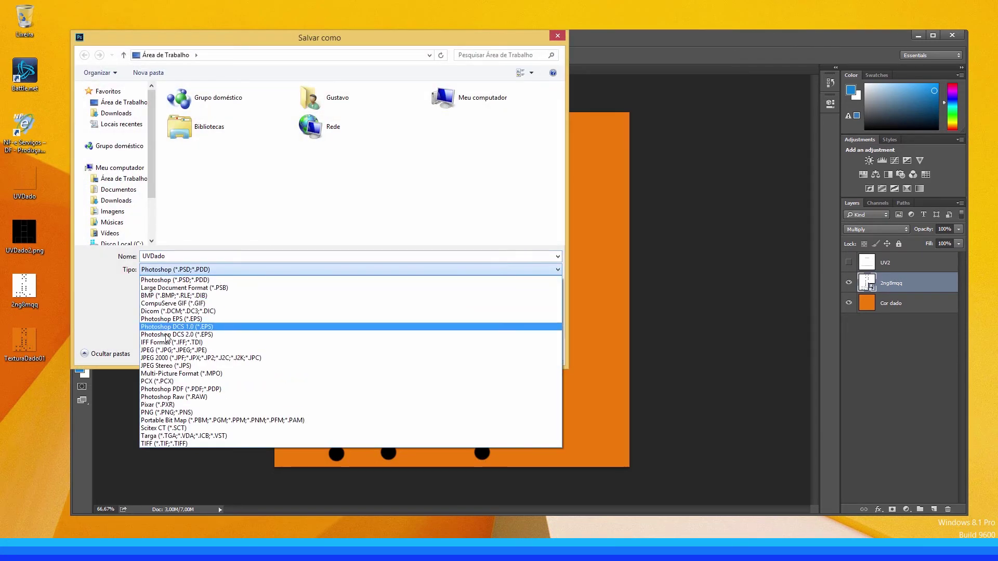
{"action": "left_click", "coordinate": [335, 244]}
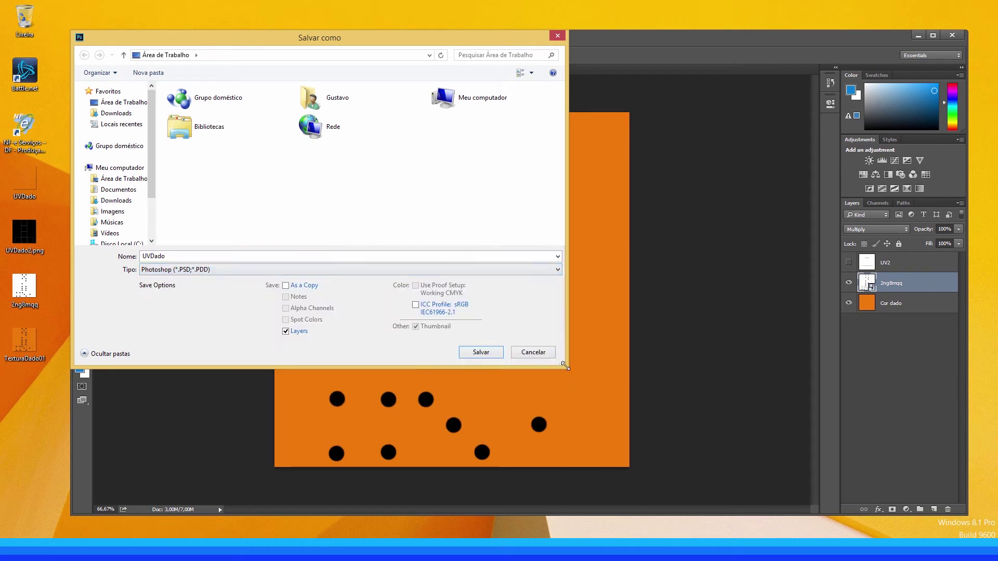
{"action": "left_click", "coordinate": [543, 354]}
Save a JPEG copy of the texture without the guide lines to the desktop as TexturaDado02 at maximum quality.
{"action": "left_click", "coordinate": [104, 39]}
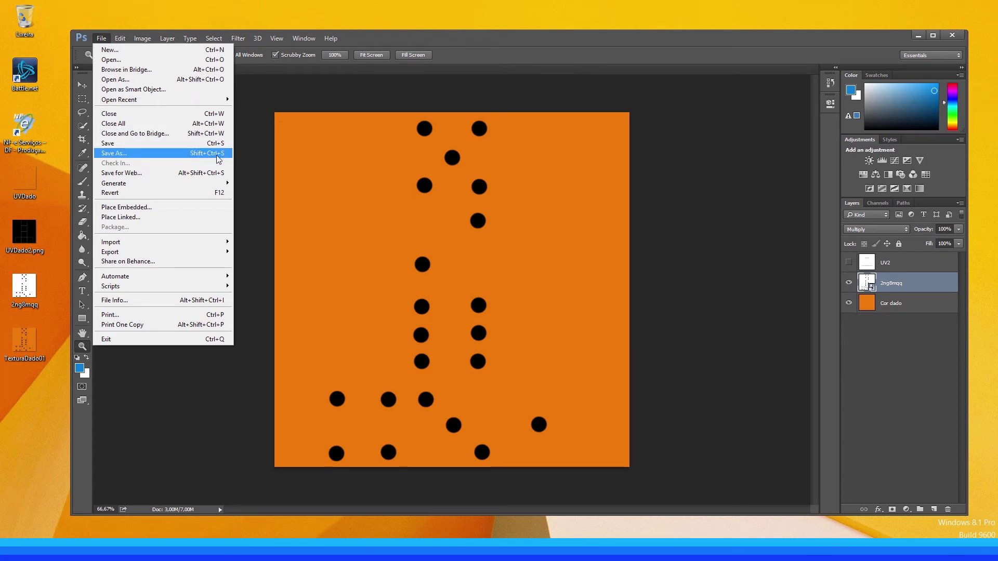
{"action": "left_click", "coordinate": [153, 156]}
{"action": "left_click", "coordinate": [191, 270]}
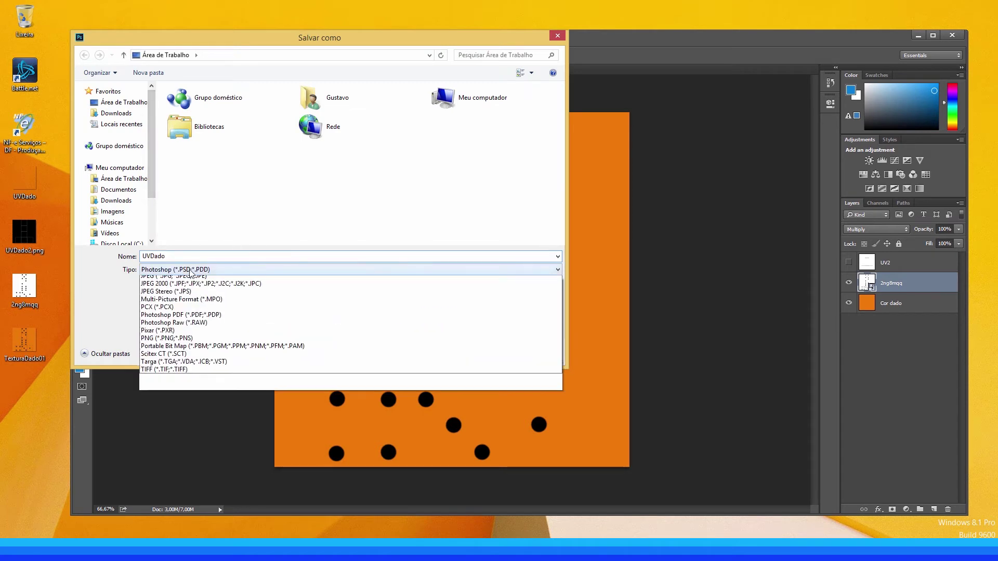
{"action": "left_click", "coordinate": [178, 351]}
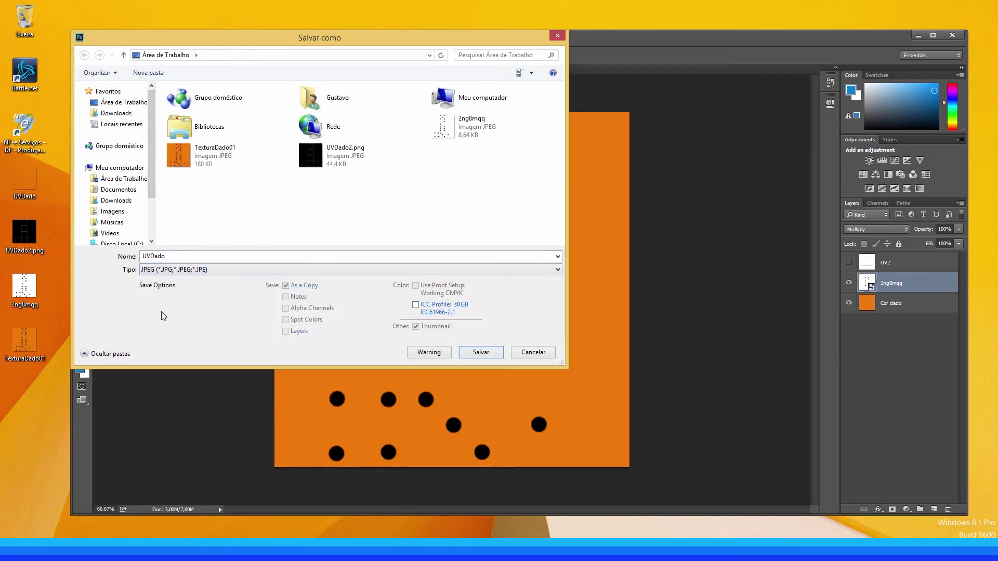
{"action": "left_click", "coordinate": [227, 167]}
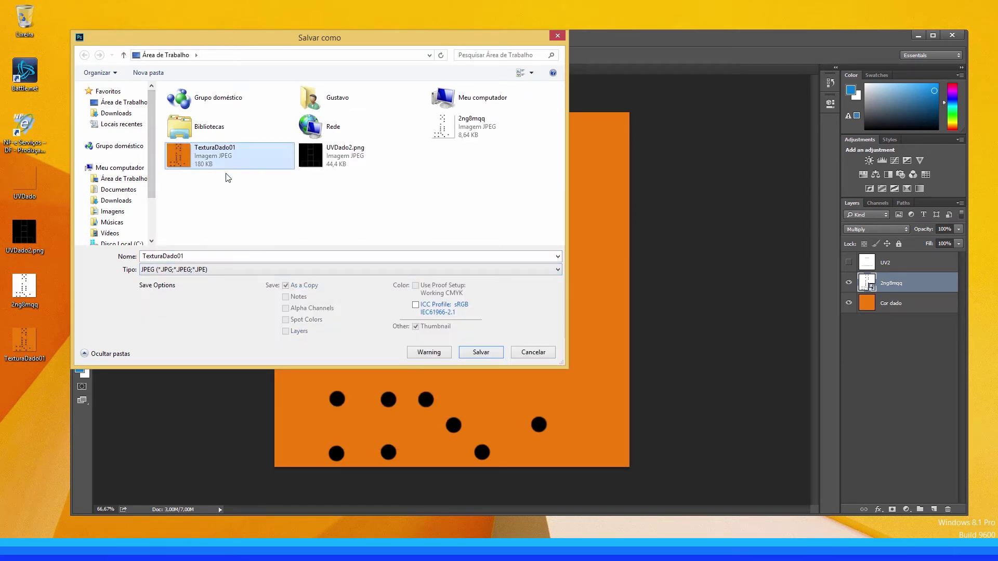
{"action": "left_click", "coordinate": [189, 256]}
{"action": "left_click", "coordinate": [188, 256]}
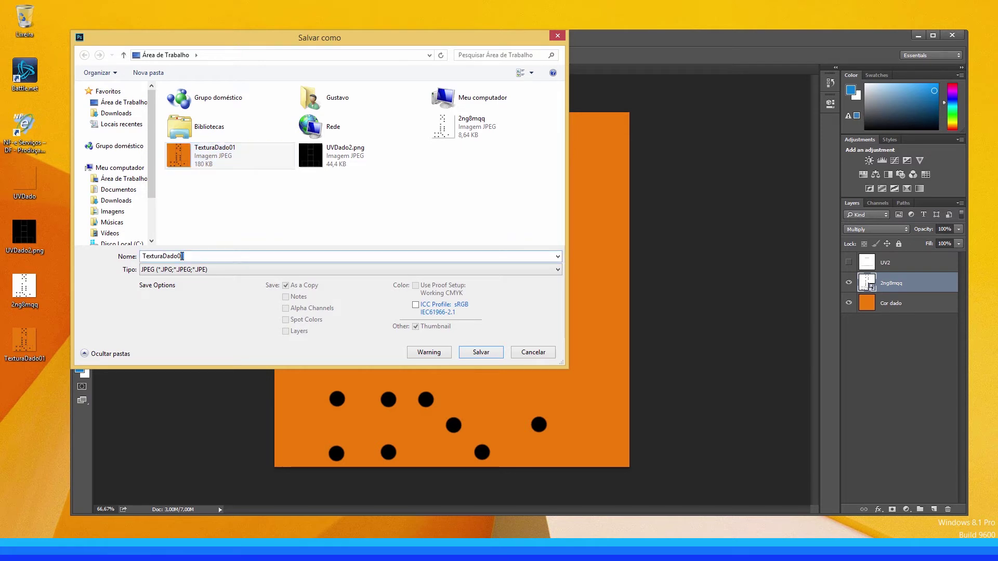
{"action": "key", "text": "BackSpace"}
{"action": "type", "text": "2"}
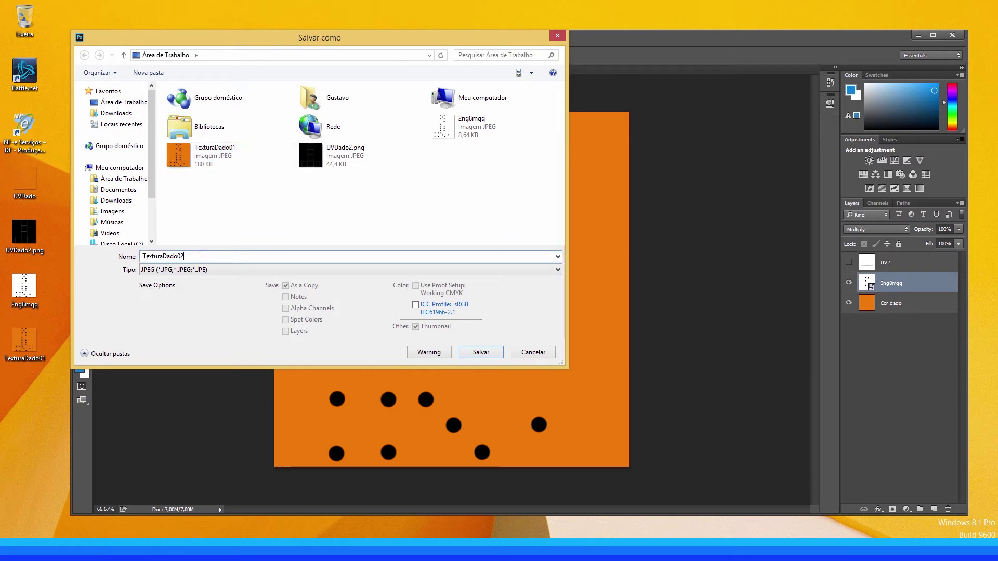
{"action": "left_click", "coordinate": [219, 155]}
{"action": "left_click", "coordinate": [175, 255]}
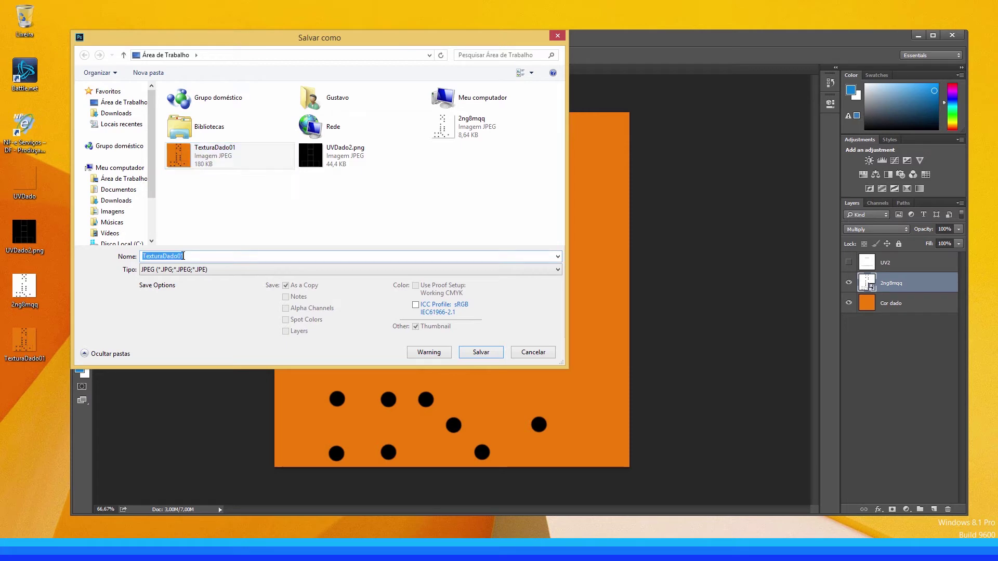
{"action": "left_click", "coordinate": [190, 254]}
{"action": "type", "text": "2"}
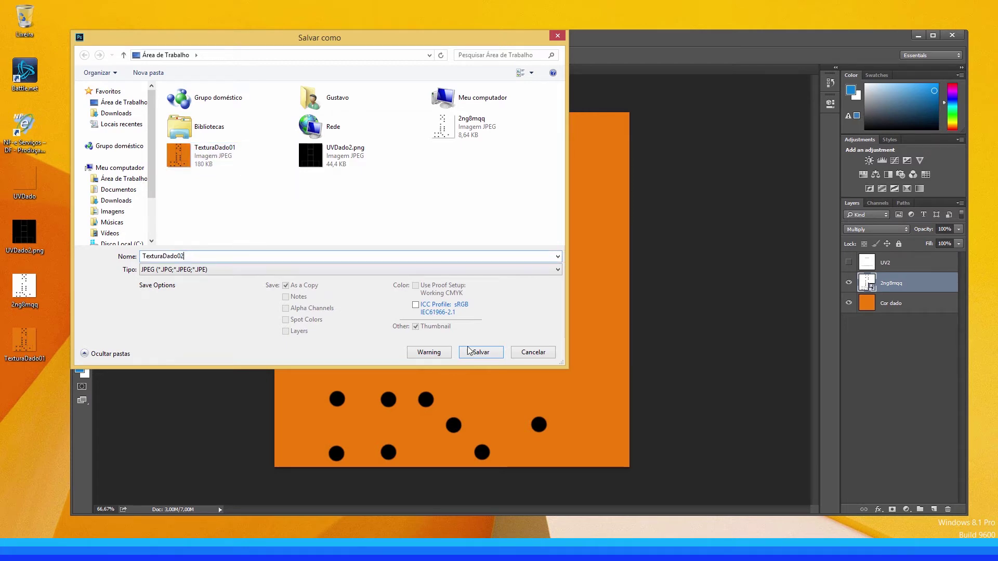
{"action": "left_click", "coordinate": [489, 357]}
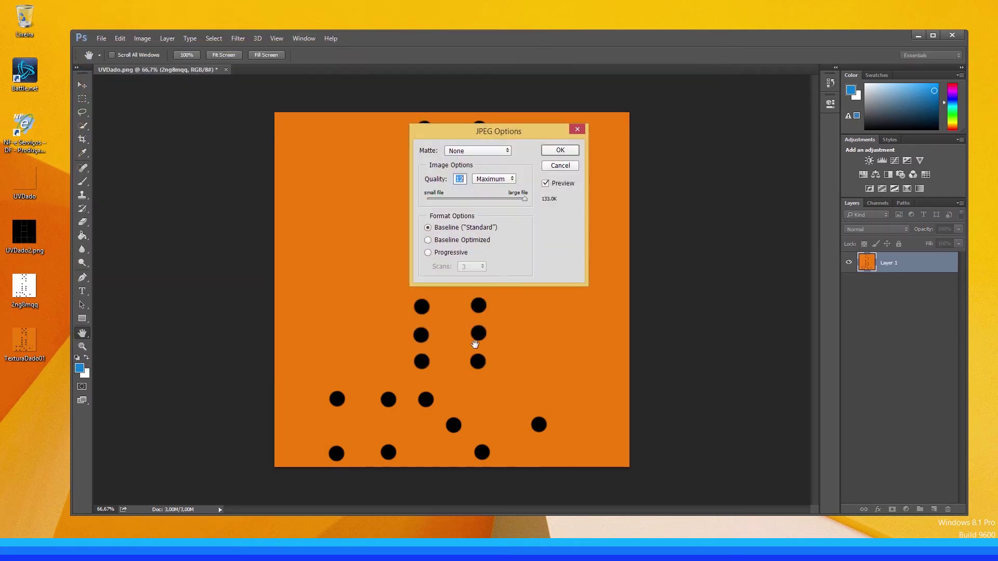
{"action": "left_click", "coordinate": [560, 150]}
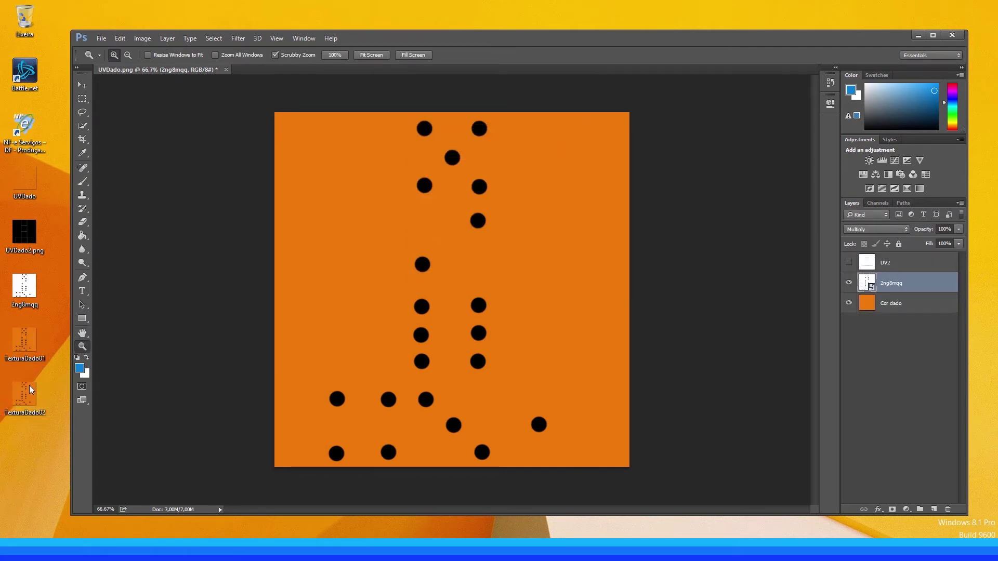
Open TexturaDado01 from the desktop in the photo viewer, compare it with TexturaDado02, and close the viewer.
{"action": "double_click", "coordinate": [30, 353]}
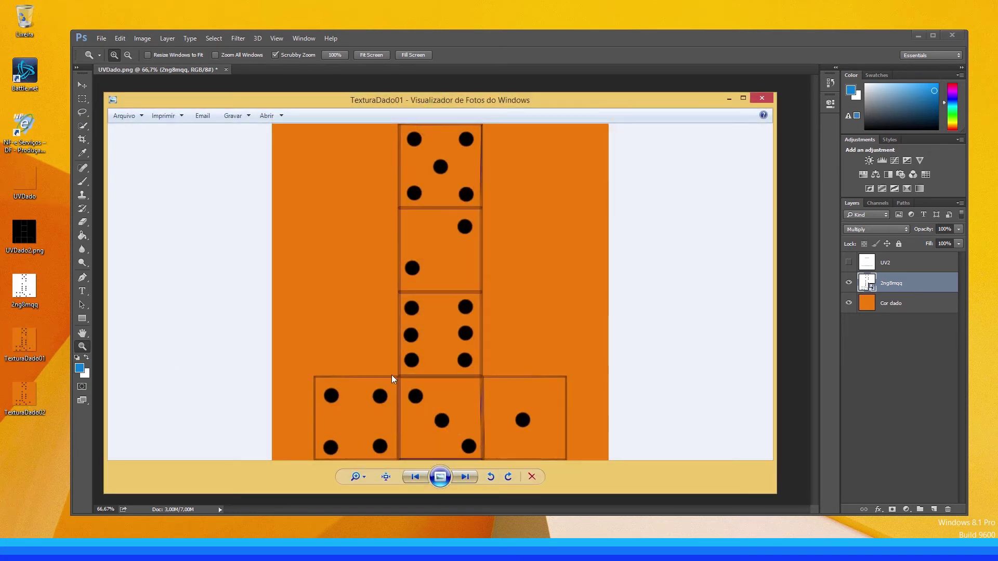
{"action": "left_click", "coordinate": [465, 477]}
{"action": "left_click", "coordinate": [415, 476]}
{"action": "left_click", "coordinate": [466, 477]}
{"action": "left_click", "coordinate": [414, 476]}
{"action": "left_click", "coordinate": [465, 477]}
{"action": "left_click", "coordinate": [762, 100]}
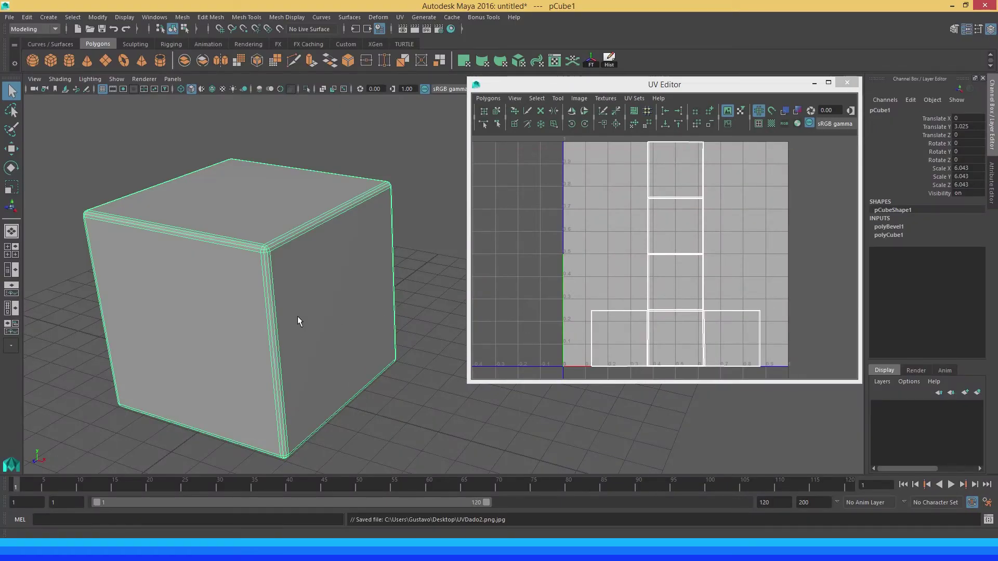
Switch to Maya, minimize the UV Editor and select the beveled cube.
{"action": "left_click_drag", "start_coordinate": [201, 301], "coordinate": [301, 254], "text": "alt"}
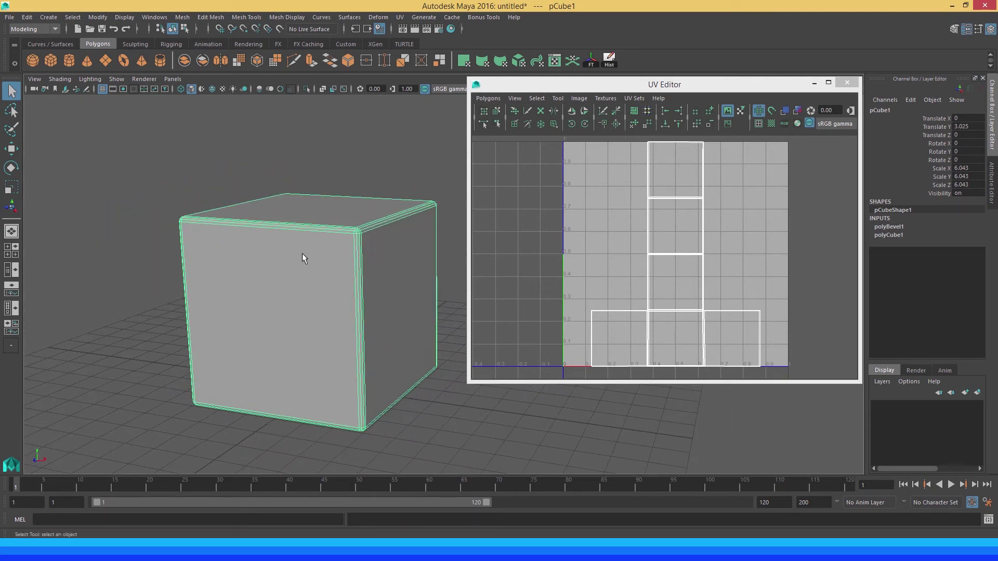
{"action": "left_click", "coordinate": [816, 83]}
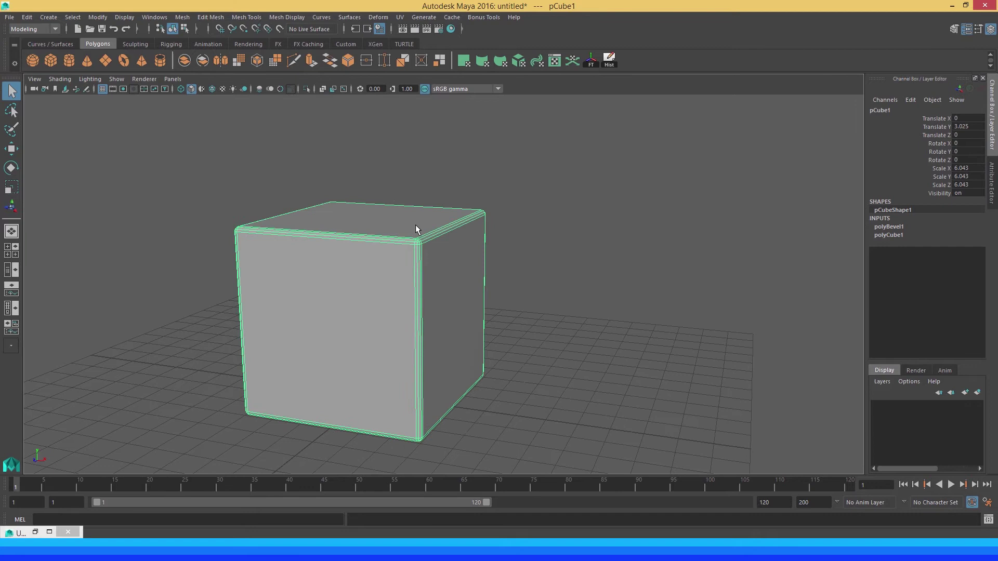
{"action": "left_click", "coordinate": [468, 173]}
{"action": "left_click", "coordinate": [379, 248]}
{"action": "right_click", "coordinate": [363, 252]}
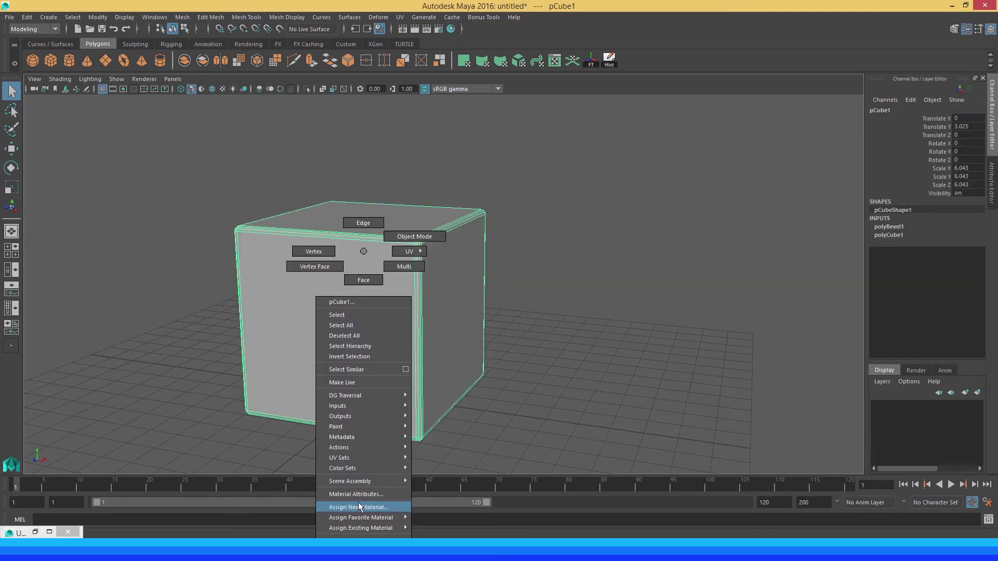
{"action": "left_click", "coordinate": [366, 252]}
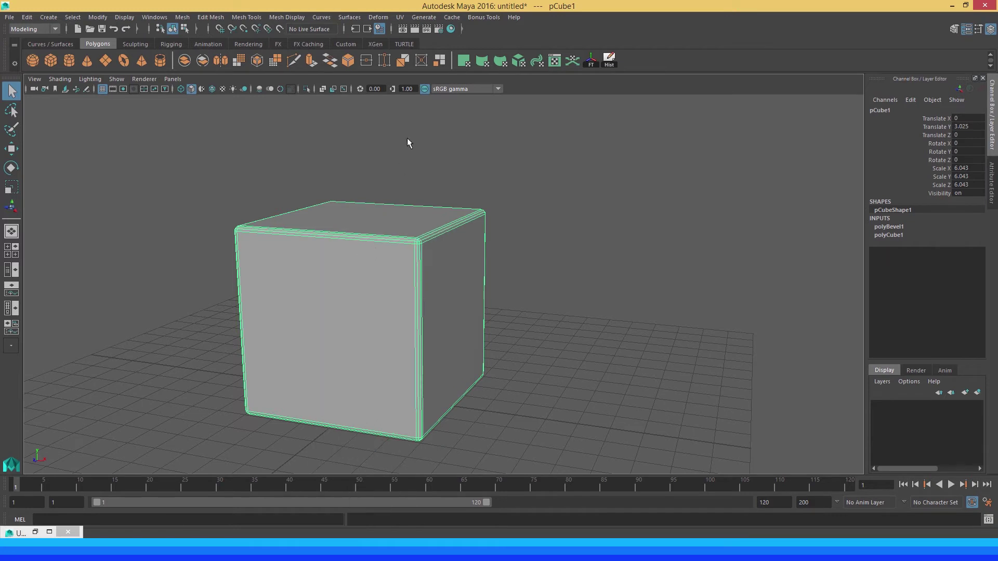
Open the Hypershade, widen its window and enlarge the list of node types that can be created.
{"action": "left_click", "coordinate": [450, 30]}
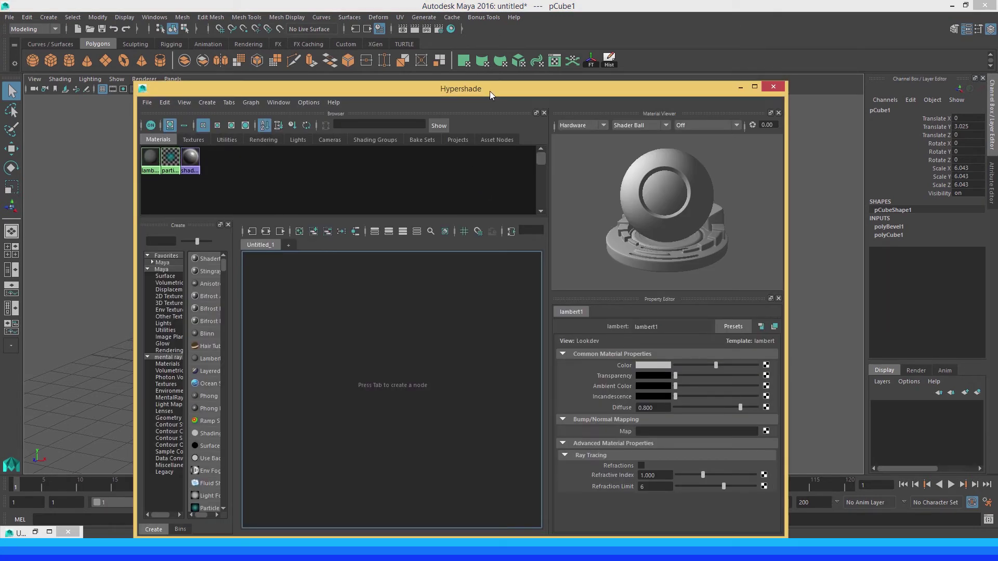
{"action": "left_click_drag", "start_coordinate": [489, 91], "coordinate": [506, 48]}
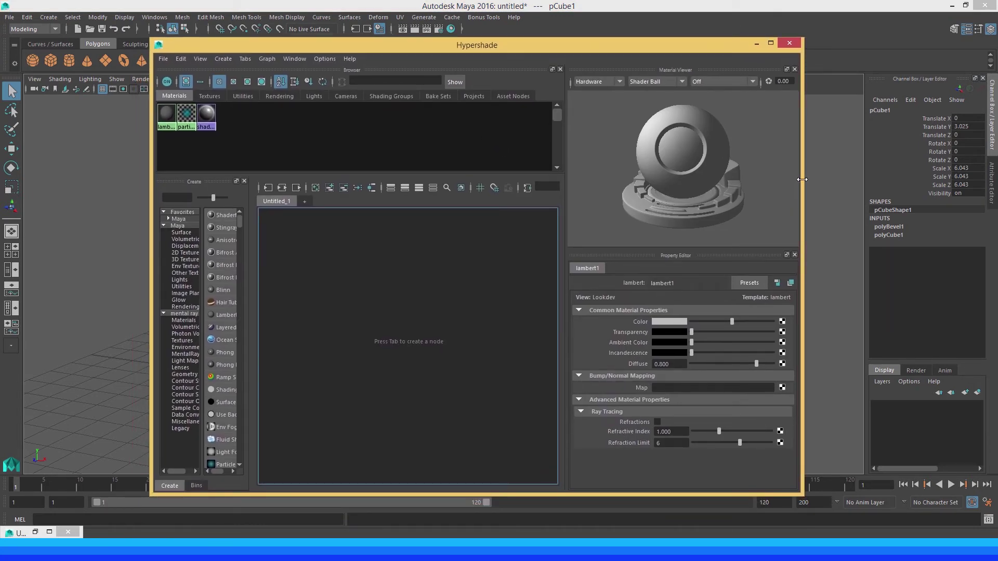
{"action": "left_click_drag", "start_coordinate": [801, 179], "coordinate": [929, 182]}
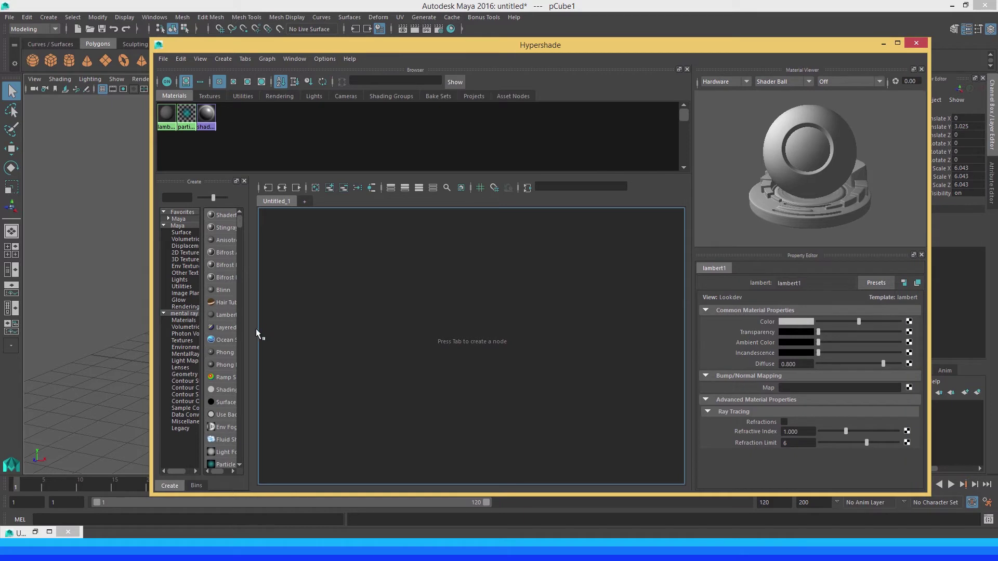
{"action": "left_click_drag", "start_coordinate": [251, 329], "coordinate": [363, 323]}
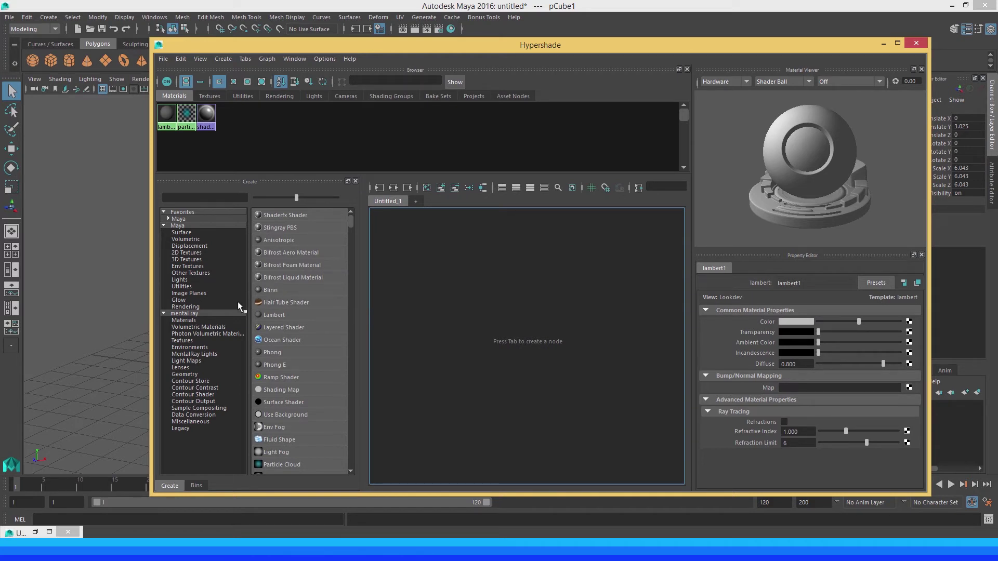
Create a Blinn material and arrange its node beside its shading group node in the work area.
{"action": "left_click", "coordinate": [279, 290]}
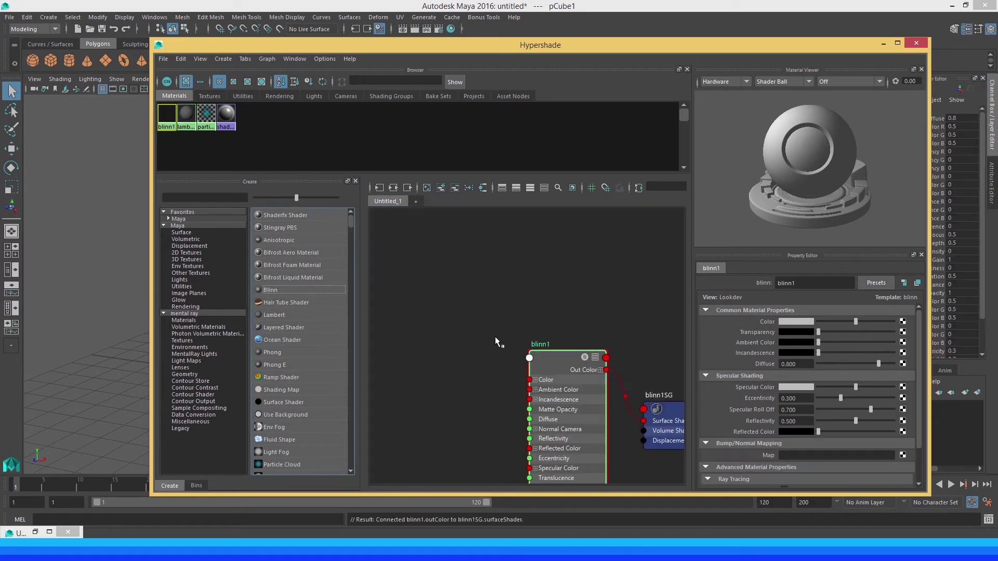
{"action": "middle_click_drag", "start_coordinate": [591, 308], "coordinate": [509, 276]}
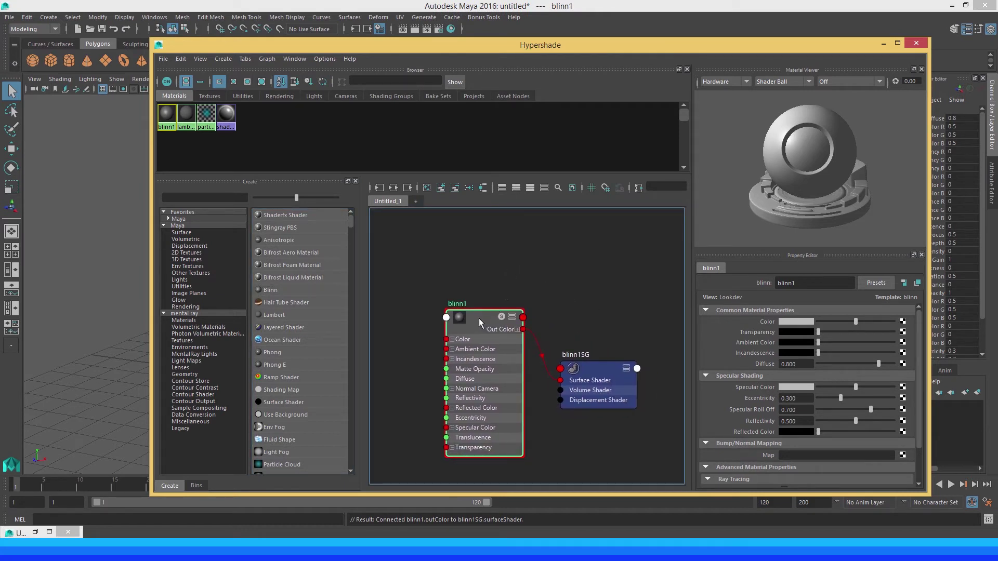
{"action": "left_click_drag", "start_coordinate": [479, 318], "coordinate": [504, 296]}
{"action": "left_click_drag", "start_coordinate": [600, 371], "coordinate": [638, 296]}
{"action": "left_click_drag", "start_coordinate": [506, 295], "coordinate": [528, 282]}
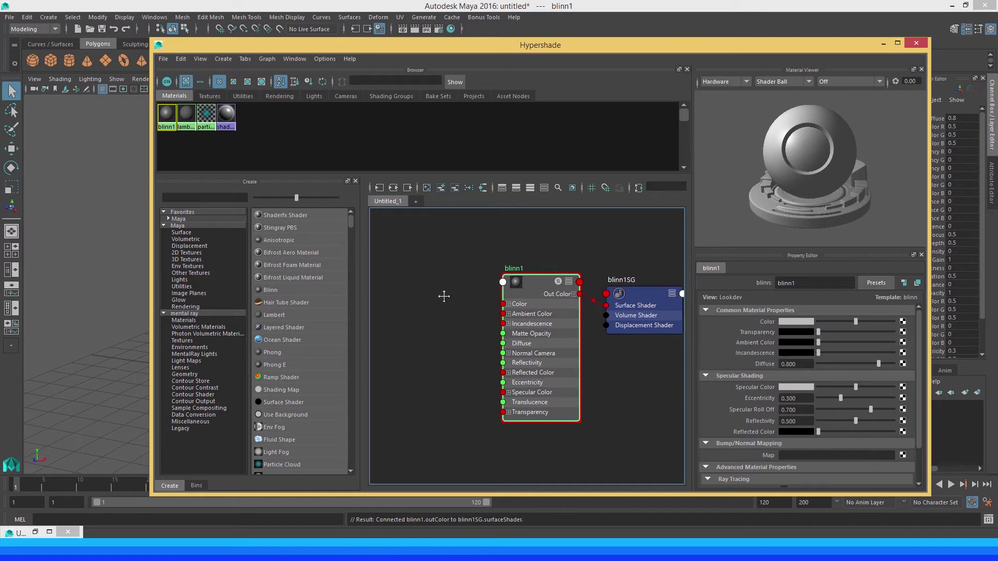
{"action": "left_click", "coordinate": [456, 315]}
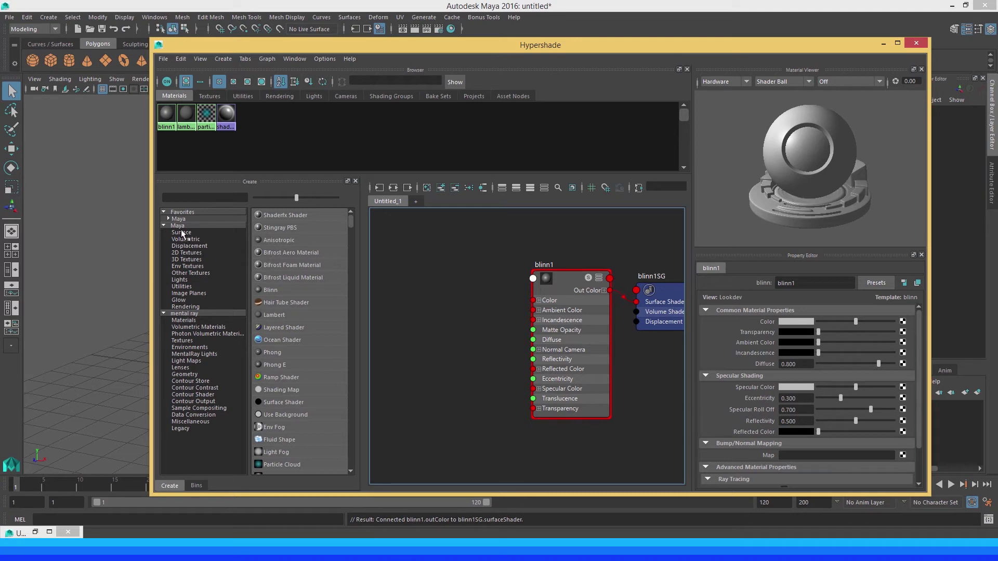
Create a 2D File texture and arrange its node and its placement node in front of the Blinn material node.
{"action": "left_click", "coordinate": [195, 254]}
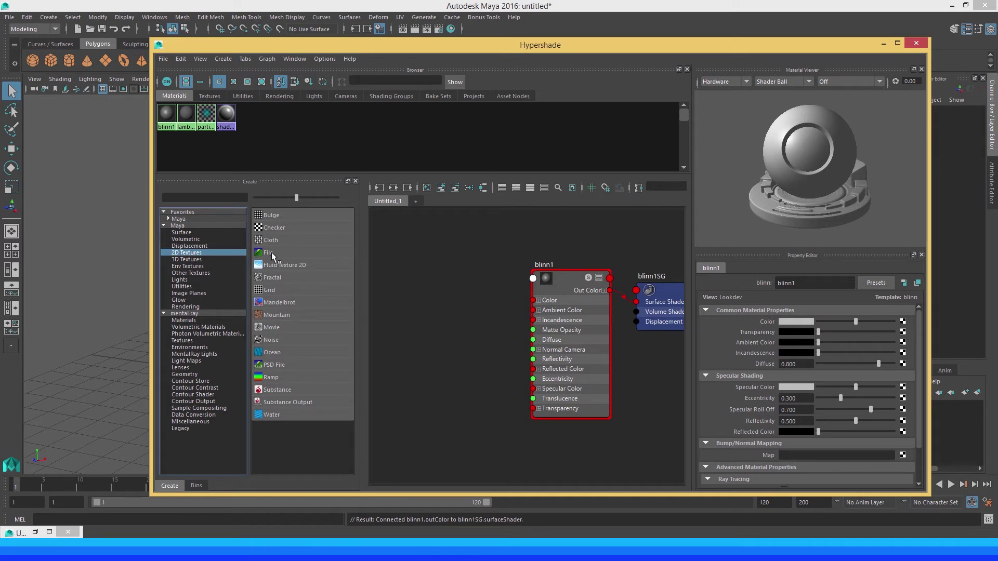
{"action": "left_click", "coordinate": [268, 252]}
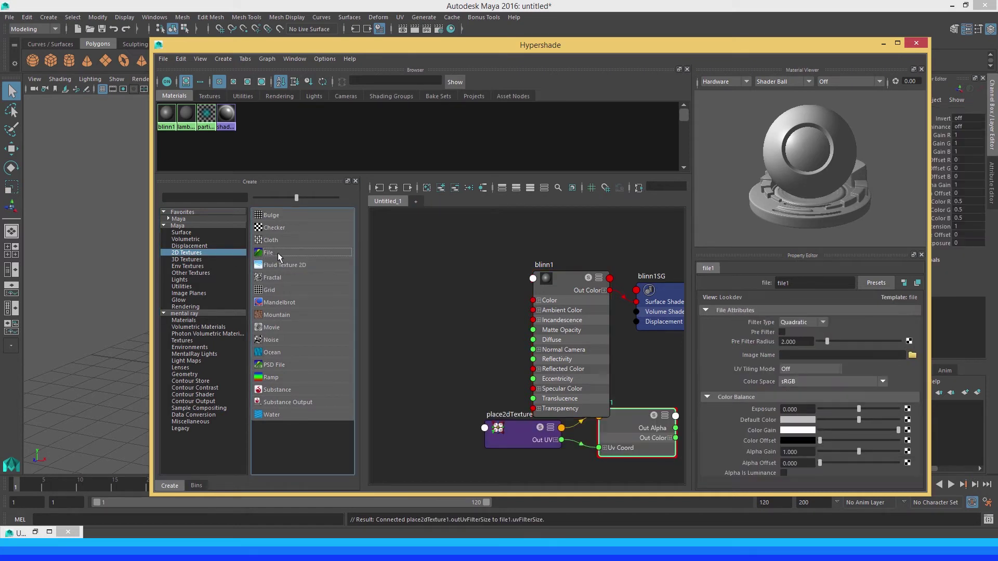
{"action": "left_click_drag", "start_coordinate": [515, 434], "coordinate": [395, 438]}
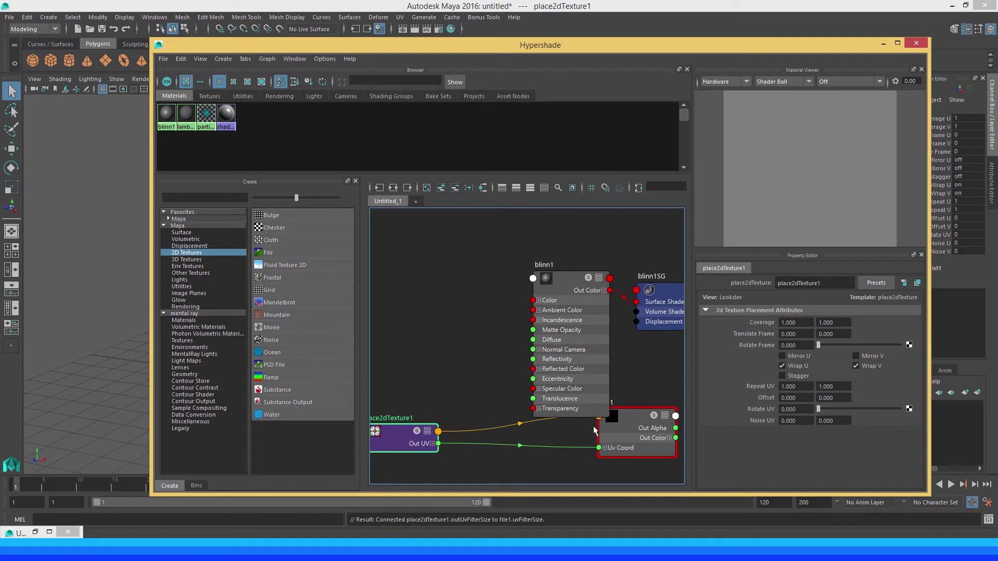
{"action": "left_click_drag", "start_coordinate": [632, 425], "coordinate": [456, 329]}
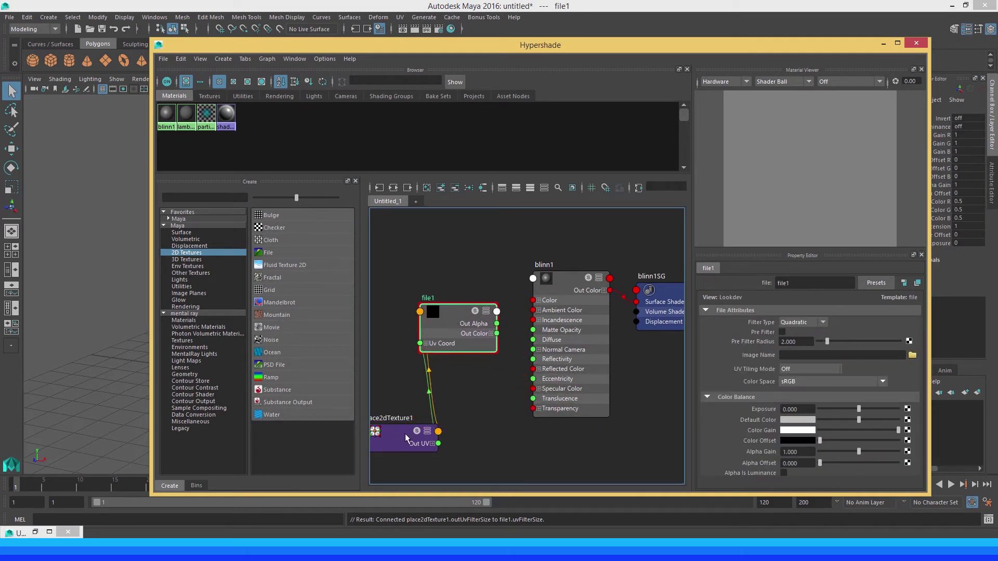
{"action": "left_click_drag", "start_coordinate": [405, 438], "coordinate": [373, 408]}
{"action": "middle_click_drag", "start_coordinate": [444, 385], "coordinate": [482, 389], "text": "alt"}
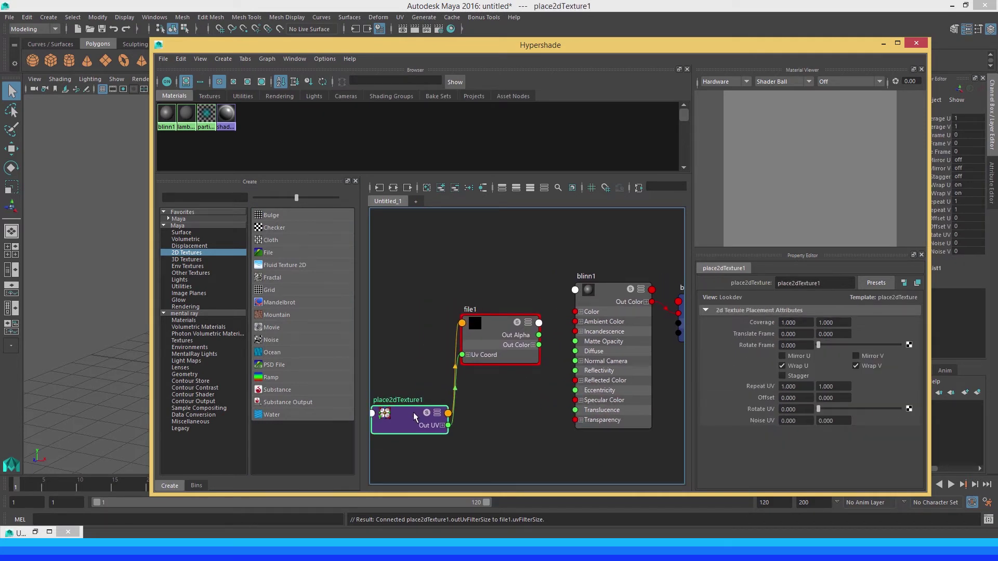
{"action": "left_click_drag", "start_coordinate": [414, 417], "coordinate": [377, 414]}
{"action": "left_click_drag", "start_coordinate": [493, 332], "coordinate": [469, 333]}
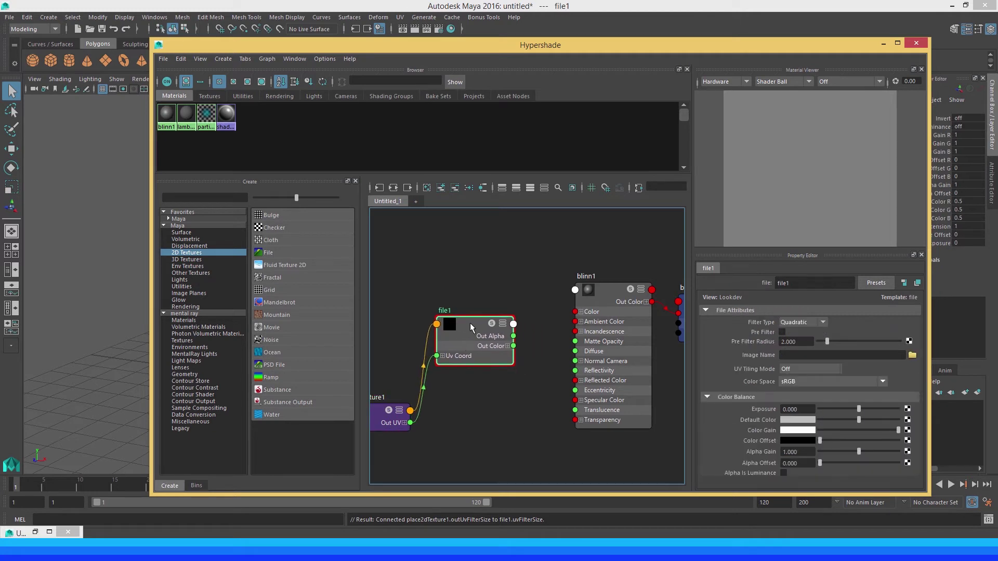
{"action": "left_click", "coordinate": [508, 346]}
{"action": "left_click_drag", "start_coordinate": [467, 327], "coordinate": [464, 321]}
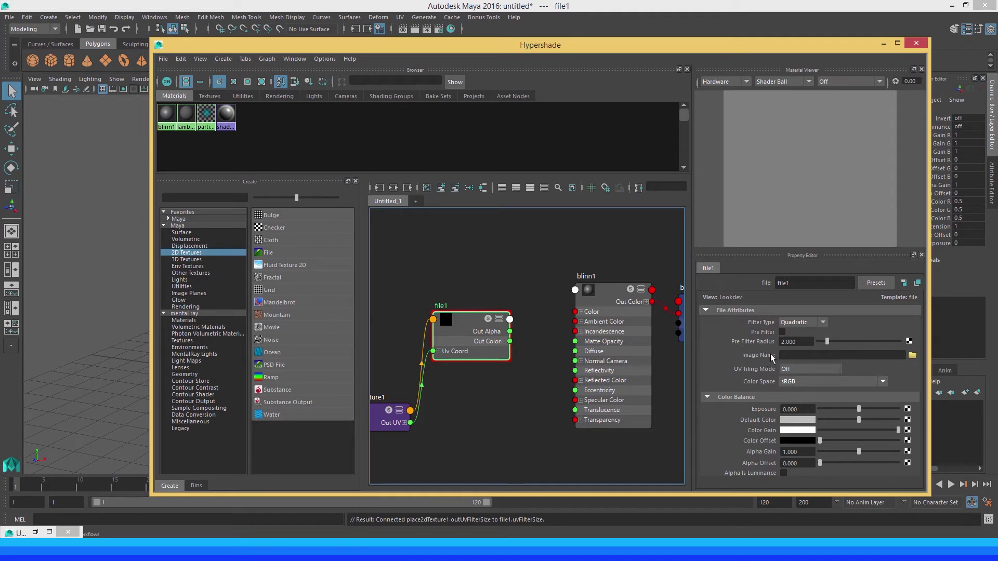
Load TexturaDado01.jpg from the desktop as the image of the file texture.
{"action": "left_click", "coordinate": [913, 356]}
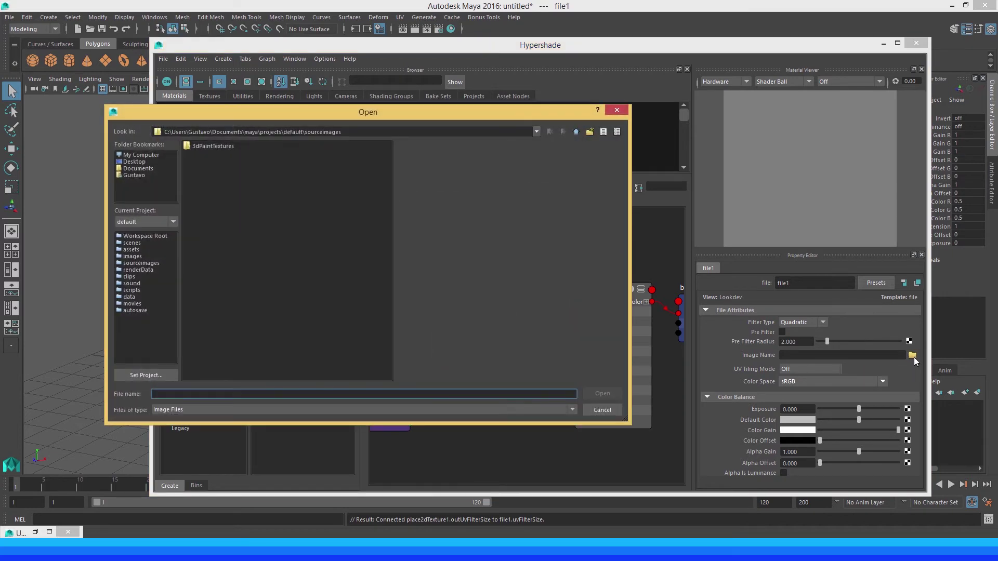
{"action": "left_click", "coordinate": [144, 164]}
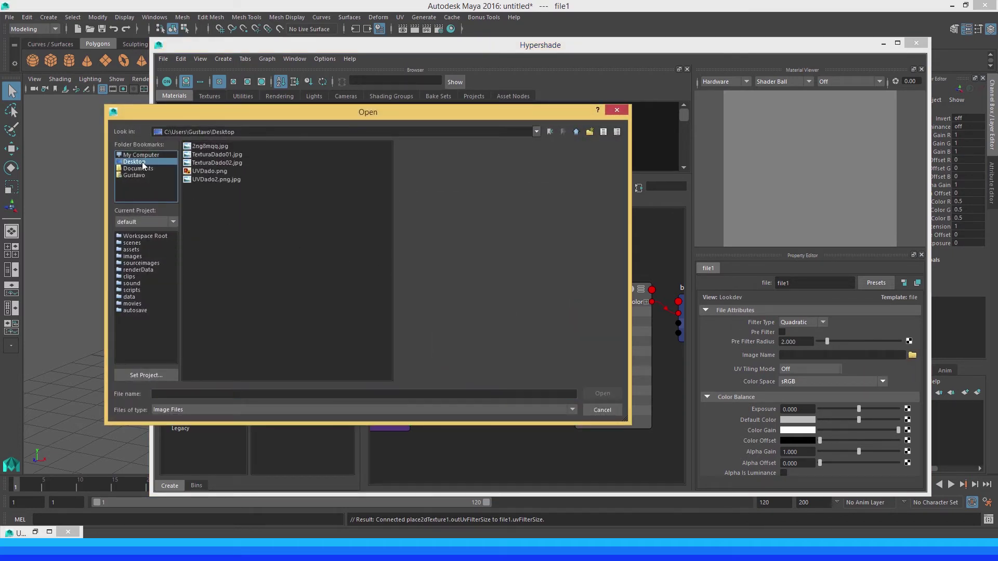
{"action": "left_click", "coordinate": [229, 155]}
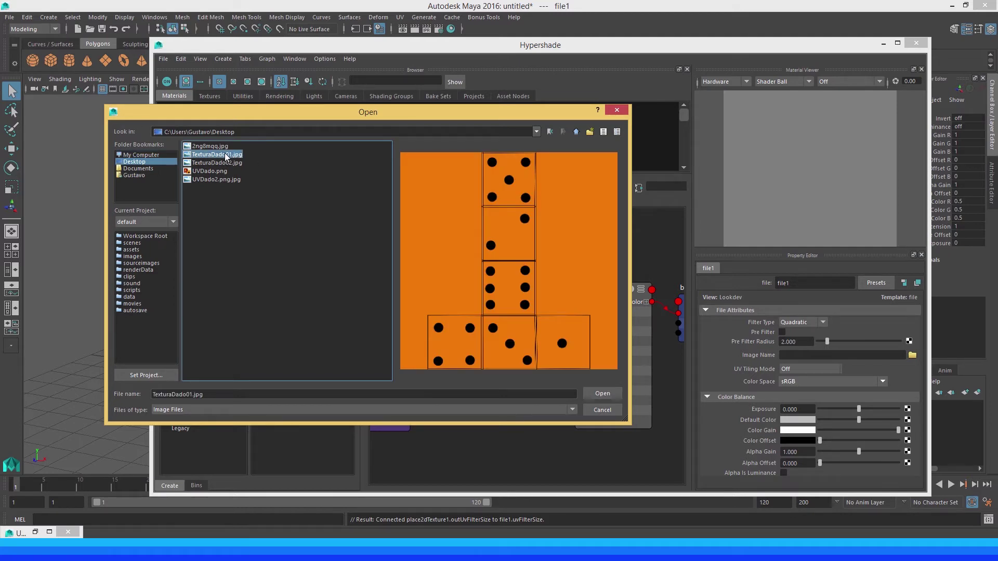
{"action": "double_click", "coordinate": [227, 155]}
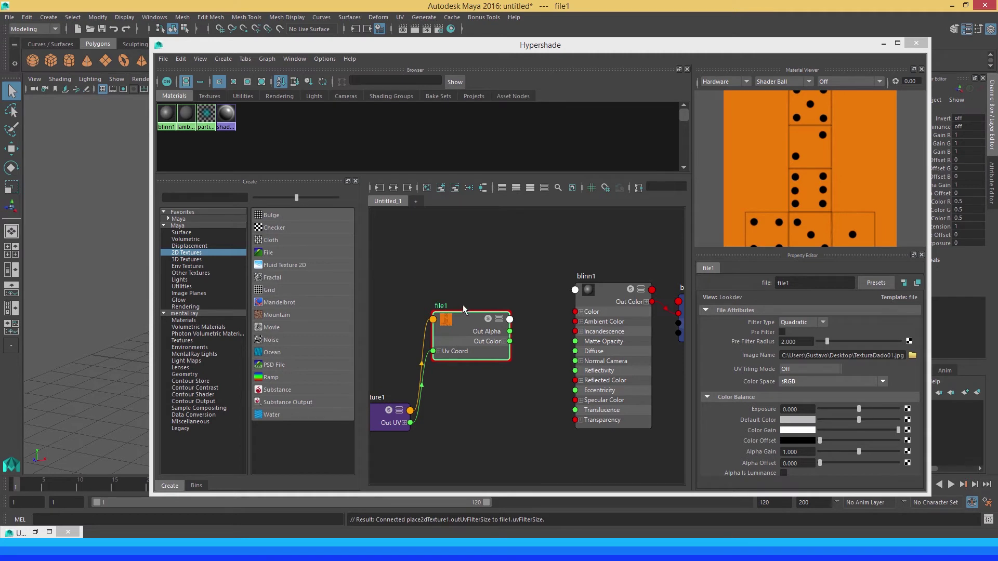
{"action": "middle_click_drag", "start_coordinate": [502, 285], "coordinate": [468, 280]}
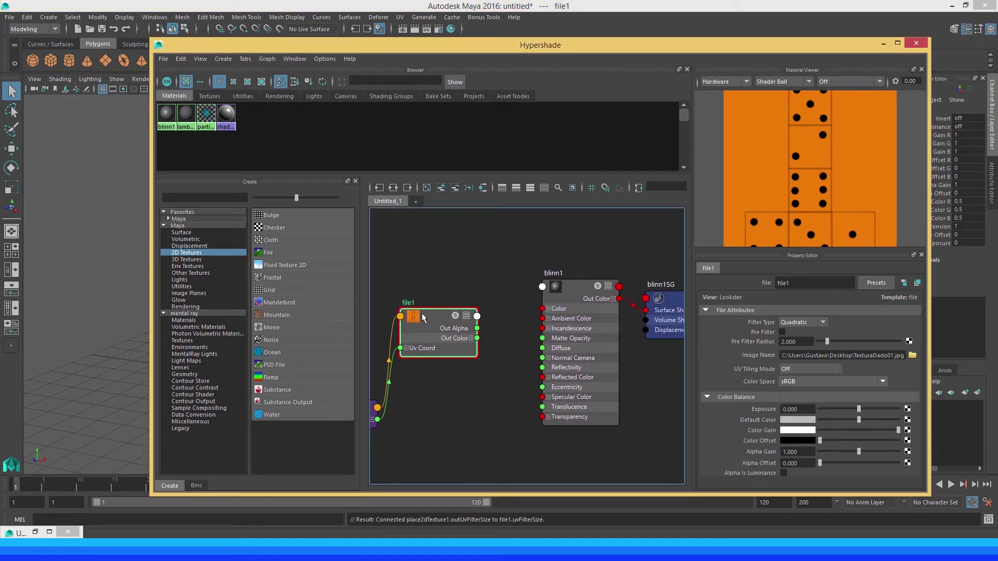
Connect the file1 texture's Out Color to the Color input of blinn1 and collapse the expanded Color attribute.
{"action": "left_click", "coordinate": [569, 296]}
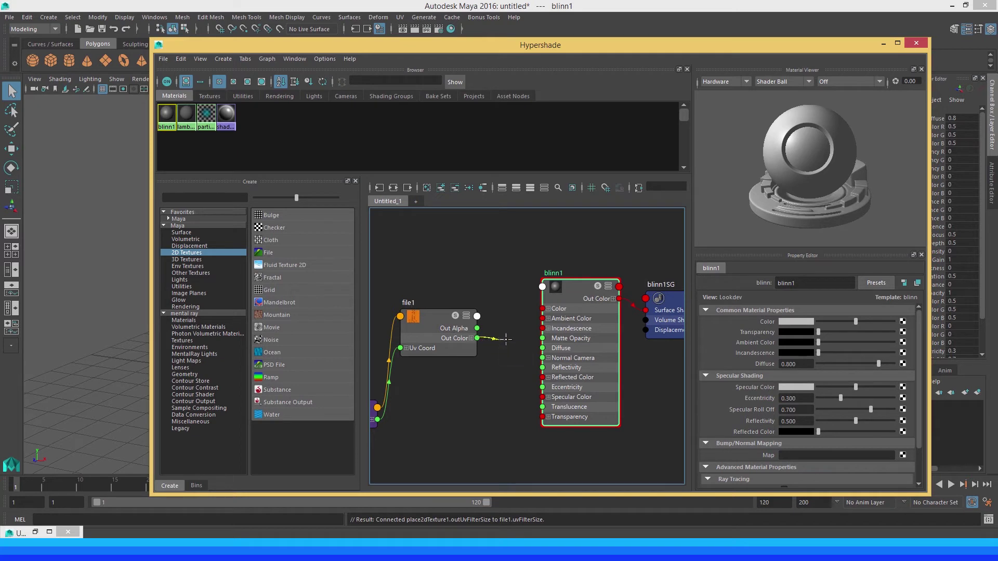
{"action": "left_click_drag", "start_coordinate": [476, 338], "coordinate": [543, 308]}
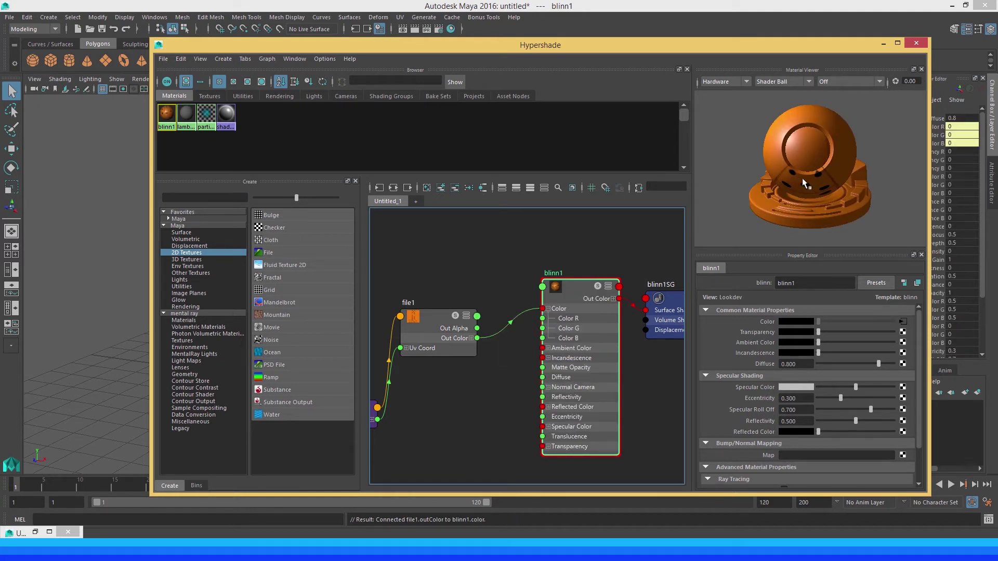
{"action": "left_click", "coordinate": [548, 309]}
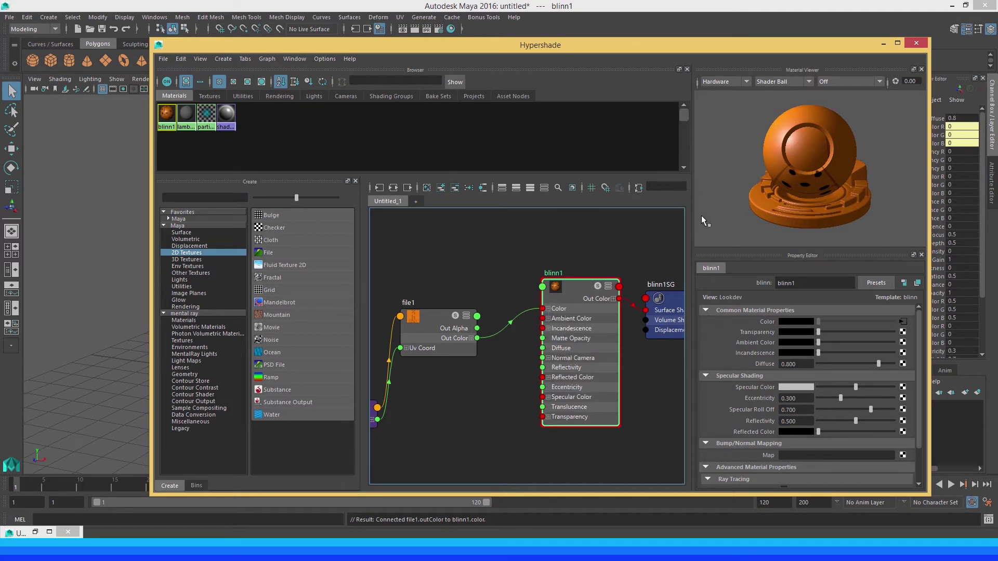
Preview the blinn1 material on the Cloth, Teapot, Ocean and Sphere samples, ending on Shader Ball.
{"action": "left_click", "coordinate": [808, 82]}
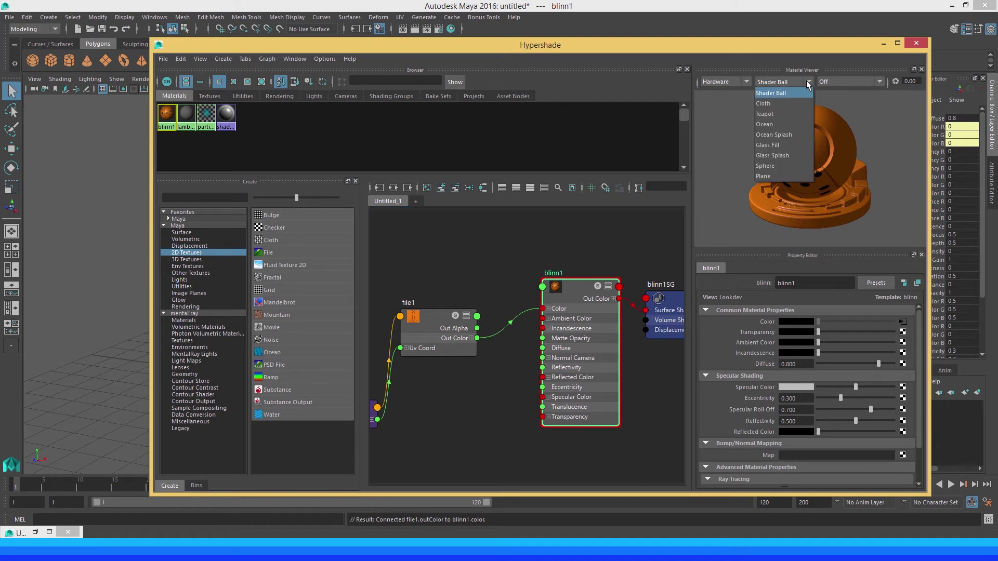
{"action": "left_click", "coordinate": [769, 103]}
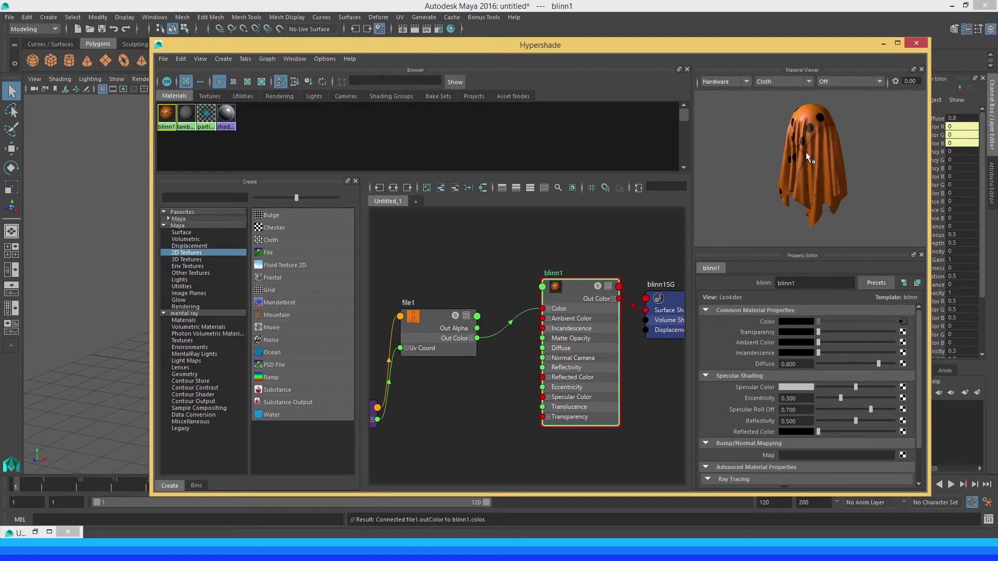
{"action": "left_click", "coordinate": [810, 81]}
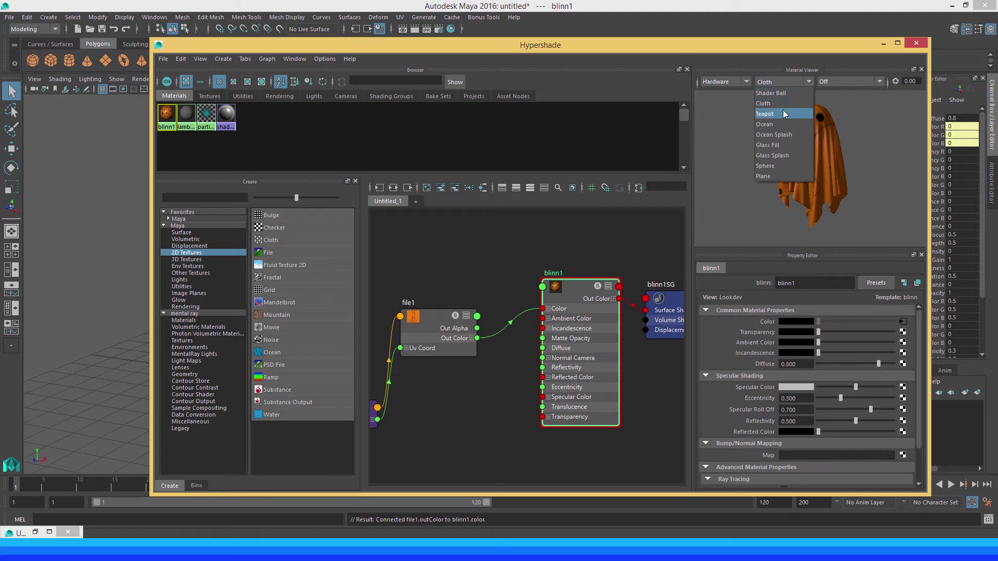
{"action": "left_click", "coordinate": [784, 114]}
{"action": "left_click", "coordinate": [809, 83]}
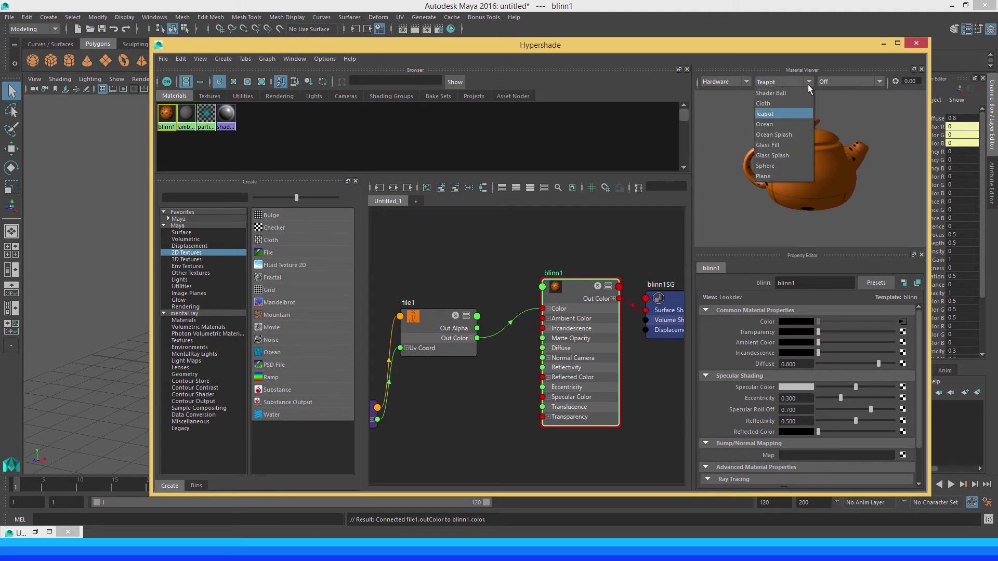
{"action": "left_click", "coordinate": [779, 124]}
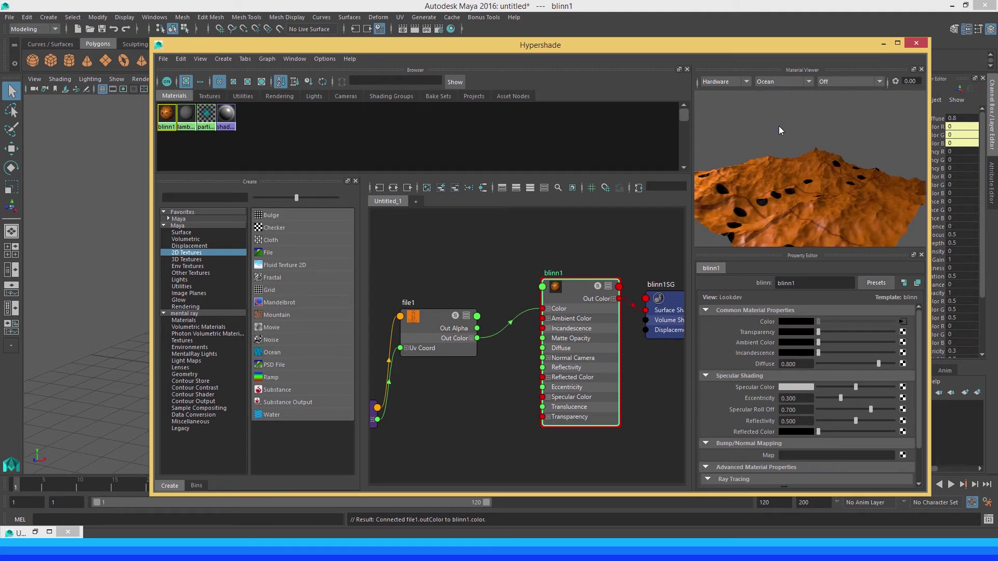
{"action": "left_click", "coordinate": [810, 82]}
{"action": "left_click", "coordinate": [772, 165]}
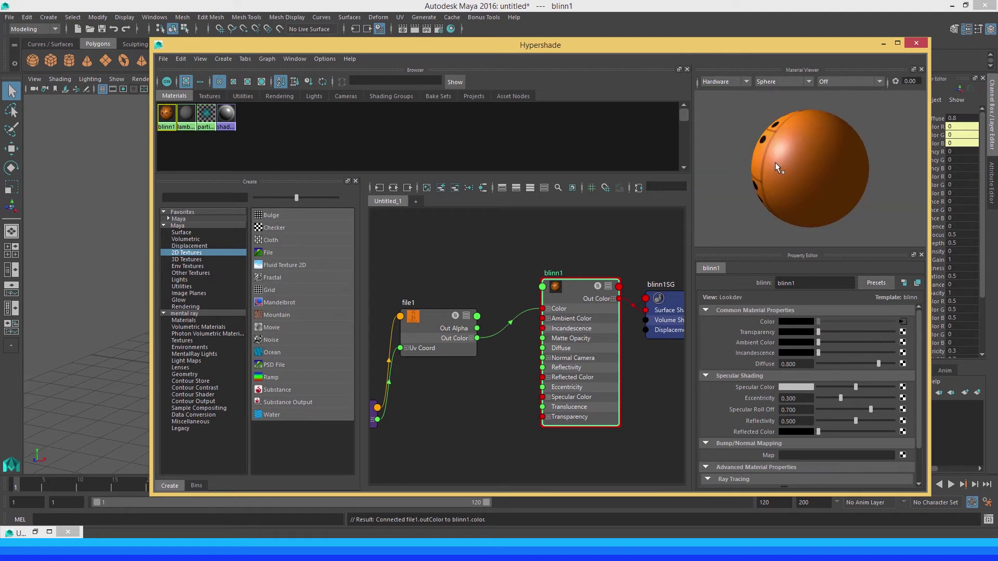
{"action": "left_click", "coordinate": [809, 81]}
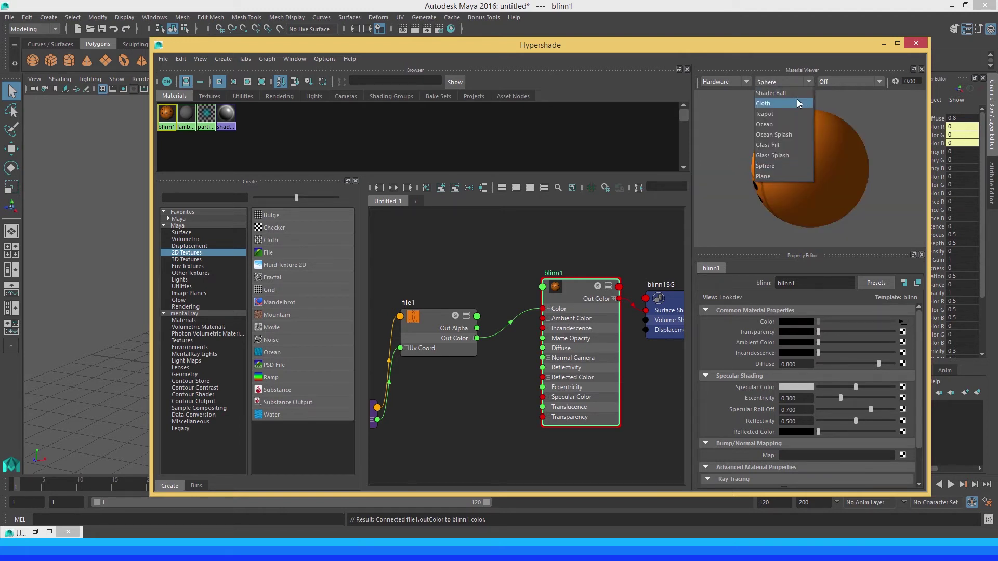
{"action": "left_click", "coordinate": [775, 92]}
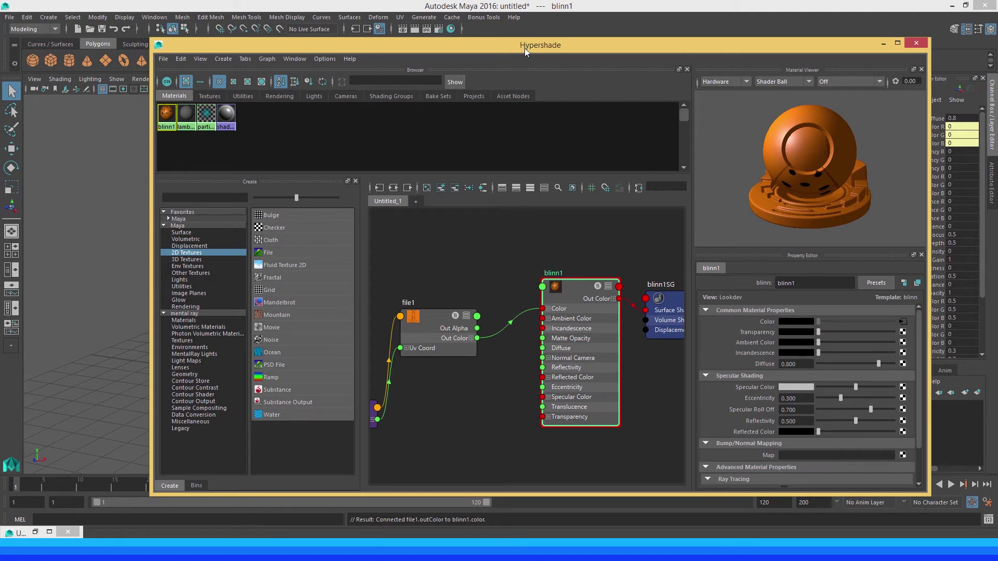
Select the beveled cube in the viewport, assign the blinn1 material to it and minimize the Hypershade.
{"action": "left_click_drag", "start_coordinate": [525, 47], "coordinate": [477, 238]}
{"action": "middle_click_drag", "start_coordinate": [494, 211], "coordinate": [535, 137], "text": "alt"}
{"action": "left_click", "coordinate": [437, 176]}
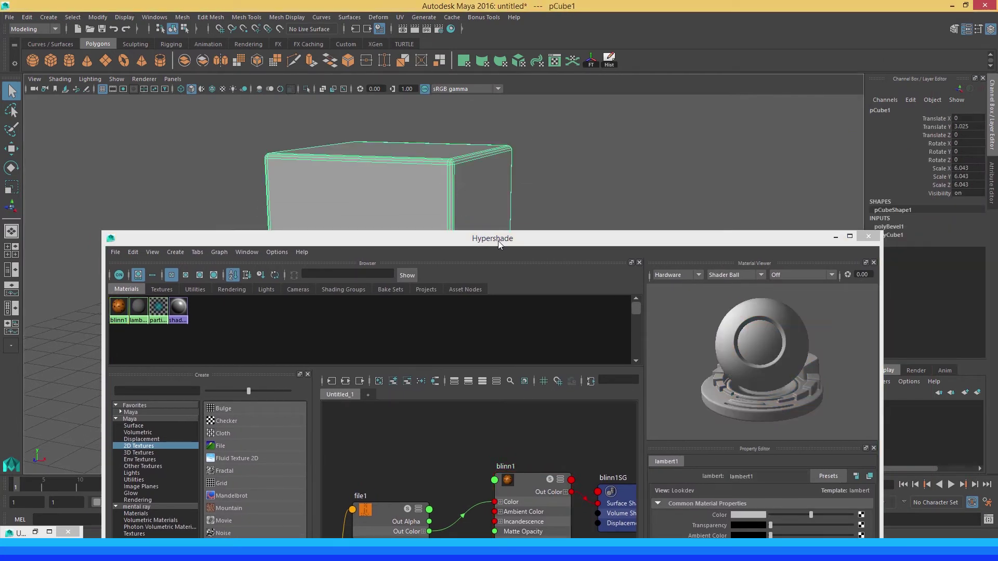
{"action": "left_click_drag", "start_coordinate": [499, 241], "coordinate": [479, 204]}
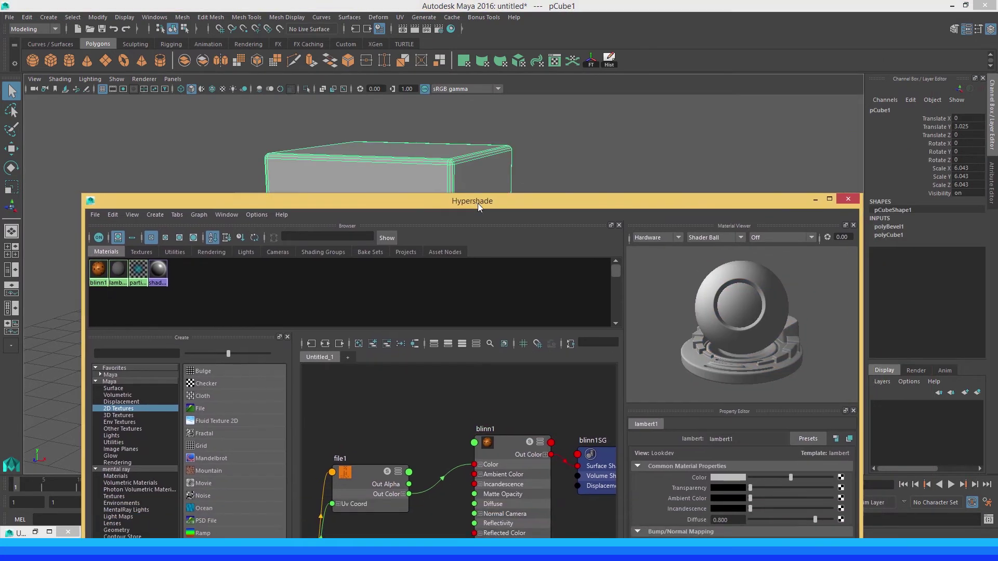
{"action": "right_click", "coordinate": [504, 442]}
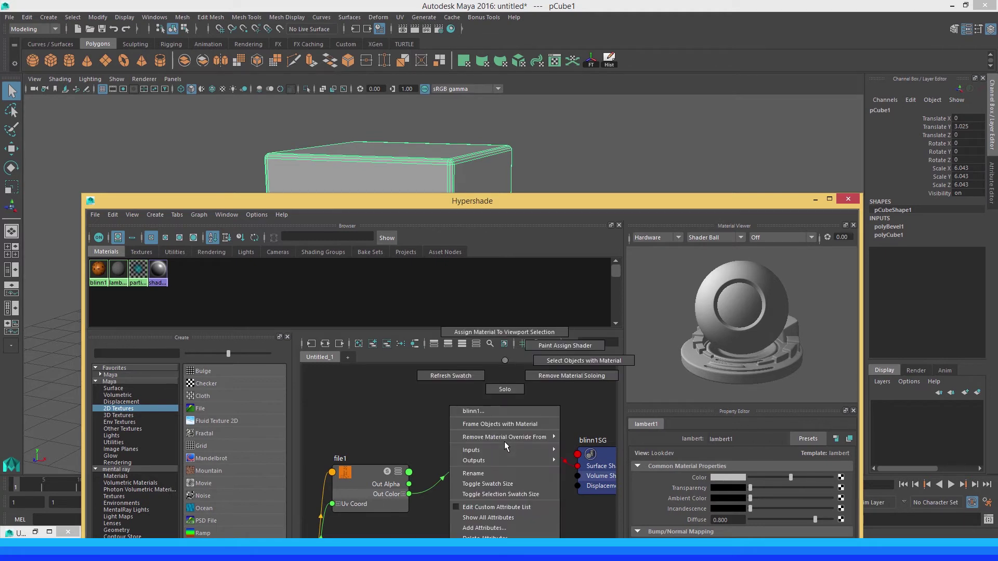
{"action": "left_click", "coordinate": [506, 333]}
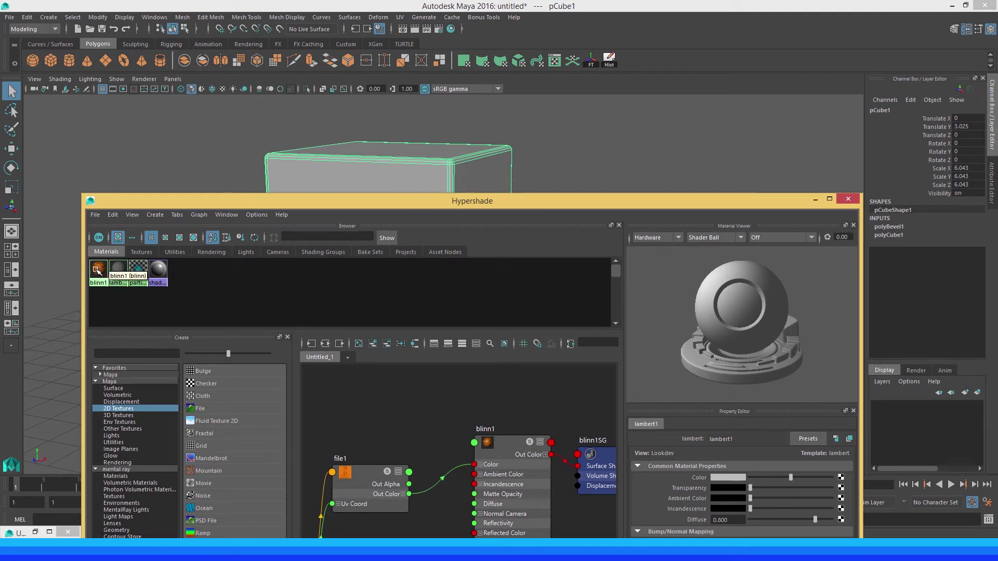
{"action": "right_click_drag", "start_coordinate": [98, 270], "coordinate": [96, 248]}
{"action": "left_click", "coordinate": [814, 200]}
Turn on textured display in the viewport, deselect the cube and inspect the die's faces and beveled edges.
{"action": "middle_click_drag", "start_coordinate": [361, 162], "coordinate": [344, 200], "text": "alt"}
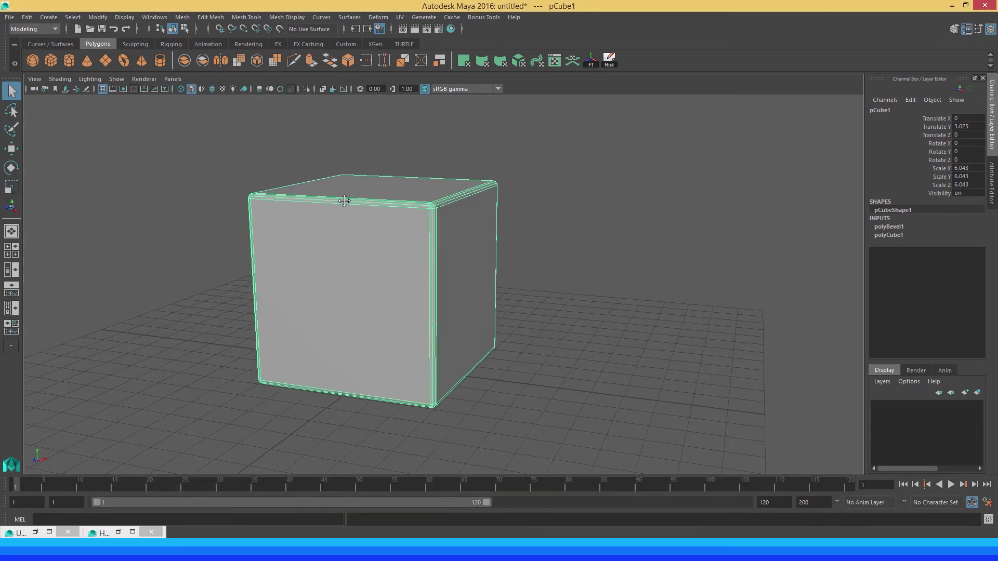
{"action": "left_click", "coordinate": [223, 89]}
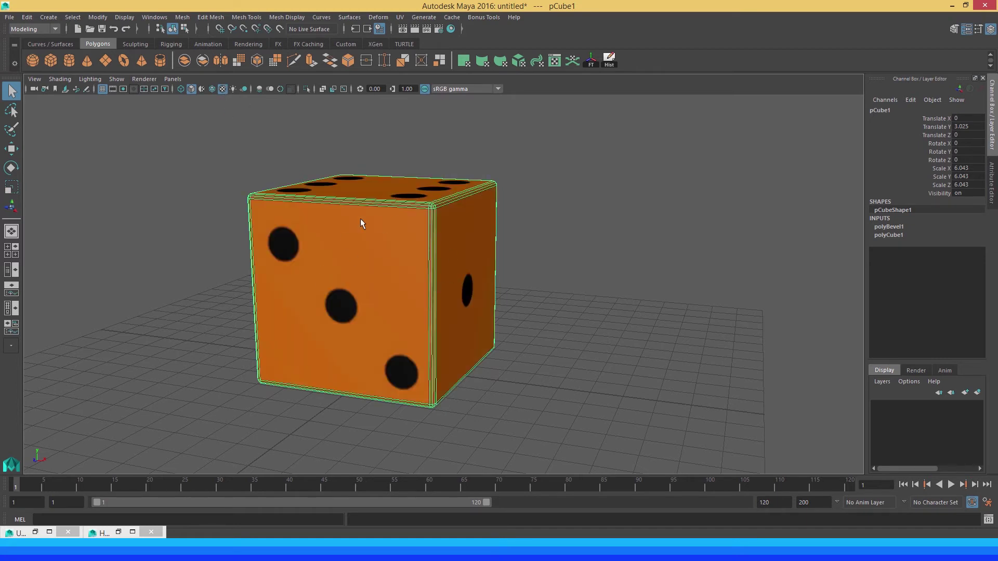
{"action": "left_click", "coordinate": [541, 229]}
{"action": "left_click_drag", "start_coordinate": [541, 225], "coordinate": [491, 236], "text": "alt"}
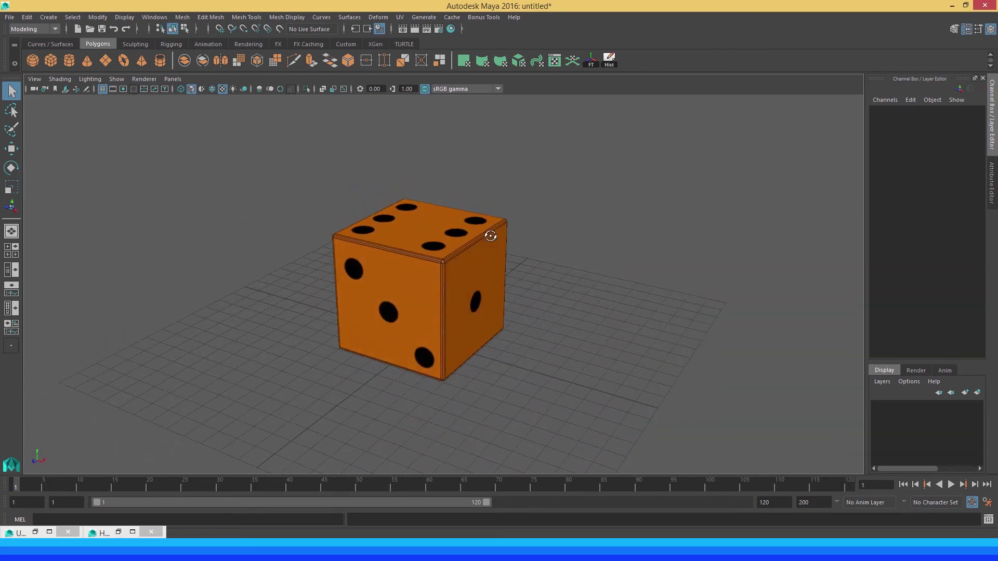
{"action": "scroll", "coordinate": [424, 237], "scroll_direction": "up", "scroll_amount": 8}
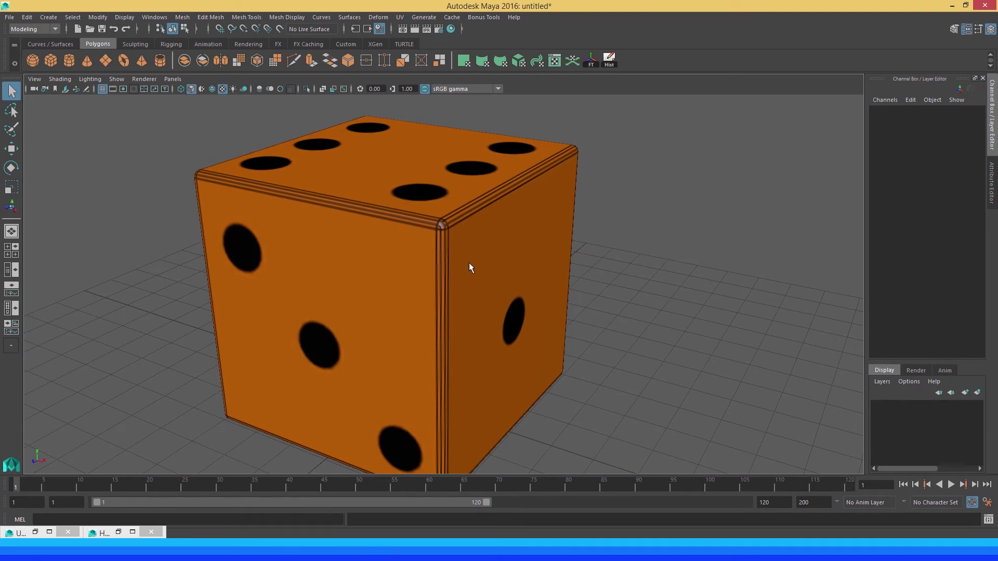
{"action": "scroll", "coordinate": [379, 263], "scroll_direction": "down", "scroll_amount": 5}
{"action": "left_click_drag", "start_coordinate": [379, 263], "coordinate": [395, 319], "text": "alt"}
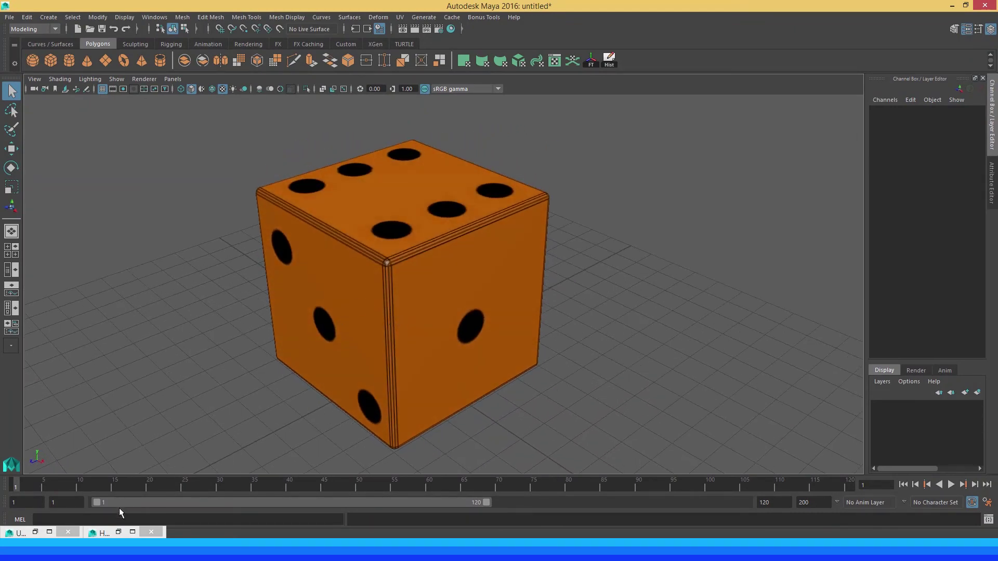
Restore the Hypershade, clear its node graph and graph the input and output connections of blinn1.
{"action": "left_click", "coordinate": [119, 532]}
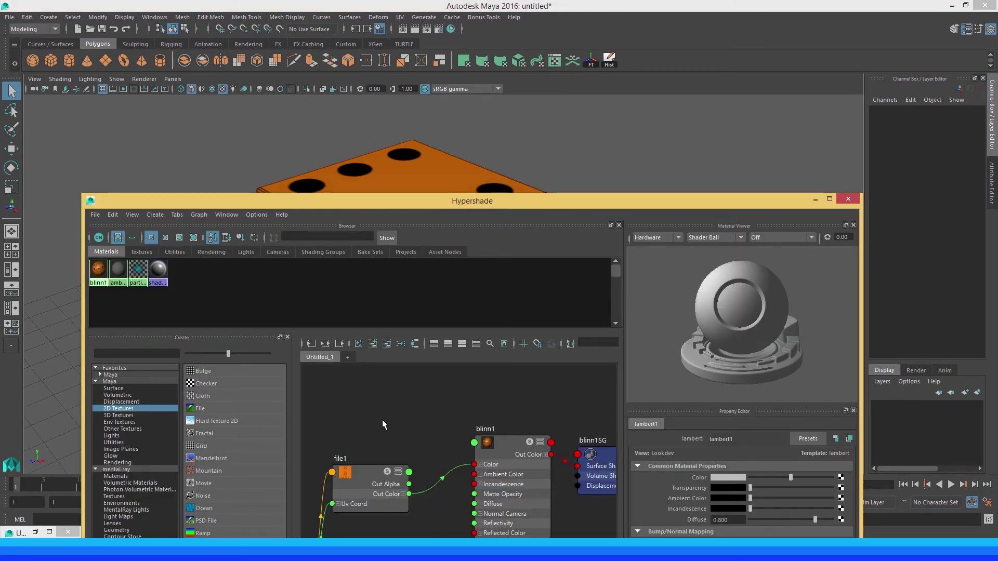
{"action": "middle_click_drag", "start_coordinate": [380, 418], "coordinate": [377, 380], "text": "alt"}
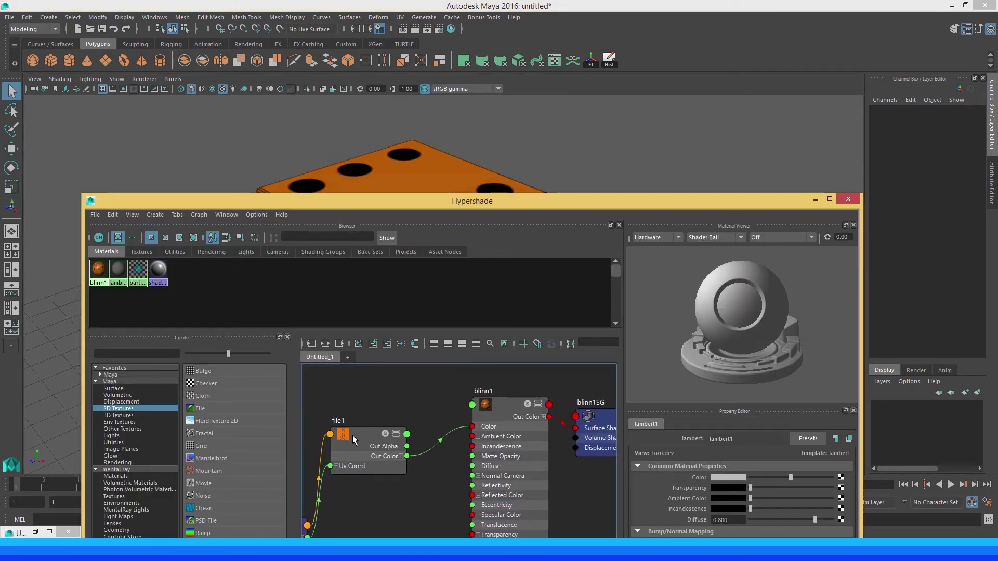
{"action": "left_click_drag", "start_coordinate": [458, 203], "coordinate": [456, 55]}
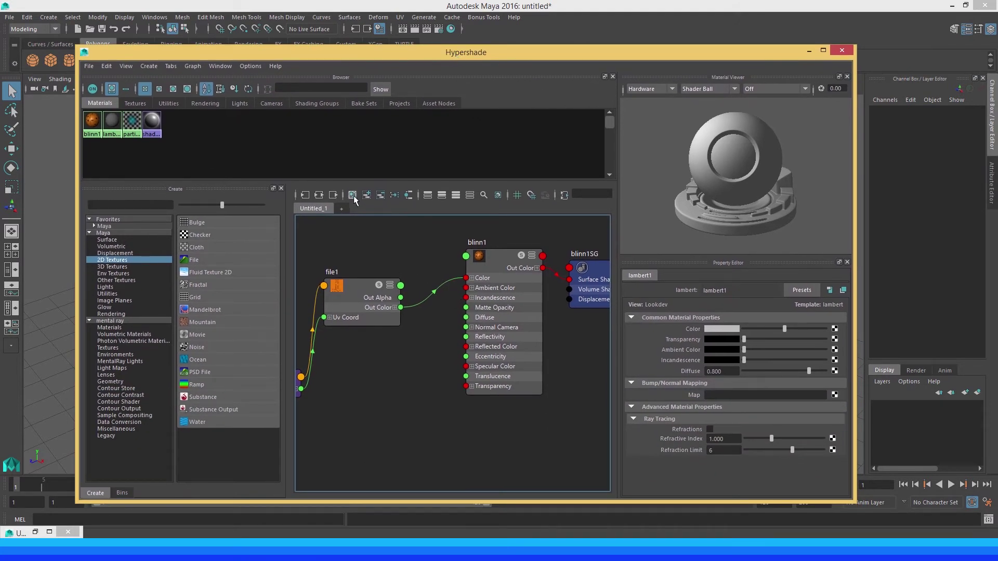
{"action": "left_click", "coordinate": [352, 196]}
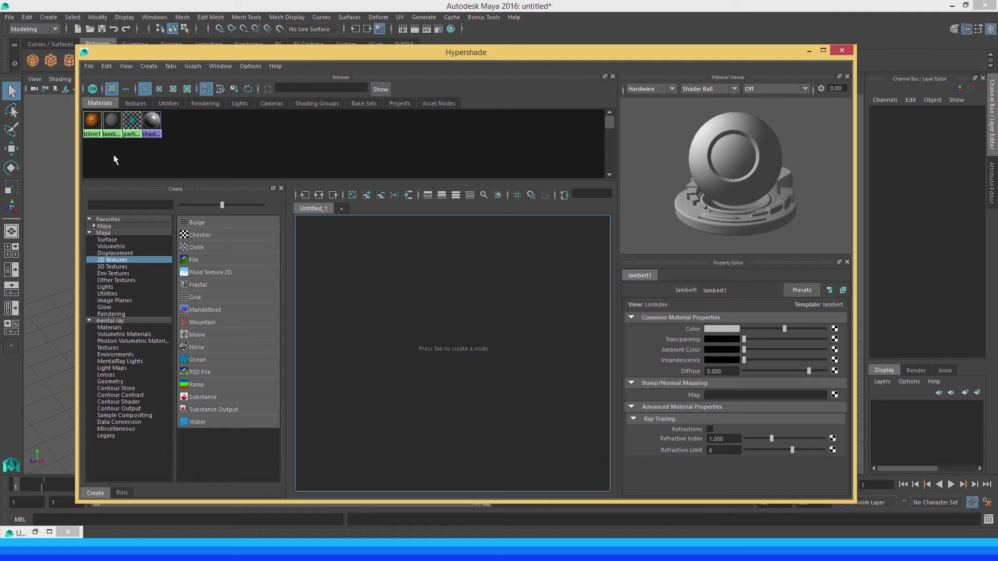
{"action": "left_click", "coordinate": [96, 124]}
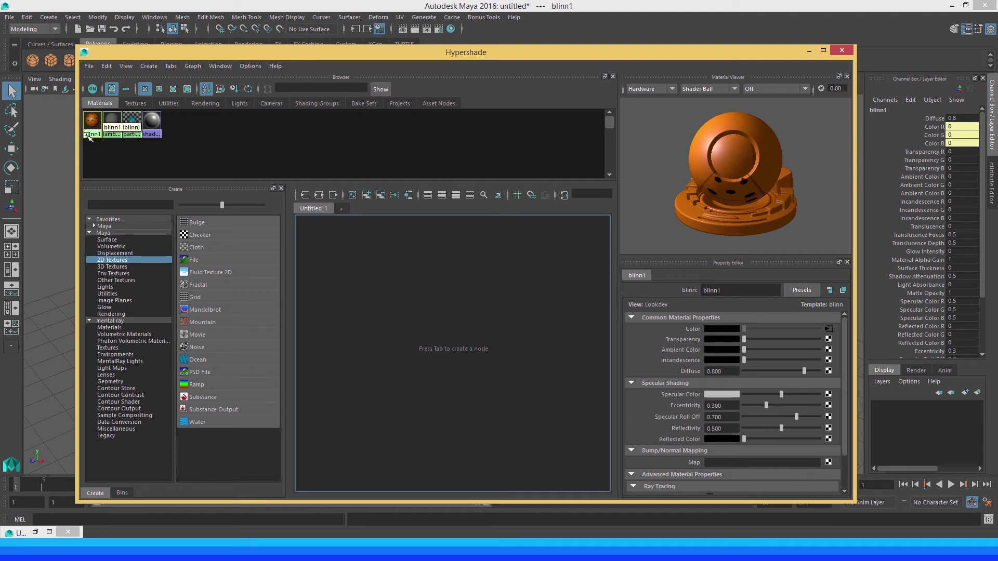
{"action": "left_click", "coordinate": [319, 196]}
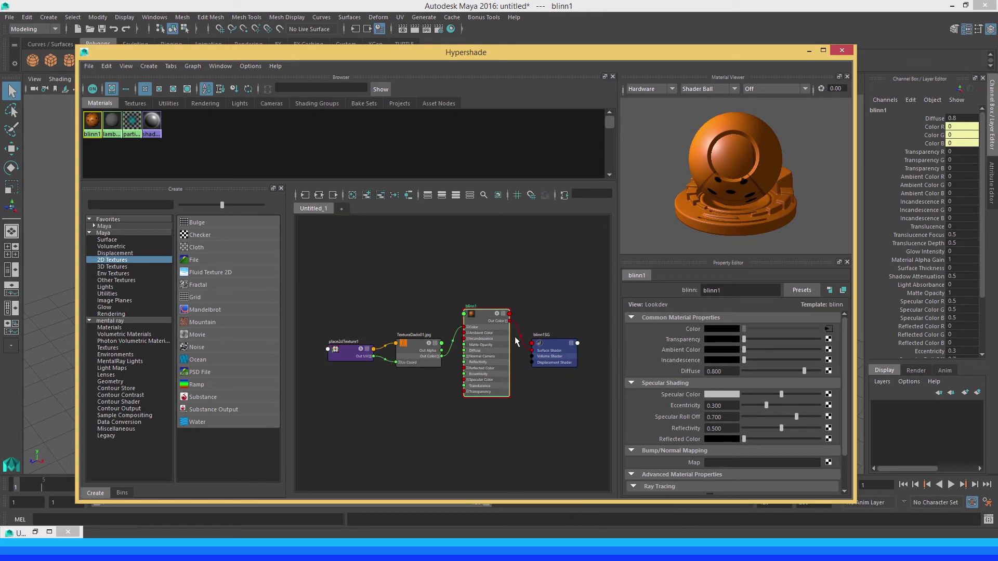
{"action": "scroll", "coordinate": [425, 326], "scroll_direction": "up", "scroll_amount": 5}
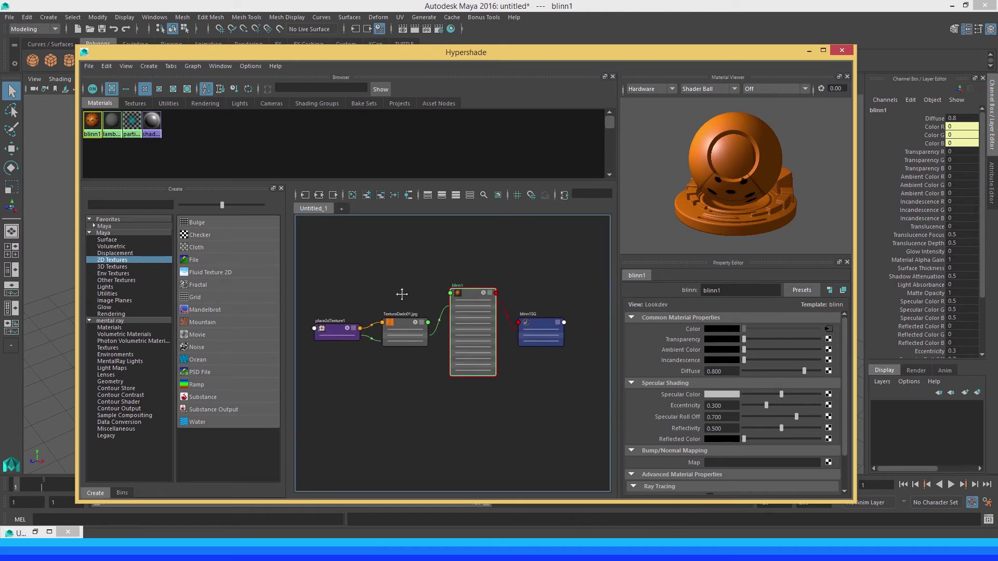
{"action": "middle_click_drag", "start_coordinate": [427, 329], "coordinate": [403, 294], "text": "alt"}
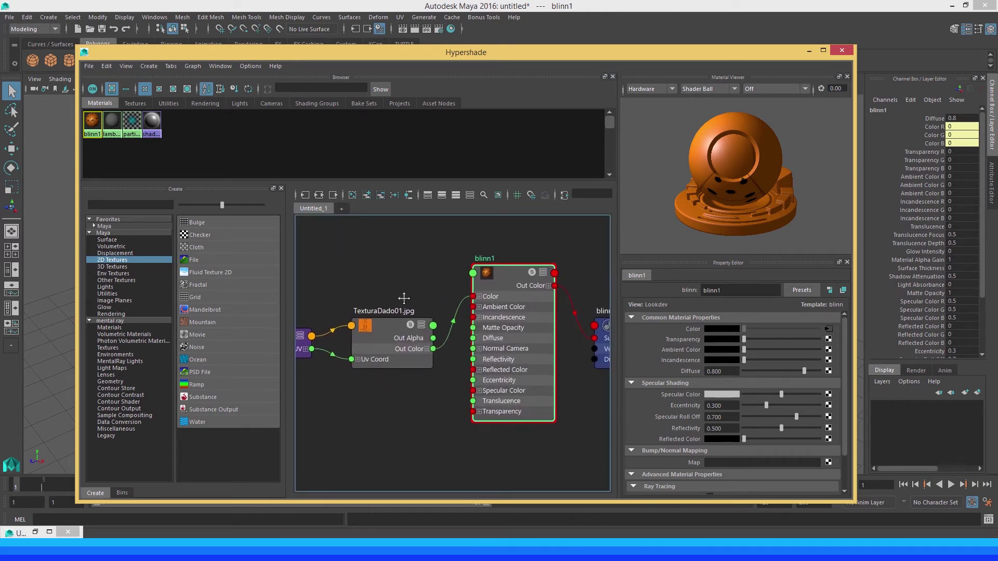
Replace the file texture's image with TexturaDado02.jpg from the Desktop and check the die in the viewport.
{"action": "left_click", "coordinate": [376, 326]}
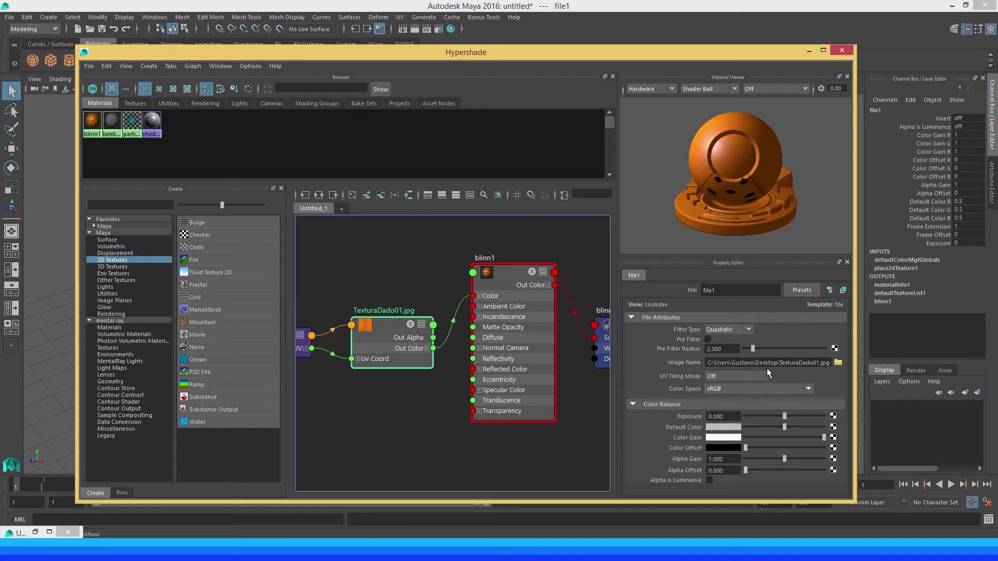
{"action": "left_click", "coordinate": [837, 363]}
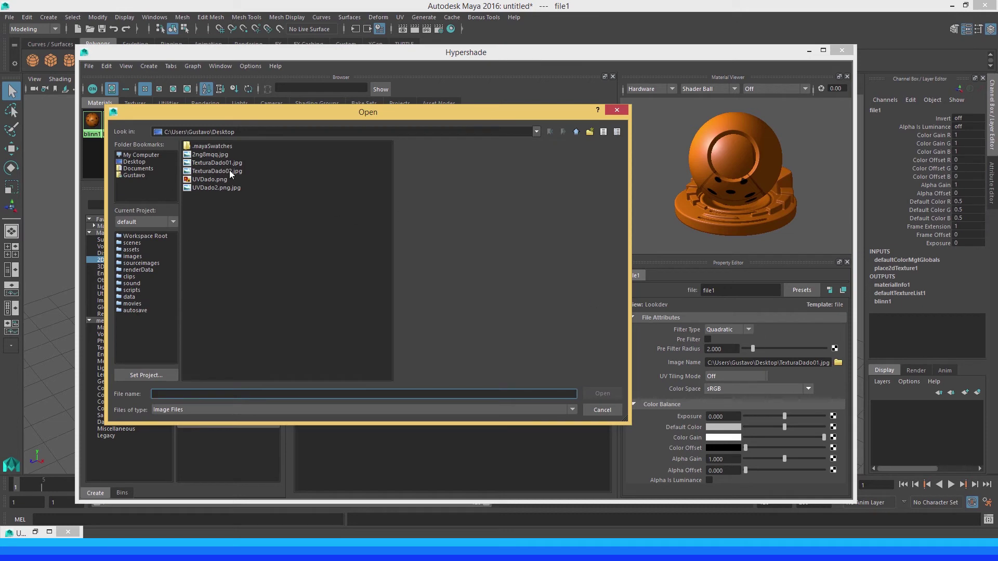
{"action": "left_click", "coordinate": [229, 171]}
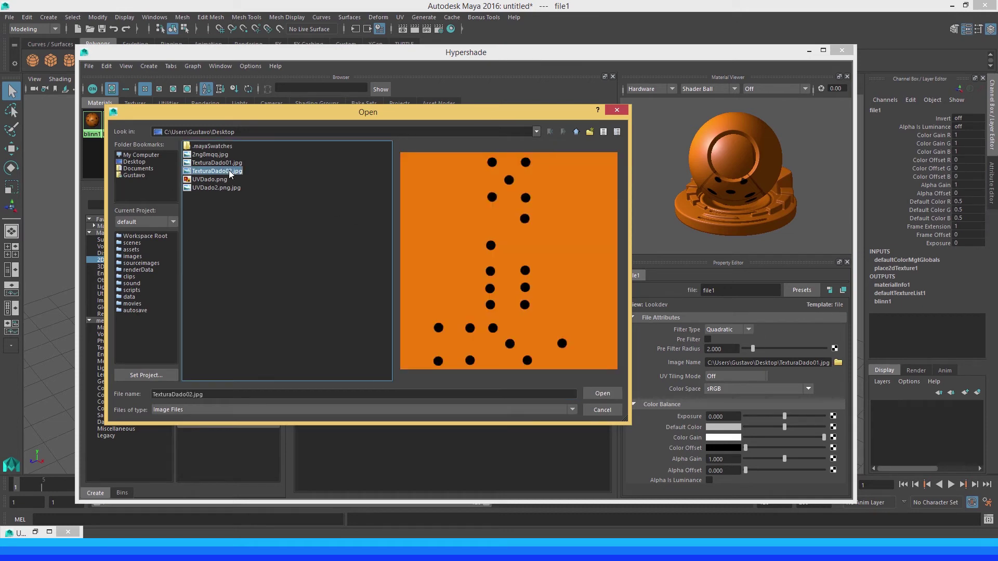
{"action": "left_click", "coordinate": [596, 392]}
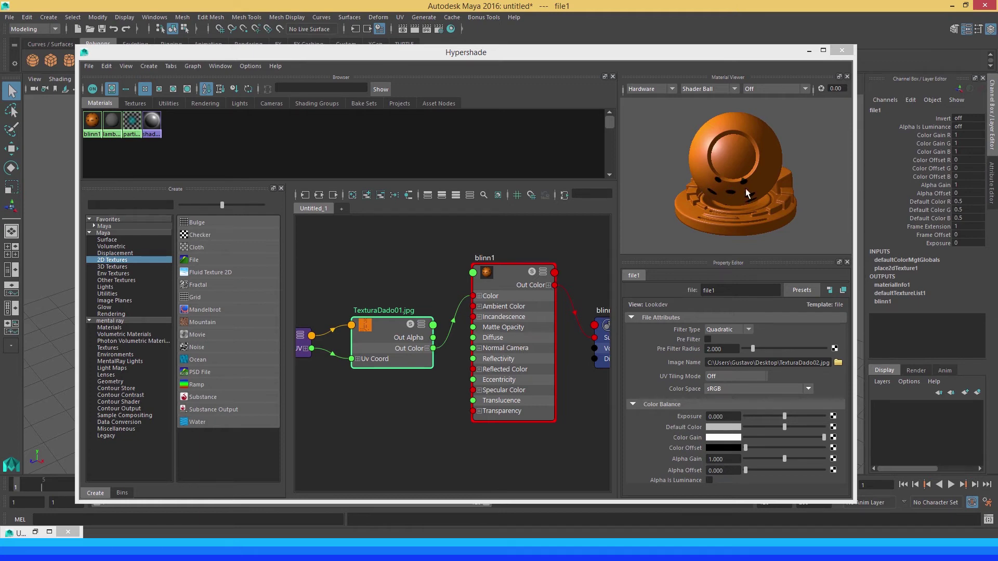
{"action": "left_click", "coordinate": [809, 50]}
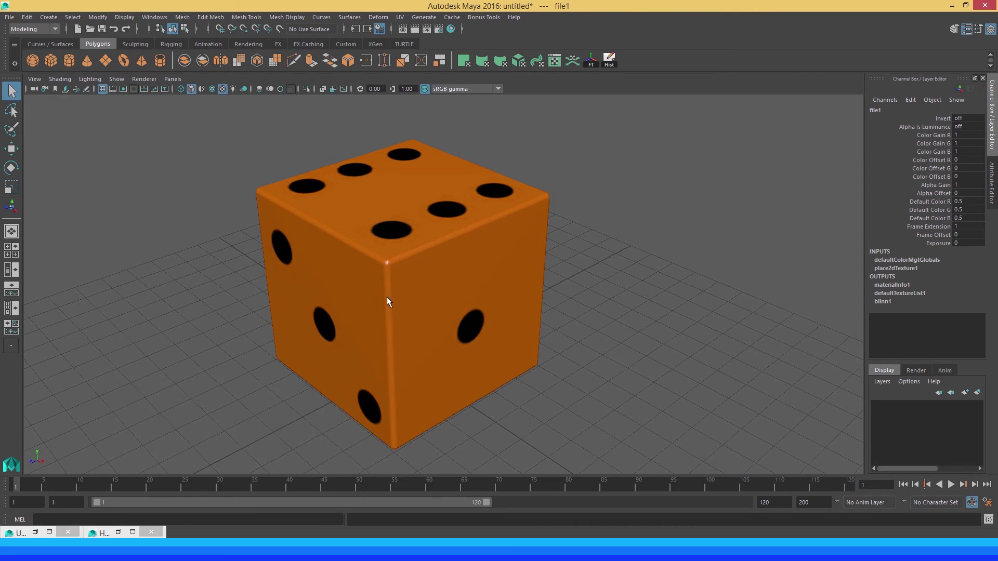
{"action": "mouse_move", "coordinate": [387, 298]}
{"action": "left_mouse_down", "text": "alt"}
{"action": "mouse_move", "coordinate": [479, 285]}
{"action": "mouse_move", "coordinate": [387, 299]}
{"action": "left_mouse_up", "text": "alt"}
Restore the Hypershade, clear the outdated node graph and graph the input and output connections of blinn1 again.
{"action": "left_click", "coordinate": [117, 534]}
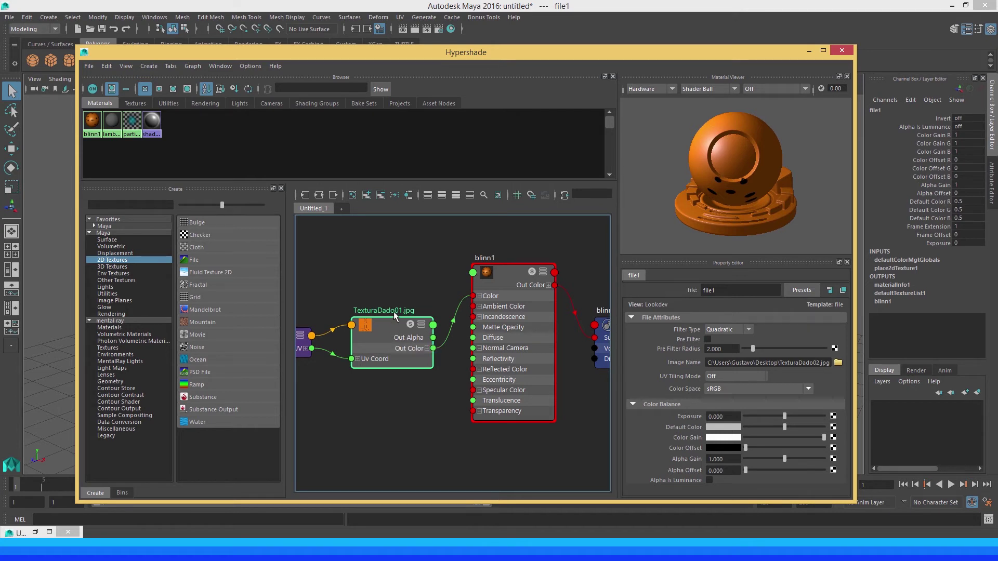
{"action": "left_click", "coordinate": [394, 276]}
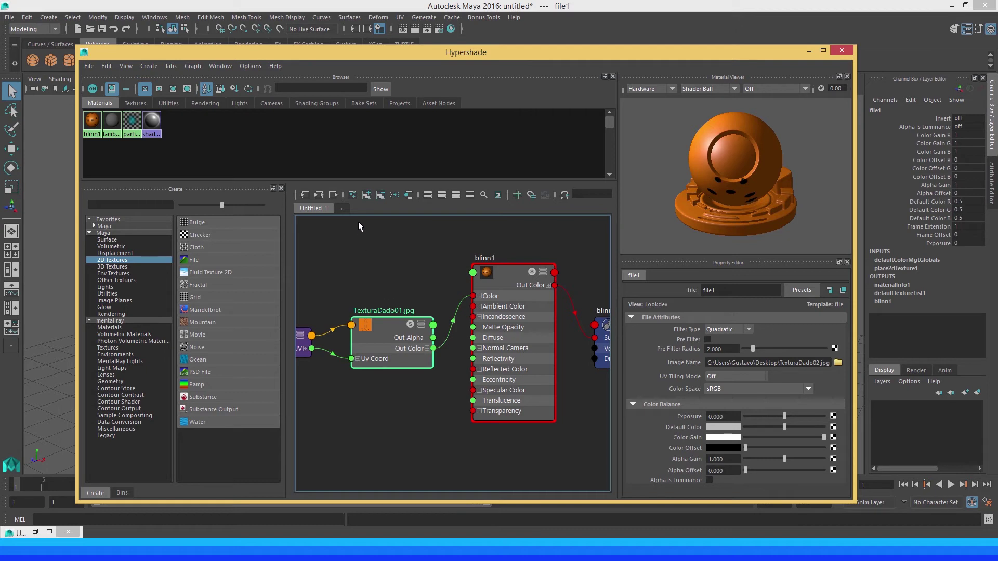
{"action": "left_click", "coordinate": [352, 196]}
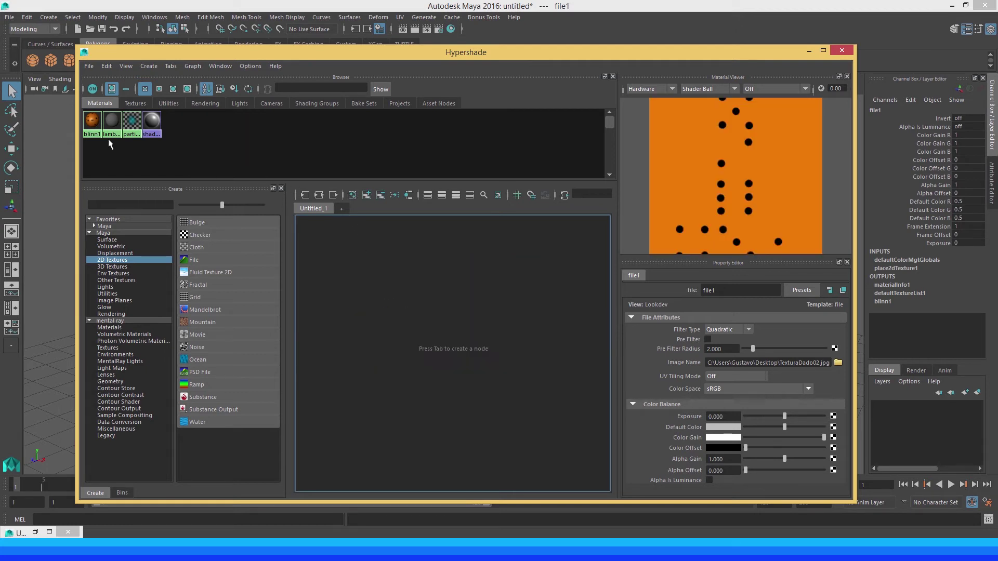
{"action": "left_click", "coordinate": [94, 125]}
{"action": "left_click", "coordinate": [320, 196]}
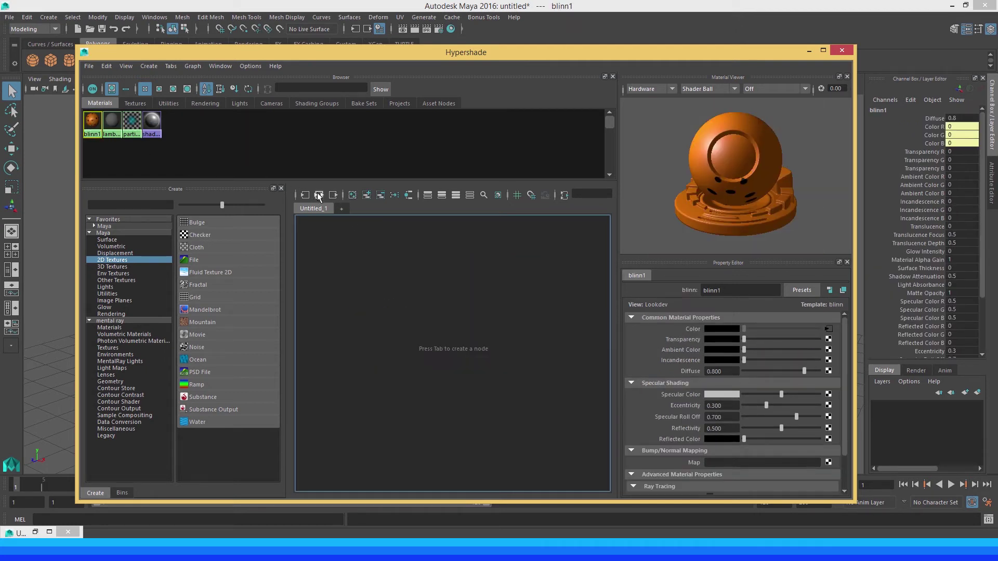
{"action": "scroll", "coordinate": [412, 323], "scroll_direction": "up", "scroll_amount": 5}
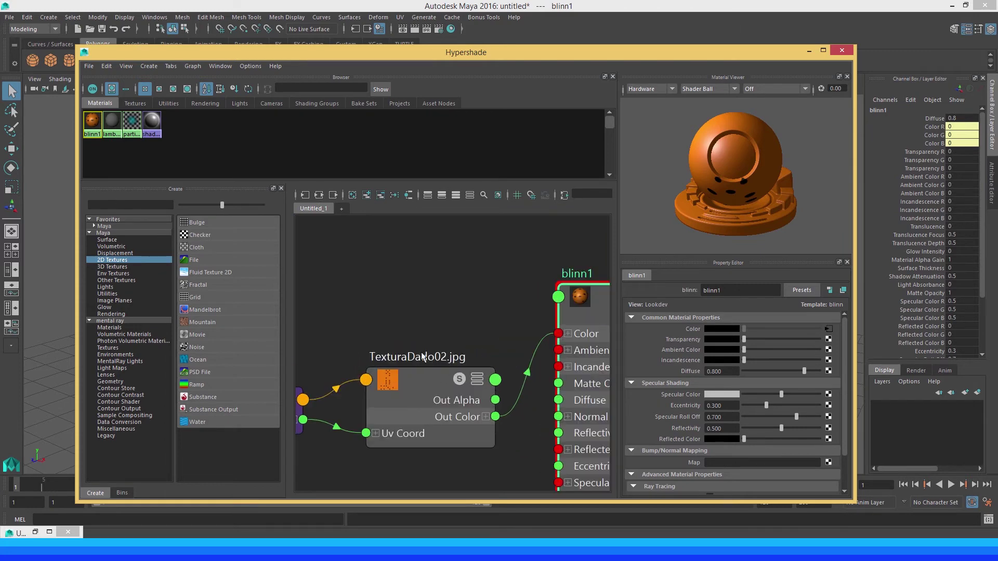
{"action": "right_click_drag", "start_coordinate": [458, 339], "coordinate": [317, 250], "text": "alt"}
{"action": "middle_click_drag", "start_coordinate": [452, 311], "coordinate": [405, 307], "text": "alt"}
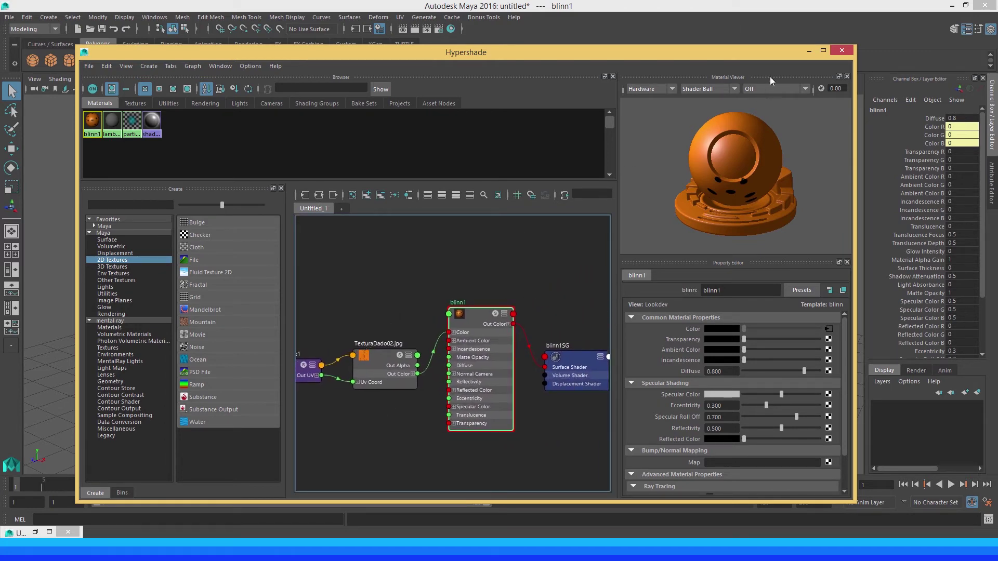
Minimize the Hypershade, inspect the die's faces from several sides and hide the viewport grid.
{"action": "left_click", "coordinate": [809, 50]}
{"action": "left_click_drag", "start_coordinate": [506, 238], "coordinate": [439, 322], "text": "alt"}
{"action": "left_click_drag", "start_coordinate": [358, 347], "coordinate": [373, 254], "text": "alt"}
{"action": "scroll", "coordinate": [395, 278], "scroll_direction": "up", "scroll_amount": 3}
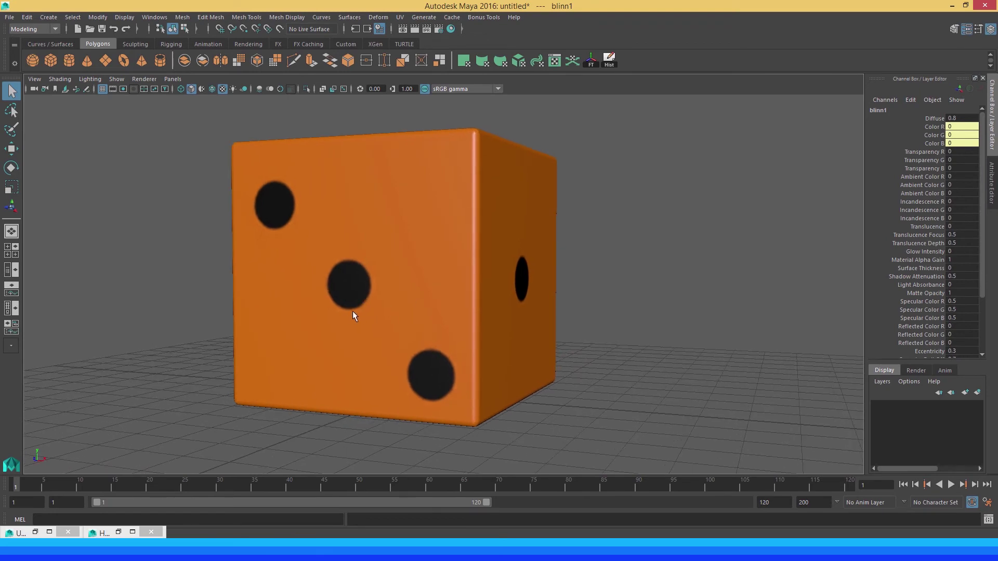
{"action": "left_click_drag", "start_coordinate": [432, 311], "coordinate": [414, 297], "text": "alt"}
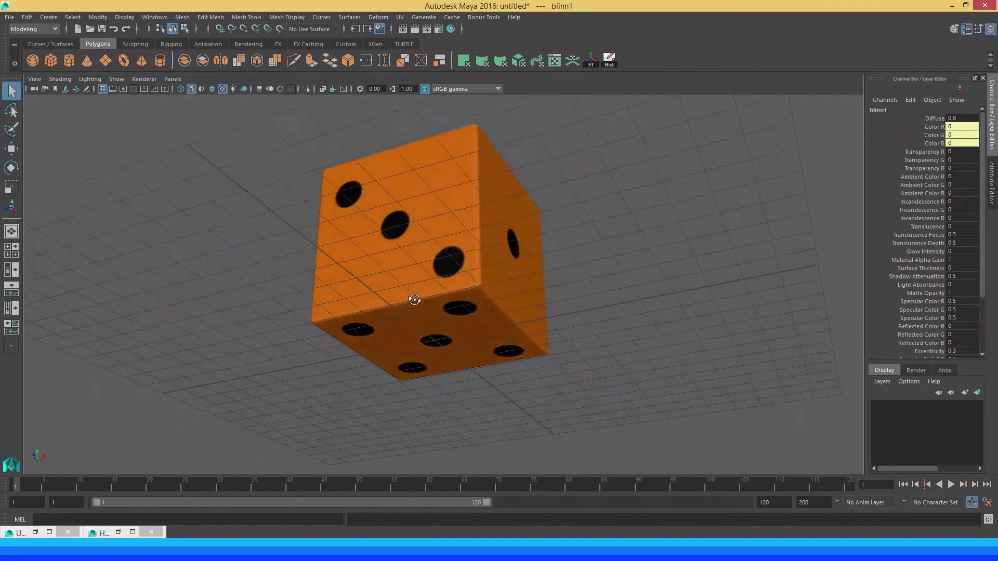
{"action": "left_click", "coordinate": [99, 89]}
{"action": "left_click_drag", "start_coordinate": [295, 291], "coordinate": [276, 343], "text": "alt"}
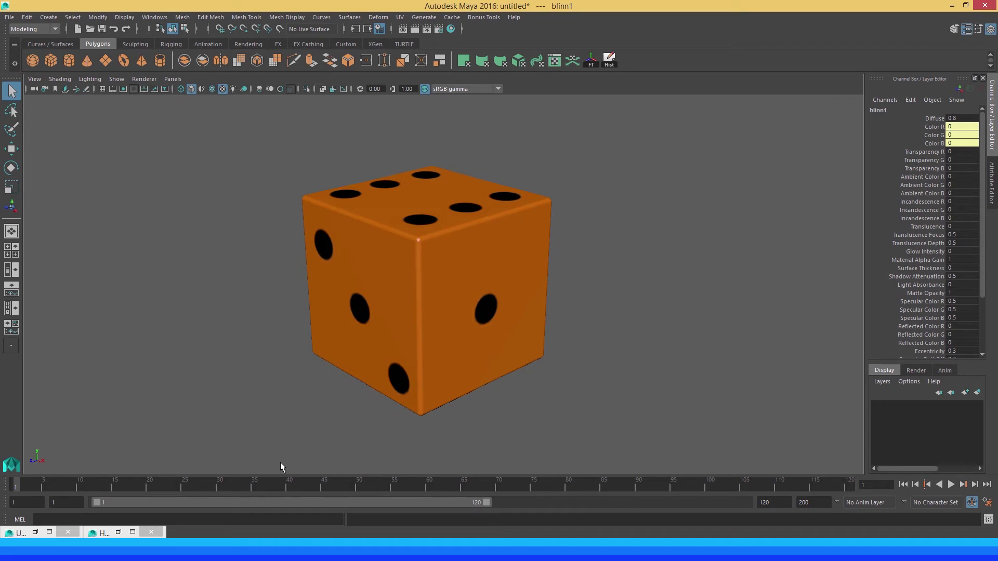
Switch to the Chrome browser, return to the dice texture image results and close the Dice Model preview.
{"action": "mouse_move", "coordinate": [331, 550]}
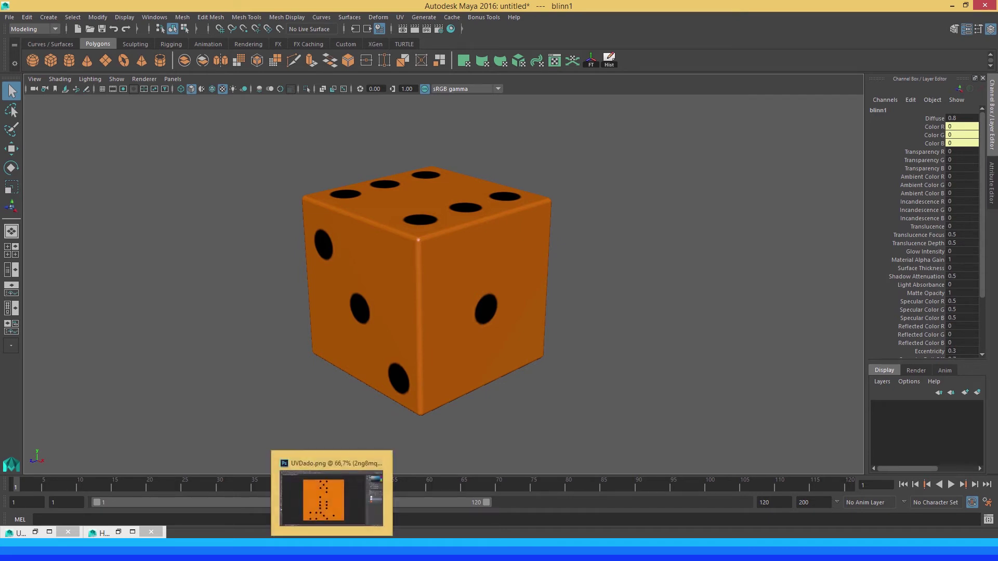
{"action": "left_click", "coordinate": [115, 528]}
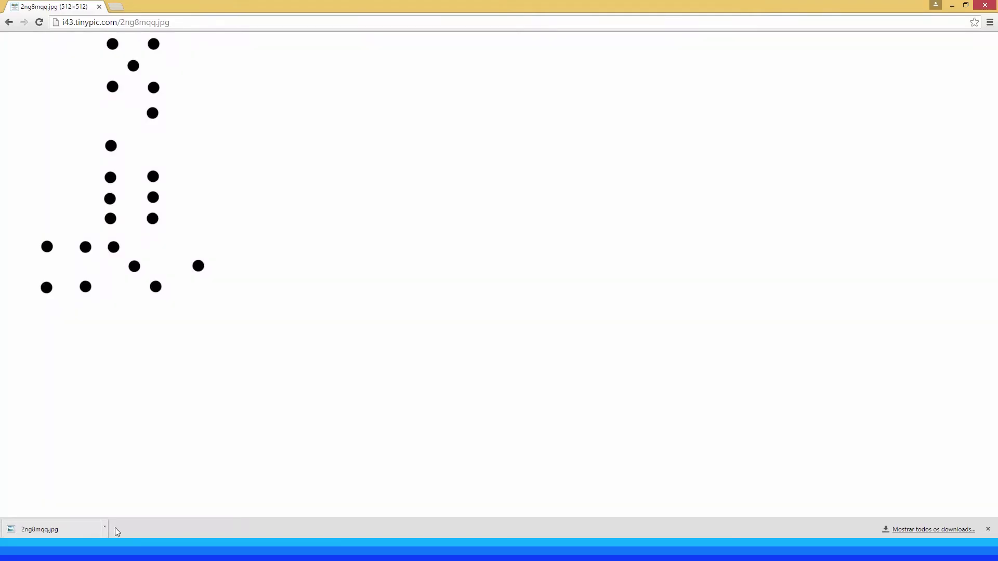
{"action": "left_click", "coordinate": [9, 22]}
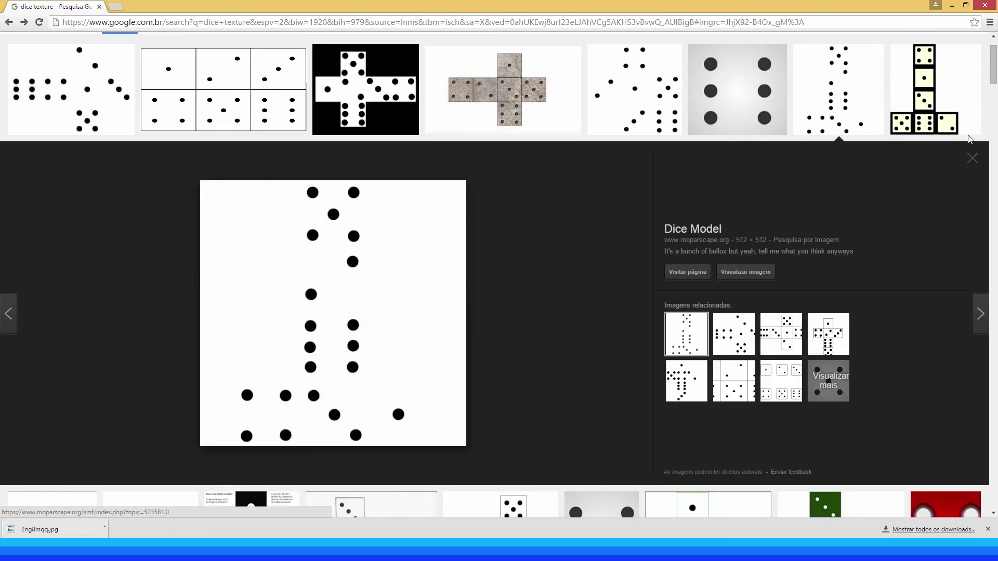
{"action": "left_click", "coordinate": [972, 158]}
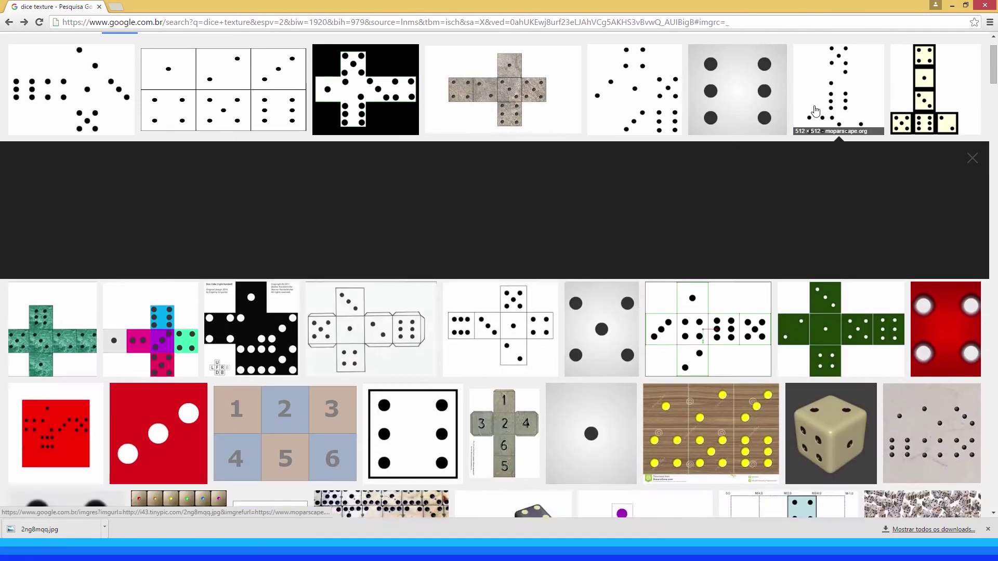
Preview the stone-textured dice layout from opengl.org, close it and look through the other dice texture images.
{"action": "scroll", "coordinate": [502, 196], "scroll_direction": "up", "scroll_amount": 1}
{"action": "left_click", "coordinate": [503, 177]}
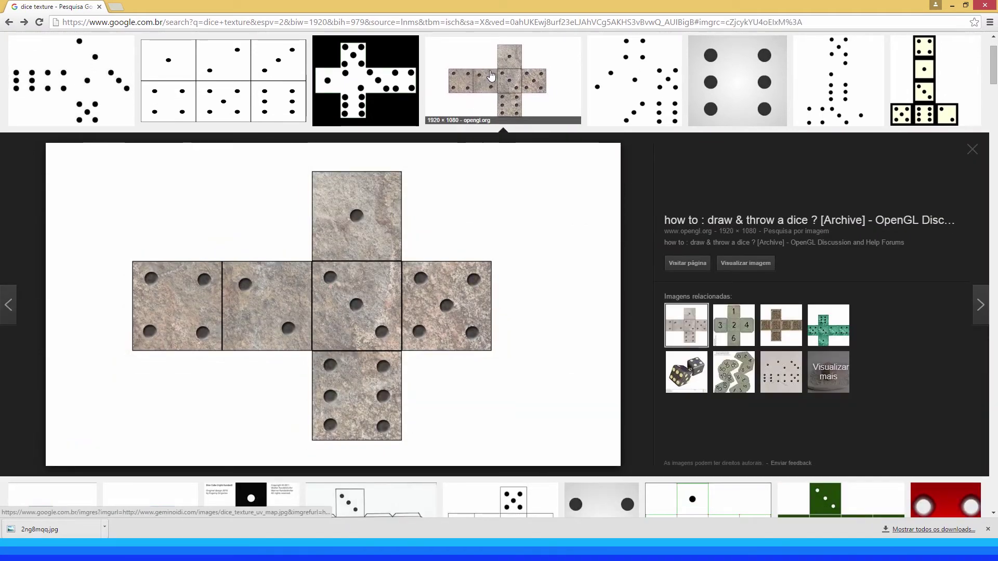
{"action": "left_click", "coordinate": [469, 117]}
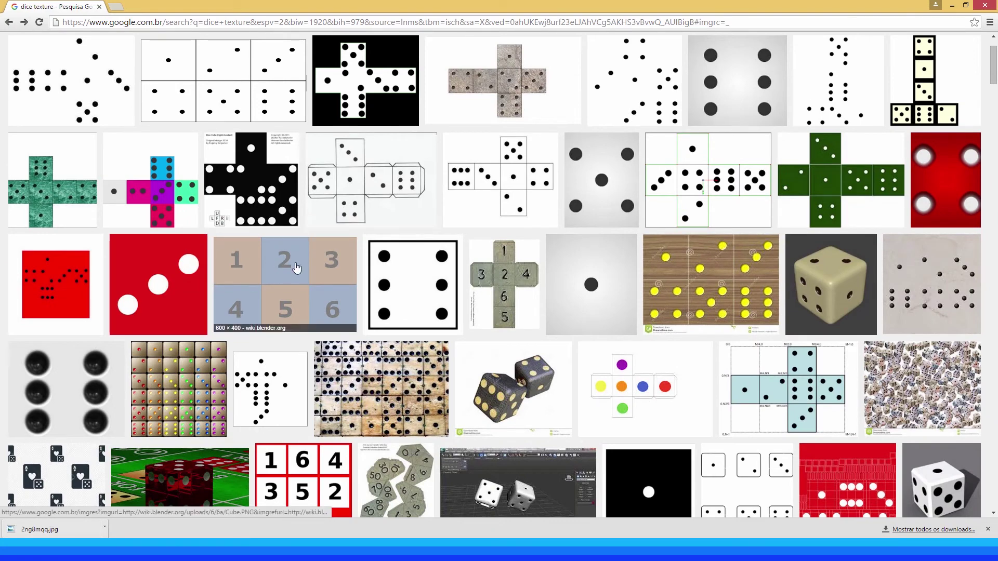
{"action": "scroll", "coordinate": [301, 272], "scroll_direction": "down", "scroll_amount": 1}
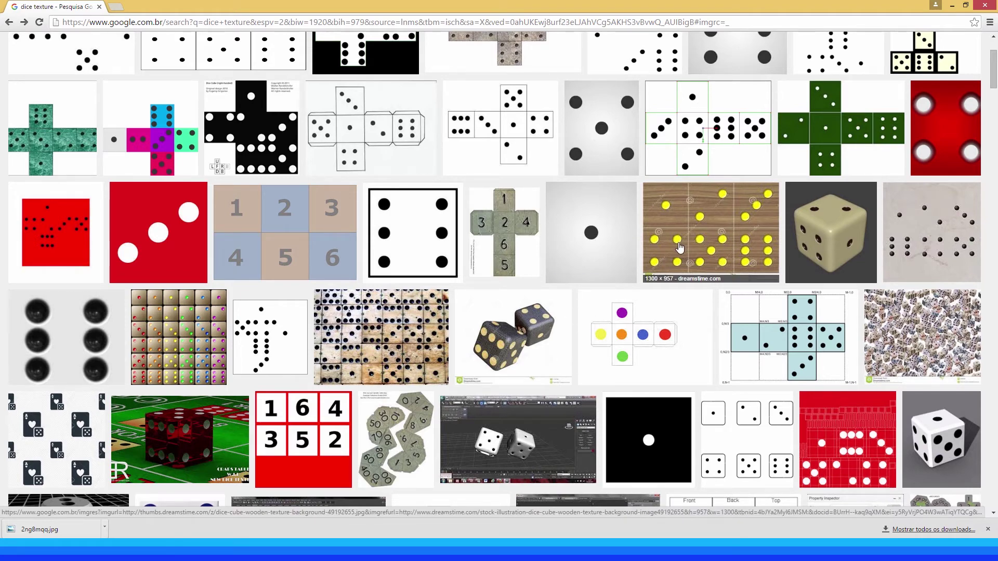
{"action": "scroll", "coordinate": [679, 248], "scroll_direction": "up", "scroll_amount": 3}
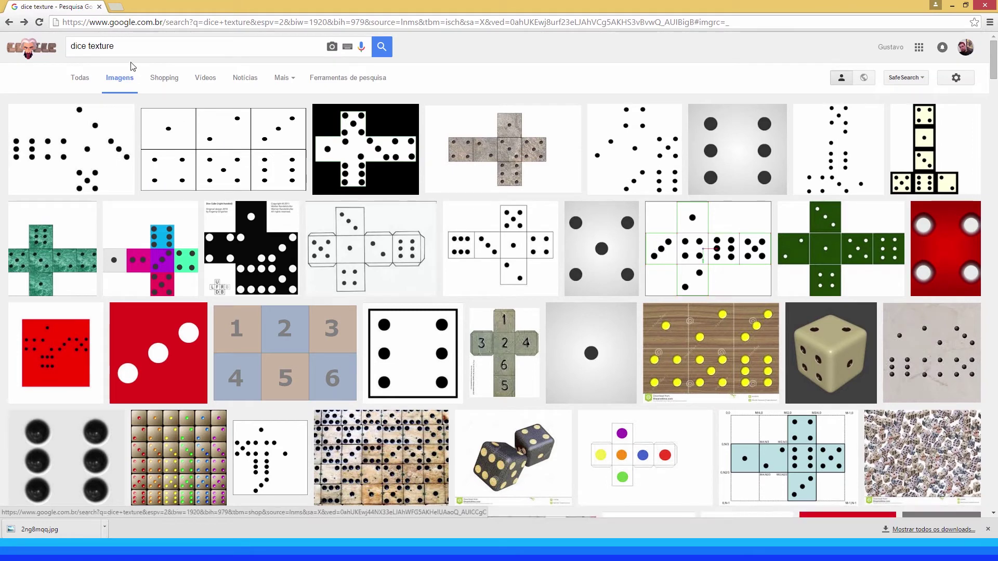
Change the image search from dice to "wood texture" and run it.
{"action": "double_click", "coordinate": [80, 45]}
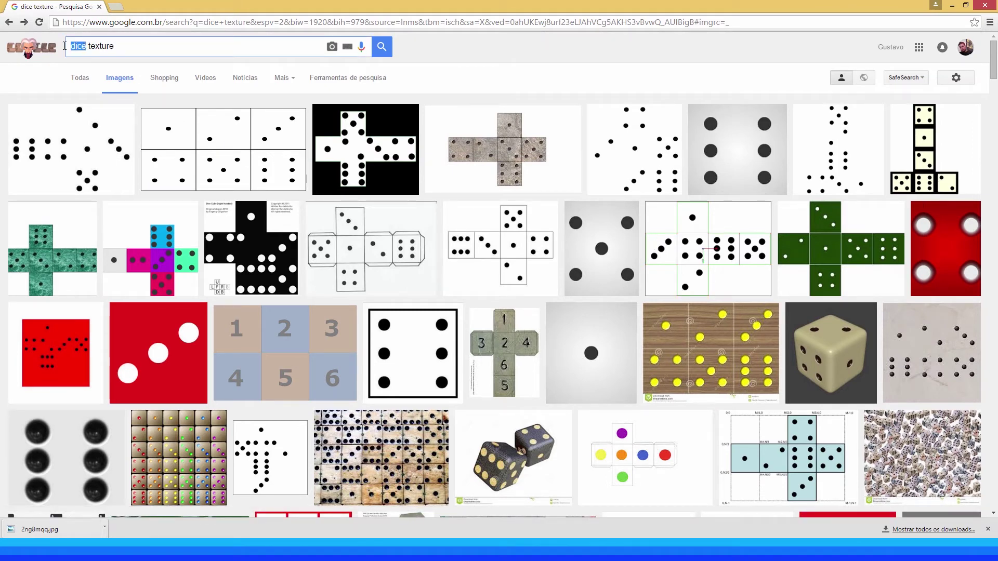
{"action": "type", "text": "wood"}
{"action": "key", "text": "Return"}
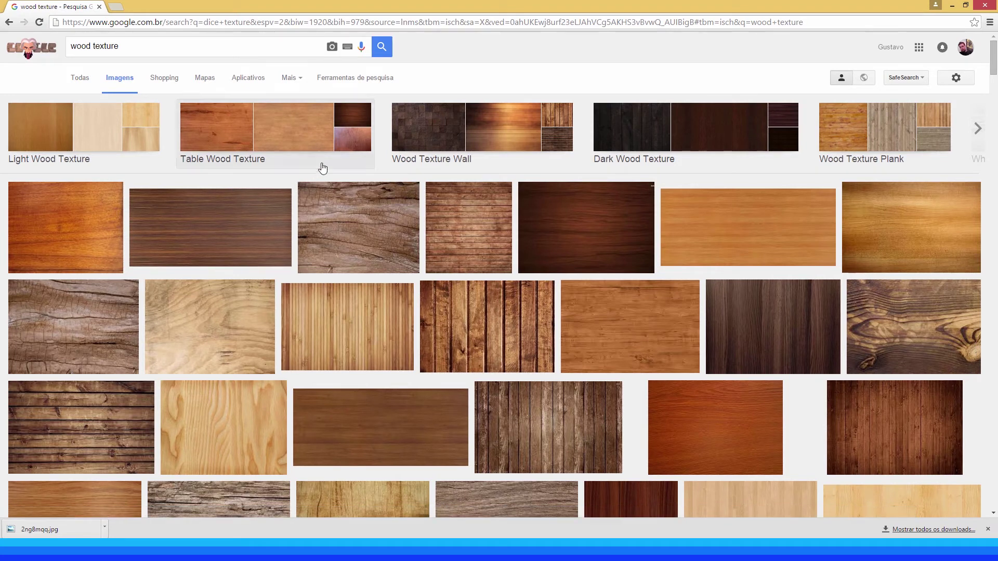
Browse the wood texture images and open the preview of the dark striped 3390 × 1507 wood image from bgfons.com.
{"action": "scroll", "coordinate": [295, 187], "scroll_direction": "down", "scroll_amount": 1}
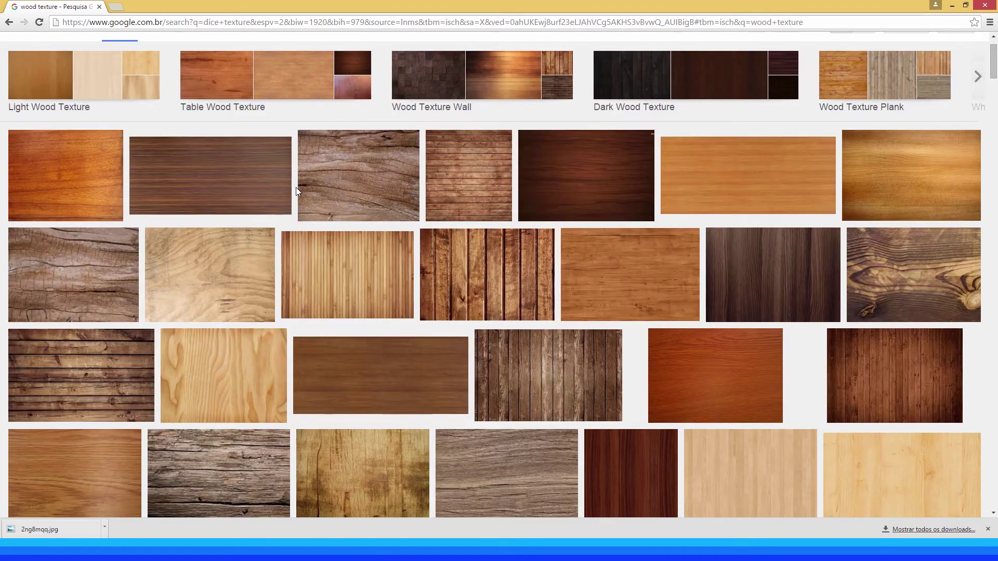
{"action": "scroll", "coordinate": [296, 192], "scroll_direction": "down", "scroll_amount": 1}
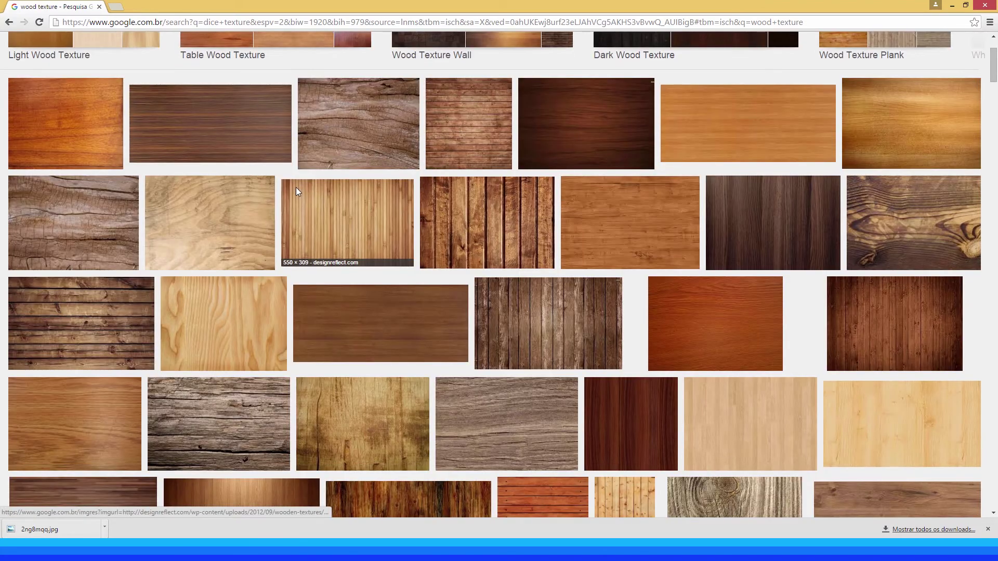
{"action": "scroll", "coordinate": [295, 187], "scroll_direction": "up", "scroll_amount": 1}
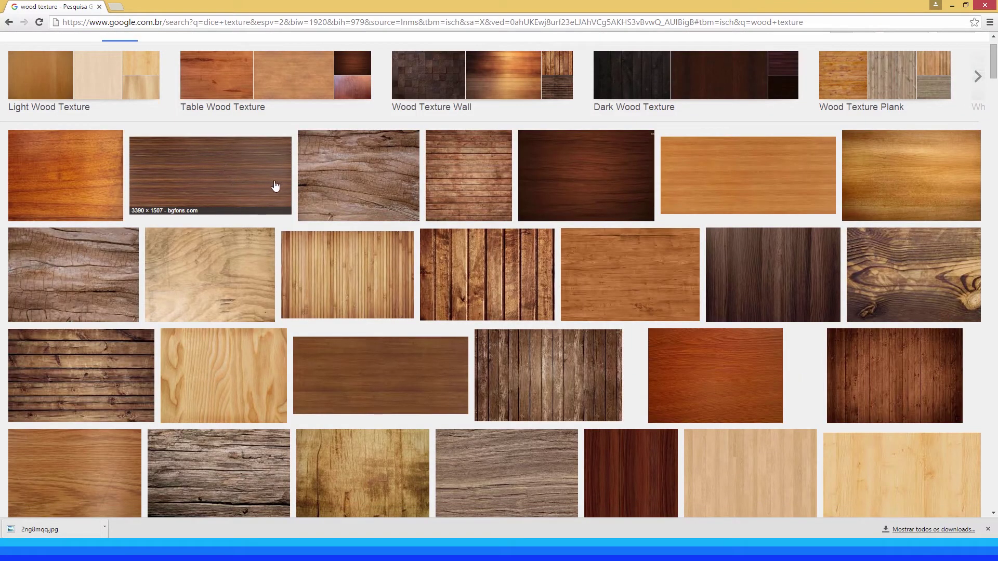
{"action": "scroll", "coordinate": [297, 184], "scroll_direction": "down", "scroll_amount": 1}
{"action": "scroll", "coordinate": [298, 180], "scroll_direction": "down", "scroll_amount": 3}
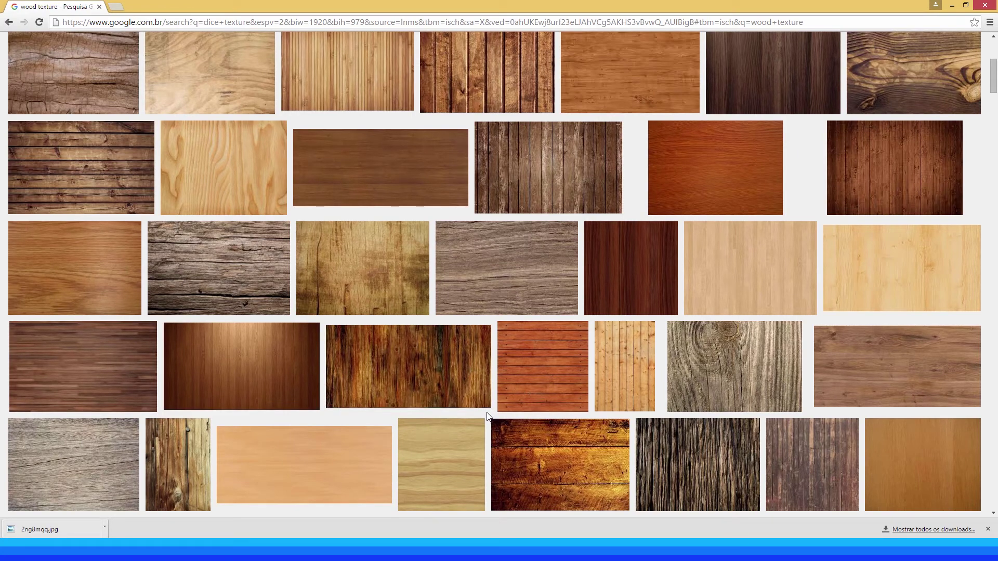
{"action": "scroll", "coordinate": [487, 416], "scroll_direction": "down", "scroll_amount": 1}
{"action": "scroll", "coordinate": [487, 416], "scroll_direction": "down", "scroll_amount": 1}
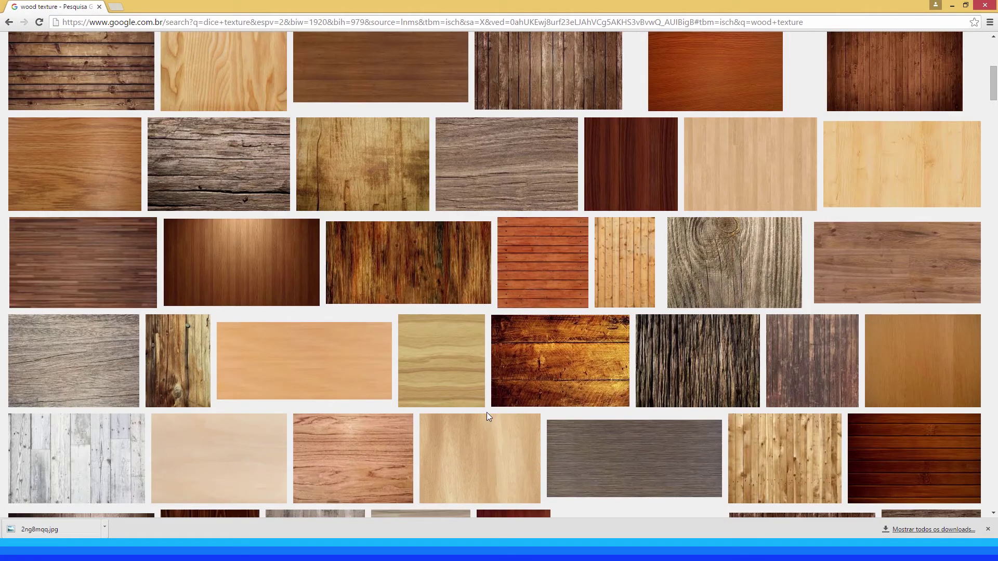
{"action": "scroll", "coordinate": [486, 412], "scroll_direction": "down", "scroll_amount": 2}
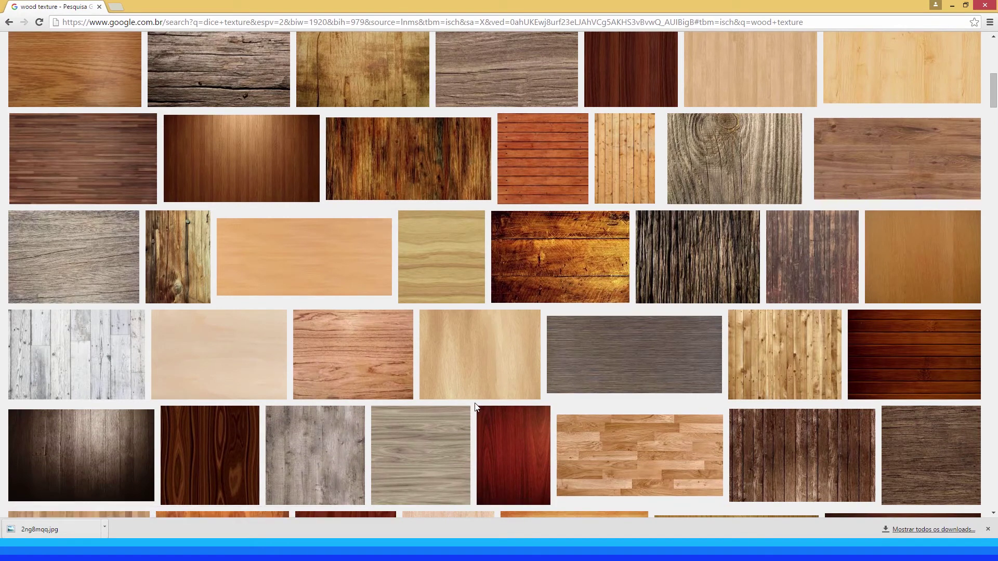
{"action": "scroll", "coordinate": [475, 405], "scroll_direction": "down", "scroll_amount": 2}
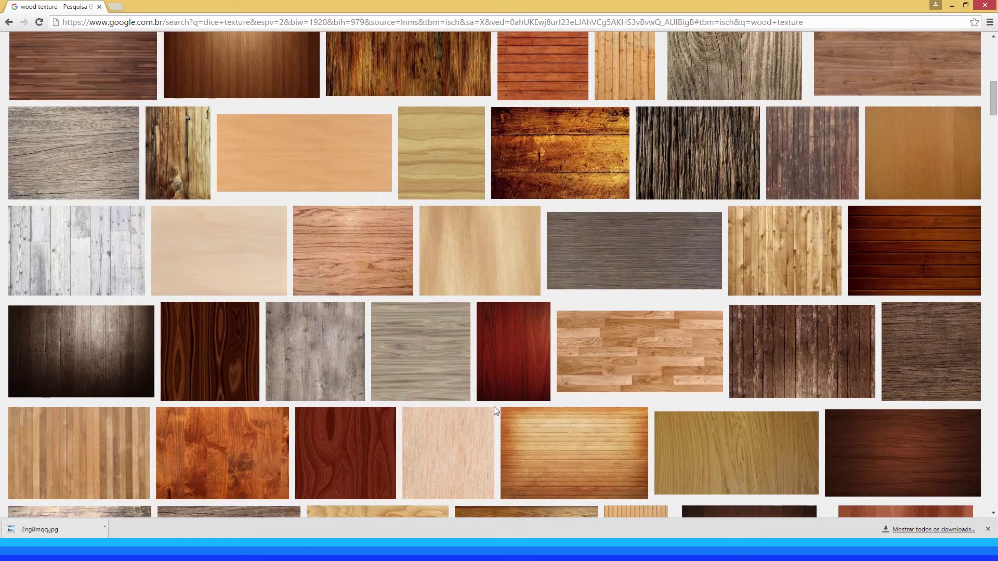
{"action": "scroll", "coordinate": [500, 408], "scroll_direction": "down", "scroll_amount": 2}
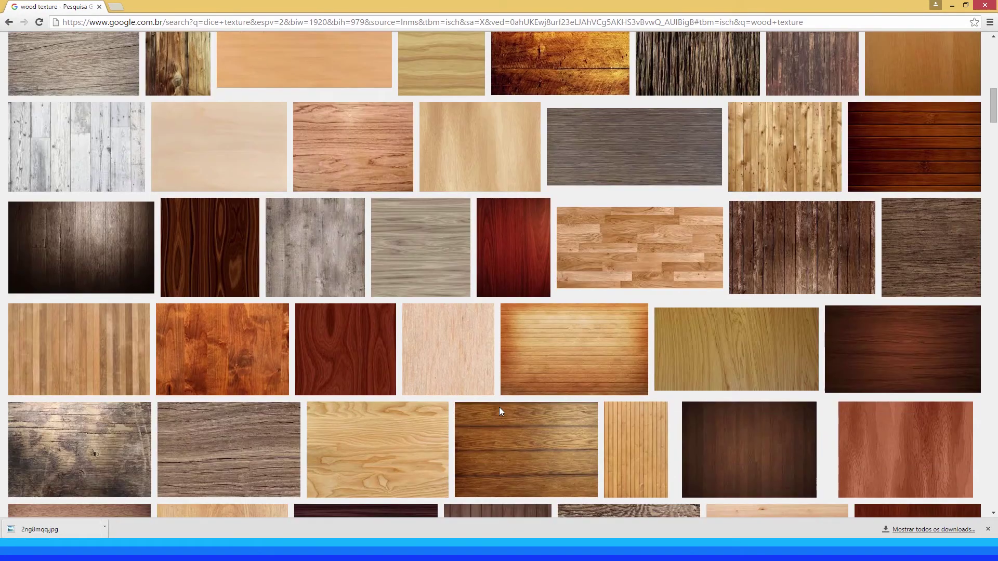
{"action": "scroll", "coordinate": [464, 401], "scroll_direction": "down", "scroll_amount": 3}
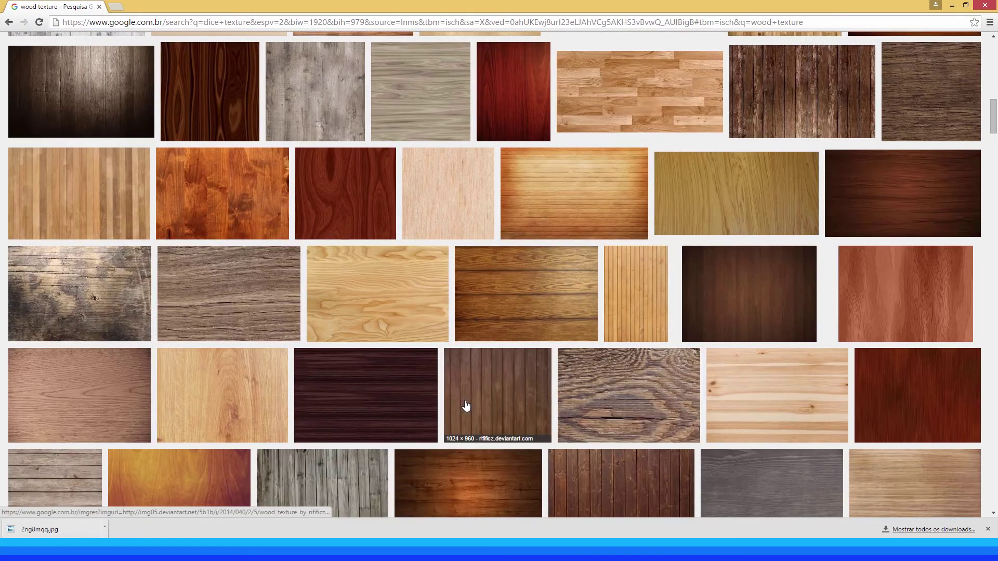
{"action": "scroll", "coordinate": [466, 406], "scroll_direction": "down", "scroll_amount": 1}
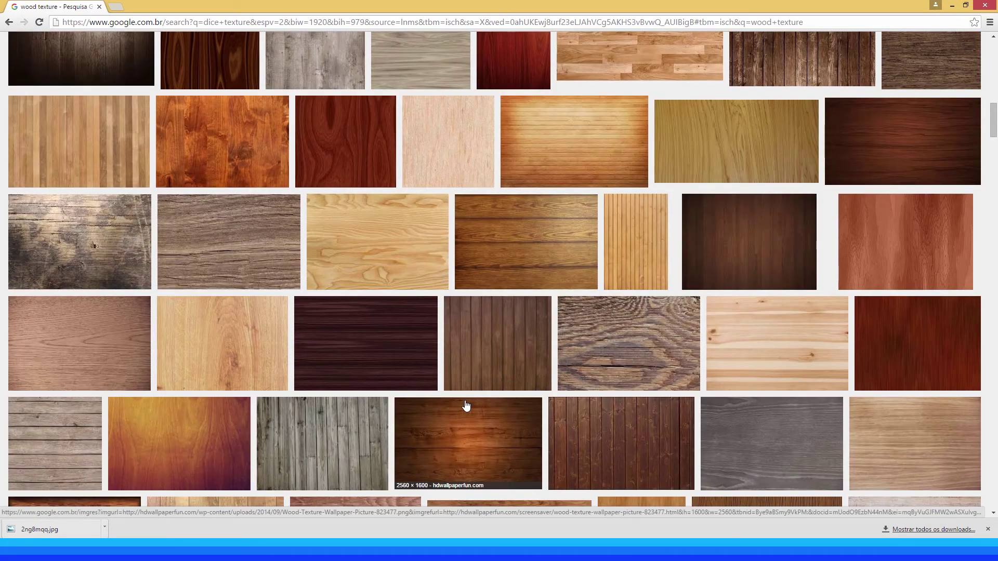
{"action": "scroll", "coordinate": [466, 406], "scroll_direction": "down", "scroll_amount": 3}
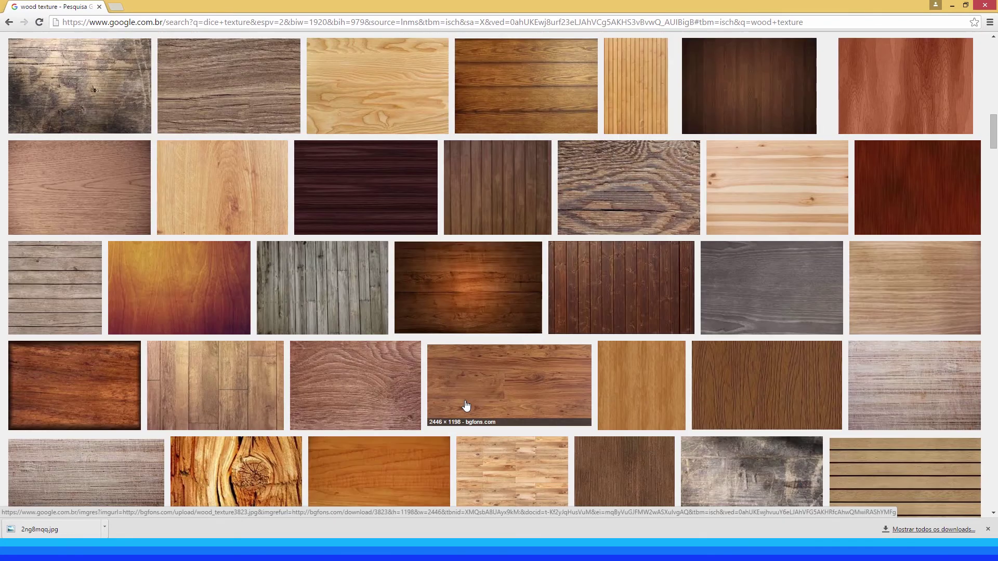
{"action": "scroll", "coordinate": [427, 400], "scroll_direction": "down", "scroll_amount": 1}
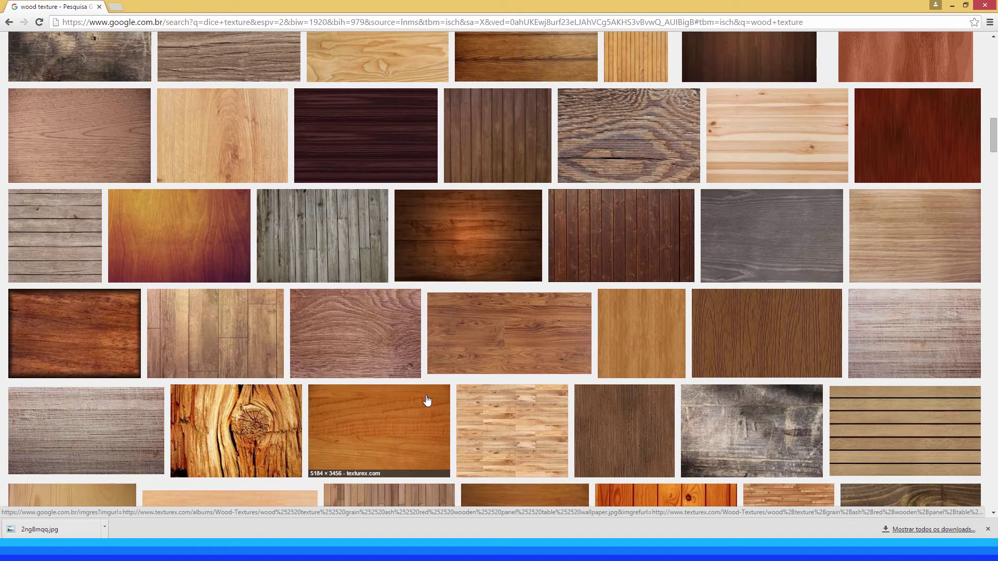
{"action": "scroll", "coordinate": [427, 400], "scroll_direction": "up", "scroll_amount": 7}
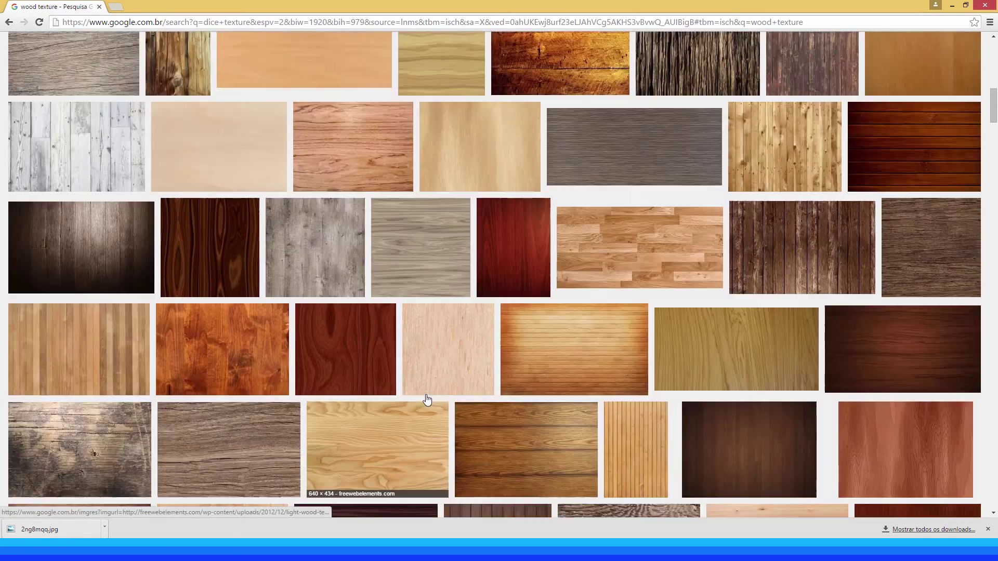
{"action": "scroll", "coordinate": [427, 401], "scroll_direction": "up", "scroll_amount": 8}
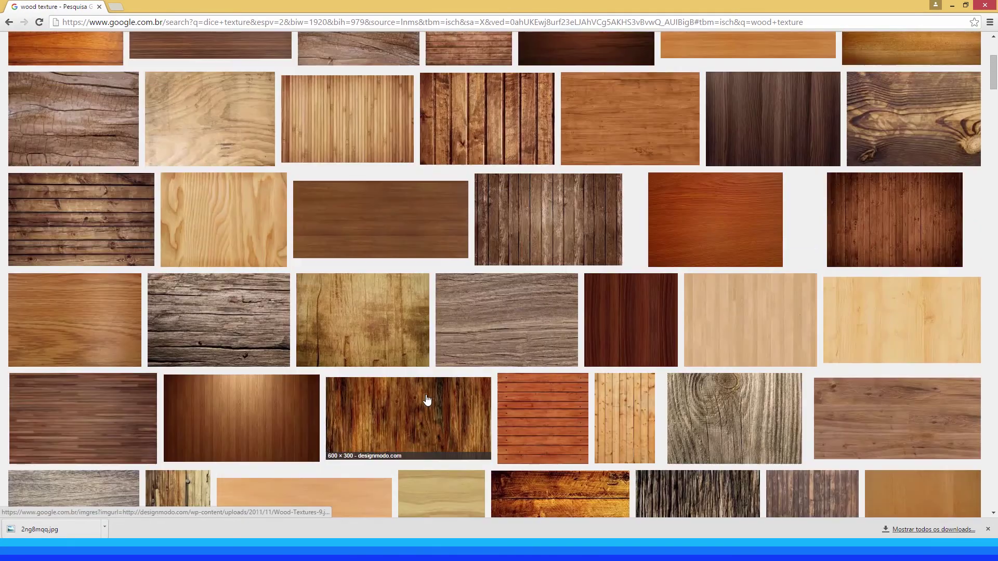
{"action": "scroll", "coordinate": [427, 400], "scroll_direction": "up", "scroll_amount": 4}
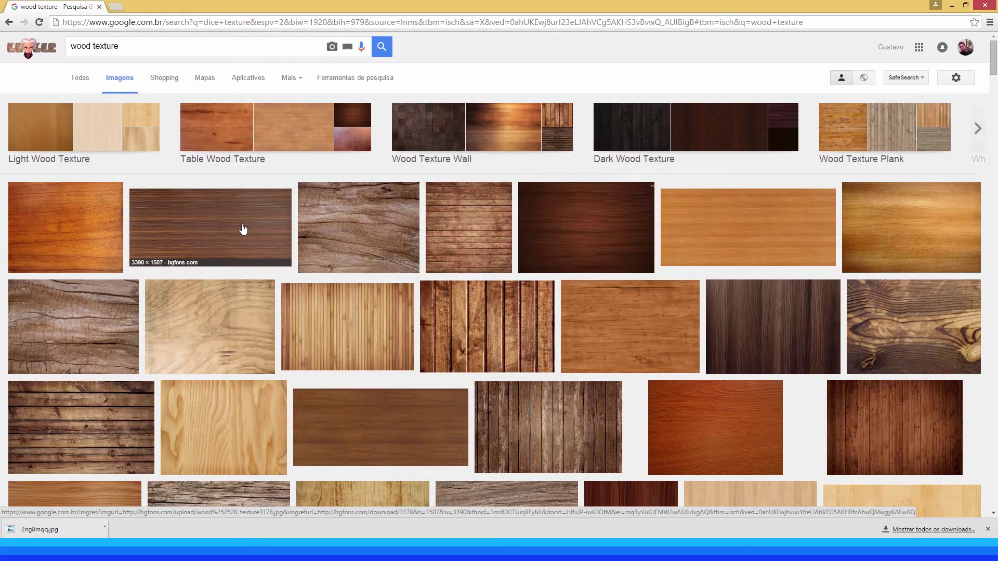
{"action": "left_click", "coordinate": [243, 229]}
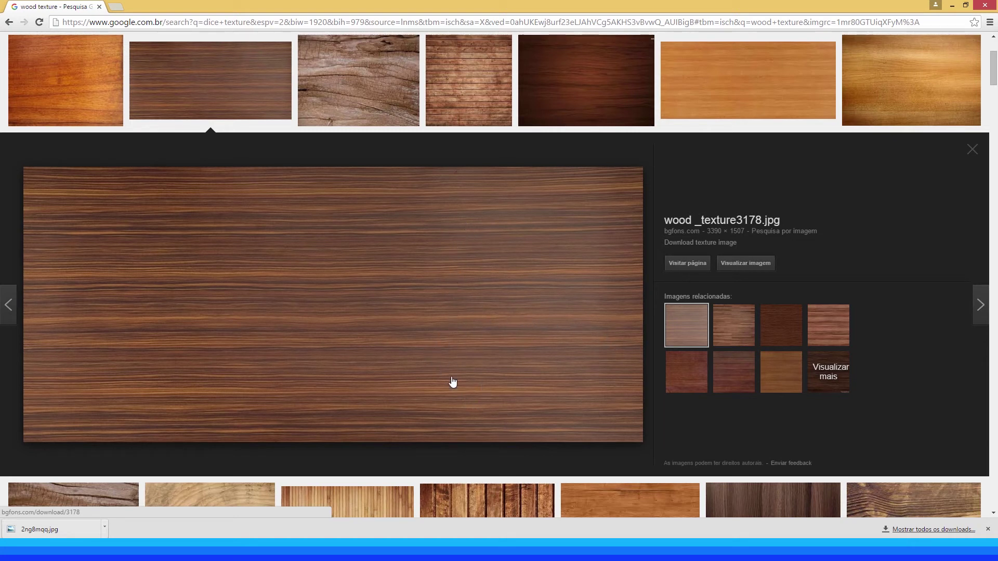
Open the wood image at full size and save it to the desktop as the JPEG wood _texture3178.
{"action": "left_click", "coordinate": [757, 264]}
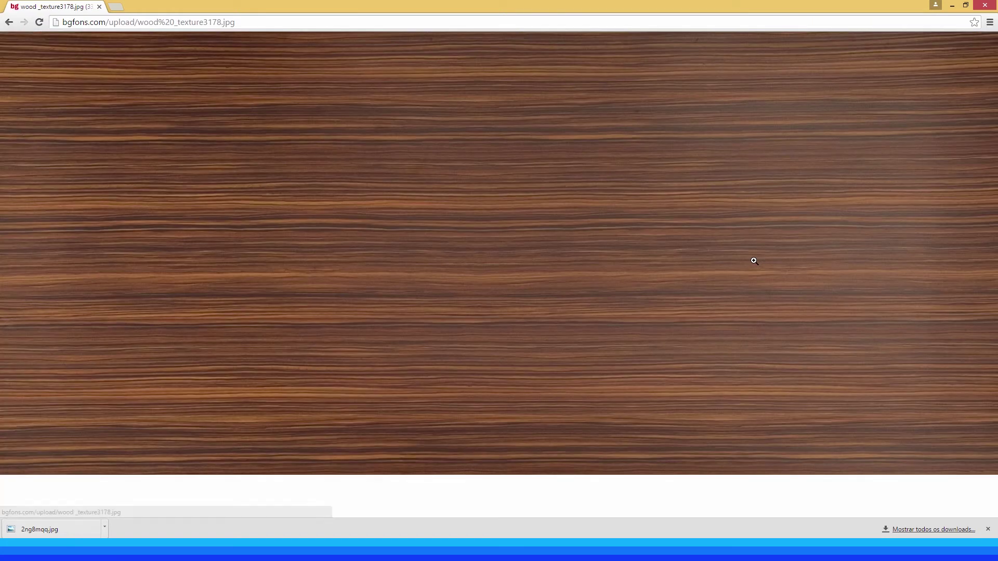
{"action": "right_click", "coordinate": [387, 244]}
{"action": "left_click", "coordinate": [411, 264]}
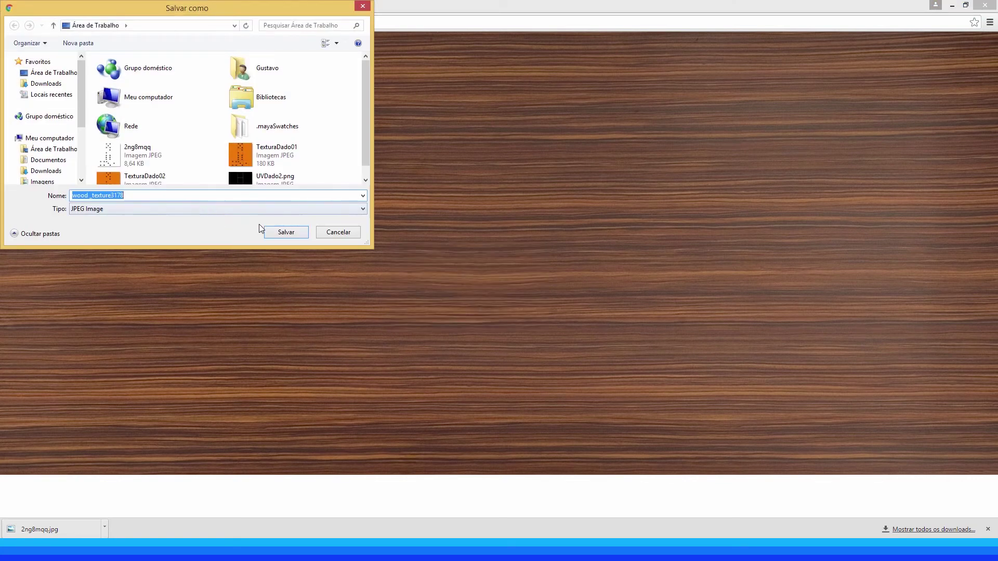
{"action": "left_click", "coordinate": [286, 232]}
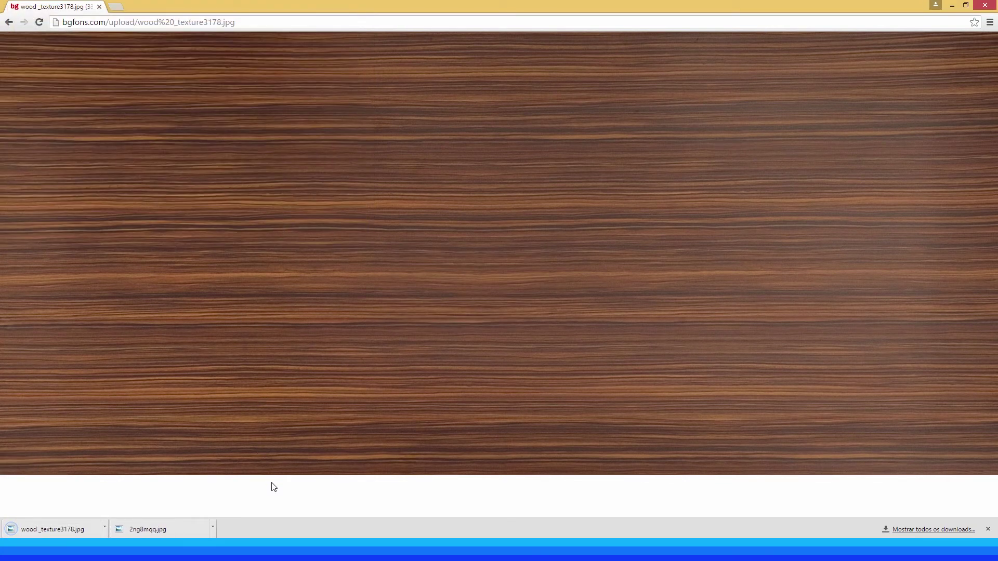
Switch to Photoshop, minimize the Chrome and Maya windows, and place wood _texture3178 from the desktop into UVDado.png.
{"action": "key", "text": "alt+Tab"}
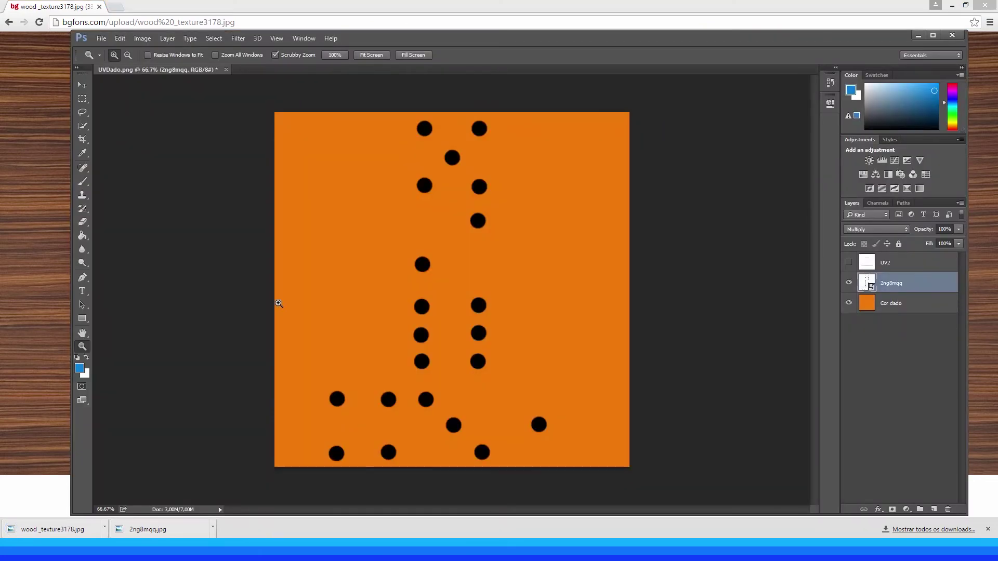
{"action": "left_click", "coordinate": [952, 5]}
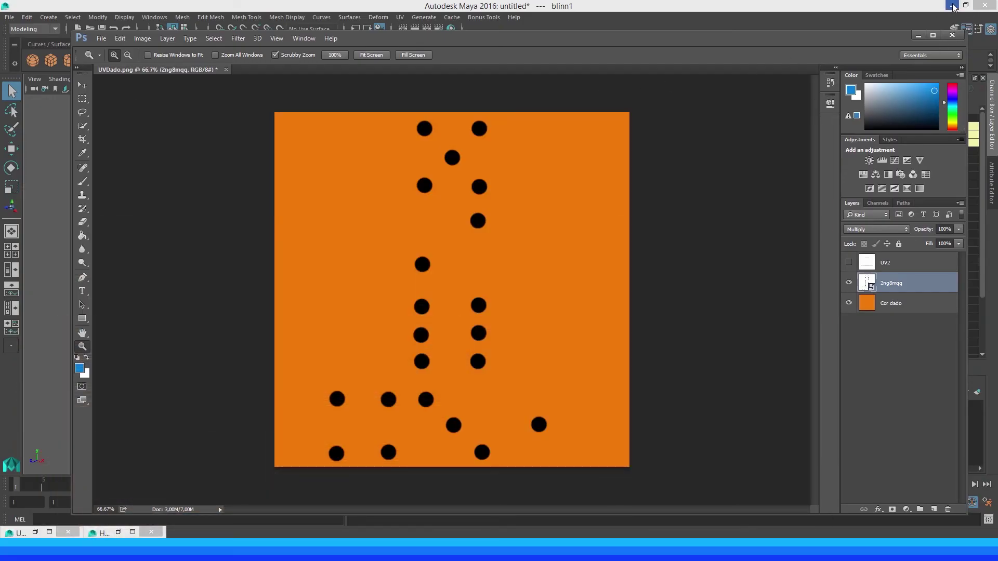
{"action": "left_click", "coordinate": [965, 7]}
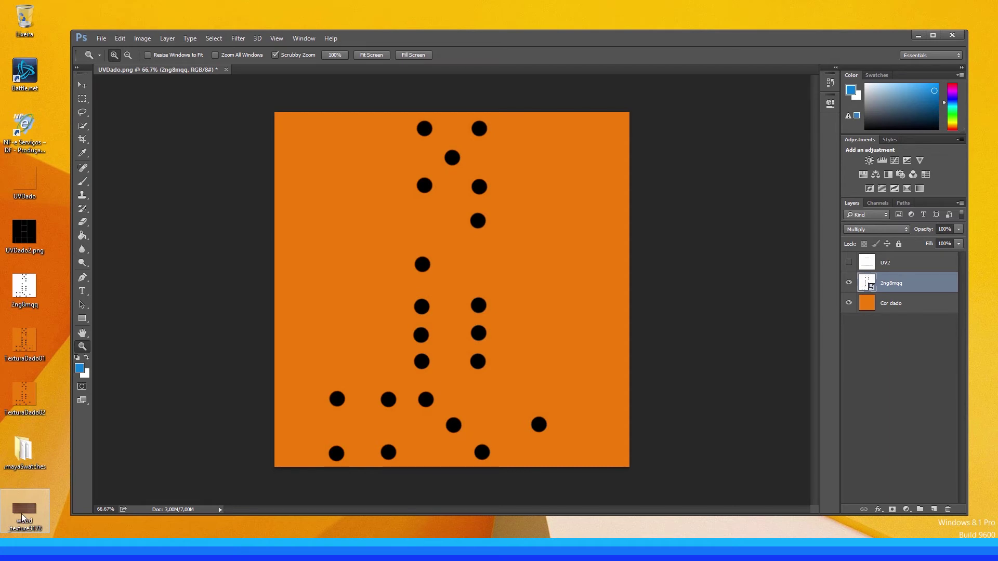
{"action": "left_click_drag", "start_coordinate": [23, 515], "coordinate": [339, 431]}
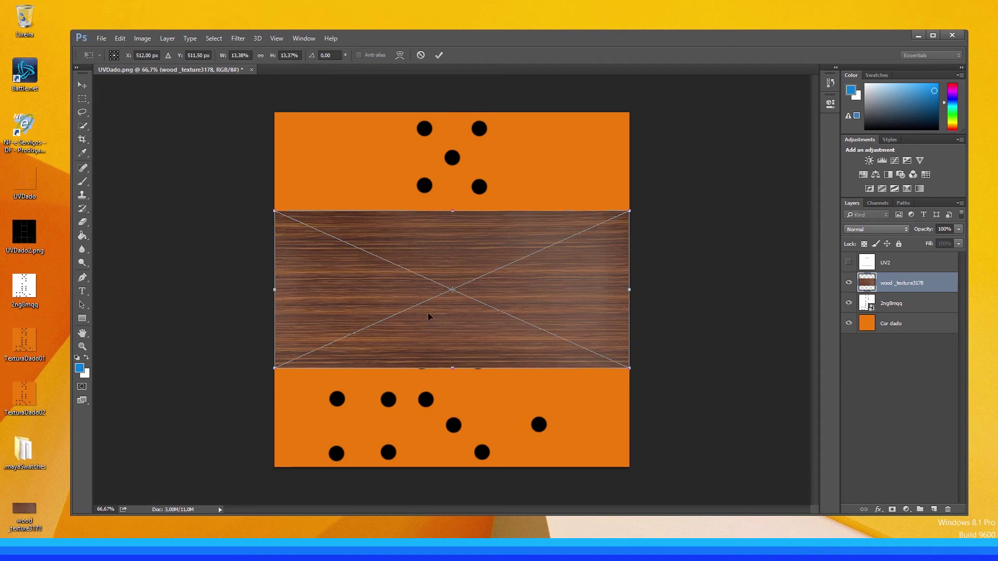
Scale the placed wood texture proportionally to about 12% and center it along the canvas's lower edge.
{"action": "left_click_drag", "start_coordinate": [430, 263], "coordinate": [428, 319]}
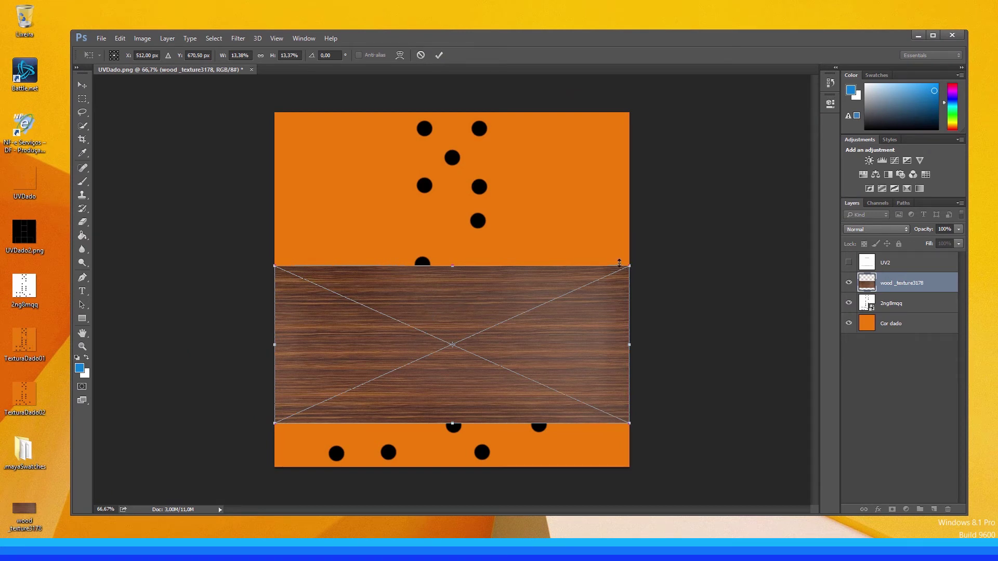
{"action": "left_click_drag", "start_coordinate": [548, 291], "coordinate": [548, 337]}
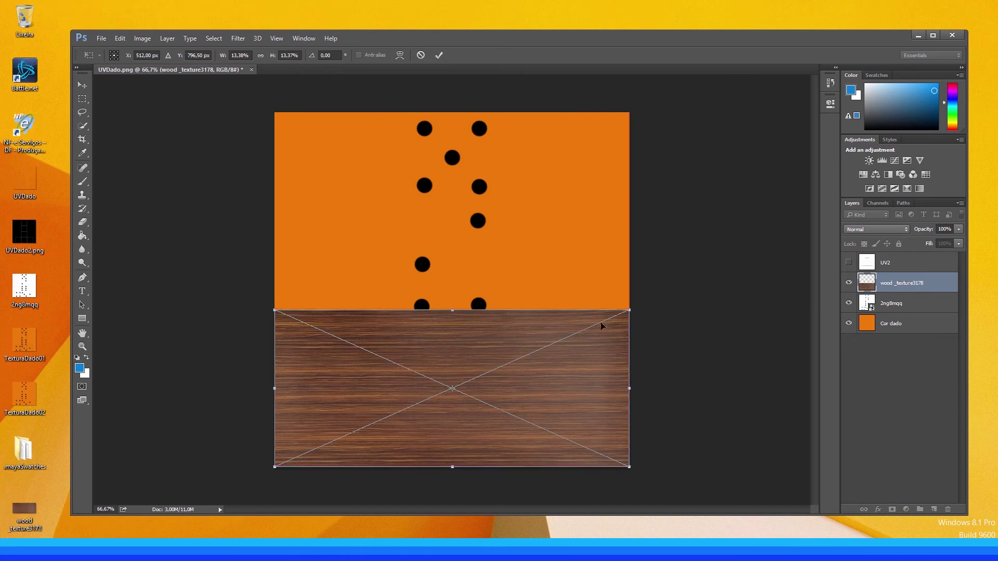
{"action": "left_click_drag", "start_coordinate": [630, 308], "coordinate": [563, 323]}
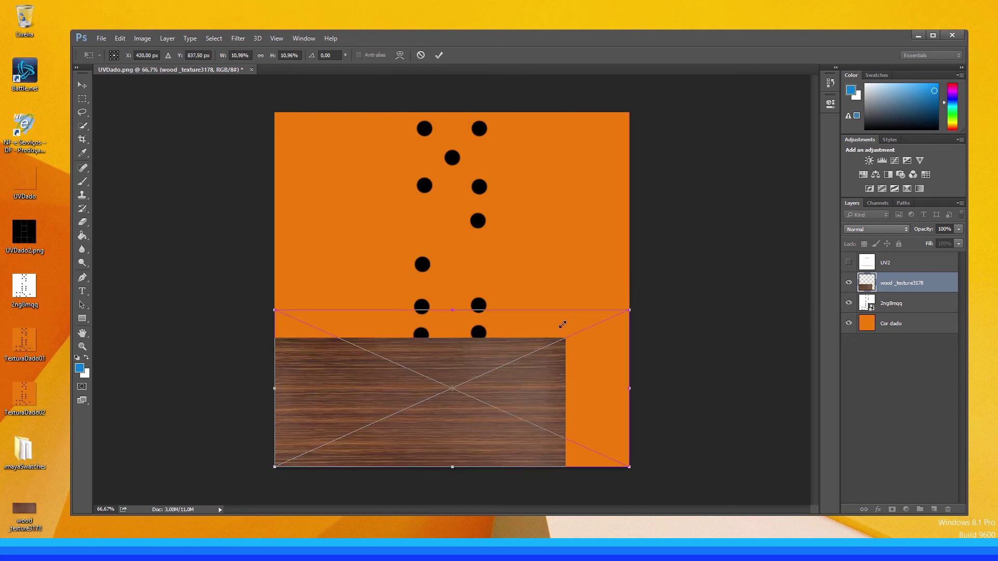
{"action": "key", "text": "ctrl+z"}
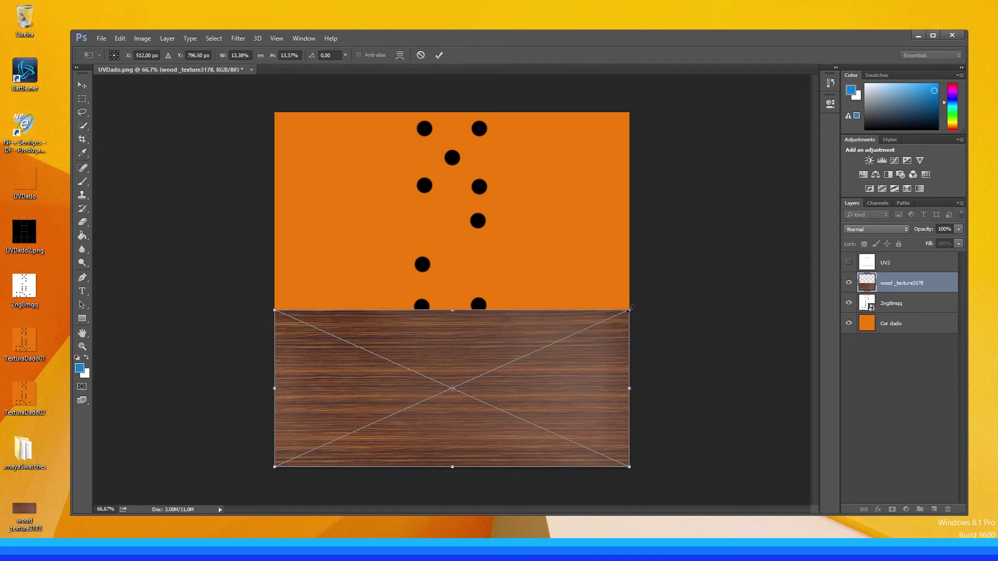
{"action": "left_click_drag", "start_coordinate": [630, 309], "coordinate": [590, 380]}
{"action": "left_click_drag", "start_coordinate": [630, 310], "coordinate": [598, 347]}
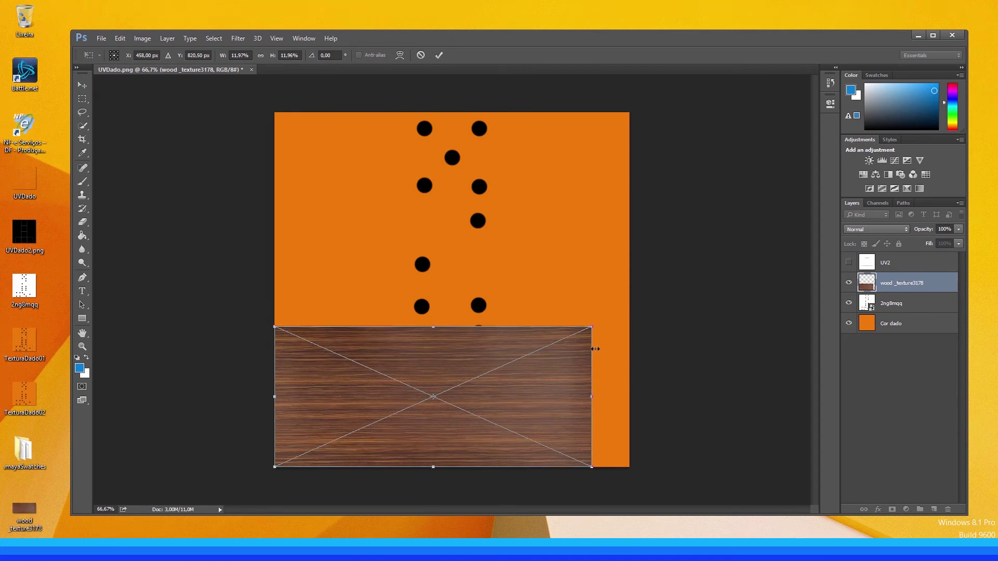
{"action": "key", "text": "Return"}
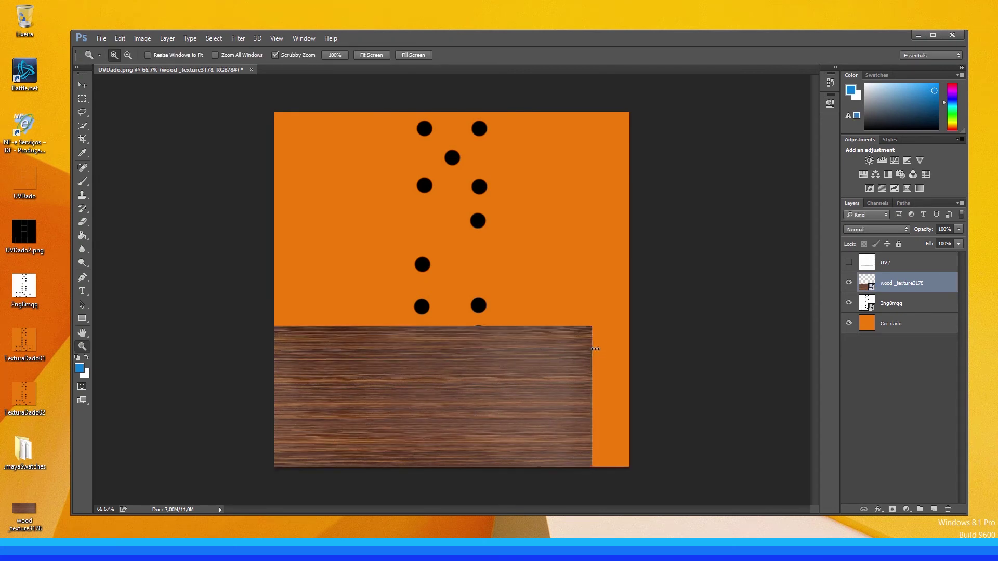
{"action": "key", "text": "v"}
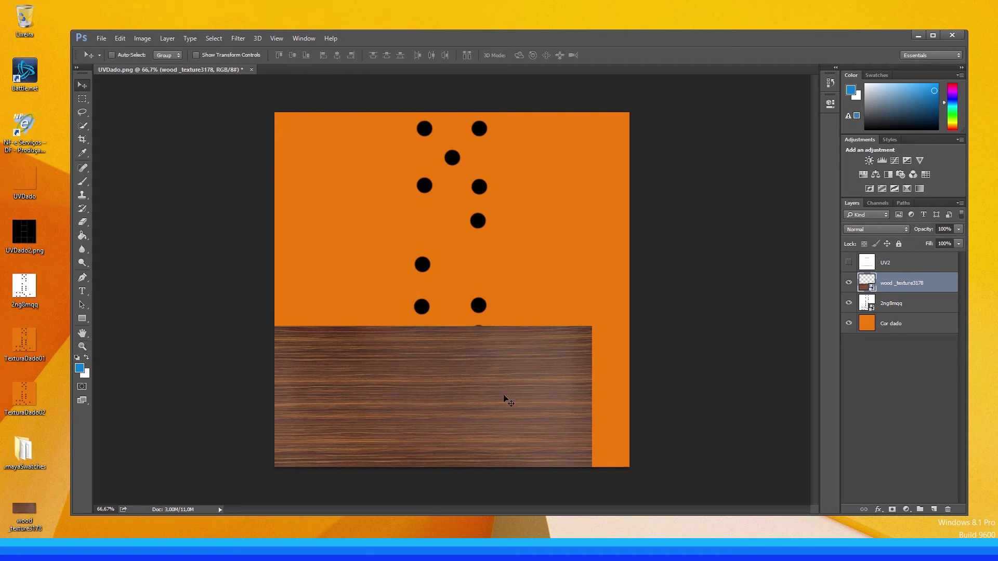
{"action": "left_click_drag", "start_coordinate": [505, 397], "coordinate": [524, 395]}
Show the UV2 layer and move the wood texture layer below the 2ng8mqq dots layer.
{"action": "left_click", "coordinate": [849, 262]}
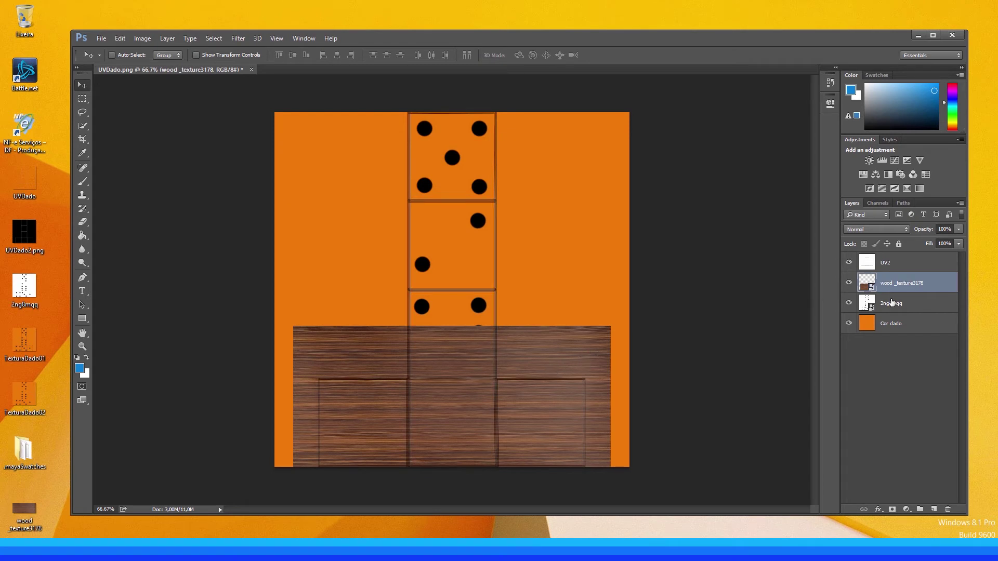
{"action": "left_click_drag", "start_coordinate": [905, 290], "coordinate": [893, 305]}
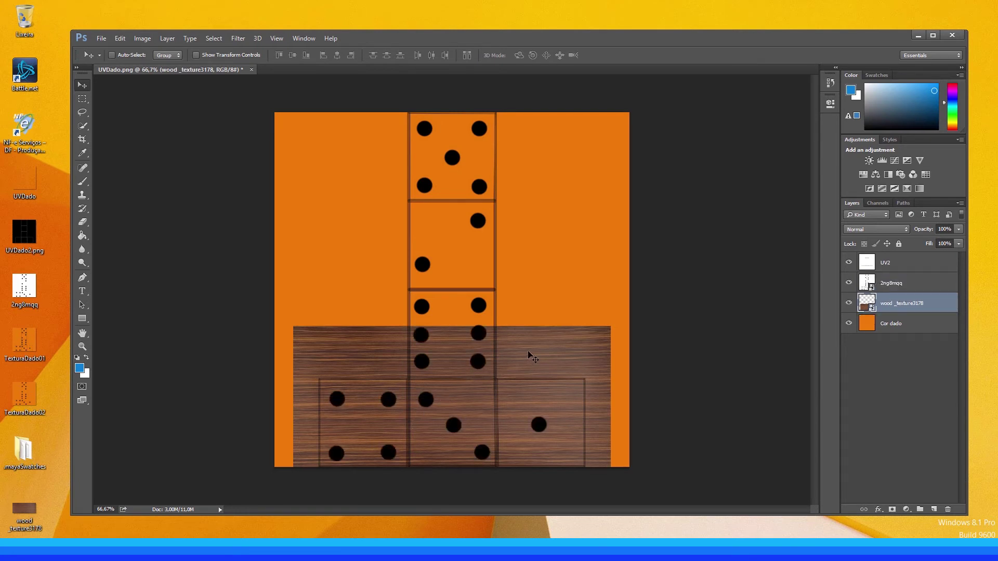
Scale the wood texture to about 10.4% so it just covers the width of the lower row of UV faces.
{"action": "key", "text": "z"}
{"action": "left_click", "coordinate": [476, 383]}
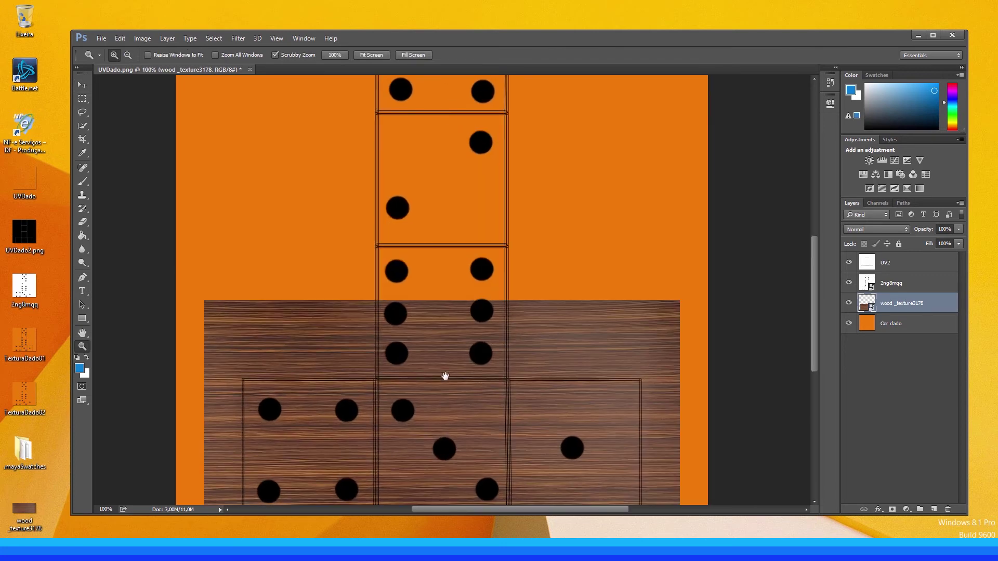
{"action": "left_click_drag", "start_coordinate": [445, 377], "coordinate": [449, 327]}
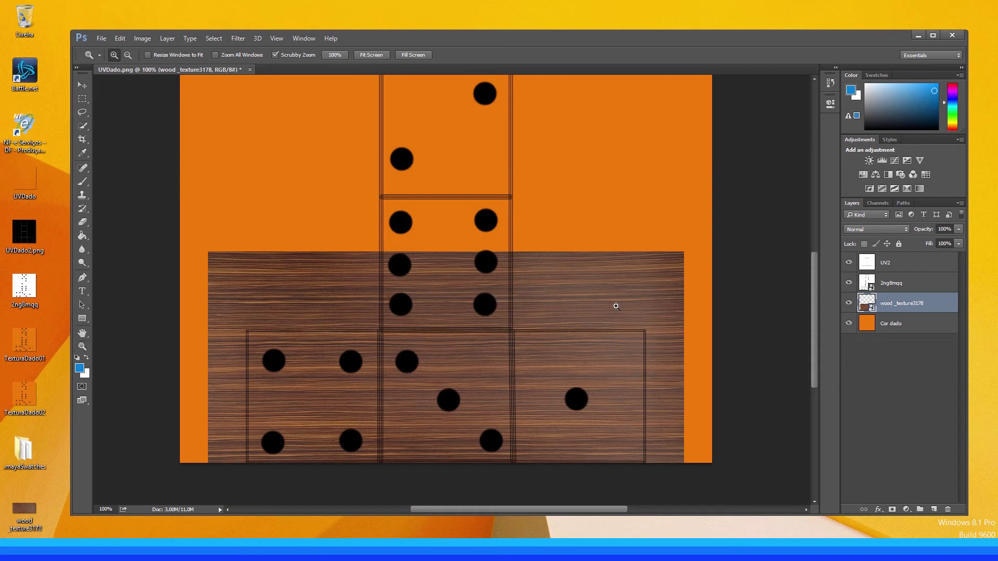
{"action": "key", "text": "v"}
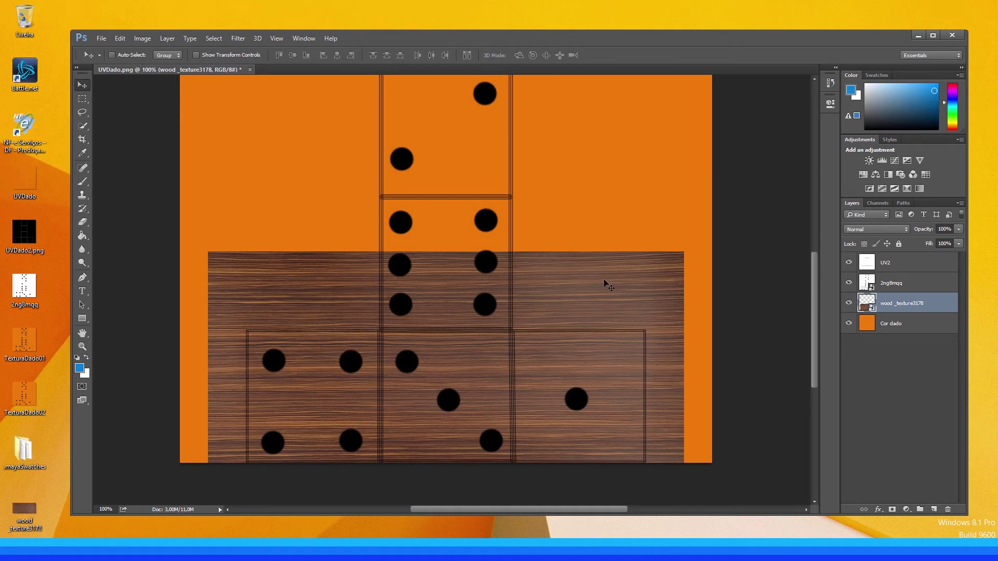
{"action": "key", "text": "ctrl+t"}
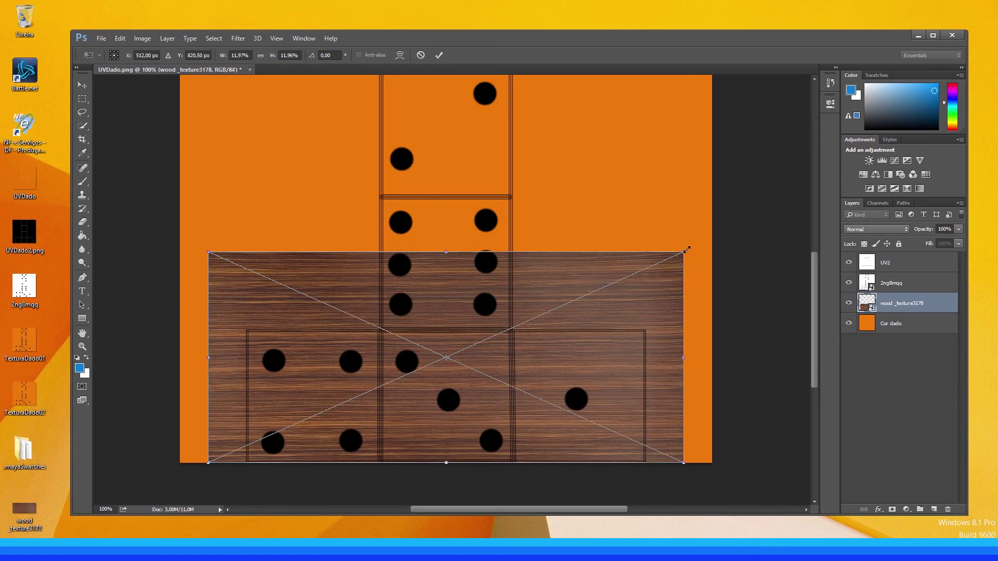
{"action": "left_click_drag", "start_coordinate": [687, 250], "coordinate": [657, 269]}
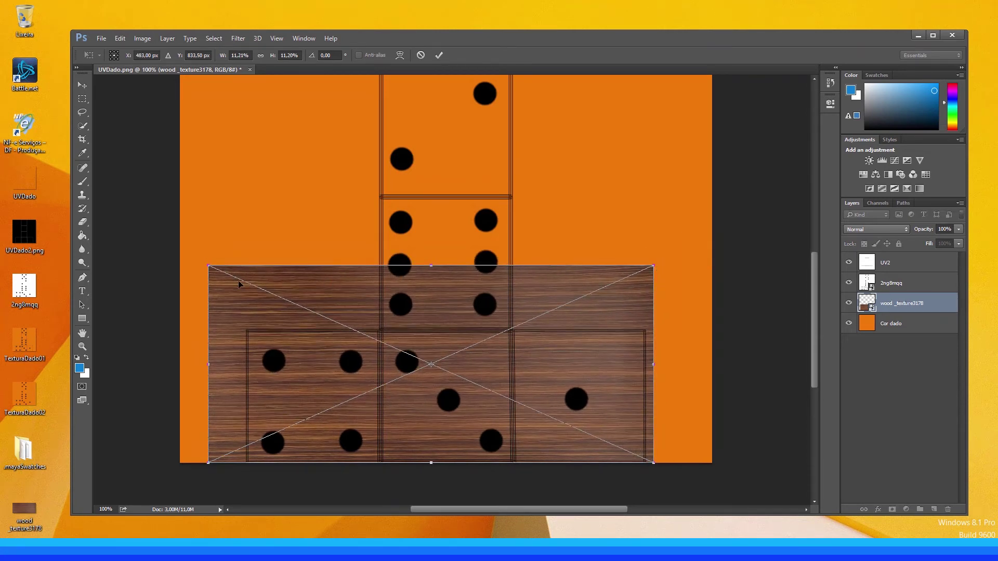
{"action": "left_click_drag", "start_coordinate": [209, 264], "coordinate": [239, 294]}
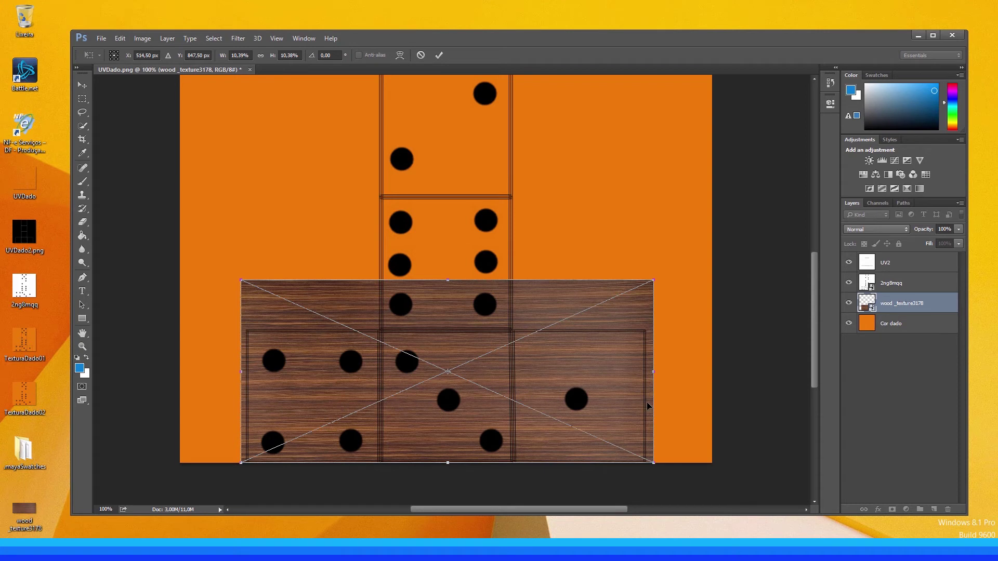
{"action": "key", "text": "Return"}
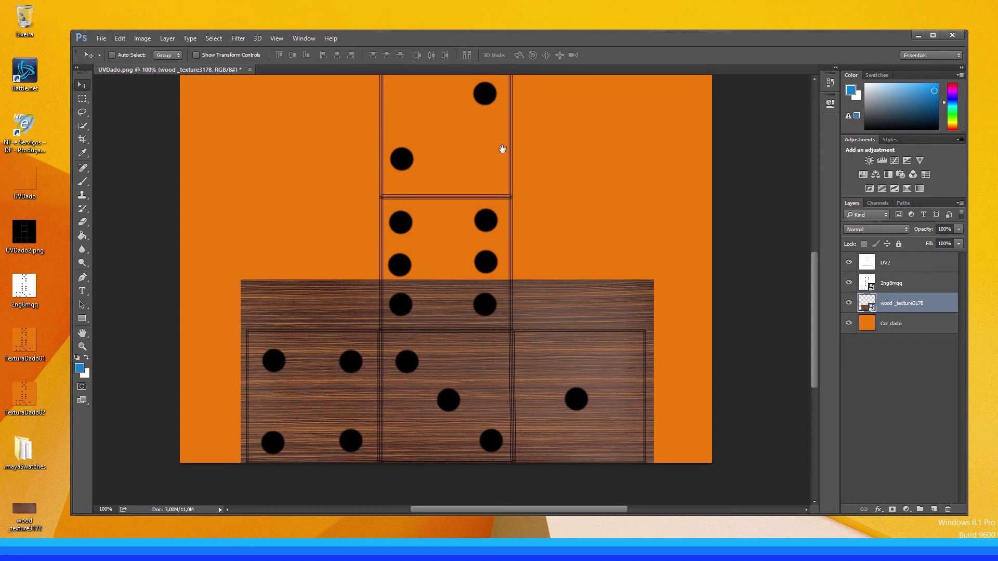
Duplicate the wood texture layer and move the copy straight up to cover the middle UV faces.
{"action": "left_click_drag", "start_coordinate": [502, 148], "coordinate": [499, 176]}
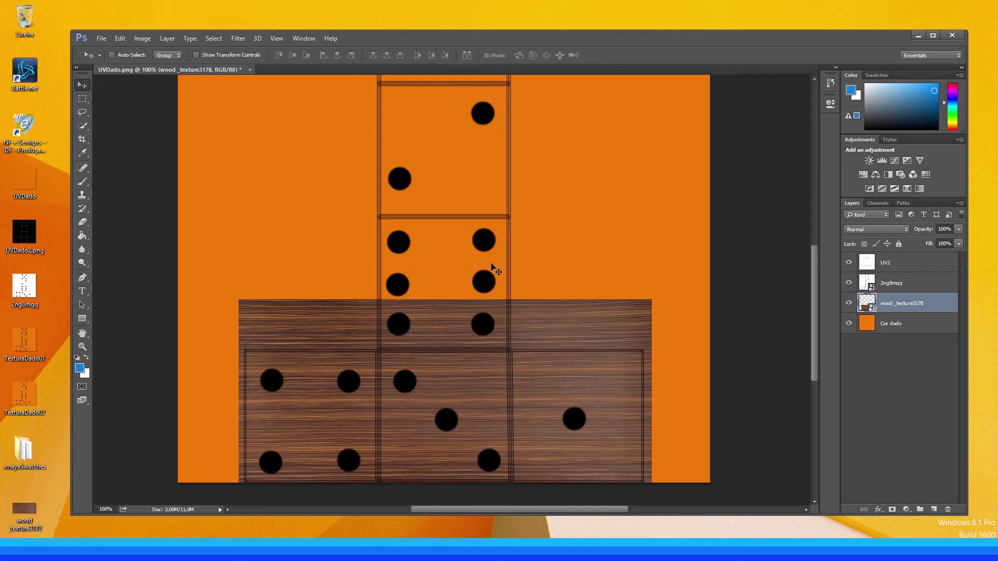
{"action": "right_click", "coordinate": [897, 306]}
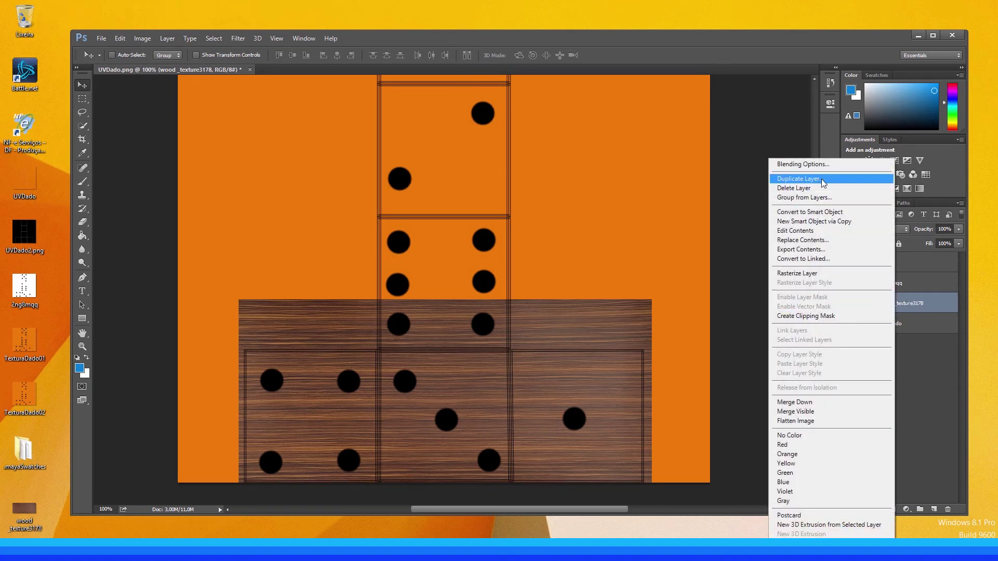
{"action": "left_click", "coordinate": [924, 305]}
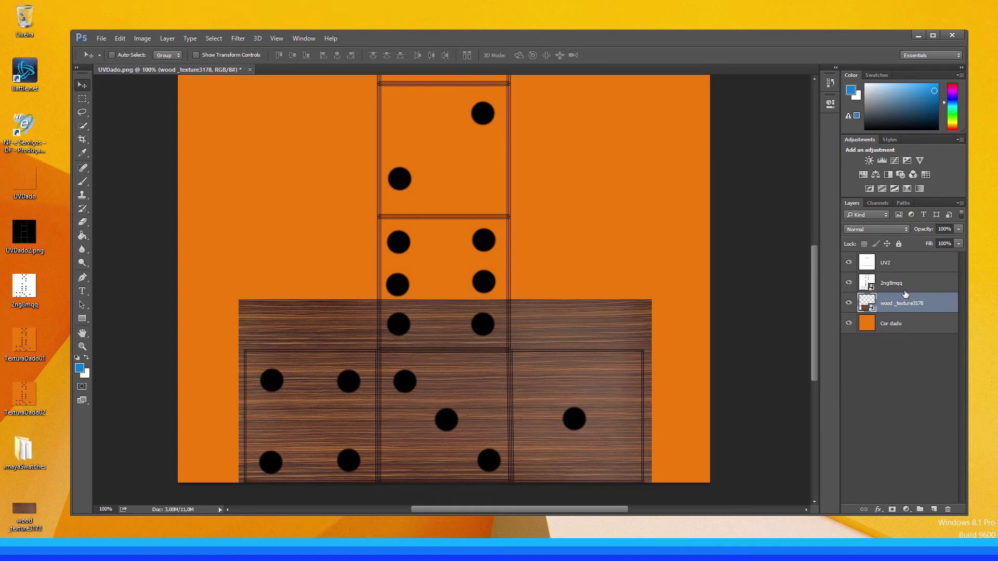
{"action": "key", "text": "ctrl+j"}
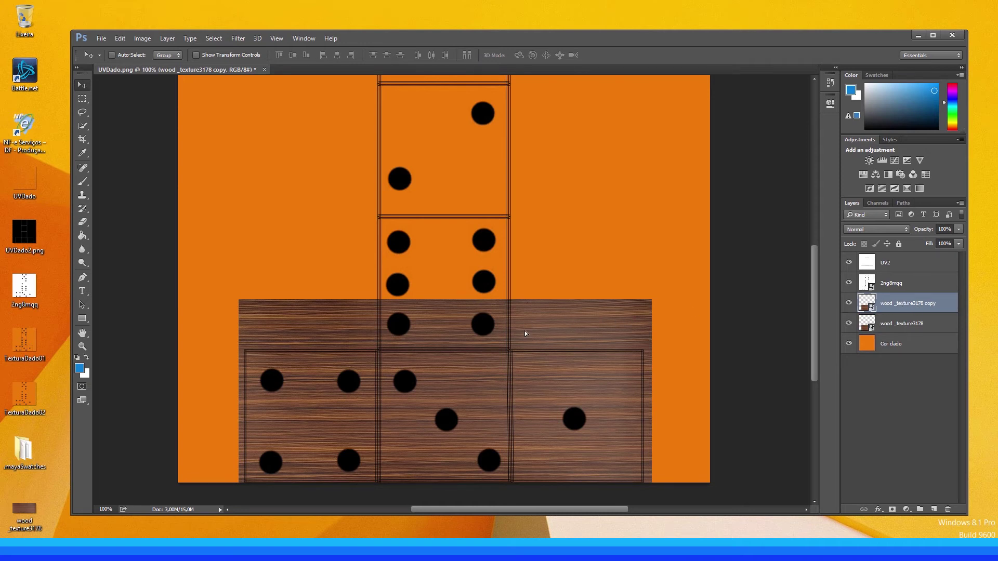
{"action": "left_click_drag", "start_coordinate": [525, 331], "coordinate": [523, 147]}
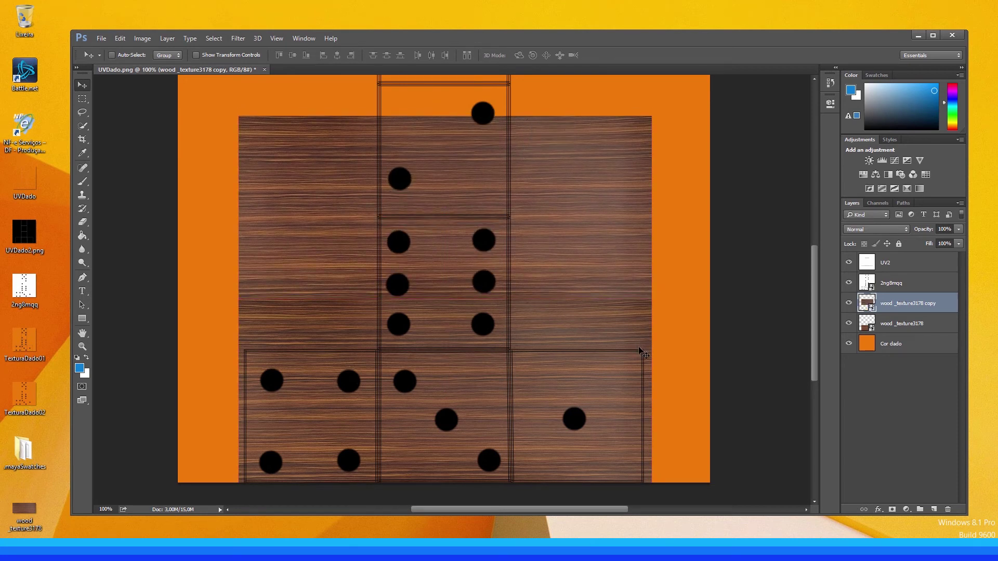
Duplicate the wood copy again and move it up to cover the remaining UV faces at the canvas's upper edge.
{"action": "mouse_move", "coordinate": [595, 151]}
{"action": "left_mouse_down"}
{"action": "mouse_move", "coordinate": [595, 241]}
{"action": "mouse_move", "coordinate": [604, 151]}
{"action": "left_mouse_up"}
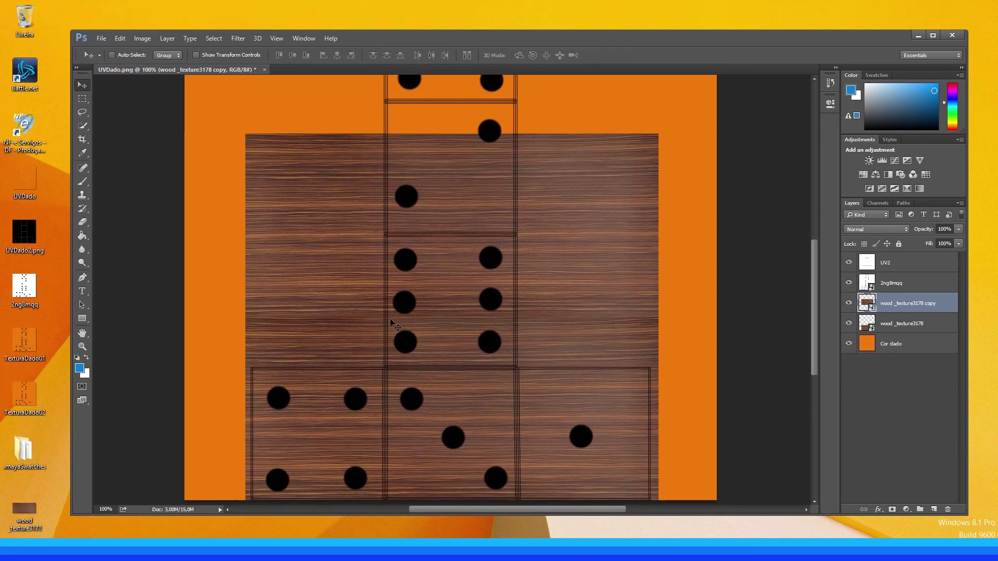
{"action": "mouse_move", "coordinate": [541, 281]}
{"action": "left_mouse_down"}
{"action": "mouse_move", "coordinate": [543, 290]}
{"action": "mouse_move", "coordinate": [543, 280]}
{"action": "left_mouse_up"}
{"action": "left_click_drag", "start_coordinate": [541, 161], "coordinate": [534, 281]}
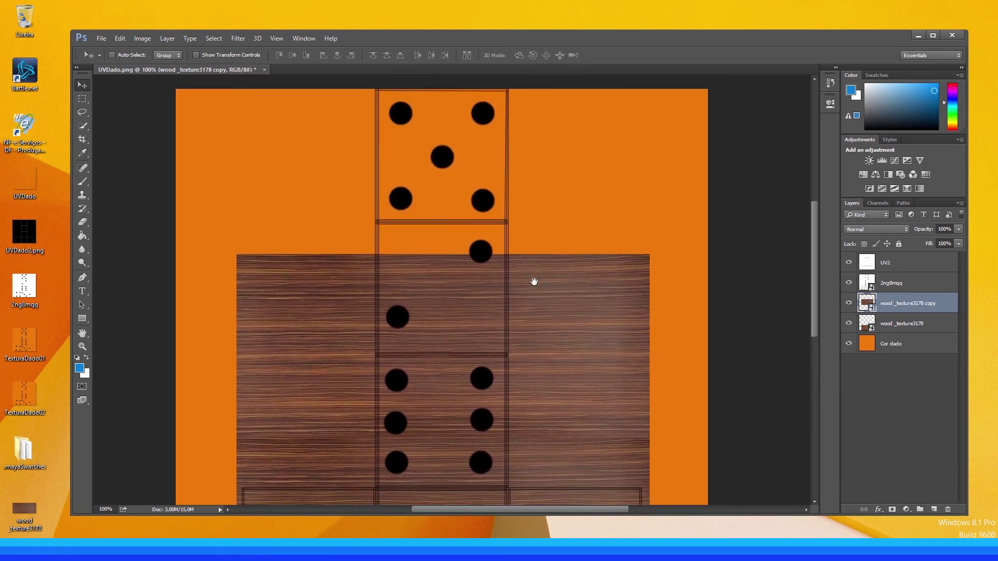
{"action": "key", "text": "ctrl+j"}
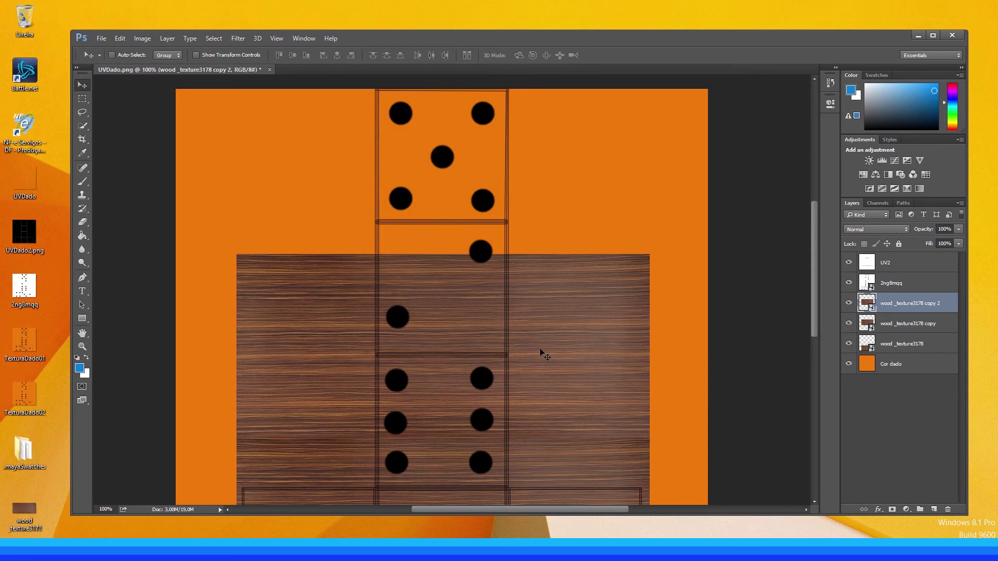
{"action": "left_click_drag", "start_coordinate": [541, 346], "coordinate": [547, 183]}
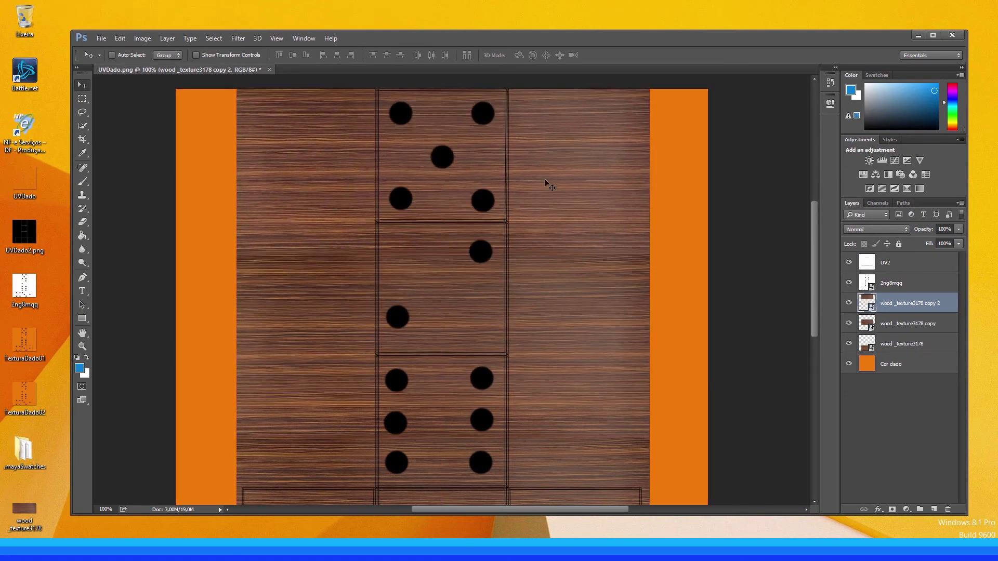
Toggle the visibility of each of the three wood texture layers off and on to check which area each covers.
{"action": "left_click_drag", "start_coordinate": [516, 387], "coordinate": [519, 251]}
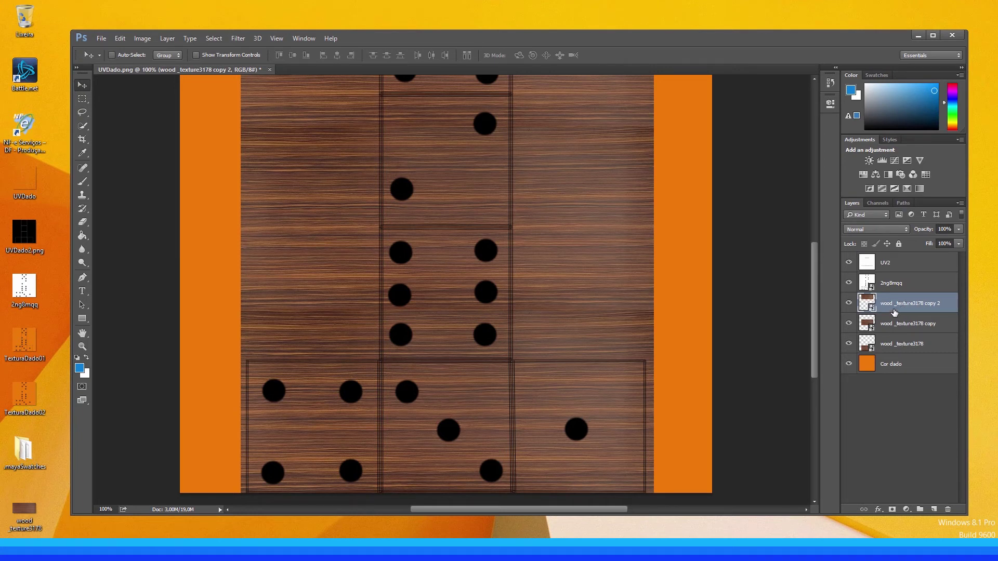
{"action": "left_click", "coordinate": [848, 303]}
{"action": "left_click", "coordinate": [849, 303]}
{"action": "left_click", "coordinate": [849, 303]}
{"action": "left_click", "coordinate": [849, 303]}
{"action": "left_click", "coordinate": [849, 323]}
{"action": "left_click", "coordinate": [849, 323]}
{"action": "left_click", "coordinate": [849, 344]}
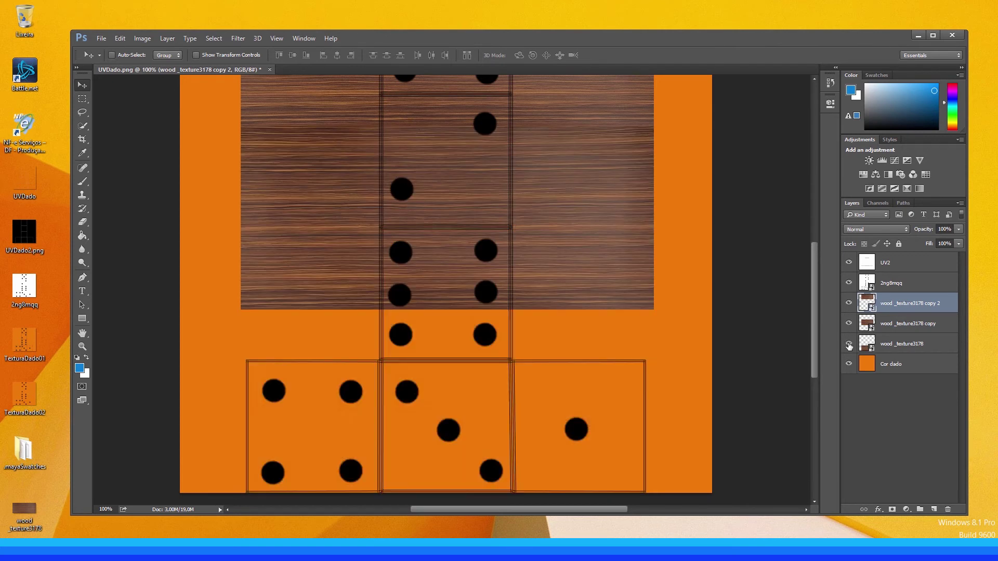
{"action": "left_click", "coordinate": [849, 344]}
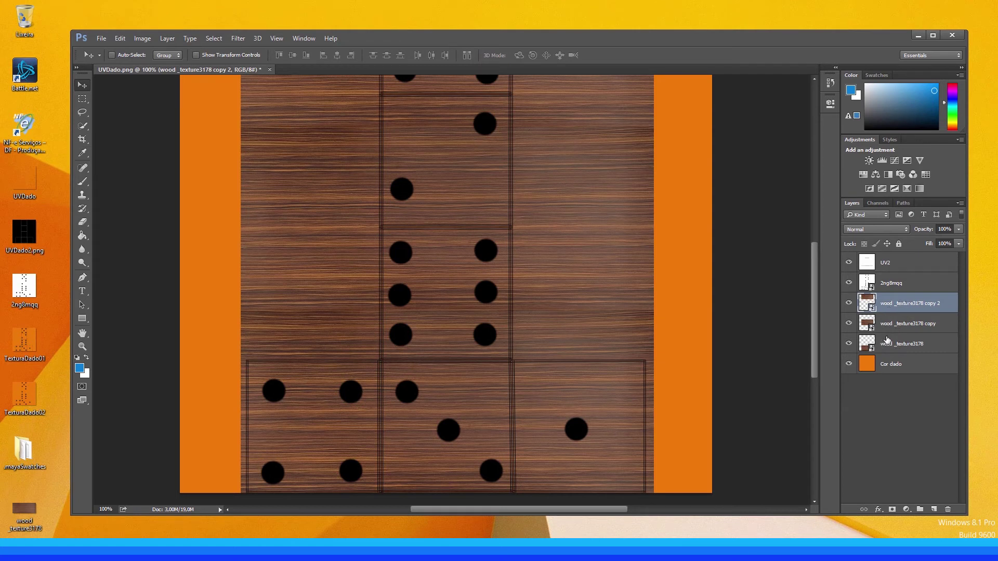
{"action": "right_click", "coordinate": [895, 312]}
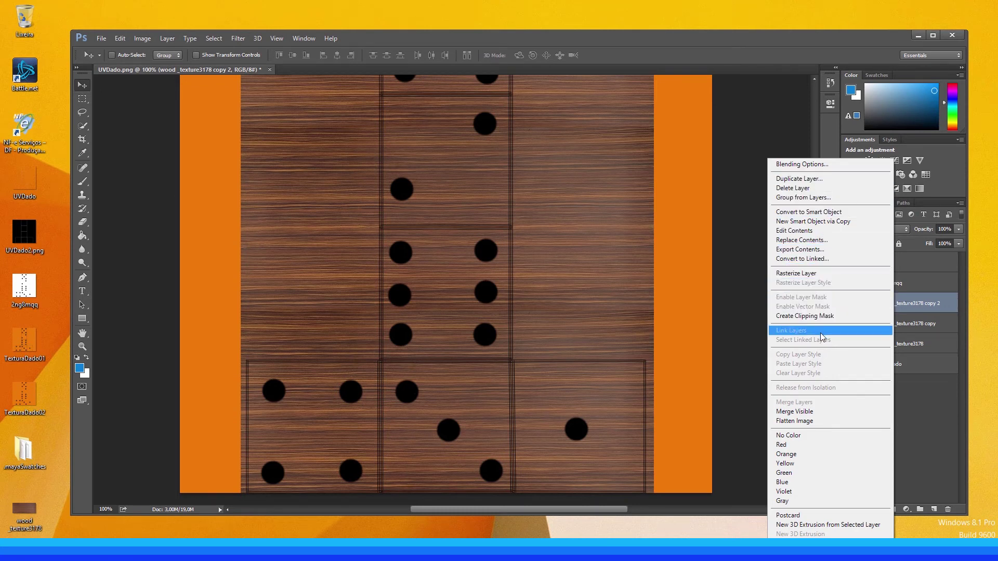
{"action": "left_click", "coordinate": [920, 304]}
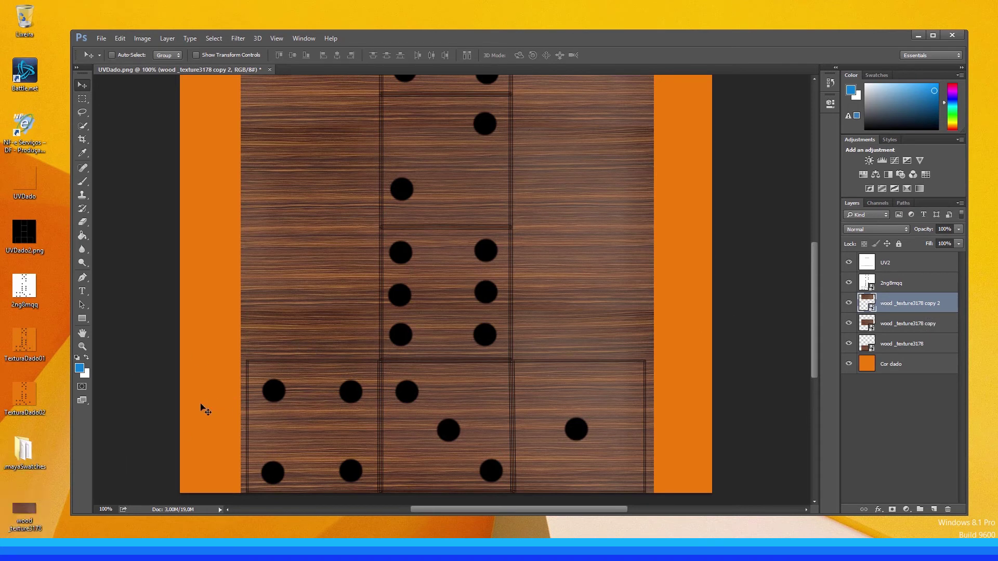
{"action": "left_click_drag", "start_coordinate": [20, 508], "coordinate": [18, 503]}
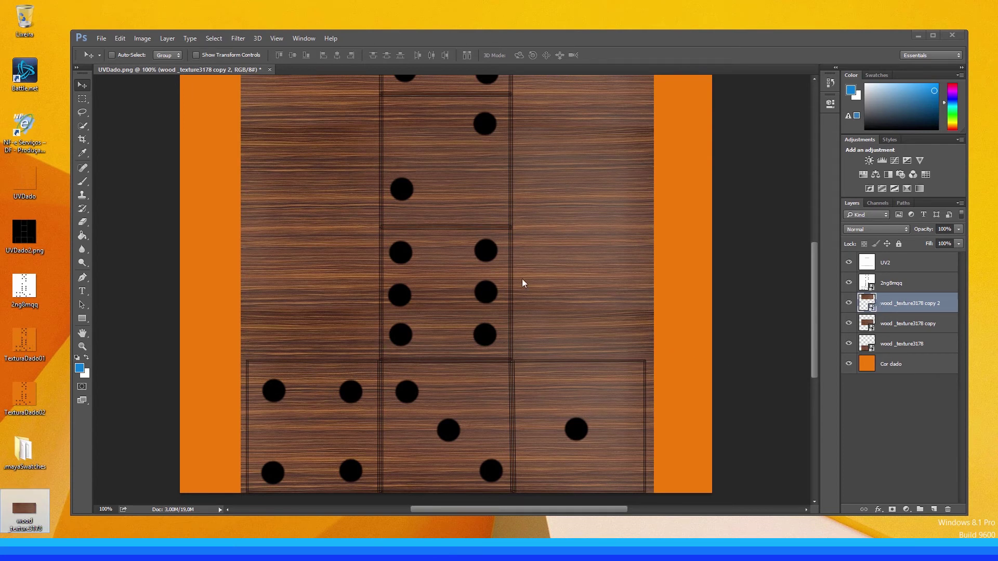
{"action": "left_click", "coordinate": [889, 309]}
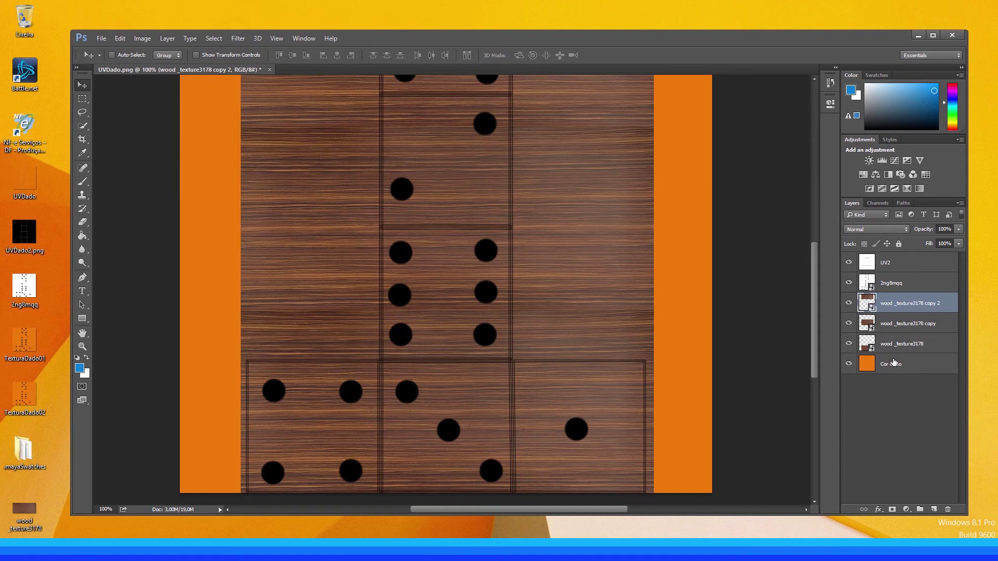
Rasterize all three wood texture layers, starting with copy 2 and ending with the original.
{"action": "right_click", "coordinate": [893, 306]}
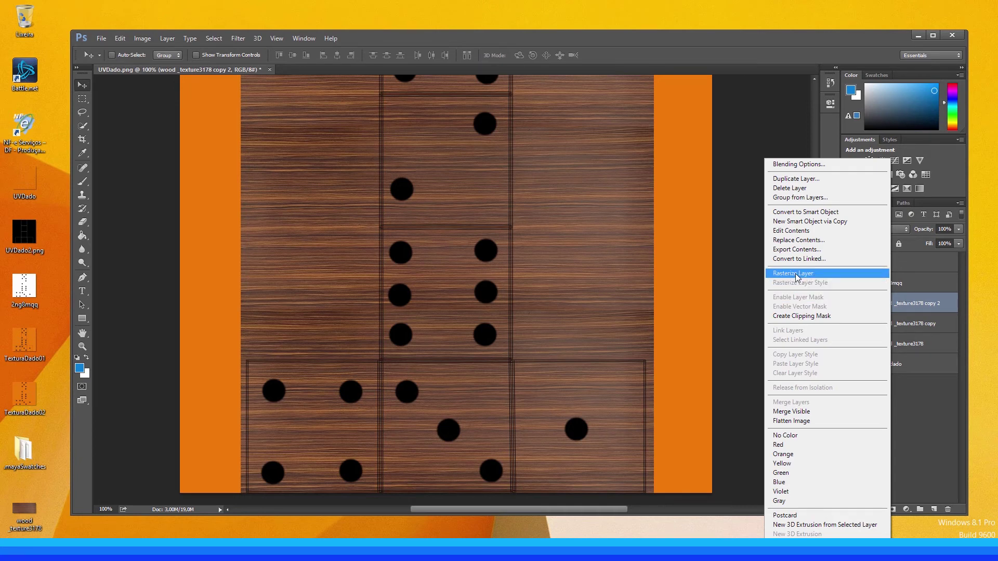
{"action": "left_click", "coordinate": [812, 273]}
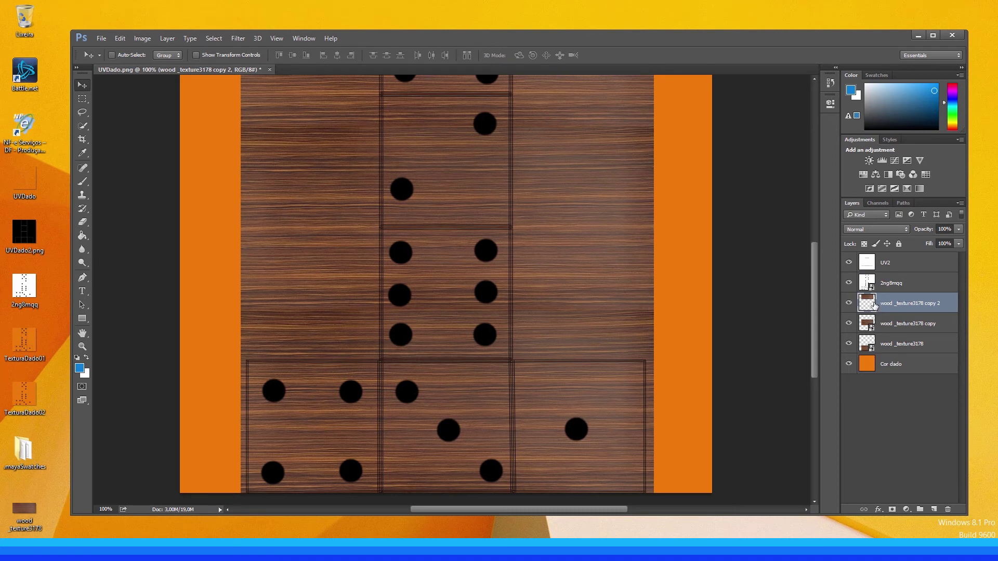
{"action": "left_click", "coordinate": [887, 325]}
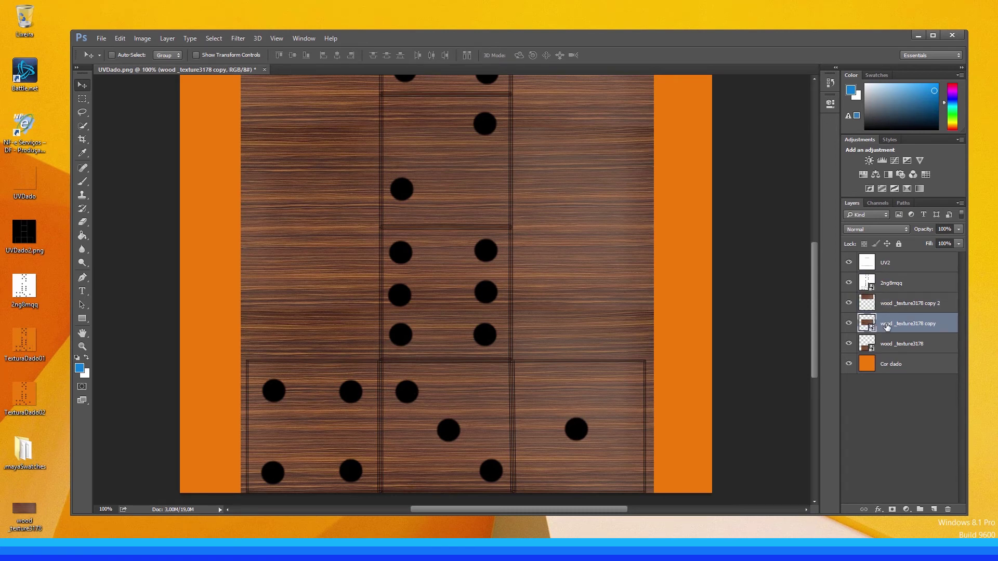
{"action": "right_click", "coordinate": [887, 327]}
{"action": "left_click", "coordinate": [831, 275]}
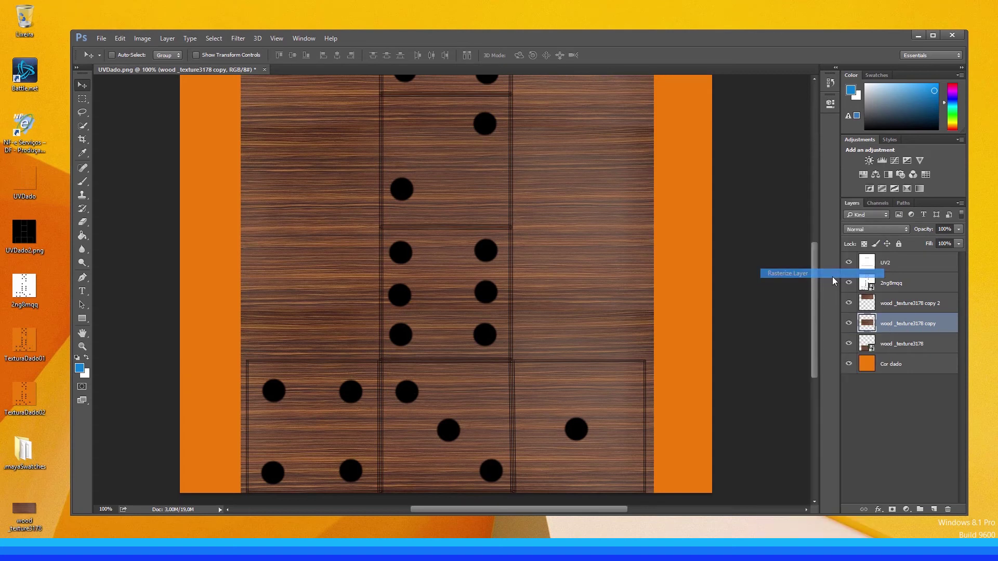
{"action": "left_click", "coordinate": [887, 344]}
{"action": "right_click", "coordinate": [886, 344]}
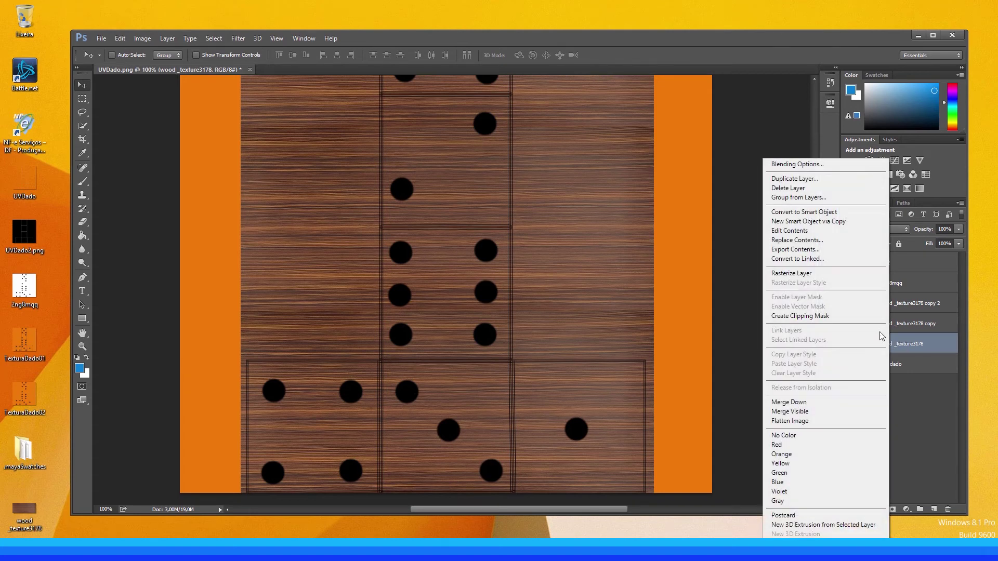
{"action": "left_click", "coordinate": [819, 275]}
Merge the three rasterized wood texture layers into a single layer, keeping it aligned with the UV faces.
{"action": "left_click", "coordinate": [898, 305]}
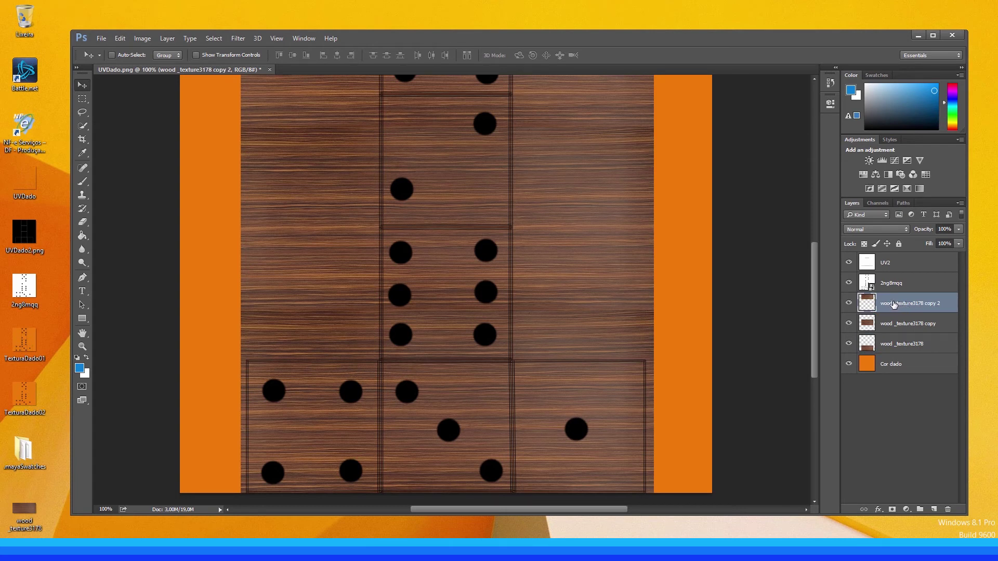
{"action": "key", "text": "ctrl+e"}
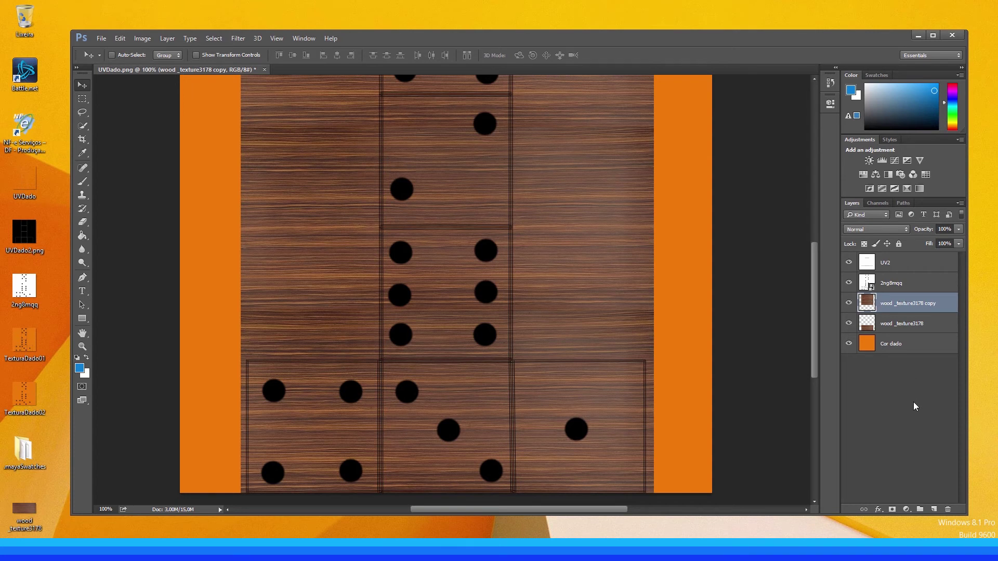
{"action": "key", "text": "ctrl+e"}
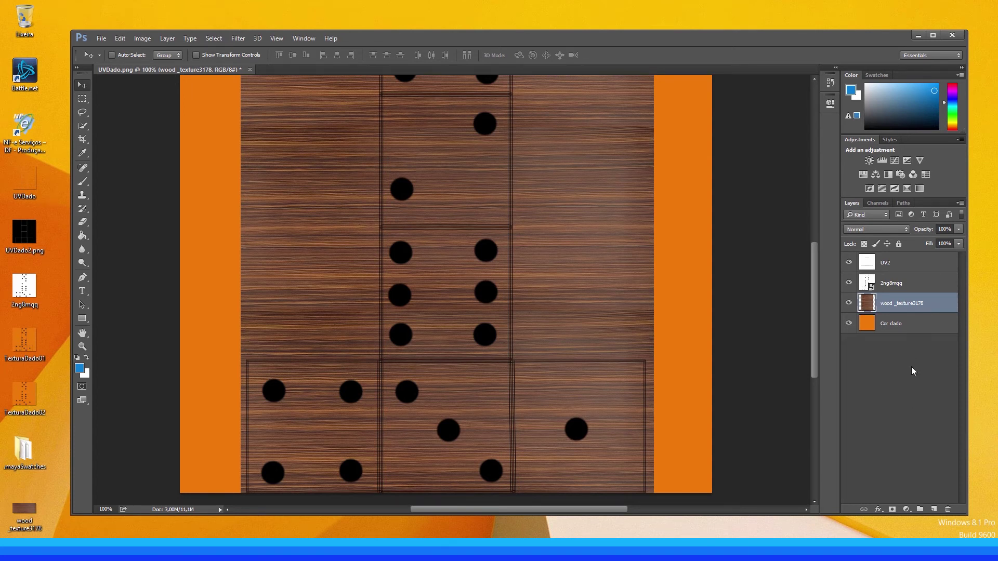
{"action": "key", "text": "ctrl+z"}
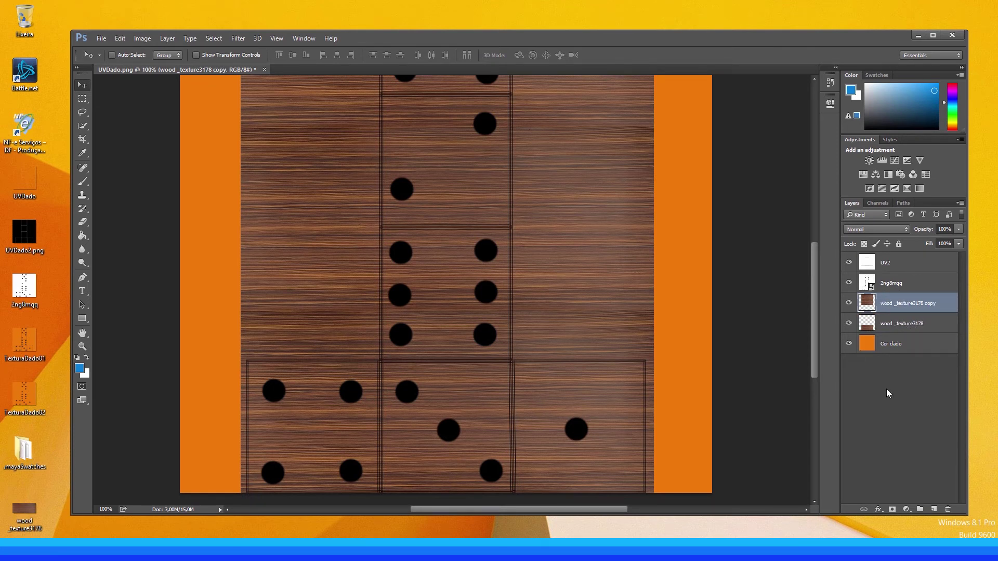
{"action": "key", "text": "ctrl+e"}
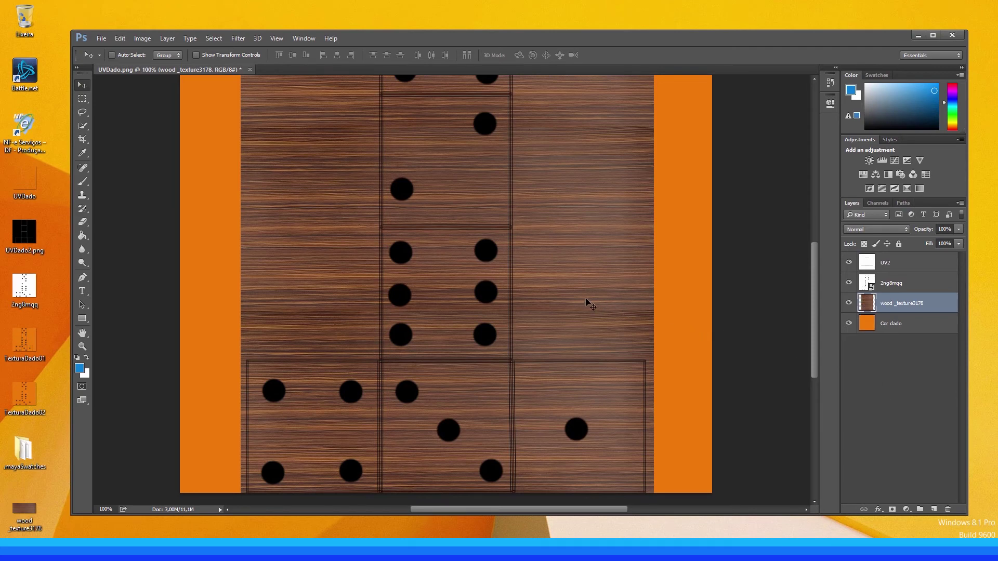
{"action": "left_click_drag", "start_coordinate": [574, 271], "coordinate": [632, 311]}
{"action": "key", "text": "ctrl+z"}
Set the opacity of the black dots layer 2ng8mqq to 59% so the wood grain shows through the dots.
{"action": "key", "text": "z"}
{"action": "left_click", "coordinate": [565, 309], "text": "alt"}
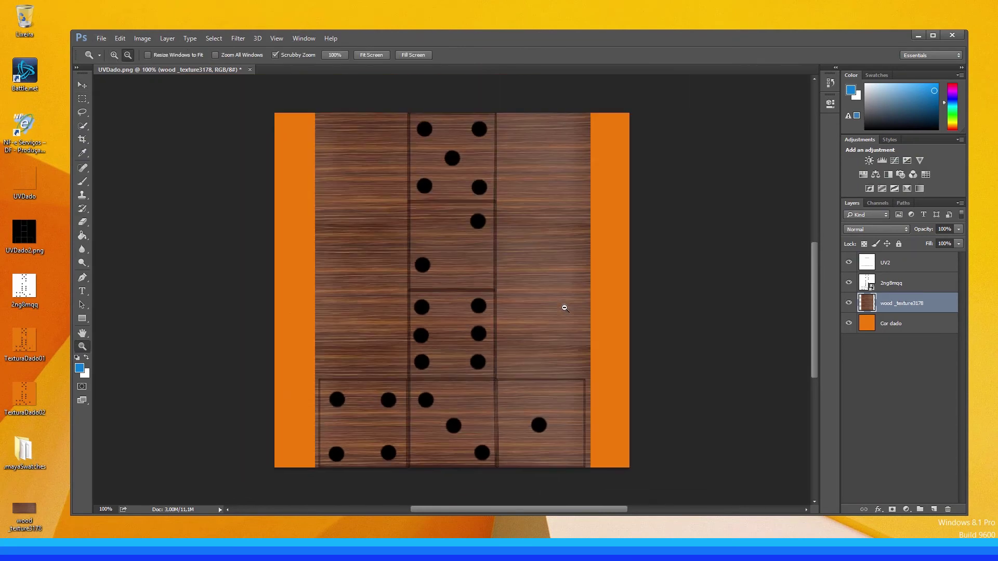
{"action": "left_click", "coordinate": [530, 362]}
{"action": "left_click_drag", "start_coordinate": [516, 374], "coordinate": [519, 352]}
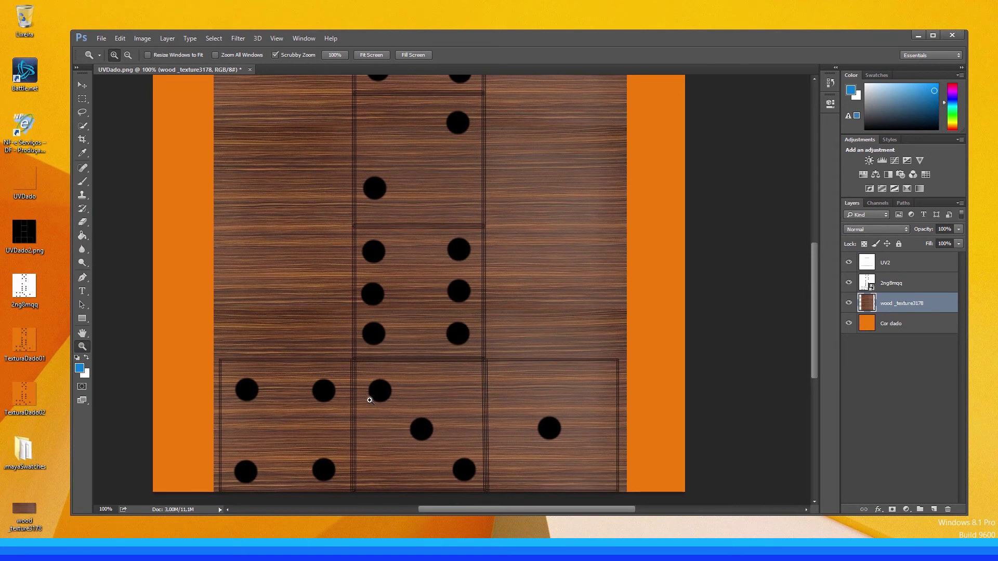
{"action": "left_click", "coordinate": [891, 284]}
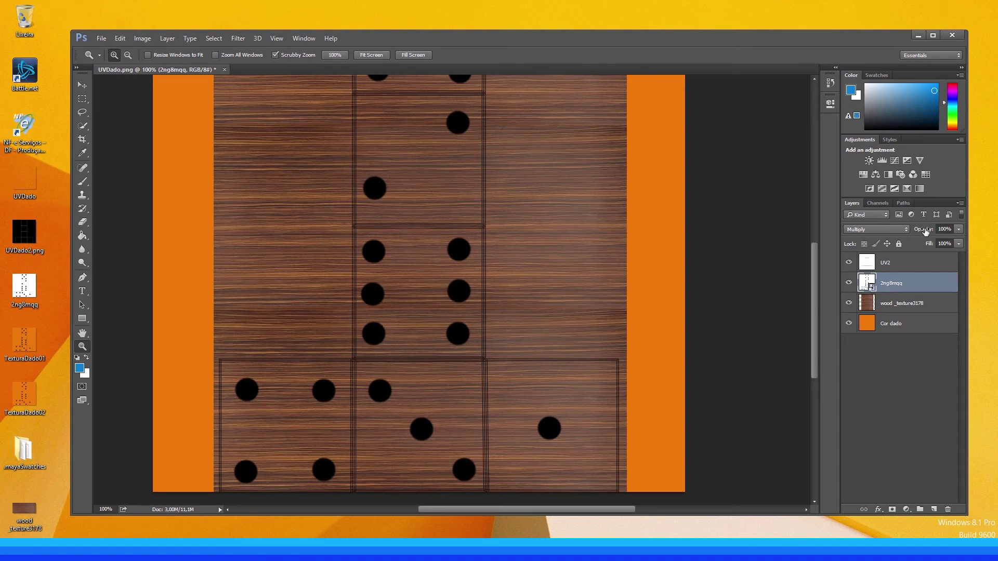
{"action": "mouse_move", "coordinate": [926, 232]}
{"action": "left_mouse_down"}
{"action": "mouse_move", "coordinate": [904, 229]}
{"action": "mouse_move", "coordinate": [925, 227]}
{"action": "left_mouse_up"}
{"action": "left_click_drag", "start_coordinate": [926, 233], "coordinate": [901, 232]}
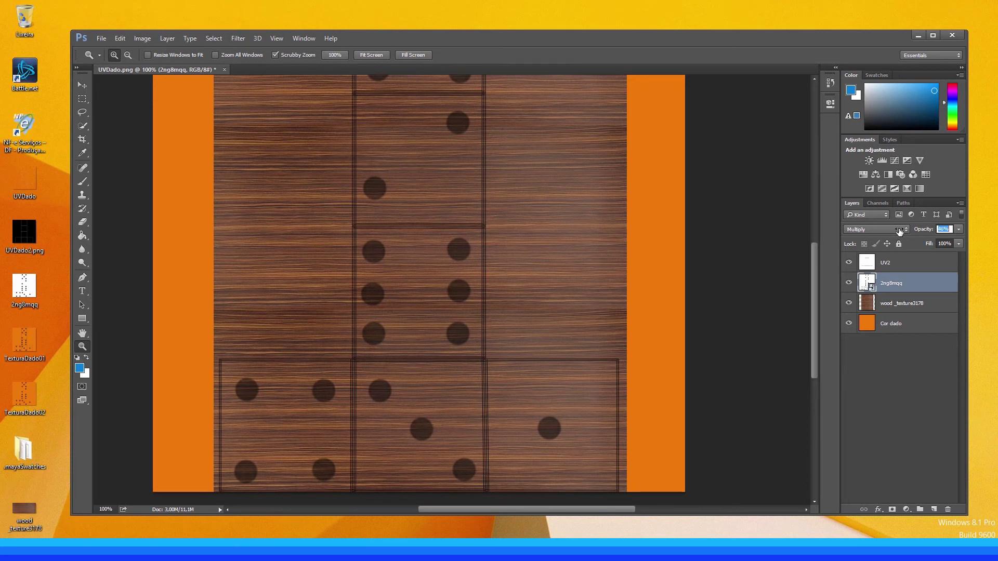
{"action": "left_click_drag", "start_coordinate": [903, 232], "coordinate": [905, 232]}
{"action": "left_click_drag", "start_coordinate": [906, 232], "coordinate": [906, 232]}
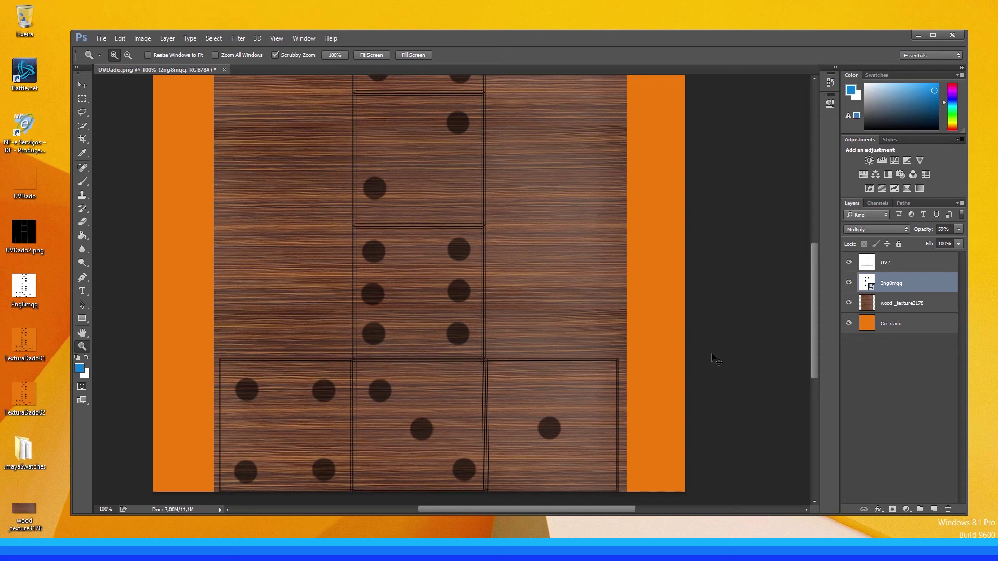
Check the dots across the whole wood texture and hide the UV2 wireframe layer.
{"action": "left_click_drag", "start_coordinate": [510, 174], "coordinate": [508, 341]}
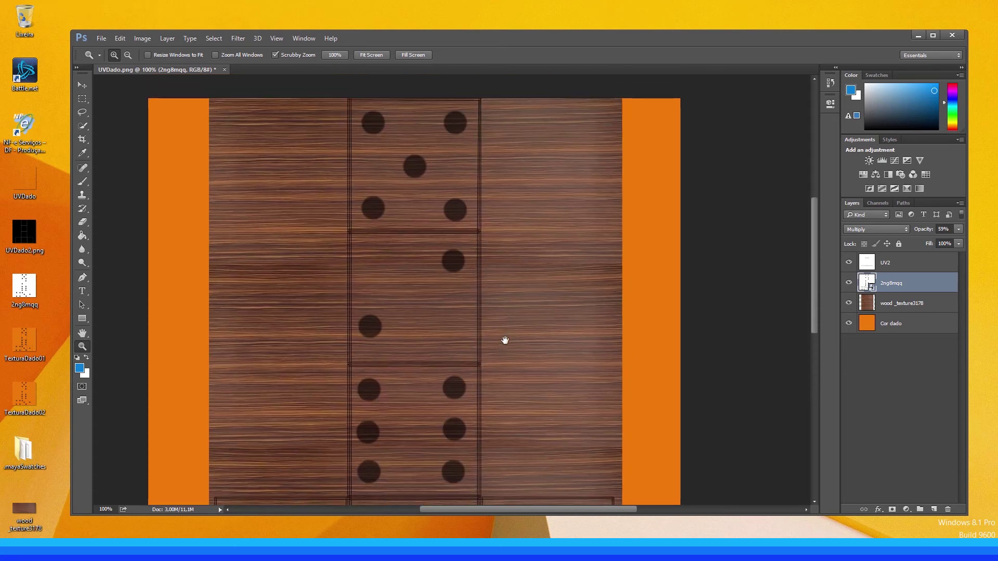
{"action": "left_click_drag", "start_coordinate": [506, 290], "coordinate": [513, 156]}
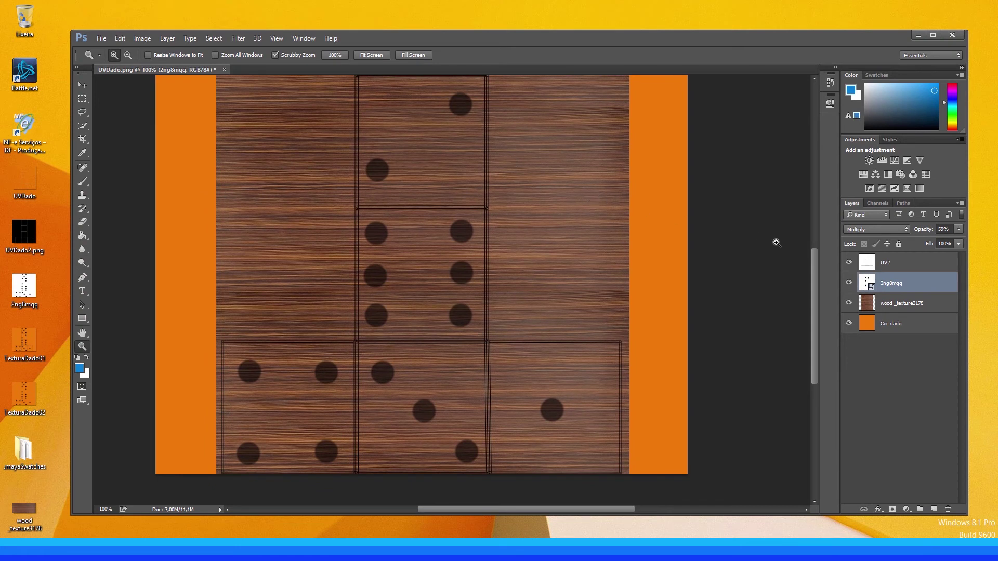
{"action": "left_click", "coordinate": [849, 263]}
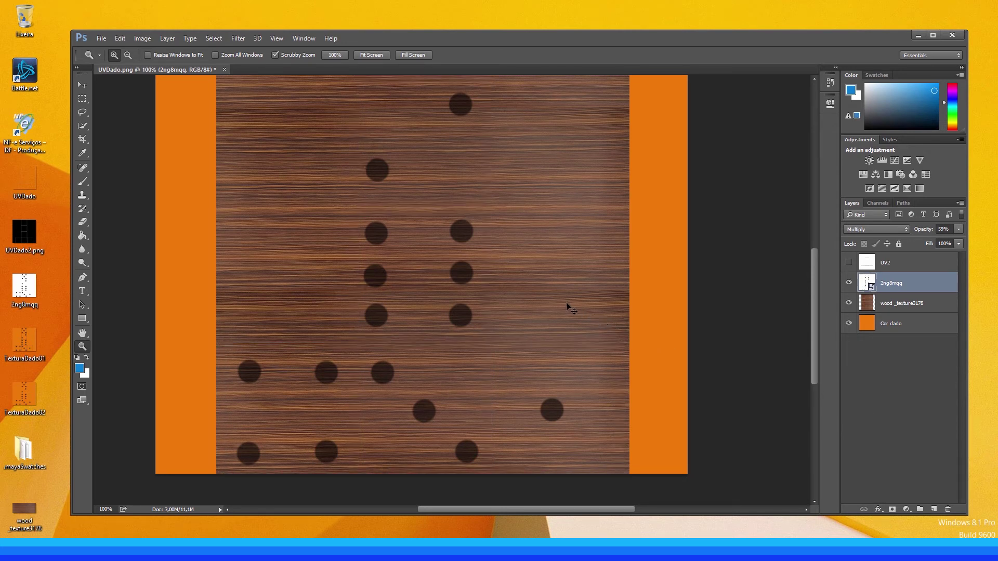
Save the wood texture to the desktop as a JPEG copy named TexturaDado03.
{"action": "left_click", "coordinate": [100, 40]}
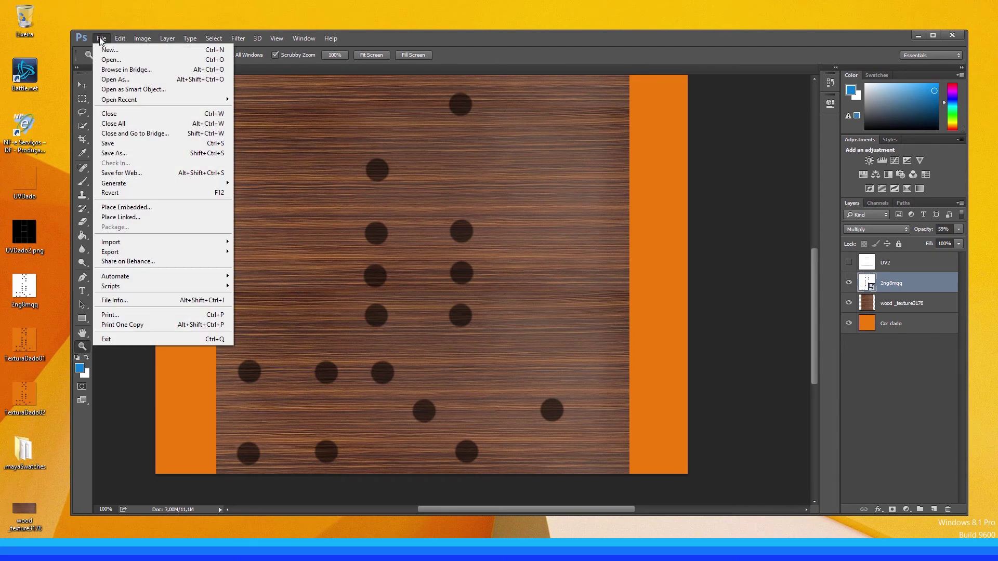
{"action": "left_click", "coordinate": [123, 154]}
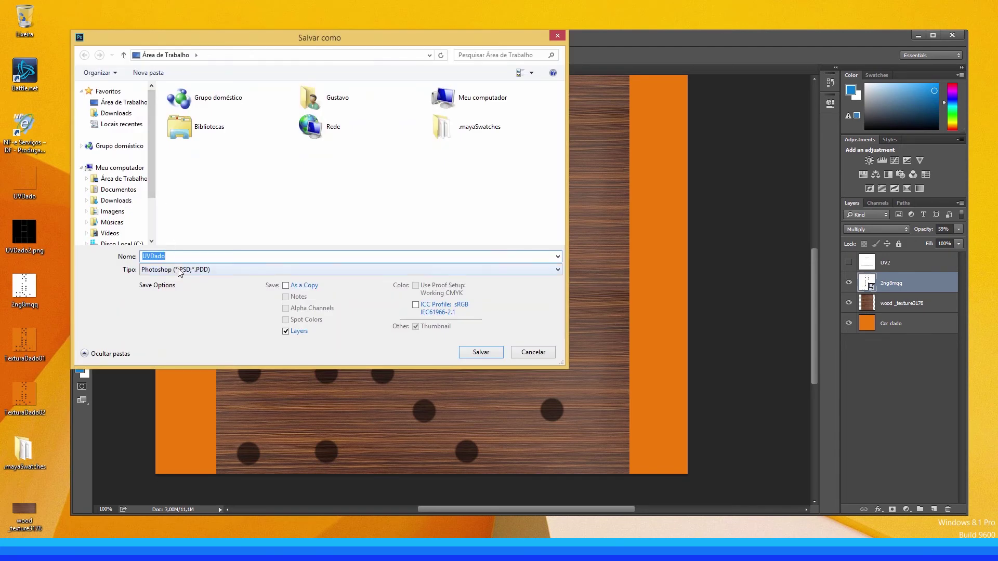
{"action": "left_click", "coordinate": [177, 269]}
{"action": "left_click", "coordinate": [157, 350]}
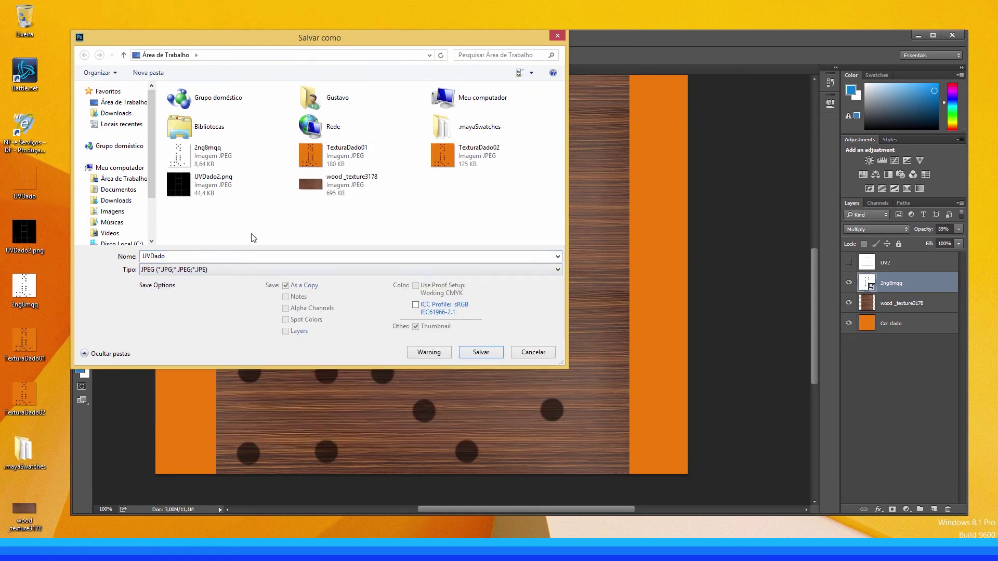
{"action": "left_click", "coordinate": [477, 157]}
{"action": "left_click", "coordinate": [190, 255]}
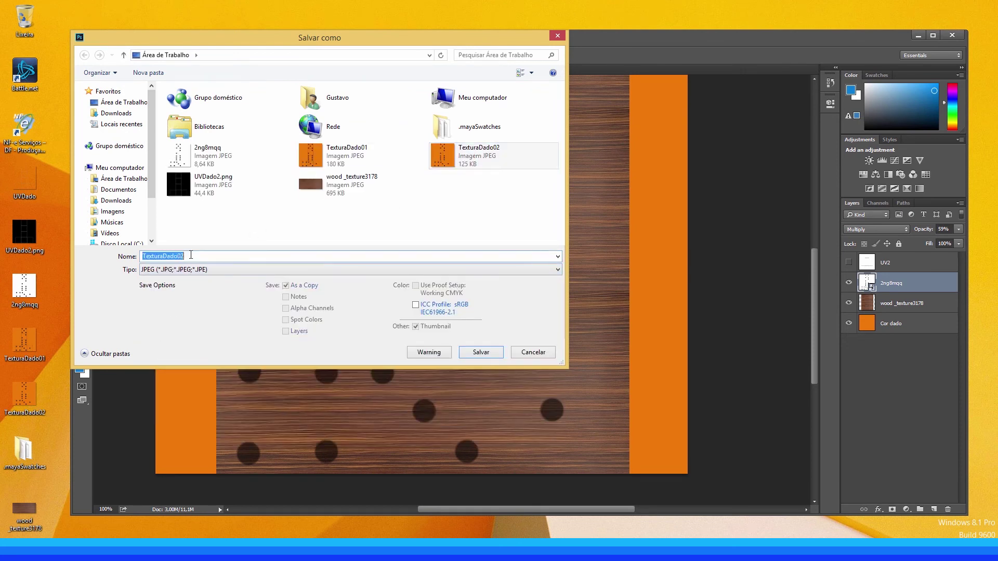
{"action": "left_click", "coordinate": [190, 255]}
{"action": "key", "text": "BackSpace"}
{"action": "type", "text": "3"}
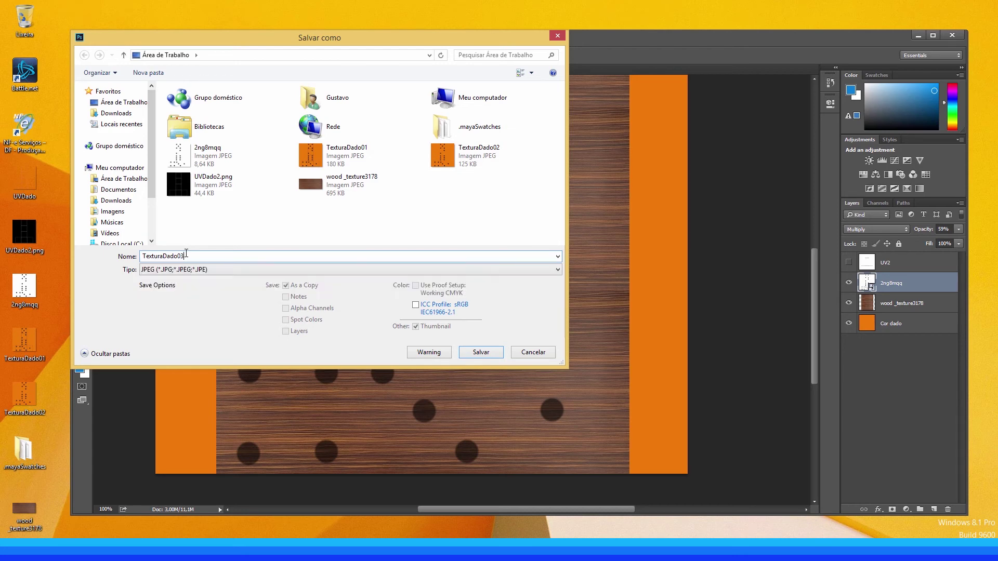
{"action": "left_click", "coordinate": [464, 355]}
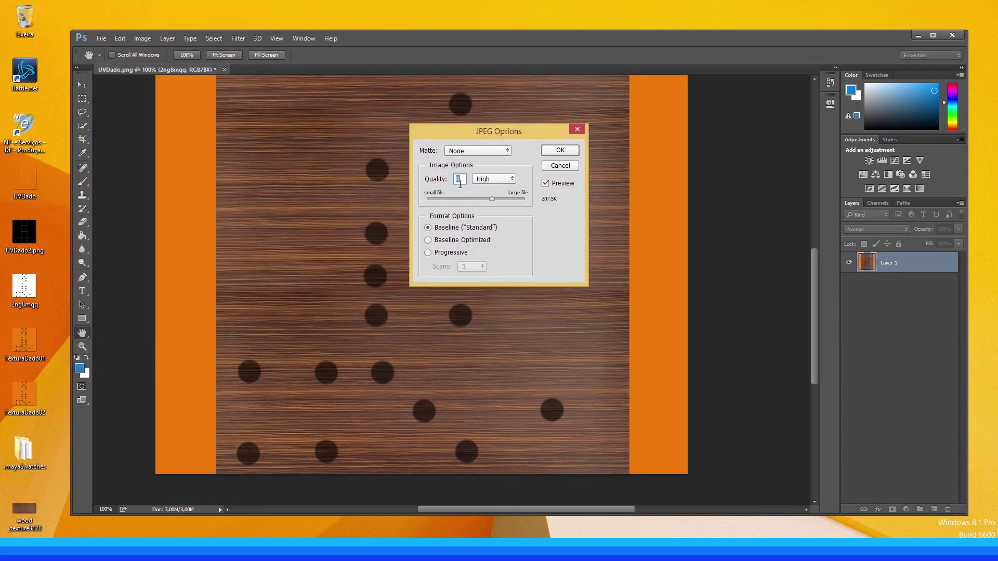
Set the JPEG quality to 10 and finish exporting the wood texture.
{"action": "type", "text": "10"}
{"action": "left_click", "coordinate": [559, 151]}
{"action": "key", "text": "z"}
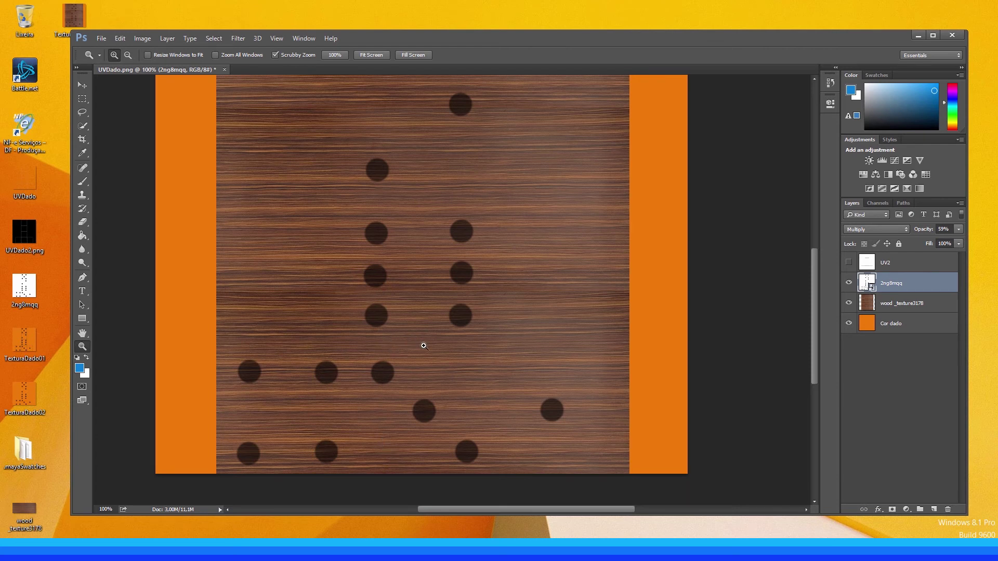
Add a Black & White adjustment layer above the dots with Reds at 110, and set the dots layer's opacity to 77%.
{"action": "key", "text": "v"}
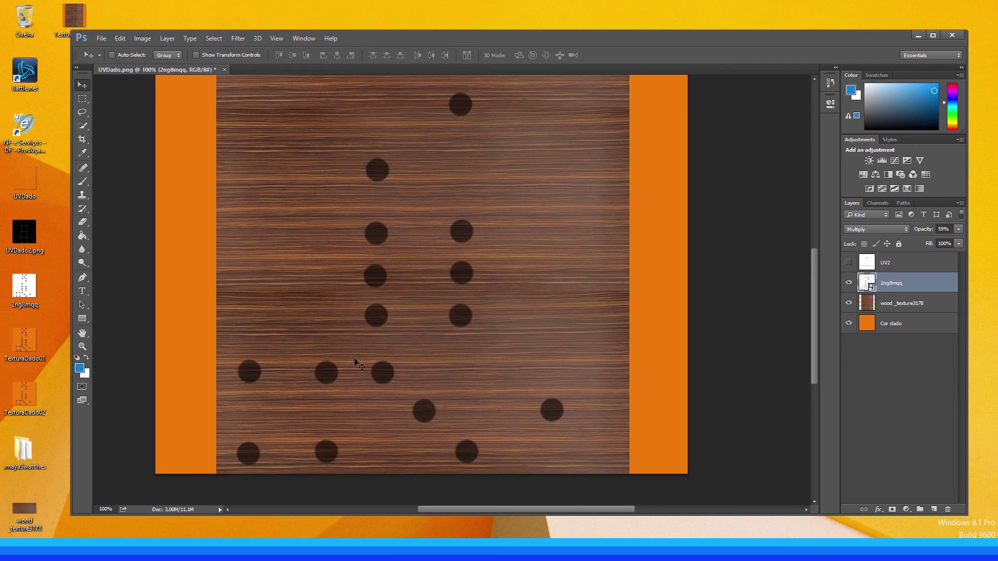
{"action": "left_click", "coordinate": [891, 173]}
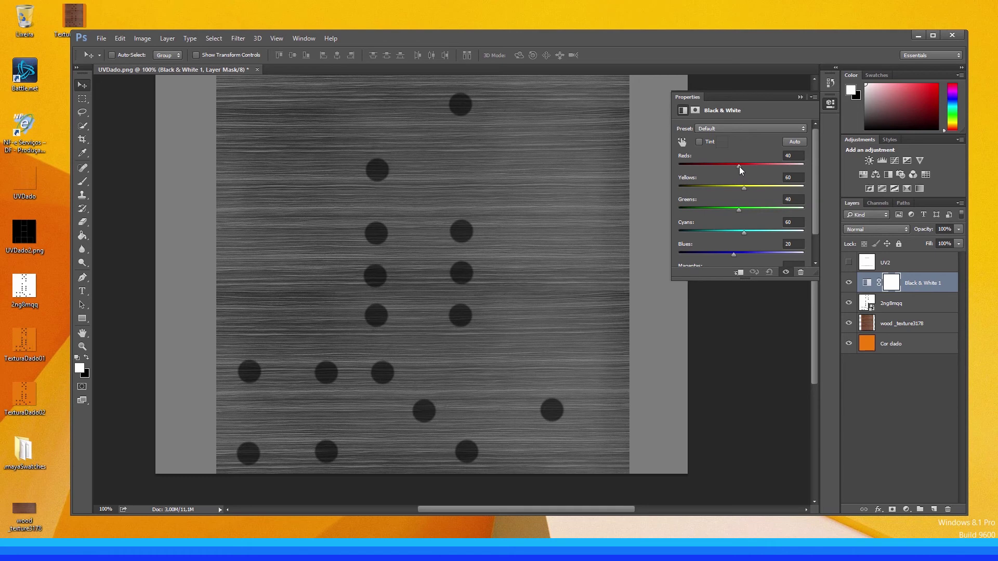
{"action": "mouse_move", "coordinate": [739, 167]}
{"action": "left_mouse_down"}
{"action": "mouse_move", "coordinate": [766, 170]}
{"action": "mouse_move", "coordinate": [754, 171]}
{"action": "left_mouse_up"}
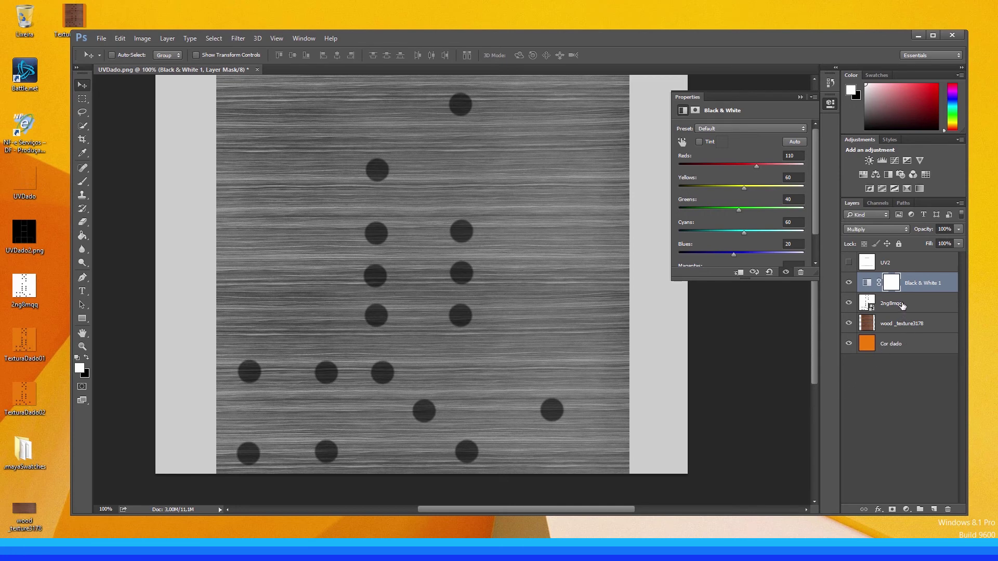
{"action": "left_click", "coordinate": [909, 306]}
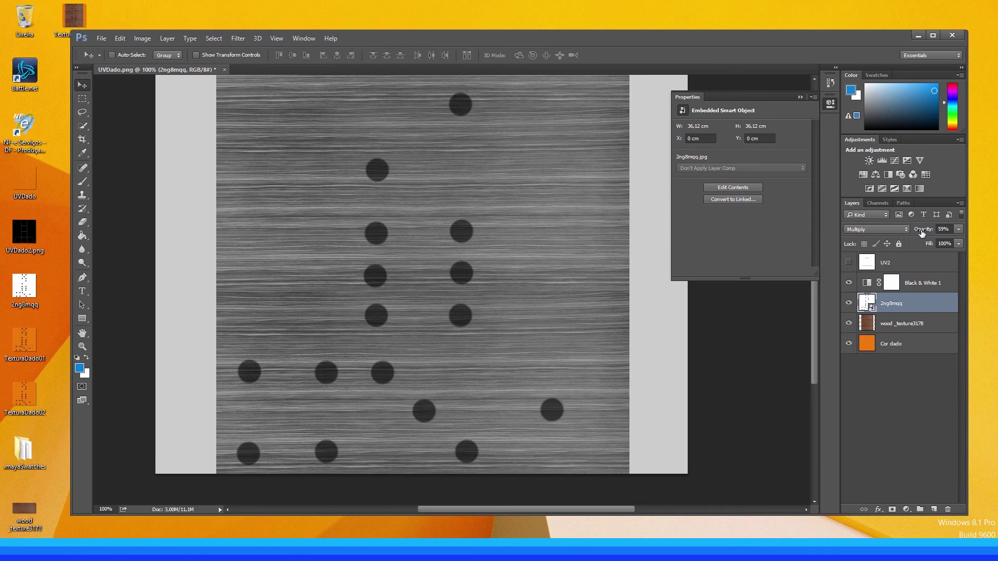
{"action": "left_click_drag", "start_coordinate": [922, 233], "coordinate": [930, 231]}
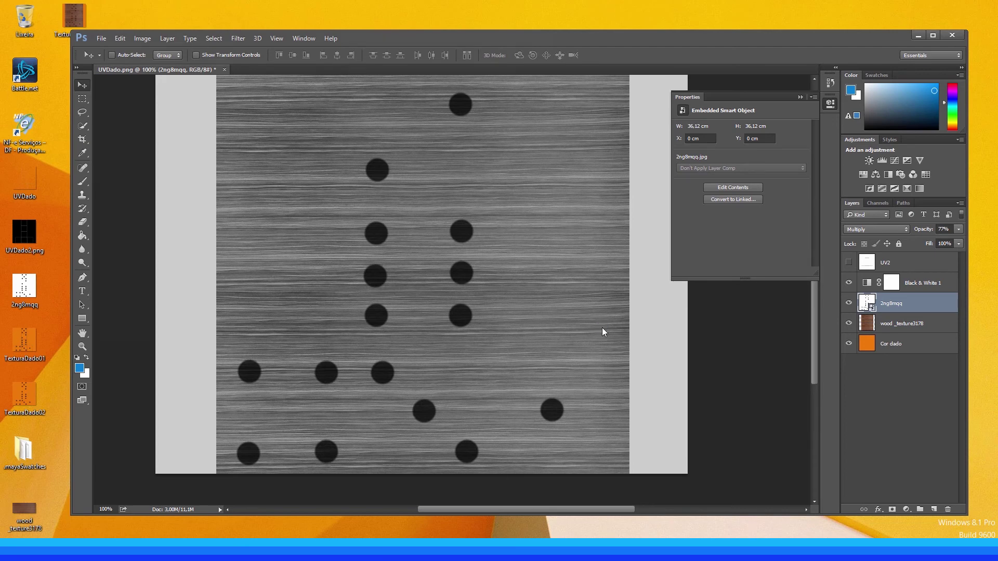
Save the black-and-white texture to the desktop as a JPEG copy named TexturaDado03_bump, at quality 10.
{"action": "key", "text": "ctrl+shift+s"}
{"action": "left_click", "coordinate": [182, 272]}
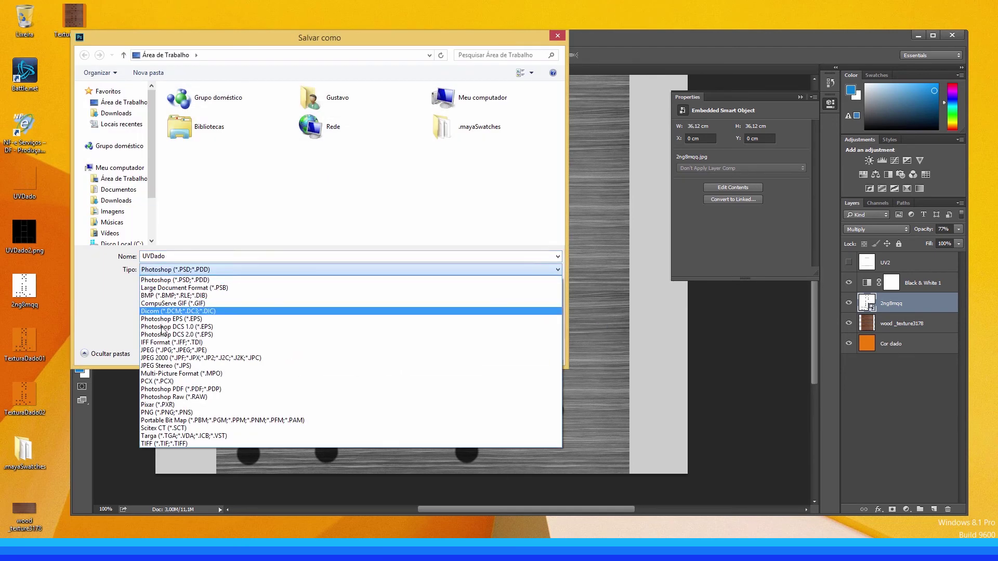
{"action": "left_click", "coordinate": [167, 348]}
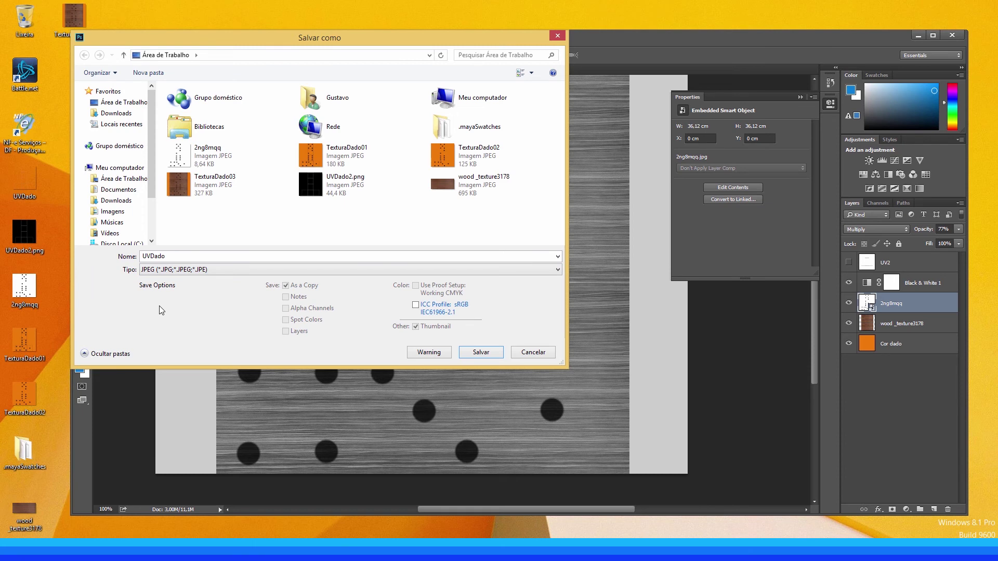
{"action": "left_click", "coordinate": [214, 190]}
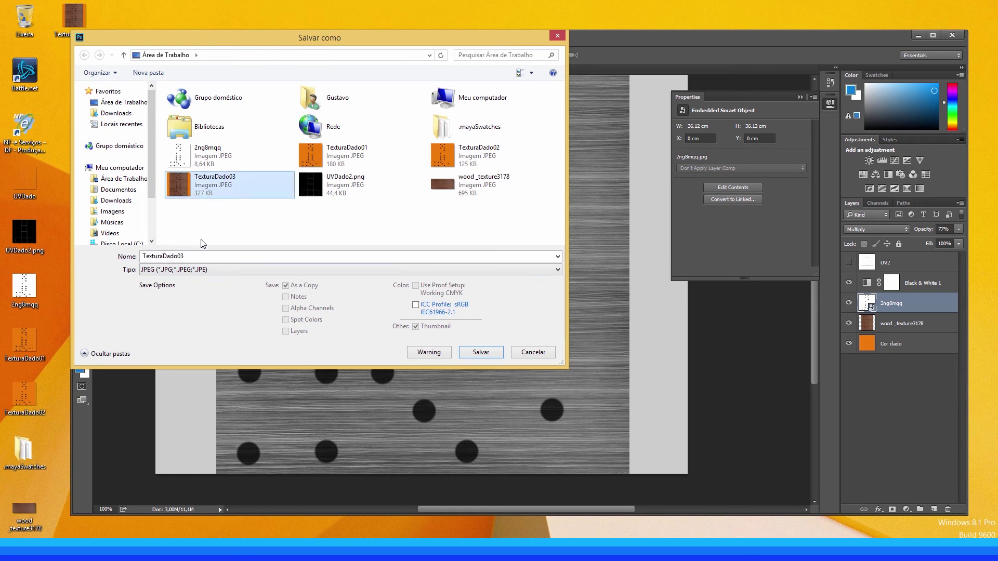
{"action": "double_click", "coordinate": [193, 257]}
{"action": "left_click", "coordinate": [191, 255]}
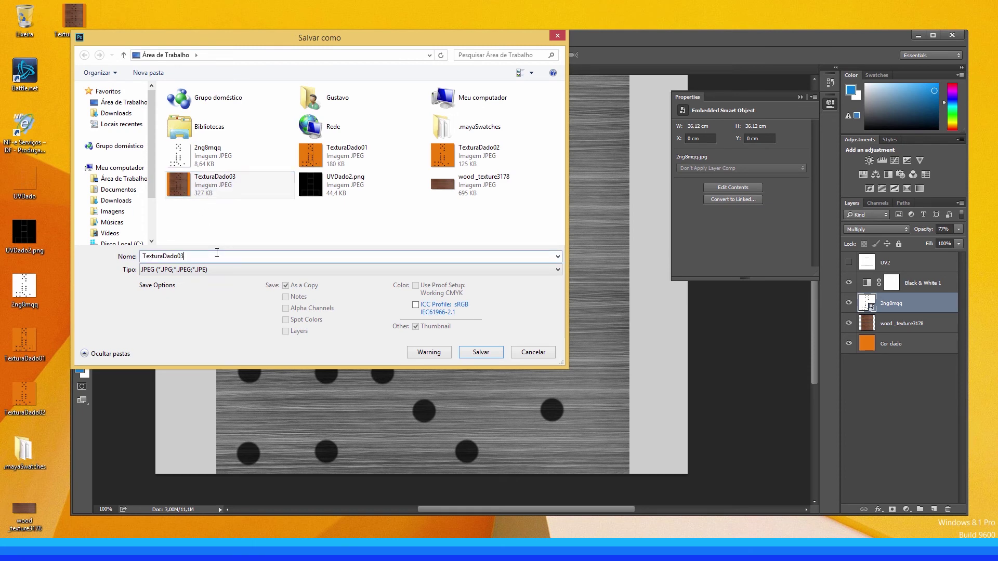
{"action": "type", "text": "_bump"}
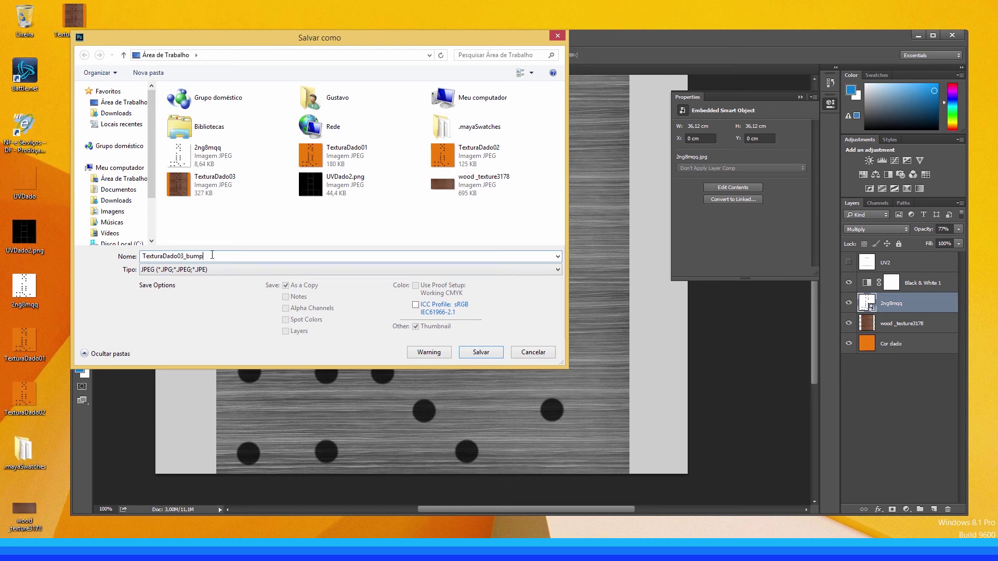
{"action": "left_click", "coordinate": [485, 352]}
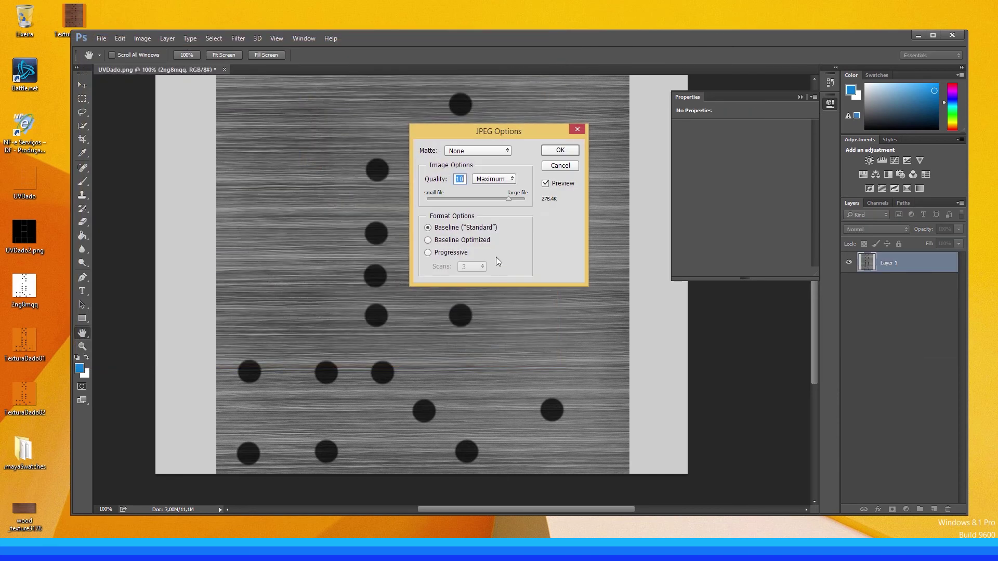
{"action": "left_click", "coordinate": [555, 151]}
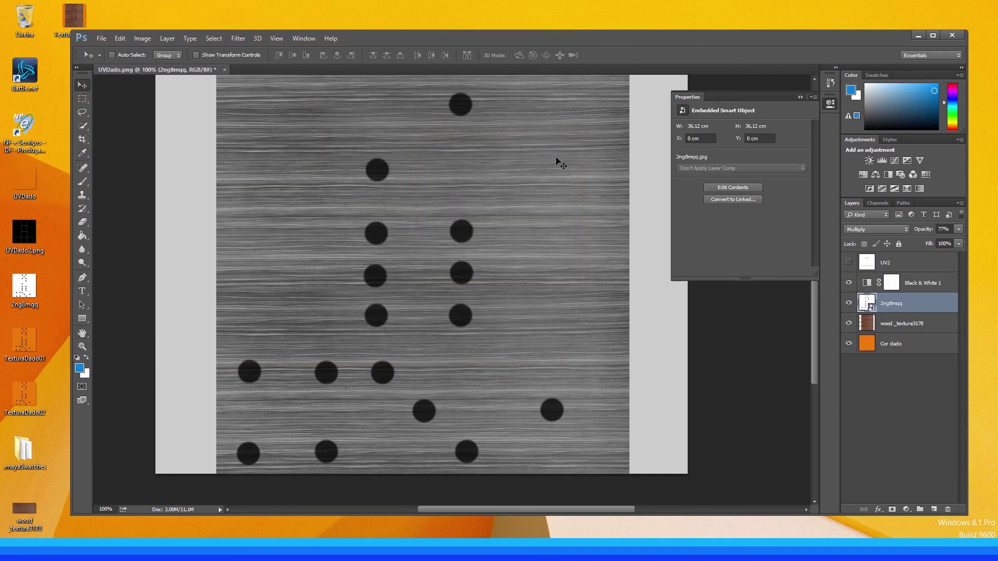
Open the exported TexturaDado03 image from the desktop and compare it with TexturaDado03_bump in the photo viewer.
{"action": "left_click_drag", "start_coordinate": [757, 36], "coordinate": [792, 32]}
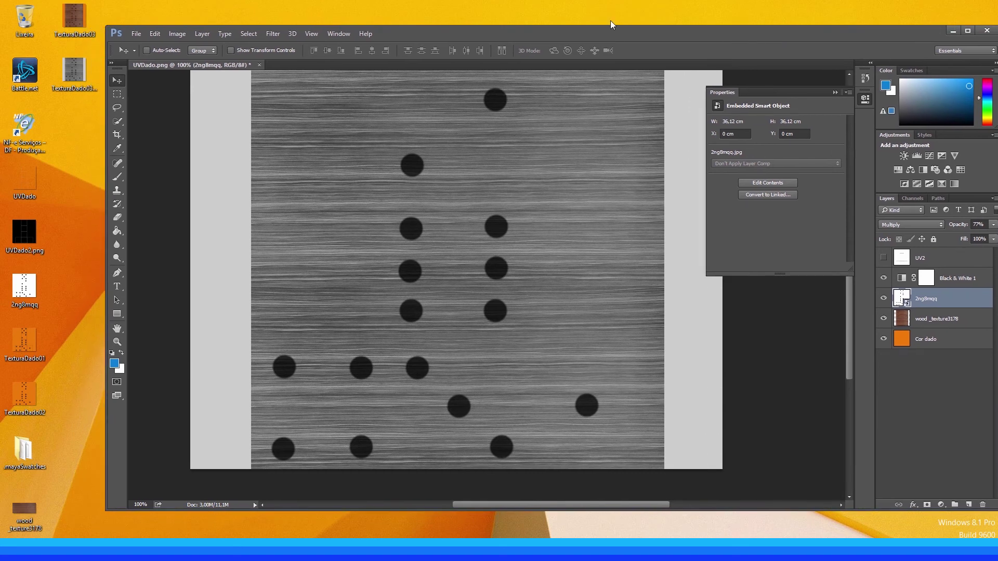
{"action": "double_click", "coordinate": [83, 29]}
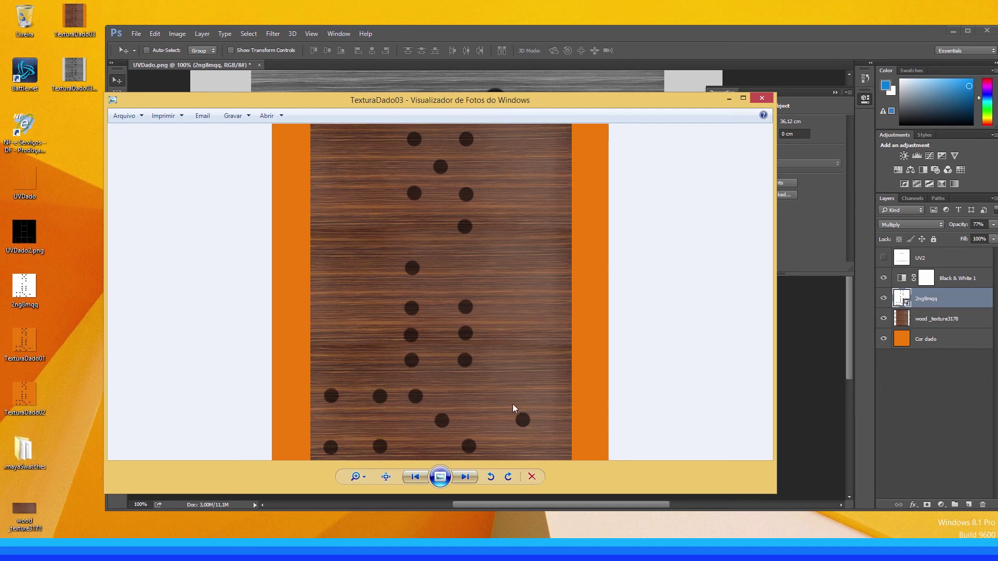
{"action": "left_click", "coordinate": [466, 477]}
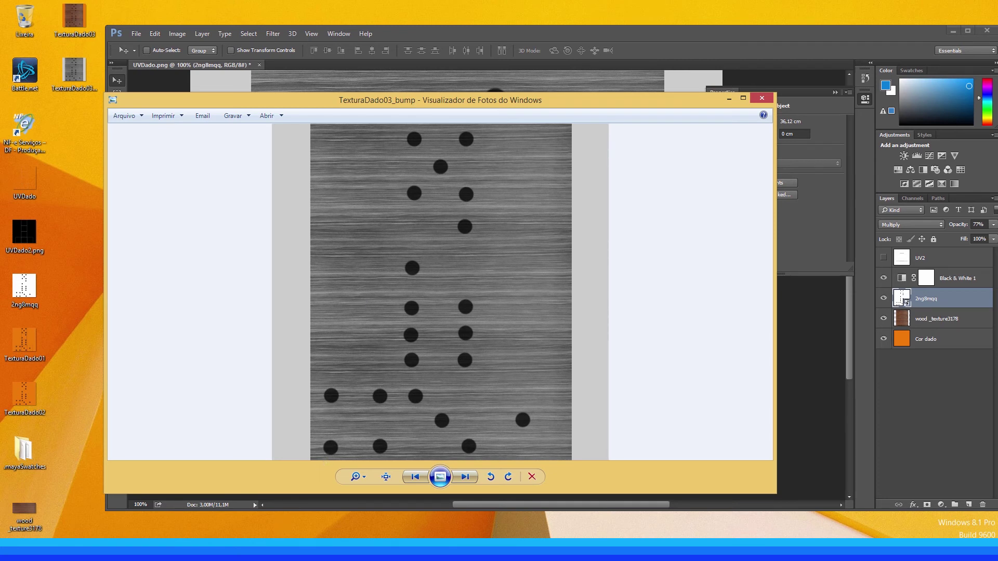
Switch to Maya and replace the image of blinn1's color texture node with TexturaDado03.jpg.
{"action": "mouse_move", "coordinate": [267, 550]}
{"action": "left_click", "coordinate": [288, 522]}
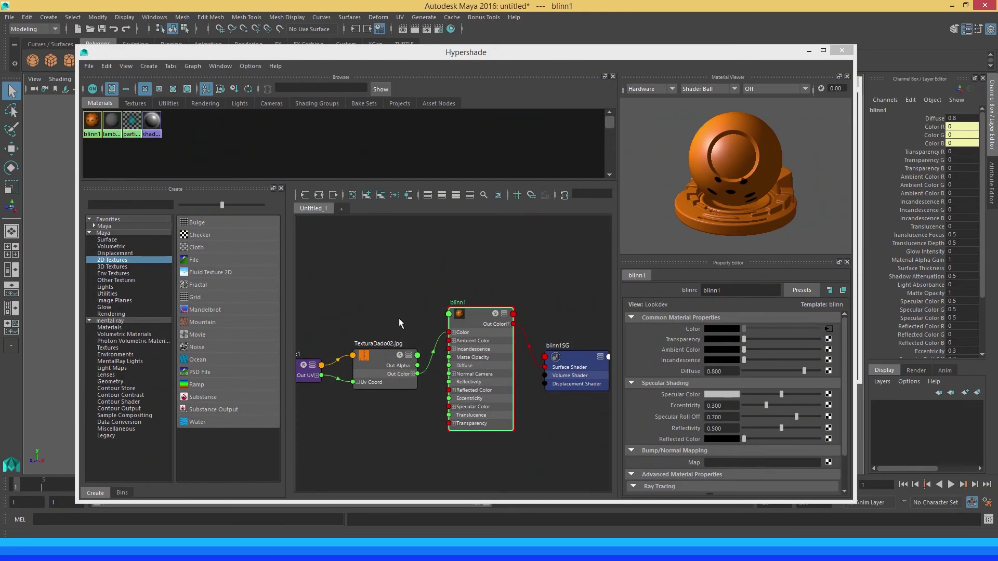
{"action": "left_click", "coordinate": [385, 307]}
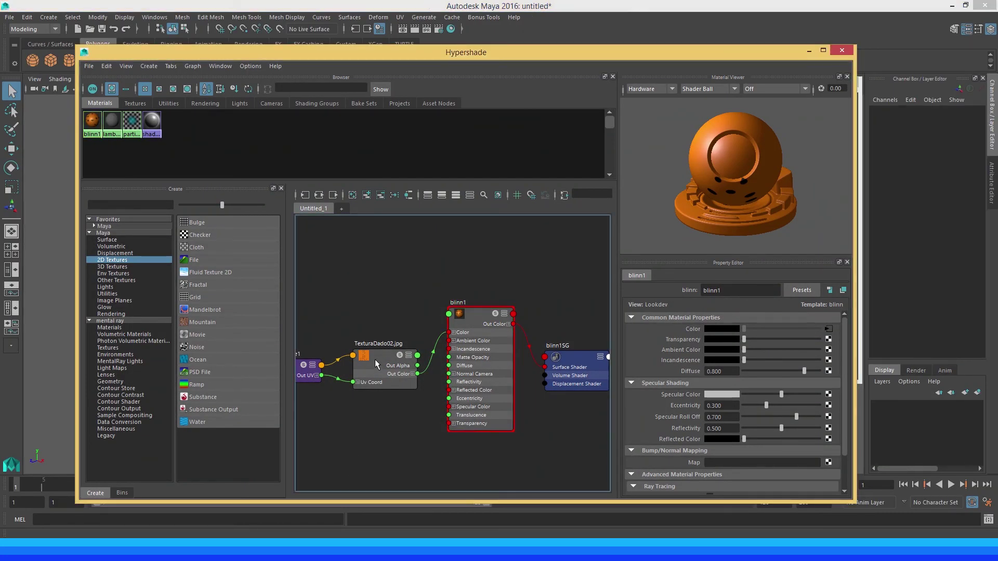
{"action": "left_click", "coordinate": [375, 359]}
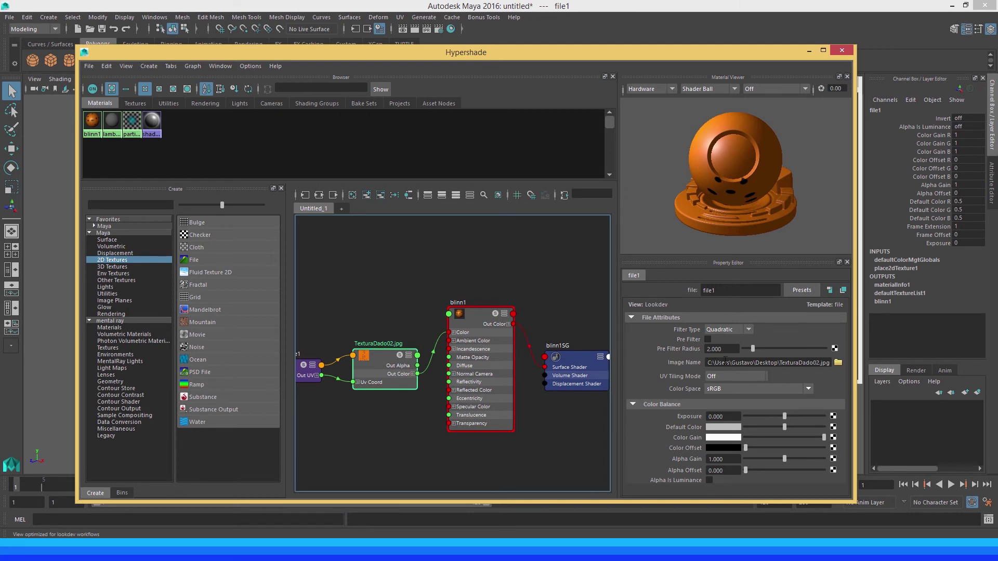
{"action": "left_click", "coordinate": [838, 362]}
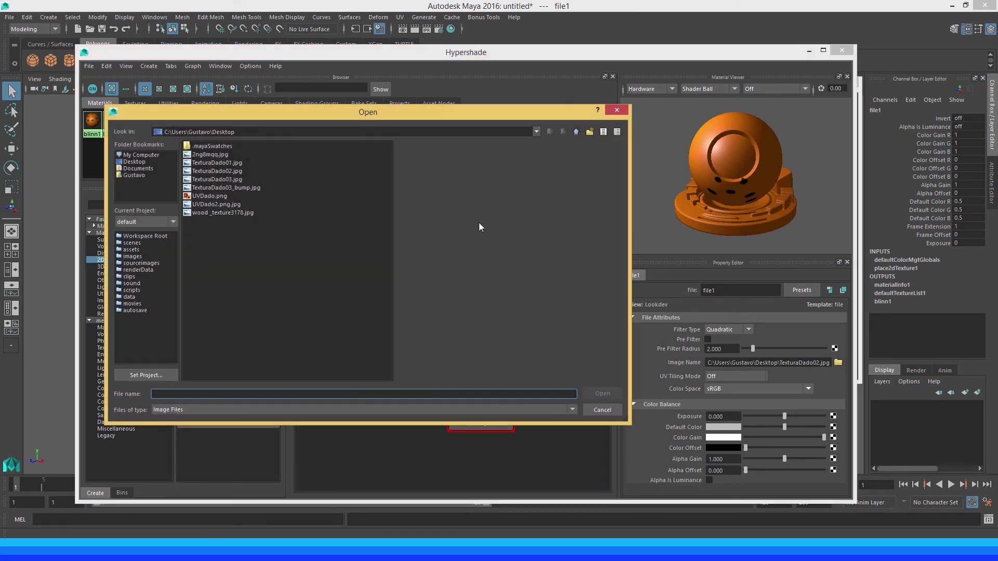
{"action": "left_click", "coordinate": [243, 179]}
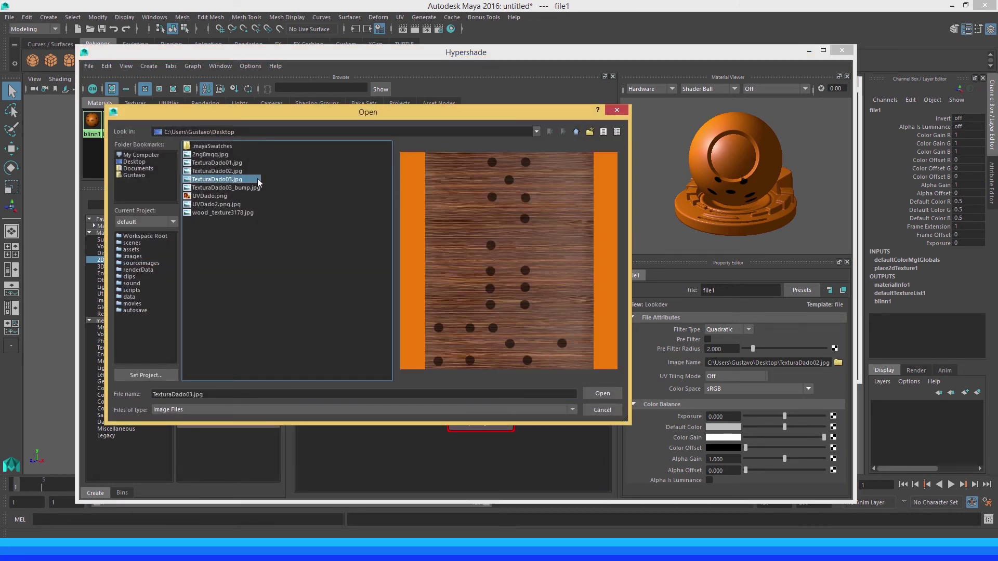
{"action": "left_click", "coordinate": [603, 394]}
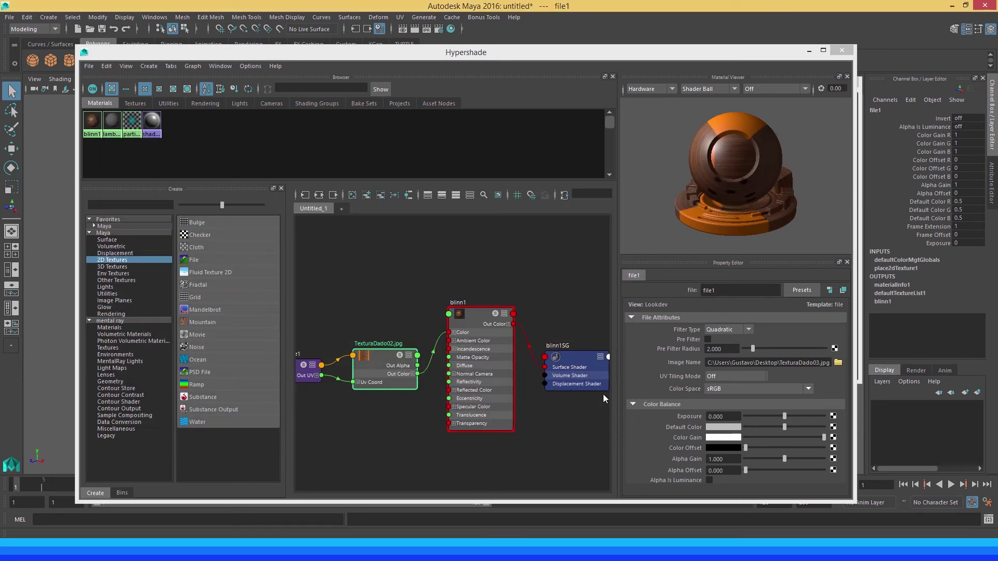
Minimize the Hypershade and UV Editor and examine the wood texture on the die's faces from several angles.
{"action": "left_click", "coordinate": [809, 51]}
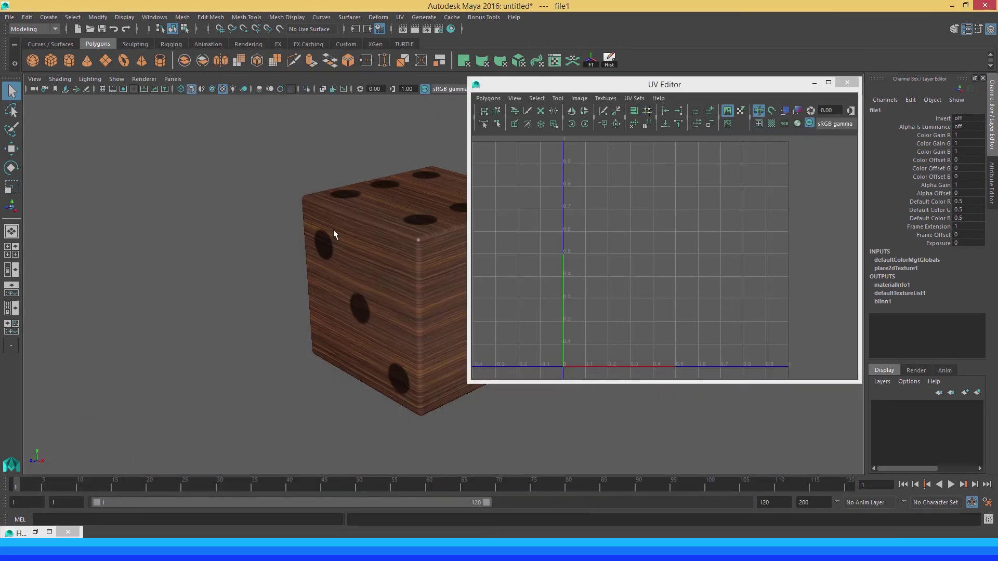
{"action": "left_click_drag", "start_coordinate": [333, 232], "coordinate": [278, 271], "text": "alt"}
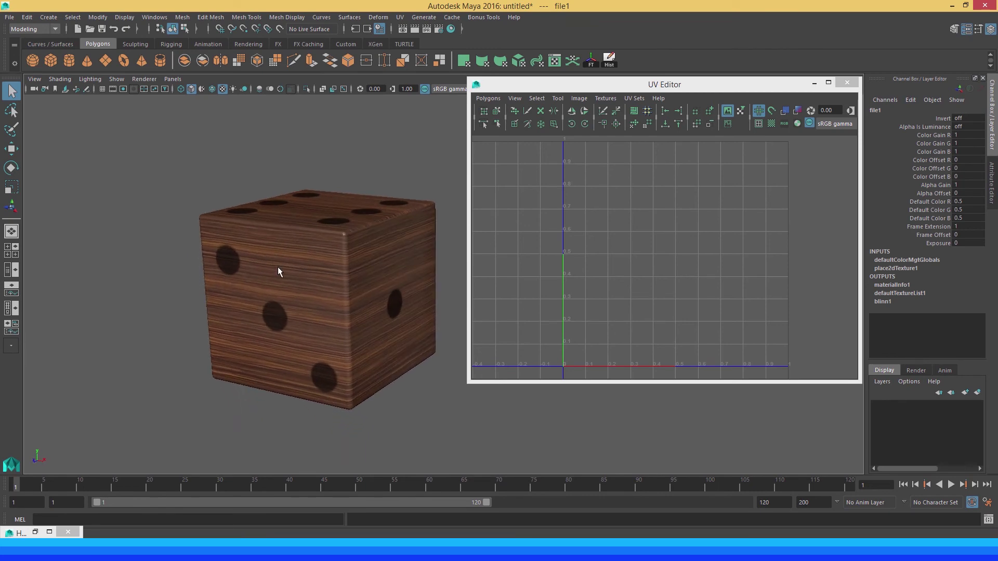
{"action": "middle_click_drag", "start_coordinate": [279, 225], "coordinate": [289, 243], "text": "alt"}
{"action": "left_click", "coordinate": [814, 83]}
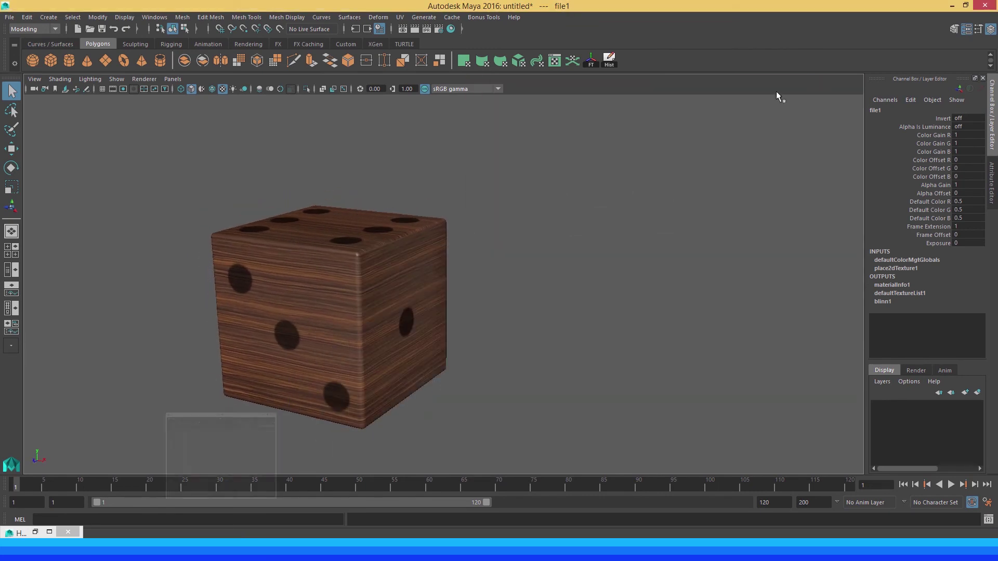
{"action": "middle_click_drag", "start_coordinate": [399, 238], "coordinate": [497, 228], "text": "alt"}
{"action": "left_click", "coordinate": [470, 257]}
{"action": "left_click_drag", "start_coordinate": [469, 256], "coordinate": [602, 234], "text": "alt"}
{"action": "left_click", "coordinate": [601, 234]}
{"action": "left_click_drag", "start_coordinate": [477, 217], "coordinate": [462, 231], "text": "alt"}
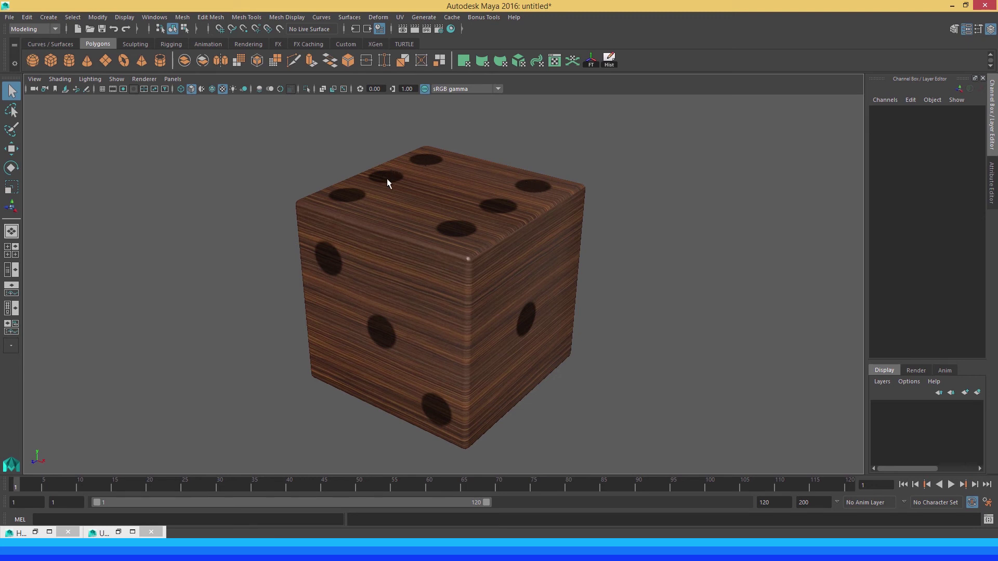
{"action": "left_click_drag", "start_coordinate": [443, 258], "coordinate": [498, 217], "text": "alt"}
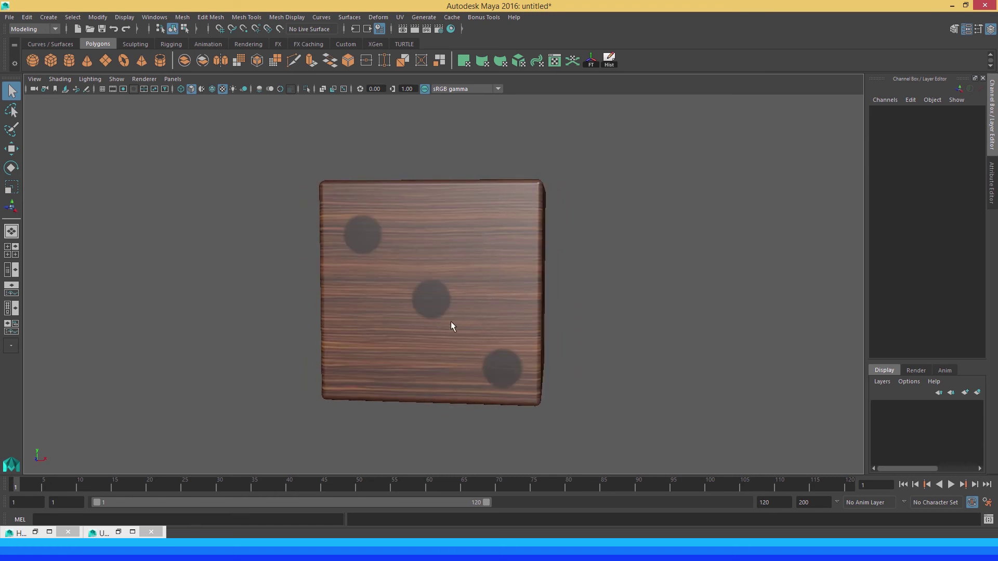
{"action": "left_click_drag", "start_coordinate": [451, 325], "coordinate": [413, 320], "text": "alt"}
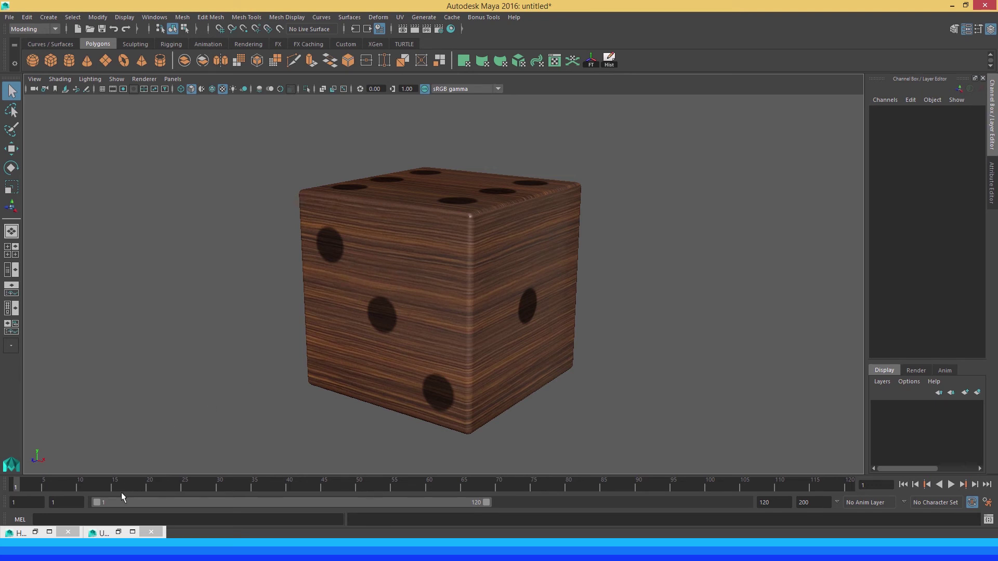
Restore the Hypershade and connect a new File texture to the Bump/Normal Mapping map of blinn1.
{"action": "left_click", "coordinate": [36, 532]}
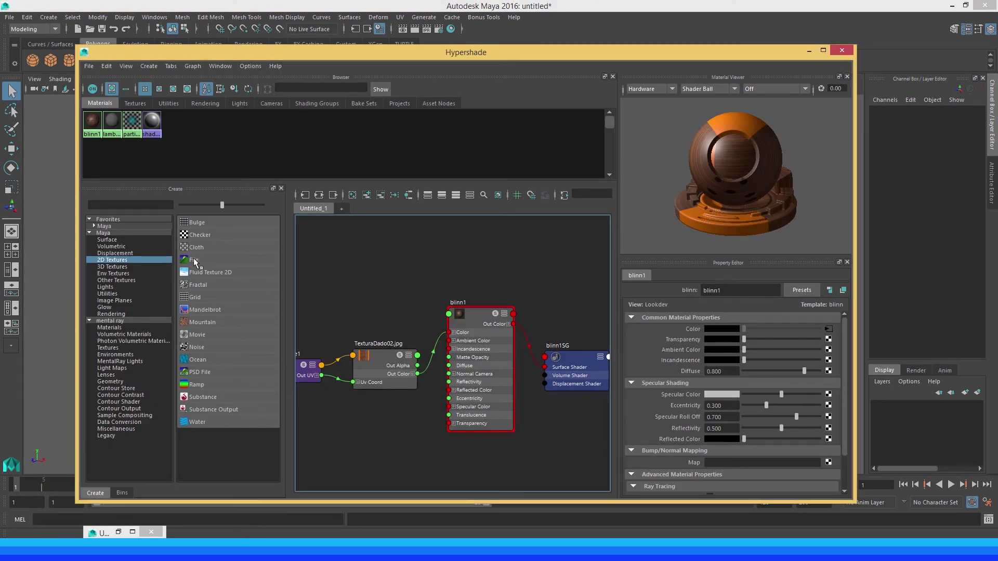
{"action": "left_click", "coordinate": [472, 316]}
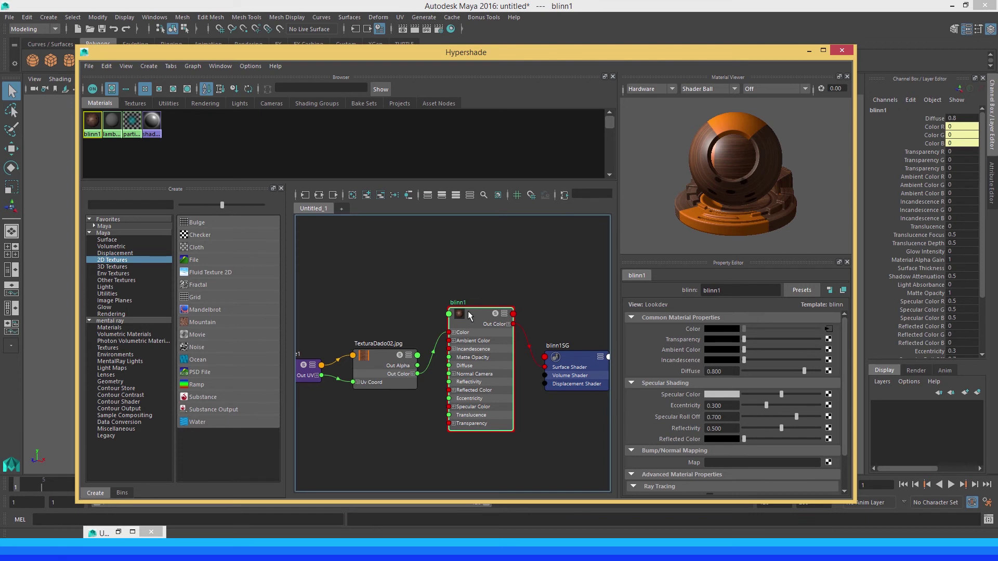
{"action": "scroll", "coordinate": [651, 408], "scroll_direction": "down", "scroll_amount": 1}
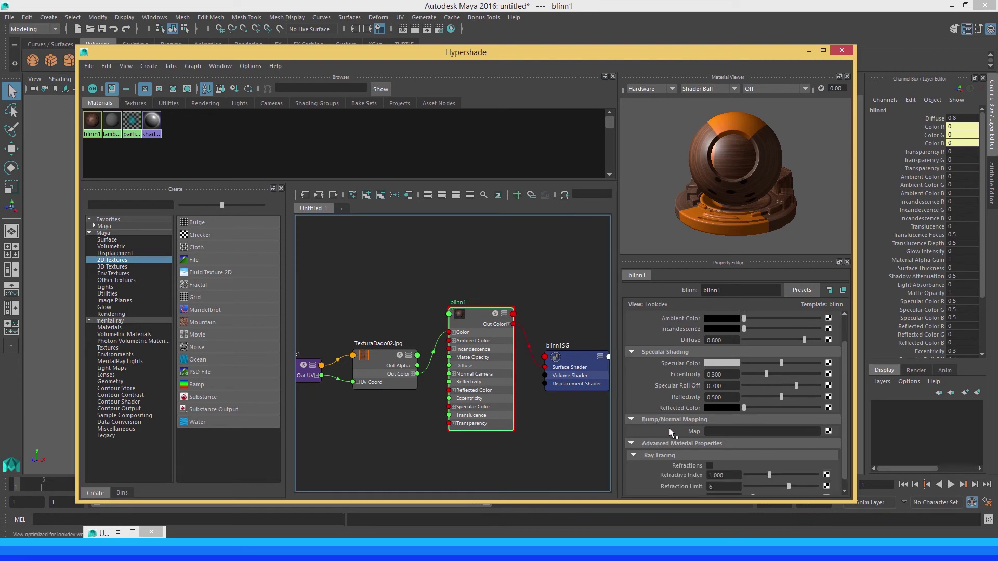
{"action": "left_click", "coordinate": [829, 432]}
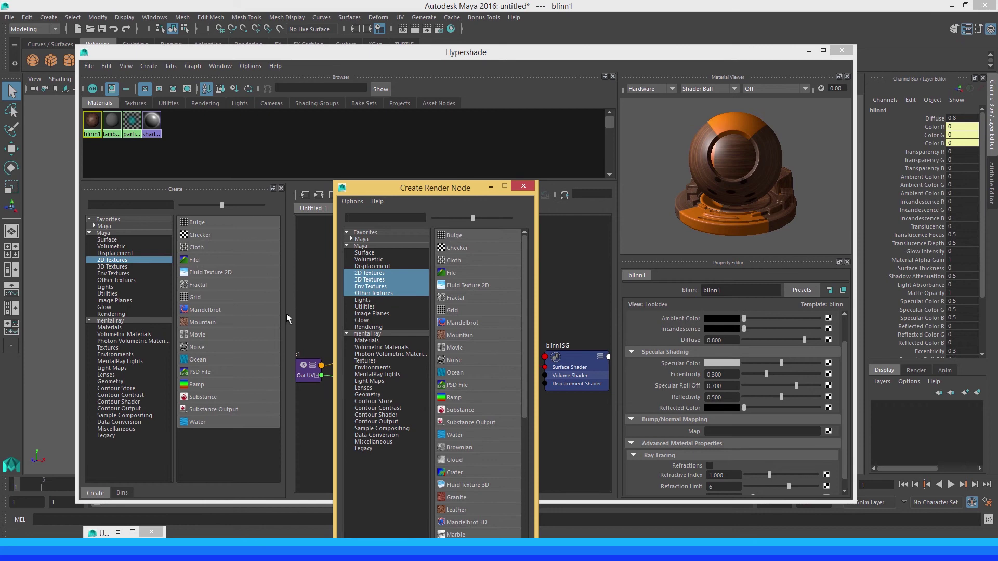
{"action": "left_click", "coordinate": [454, 273]}
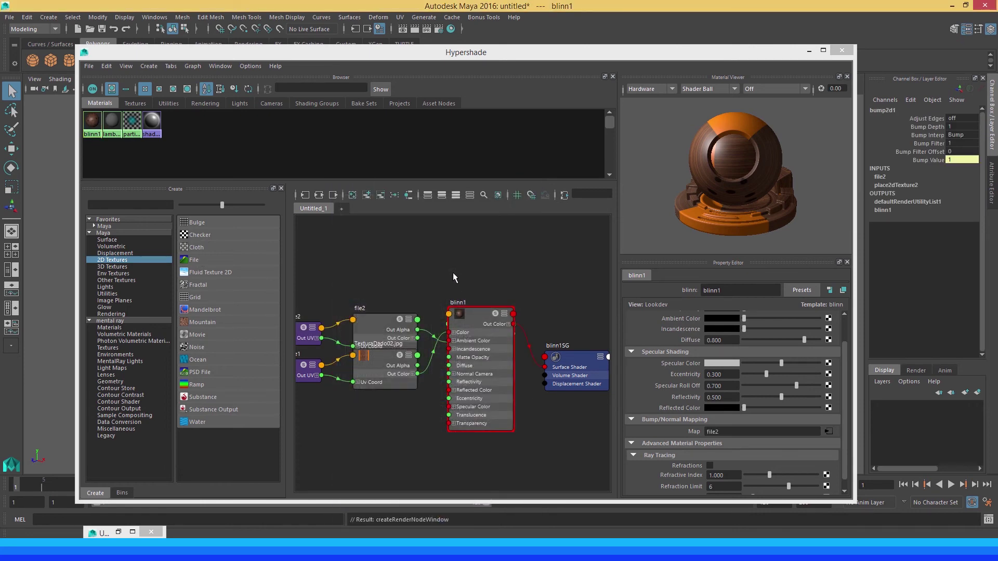
Move the file2 and place2dTexture2 nodes above the color texture nodes and bring the bump2d1 node out from behind blinn1.
{"action": "middle_click_drag", "start_coordinate": [416, 263], "coordinate": [469, 277], "text": "alt"}
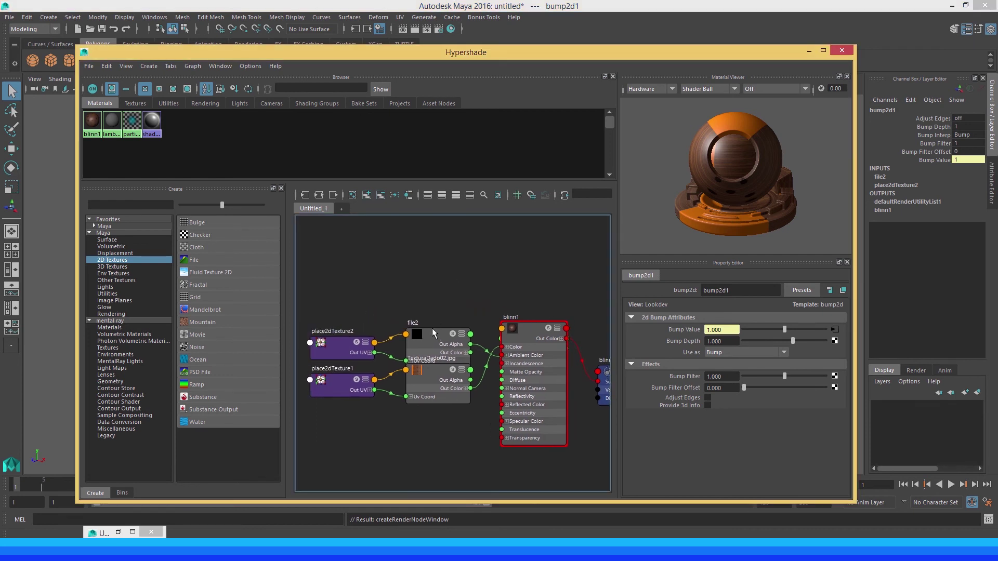
{"action": "left_click_drag", "start_coordinate": [432, 329], "coordinate": [430, 285]}
{"action": "left_click_drag", "start_coordinate": [342, 342], "coordinate": [339, 310]}
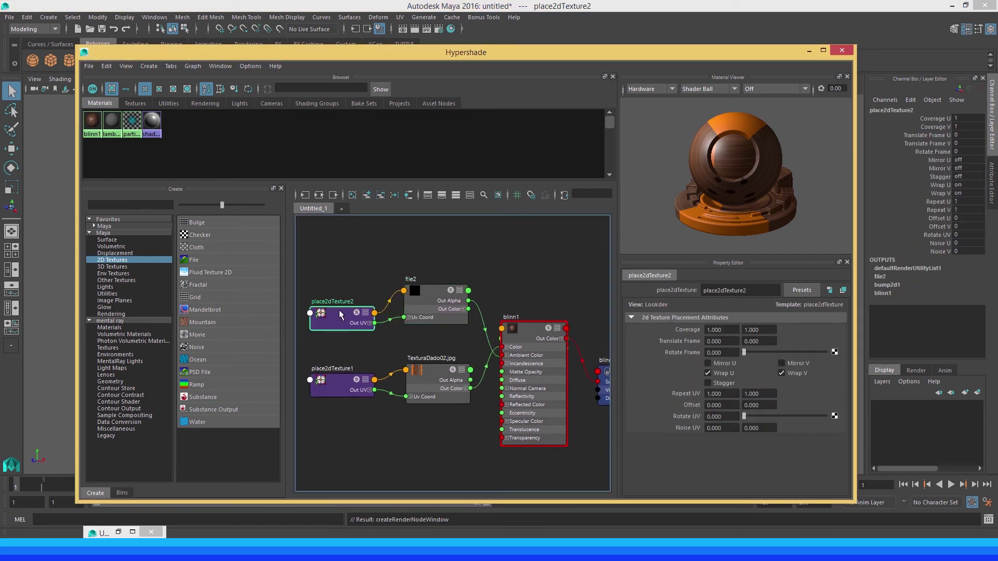
{"action": "scroll", "coordinate": [509, 370], "scroll_direction": "up", "scroll_amount": 4}
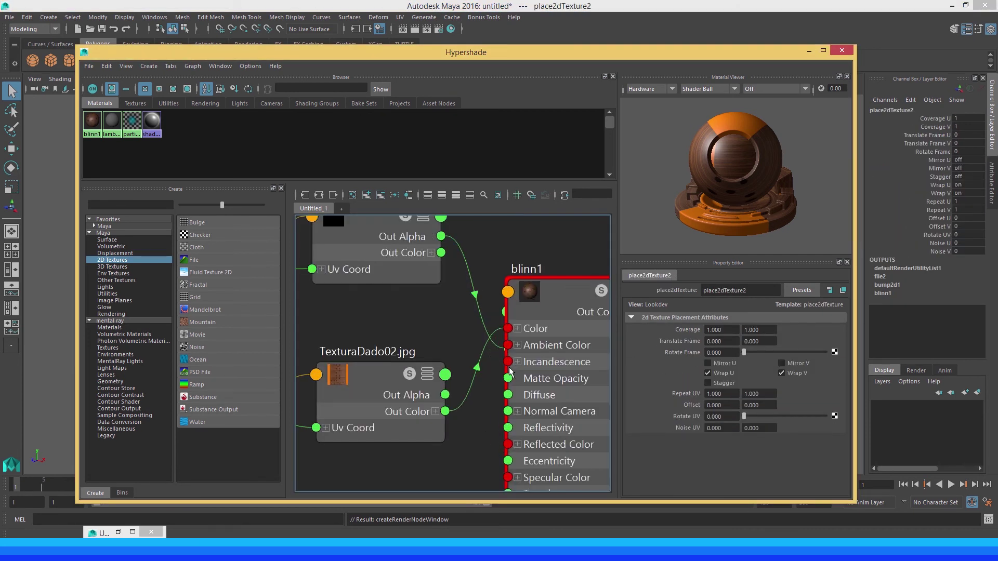
{"action": "middle_click_drag", "start_coordinate": [491, 347], "coordinate": [469, 341], "text": "alt"}
{"action": "left_click_drag", "start_coordinate": [515, 286], "coordinate": [544, 301]}
{"action": "left_click_drag", "start_coordinate": [486, 312], "coordinate": [345, 295]}
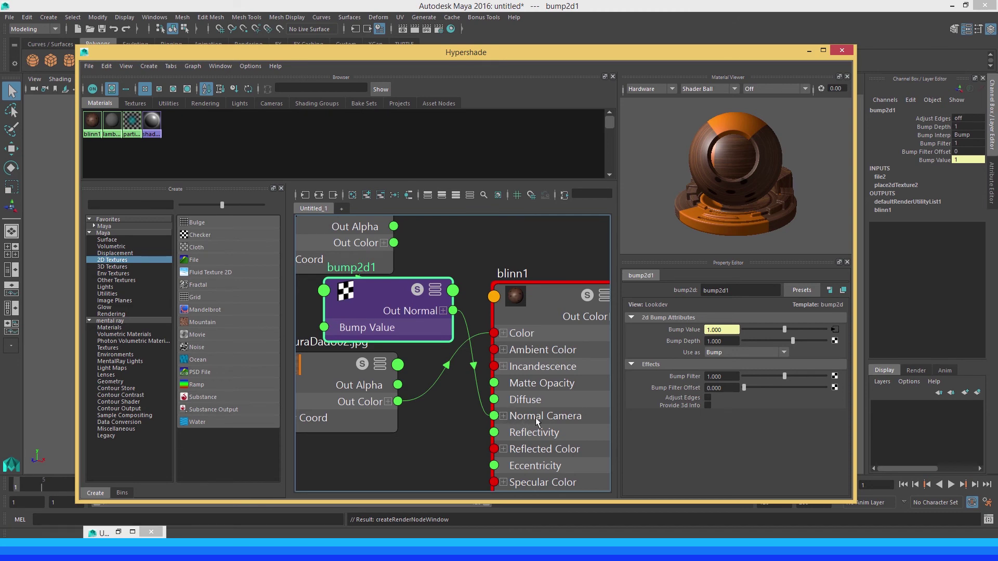
Line up the place2dTexture2, file2 and bump2d1 nodes in a row above the color texture nodes.
{"action": "scroll", "coordinate": [459, 341], "scroll_direction": "down", "scroll_amount": 6}
{"action": "middle_click_drag", "start_coordinate": [371, 286], "coordinate": [472, 315], "text": "alt"}
{"action": "left_click_drag", "start_coordinate": [391, 318], "coordinate": [344, 314]}
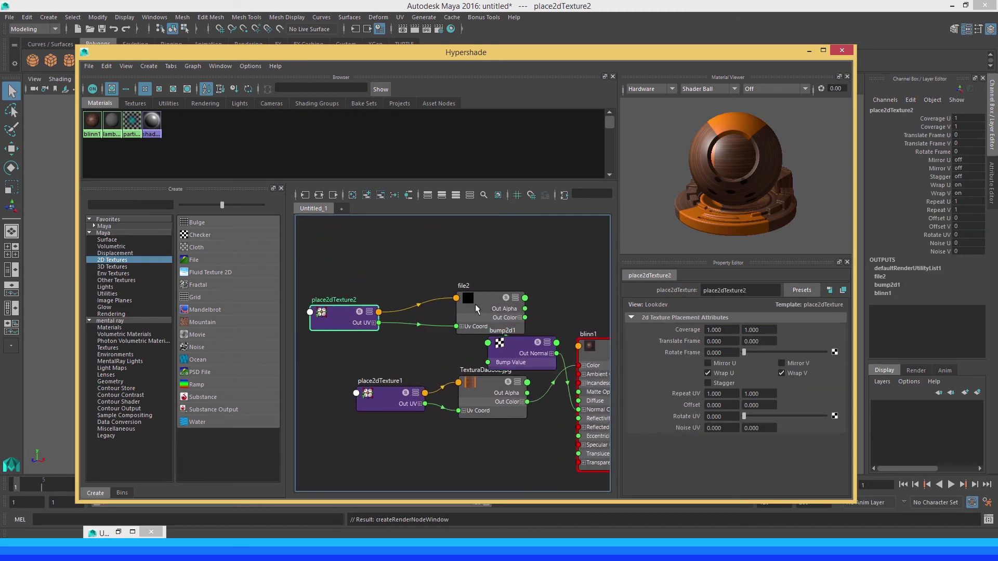
{"action": "left_click_drag", "start_coordinate": [474, 300], "coordinate": [426, 299]}
{"action": "left_click_drag", "start_coordinate": [517, 349], "coordinate": [519, 307]}
{"action": "middle_click_drag", "start_coordinate": [519, 307], "coordinate": [462, 306], "text": "alt"}
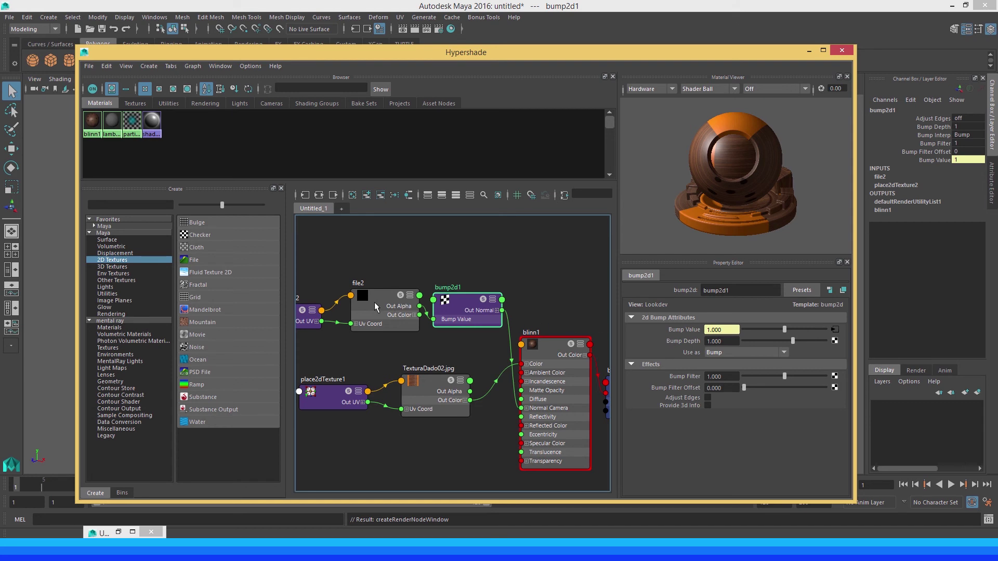
Load TexturaDado03_bump.jpg from the Desktop as the image of the file2 texture node.
{"action": "left_click", "coordinate": [362, 290]}
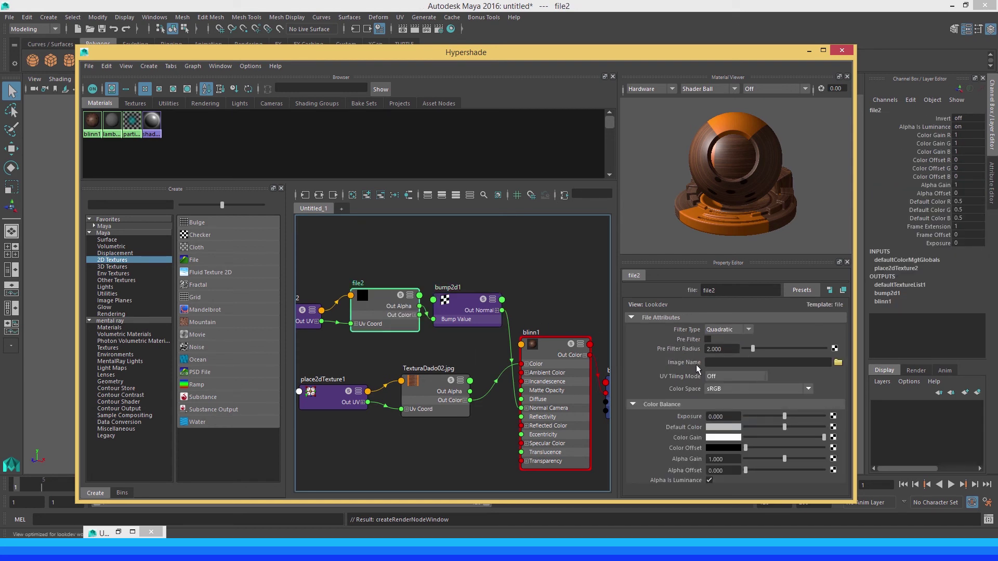
{"action": "left_click", "coordinate": [839, 363]}
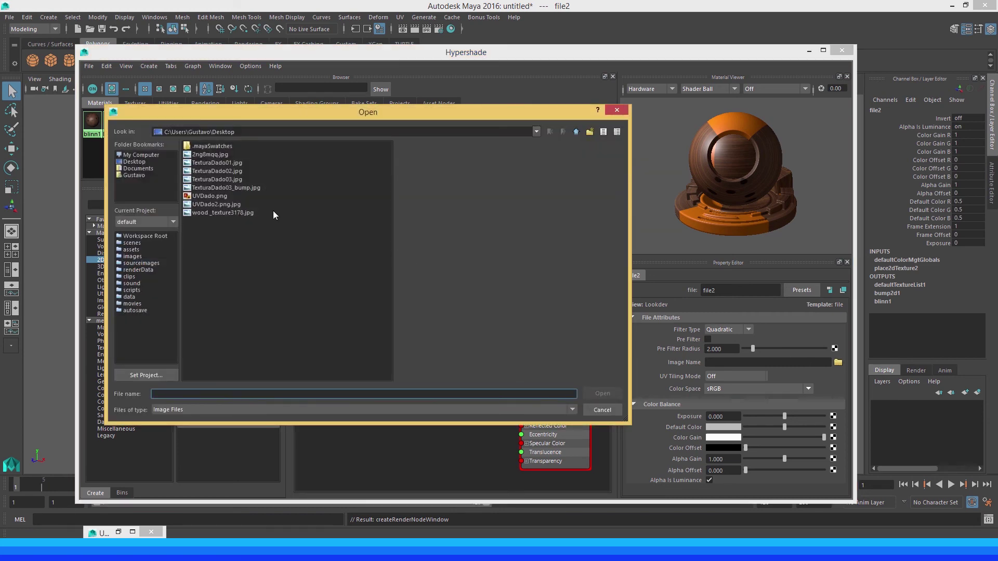
{"action": "left_click", "coordinate": [241, 188]}
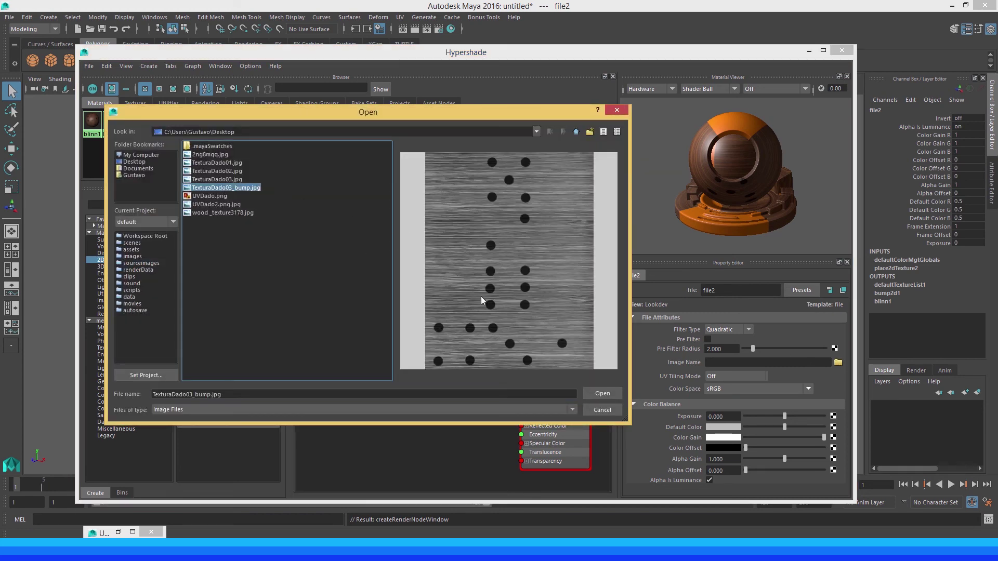
{"action": "left_click", "coordinate": [600, 394]}
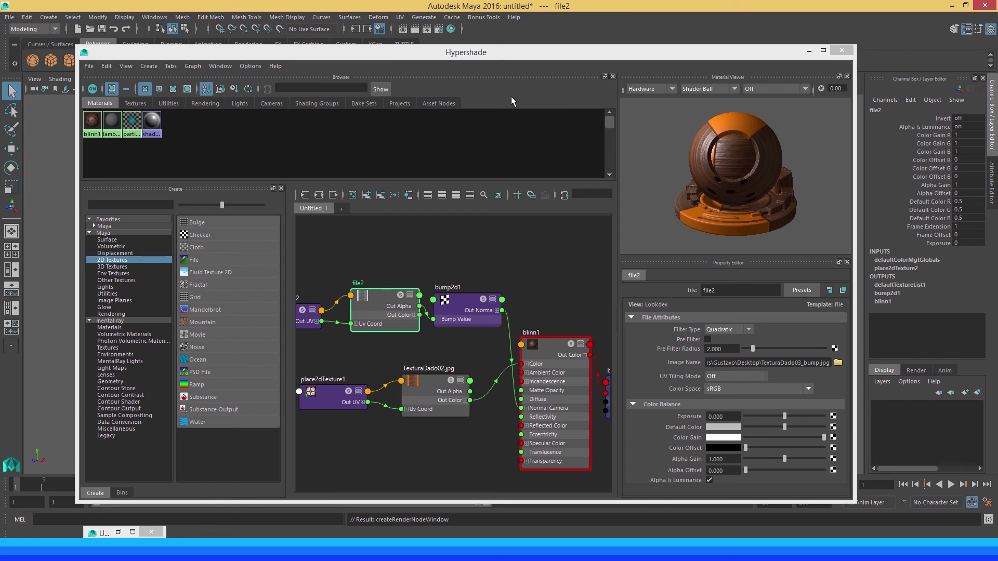
Arrange a narrower Hypershade beside the die so that the bump effect and the node settings can be viewed together.
{"action": "left_click_drag", "start_coordinate": [519, 64], "coordinate": [624, 428]}
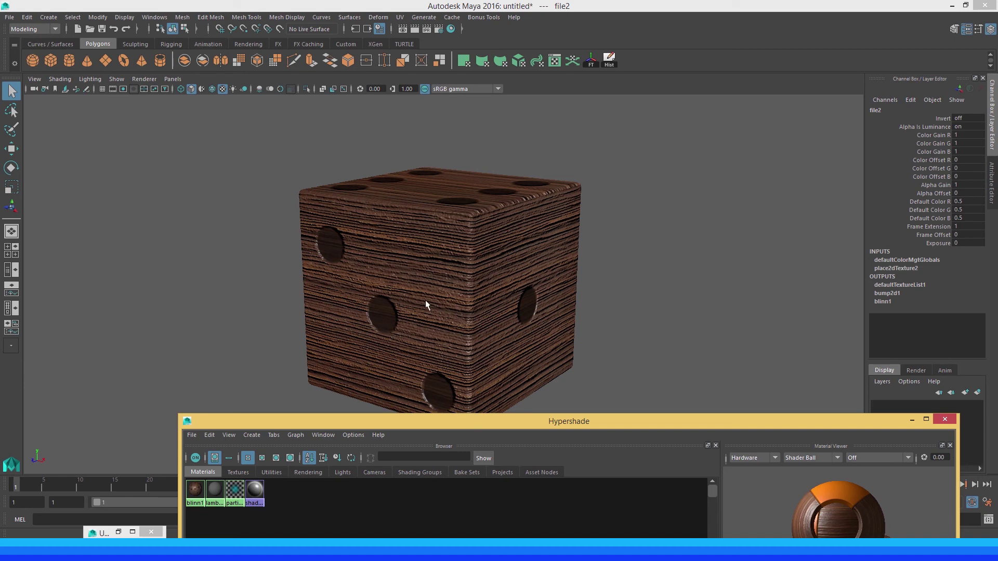
{"action": "left_click_drag", "start_coordinate": [421, 307], "coordinate": [400, 281], "text": "alt"}
{"action": "left_click_drag", "start_coordinate": [501, 416], "coordinate": [534, 361]}
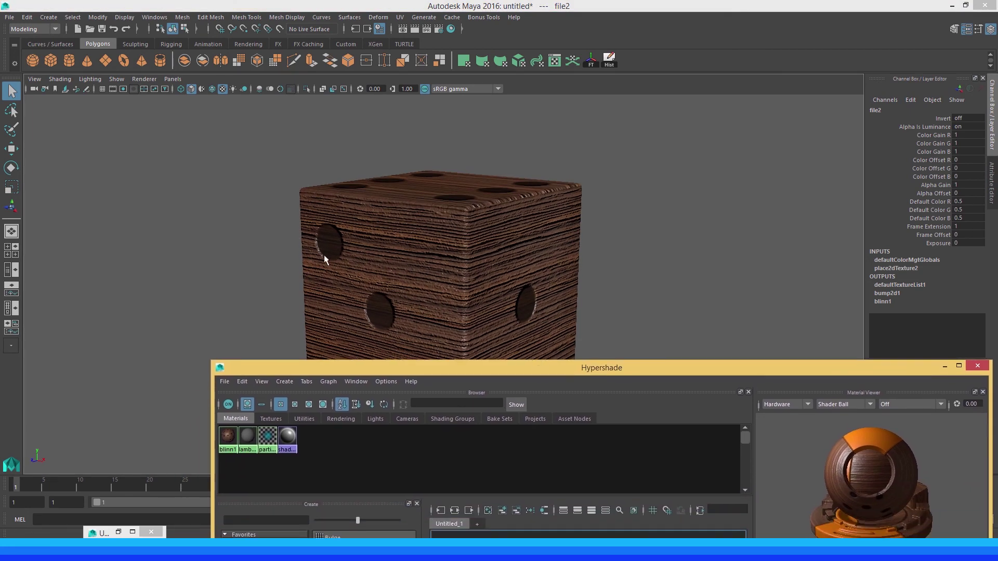
{"action": "middle_click_drag", "start_coordinate": [324, 254], "coordinate": [146, 231], "text": "alt"}
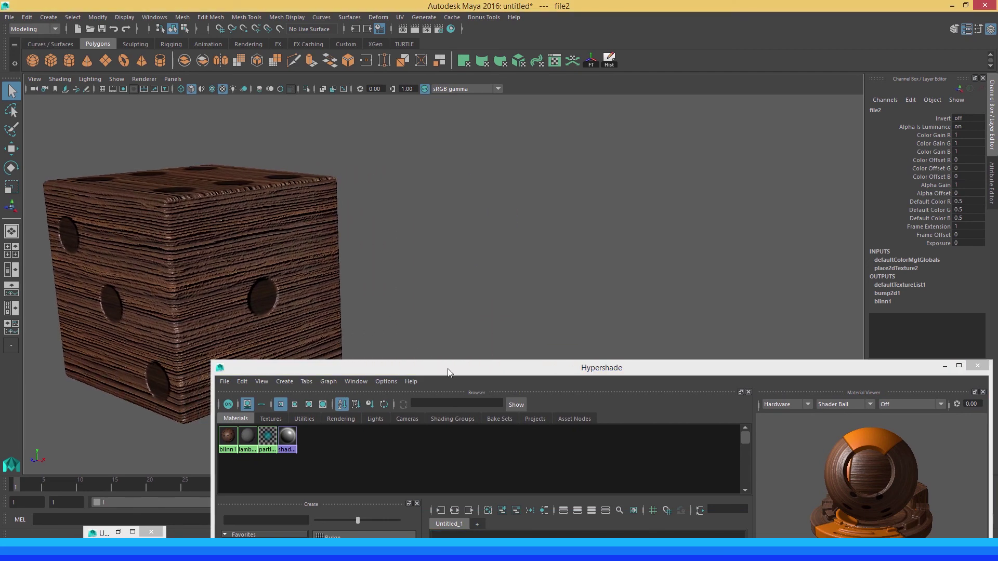
{"action": "left_click_drag", "start_coordinate": [448, 369], "coordinate": [525, 67]}
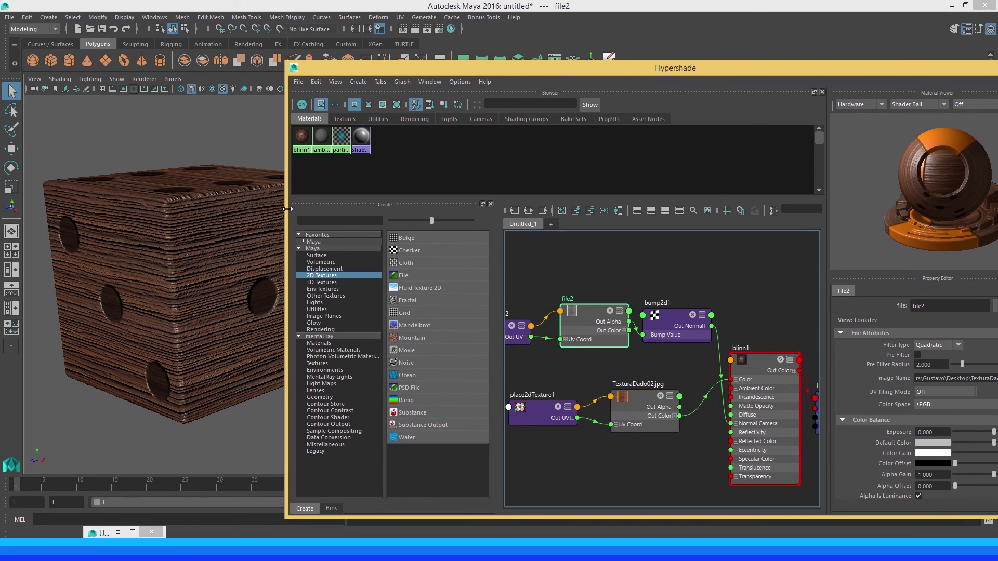
{"action": "left_click_drag", "start_coordinate": [286, 194], "coordinate": [382, 195]}
{"action": "left_click_drag", "start_coordinate": [552, 69], "coordinate": [475, 60]}
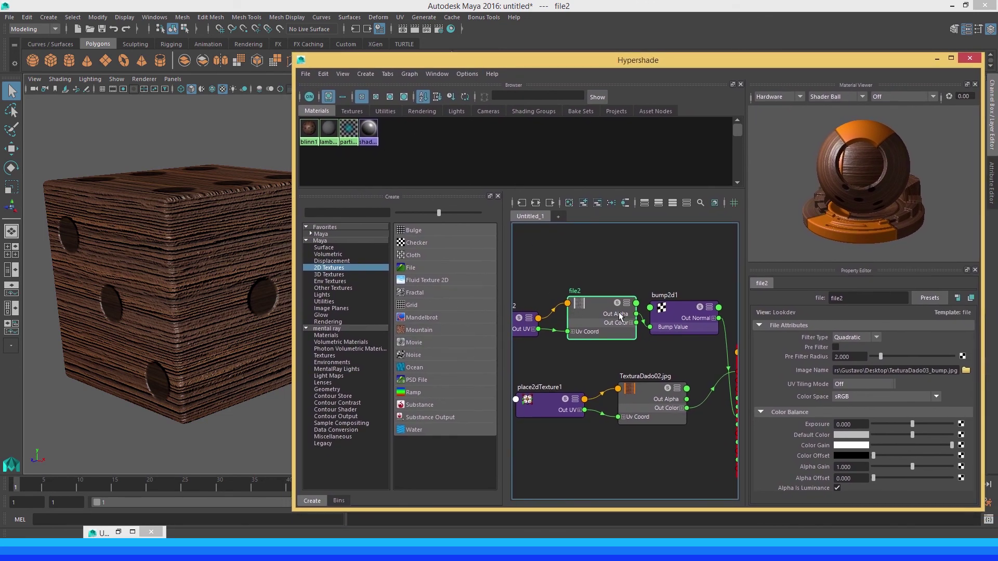
Lower the Bump Depth of the bump2d1 node to 0.5 and reduce it further to 0.3.
{"action": "left_click", "coordinate": [675, 305]}
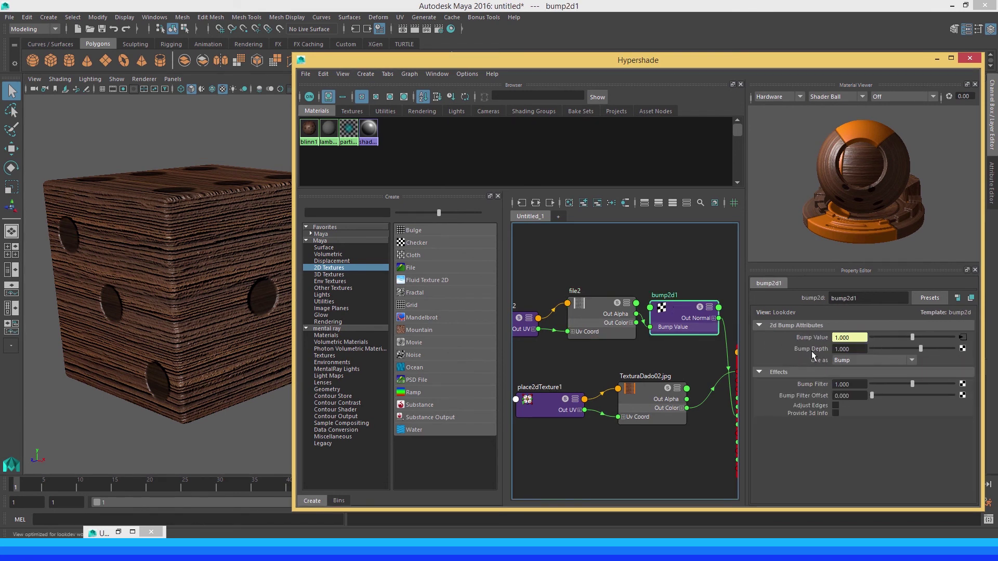
{"action": "left_click", "coordinate": [849, 349]}
{"action": "type", "text": "."}
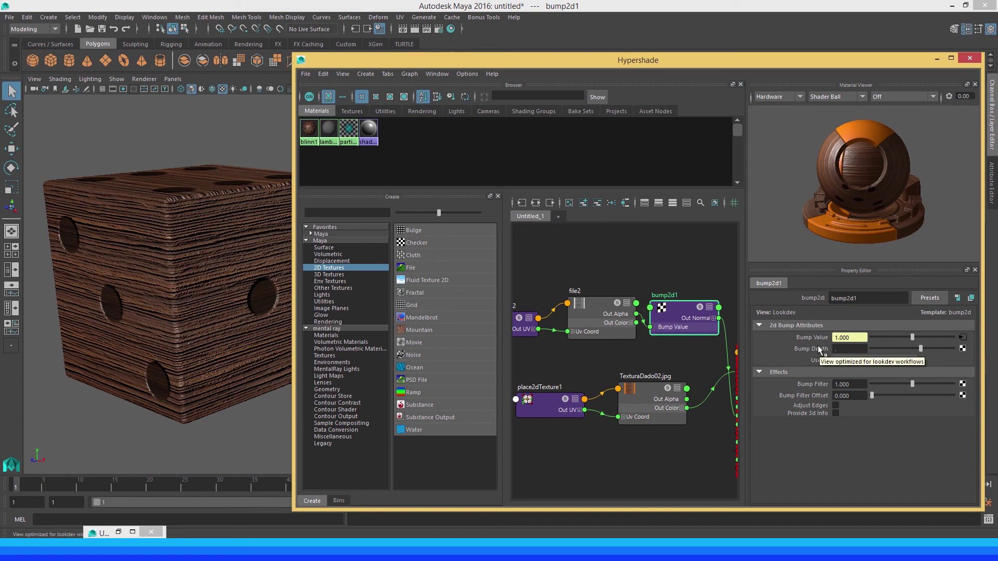
{"action": "type", "text": "5"}
{"action": "key", "text": "Return"}
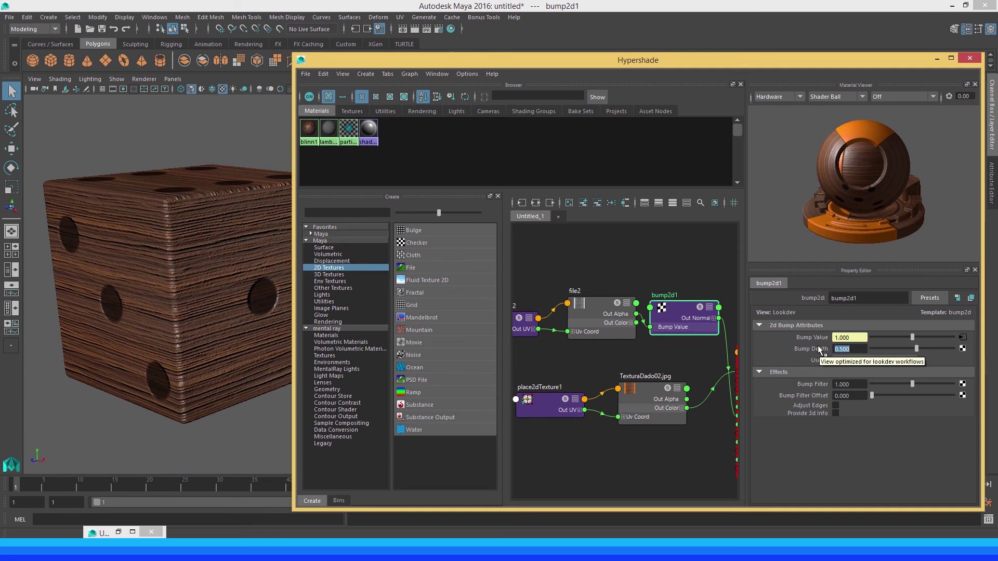
{"action": "key", "text": "Right"}
{"action": "key", "text": "shift+Left"}
{"action": "key", "text": "shift+Left"}
{"action": "type", "text": "300"}
{"action": "key", "text": "Return"}
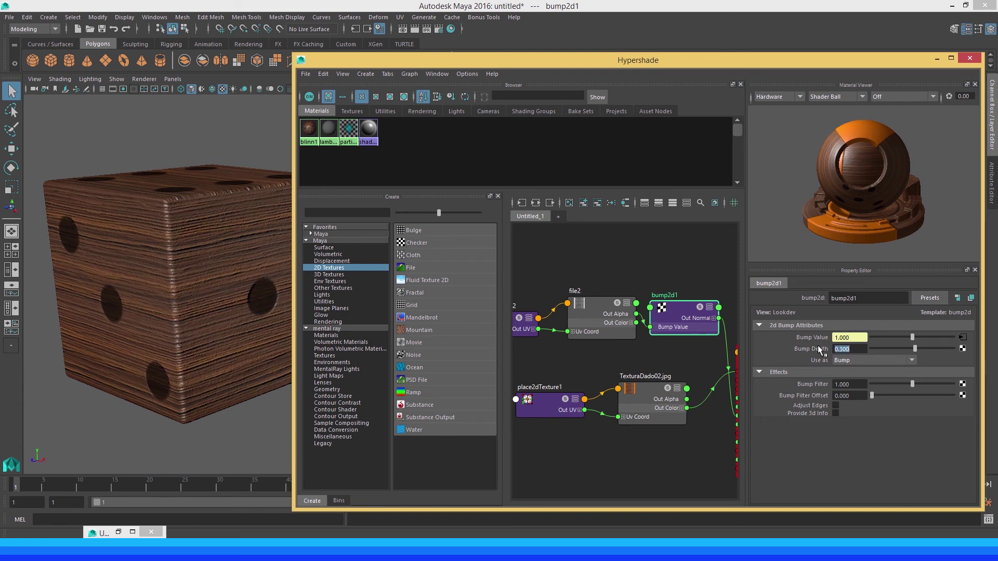
Try a Bump Depth of 0.2 on bump2d1, and return it to 0.3.
{"action": "key", "text": "Right"}
{"action": "key", "text": "shift+Left"}
{"action": "key", "text": "shift+Left"}
{"action": "key", "text": "shift+Left"}
{"action": "type", "text": "20"}
{"action": "type", "text": "0"}
{"action": "key", "text": "Return"}
{"action": "type", "text": "0.300"}
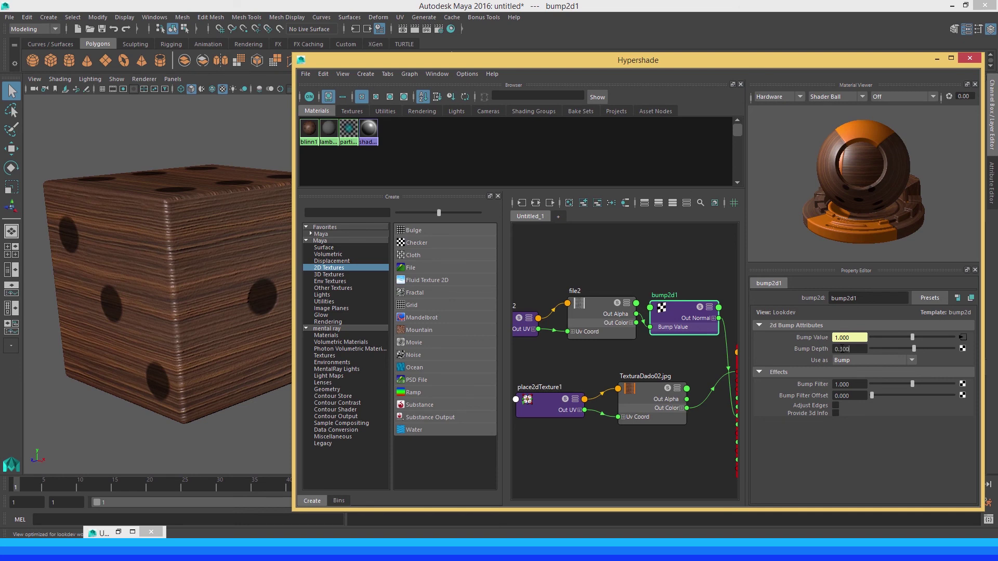
{"action": "key", "text": "Return"}
Minimize the Hypershade and examine the bumped wood grain and the pips on the die from several angles and distances.
{"action": "left_click", "coordinate": [931, 61]}
{"action": "left_click_drag", "start_coordinate": [281, 296], "coordinate": [415, 340], "text": "alt"}
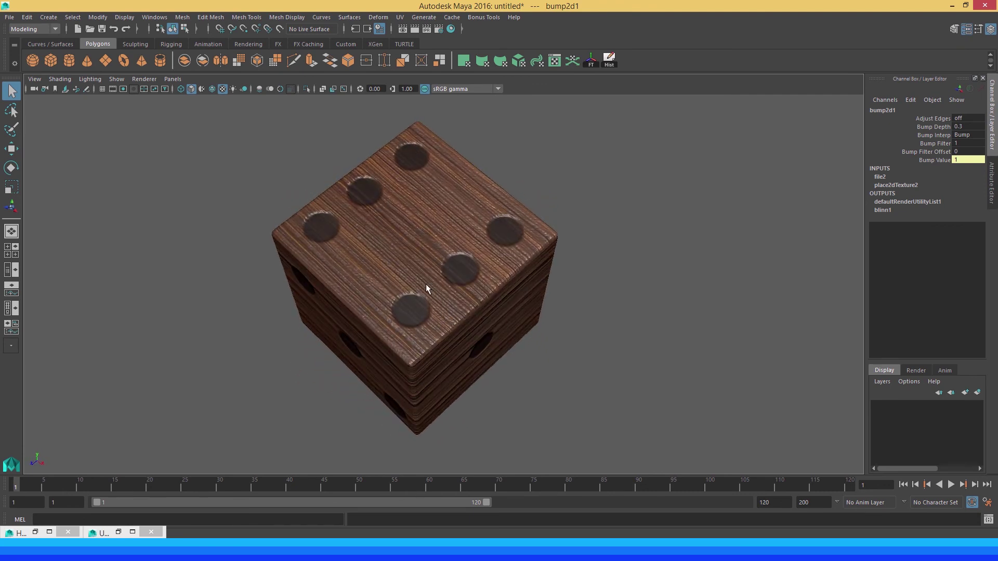
{"action": "middle_click_drag", "start_coordinate": [410, 269], "coordinate": [422, 278], "text": "alt"}
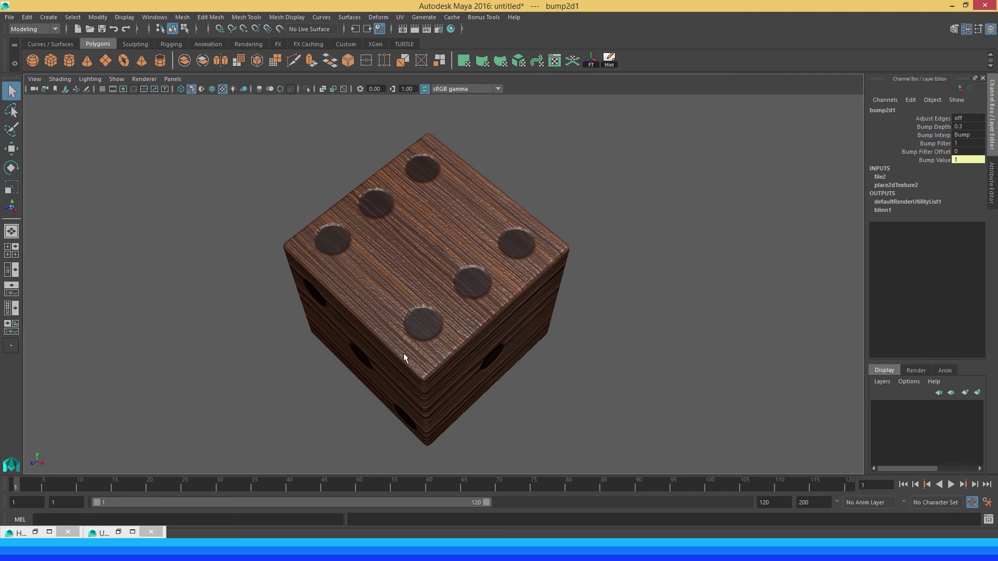
{"action": "left_click_drag", "start_coordinate": [396, 335], "coordinate": [421, 287], "text": "alt"}
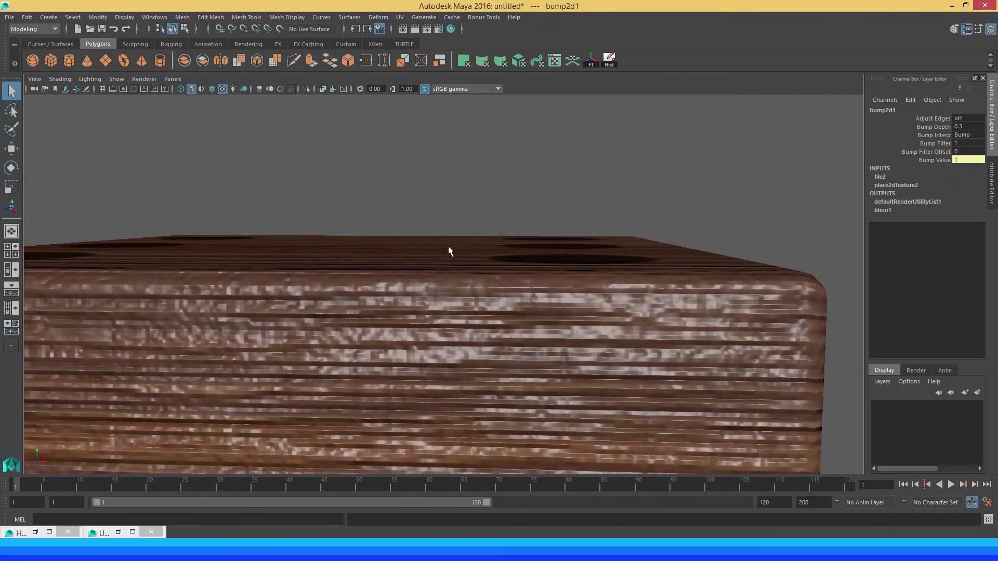
{"action": "left_click_drag", "start_coordinate": [437, 253], "coordinate": [468, 316], "text": "alt"}
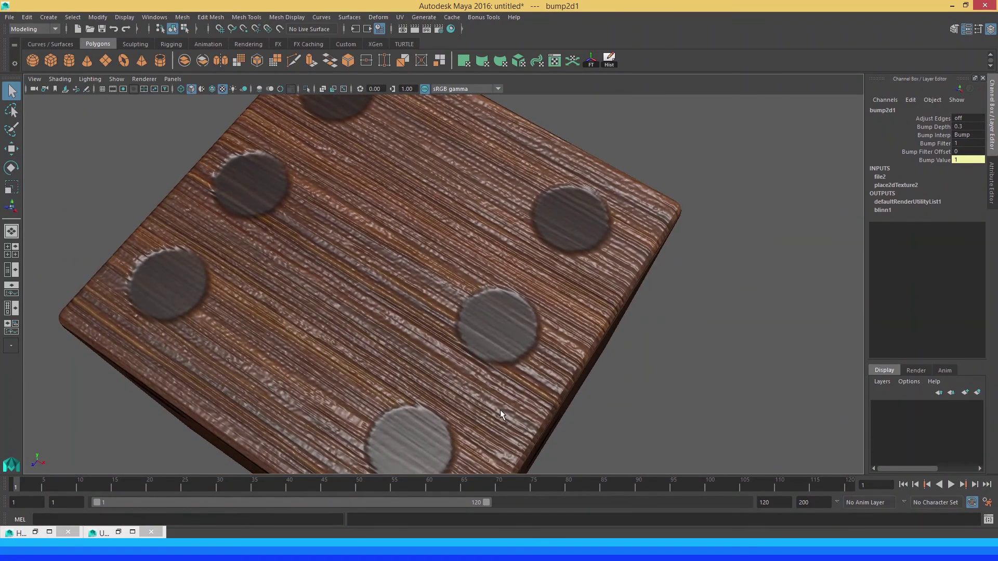
{"action": "right_click_drag", "start_coordinate": [438, 361], "coordinate": [291, 301], "text": "alt"}
{"action": "left_click_drag", "start_coordinate": [328, 355], "coordinate": [328, 295], "text": "alt"}
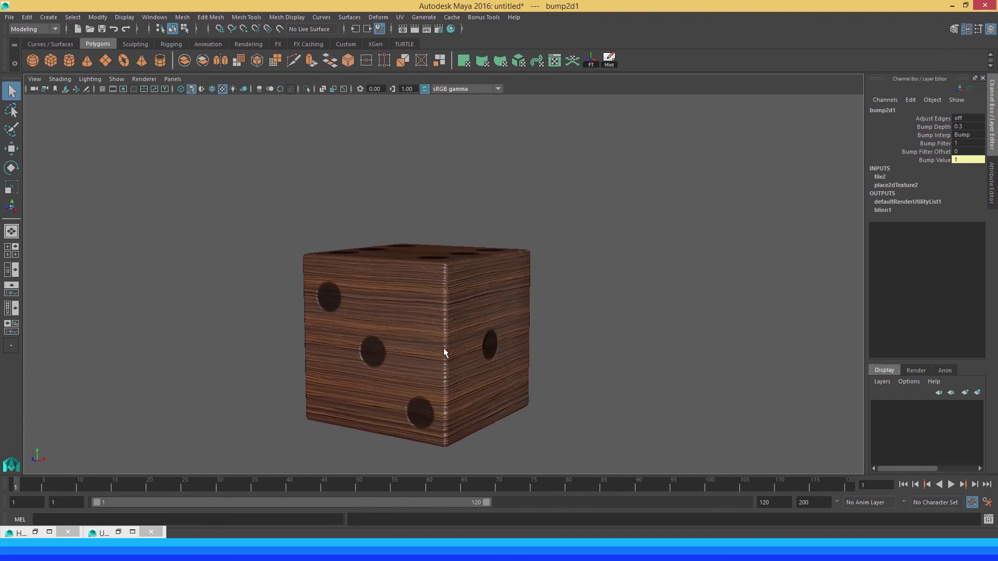
{"action": "left_click_drag", "start_coordinate": [446, 350], "coordinate": [394, 360], "text": "alt"}
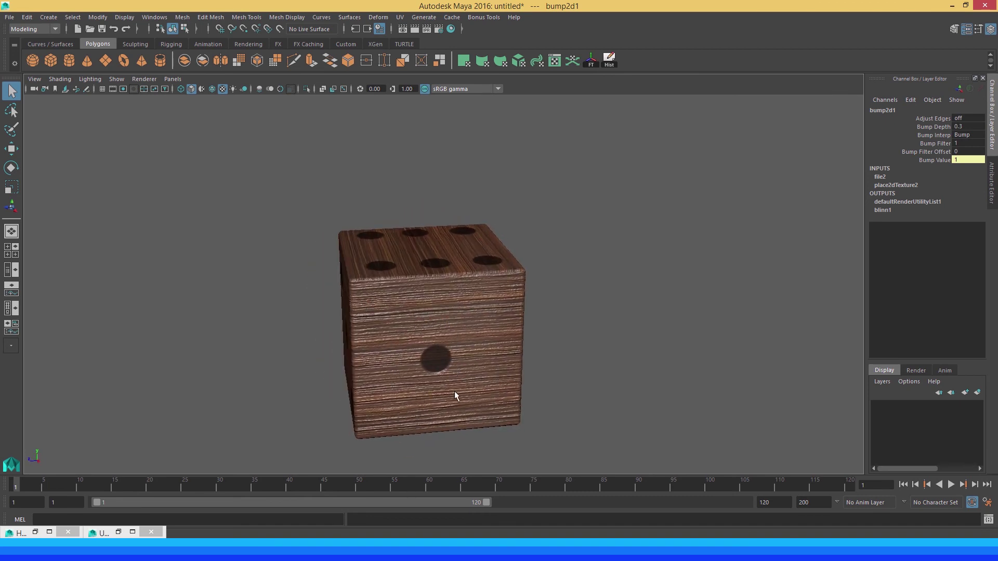
{"action": "left_click_drag", "start_coordinate": [448, 359], "coordinate": [547, 350], "text": "alt"}
{"action": "mouse_move", "coordinate": [430, 309]}
{"action": "left_mouse_down", "text": "alt"}
{"action": "mouse_move", "coordinate": [452, 335]}
{"action": "mouse_move", "coordinate": [412, 331]}
{"action": "mouse_move", "coordinate": [410, 341]}
{"action": "mouse_move", "coordinate": [359, 347]}
{"action": "mouse_move", "coordinate": [372, 373]}
{"action": "mouse_move", "coordinate": [479, 383]}
{"action": "mouse_move", "coordinate": [487, 332]}
{"action": "mouse_move", "coordinate": [381, 307]}
{"action": "left_mouse_up", "text": "alt"}
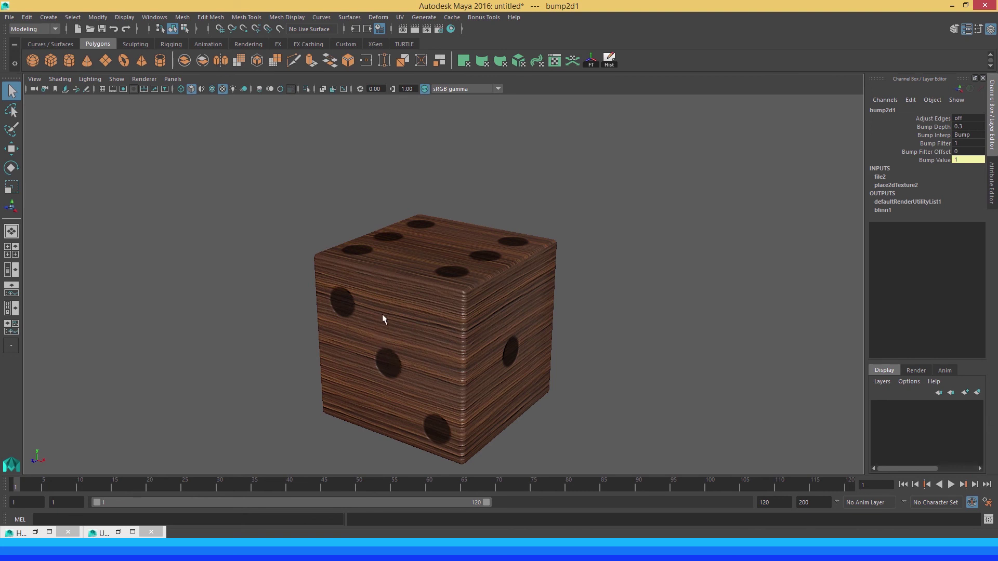
{"action": "left_click_drag", "start_coordinate": [383, 319], "coordinate": [401, 290], "text": "alt"}
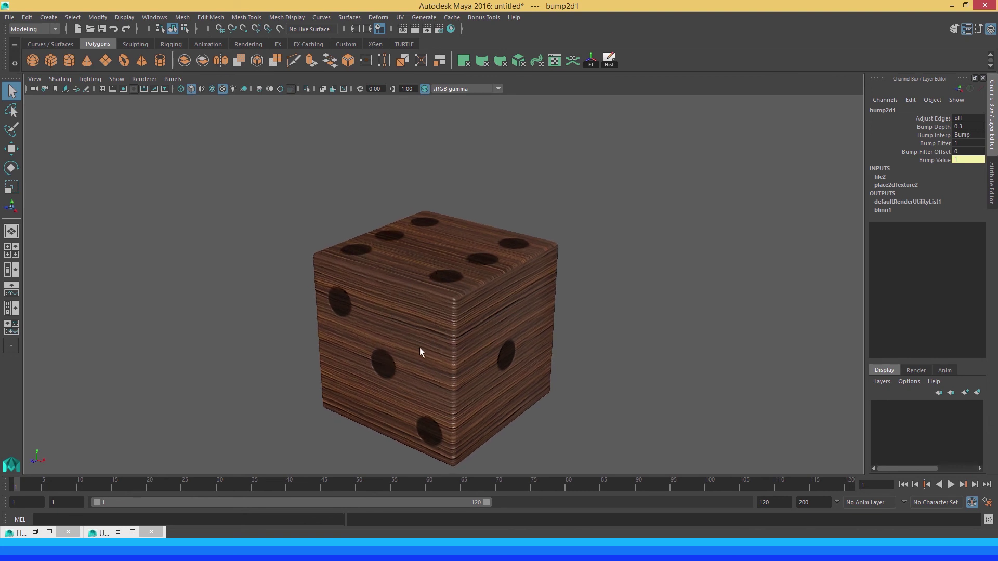
{"action": "left_click_drag", "start_coordinate": [421, 329], "coordinate": [437, 271], "text": "alt"}
{"action": "left_click_drag", "start_coordinate": [427, 337], "coordinate": [460, 368], "text": "alt"}
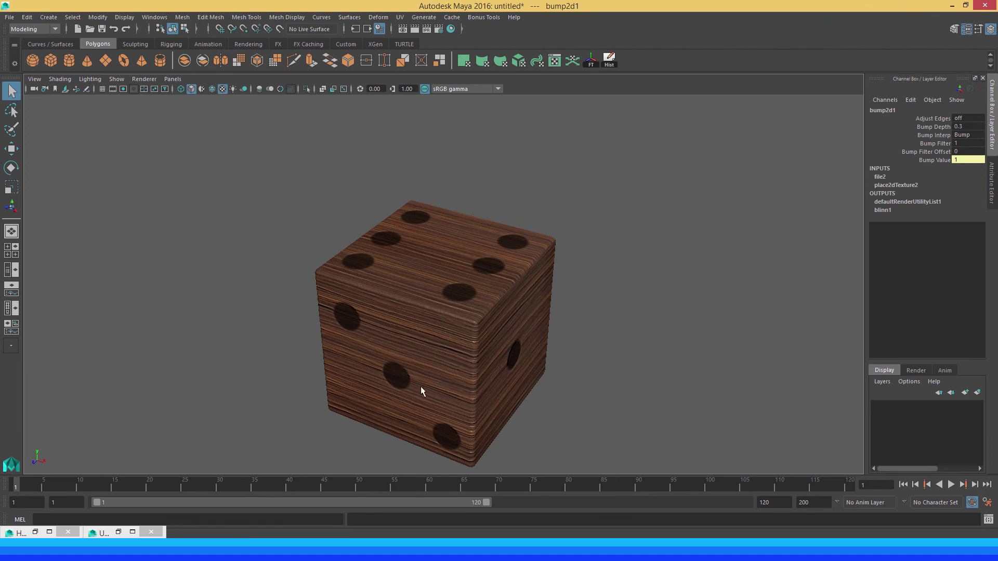
{"action": "left_click_drag", "start_coordinate": [491, 313], "coordinate": [511, 268], "text": "alt"}
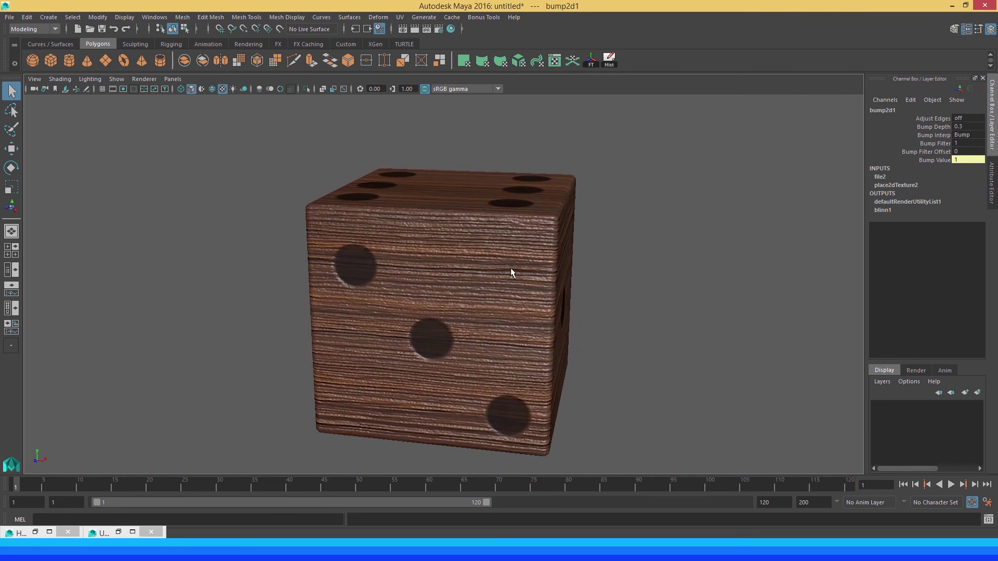
Open the Render View and choose mental ray as the renderer.
{"action": "left_click", "coordinate": [403, 29]}
{"action": "left_click_drag", "start_coordinate": [286, 62], "coordinate": [377, 74]}
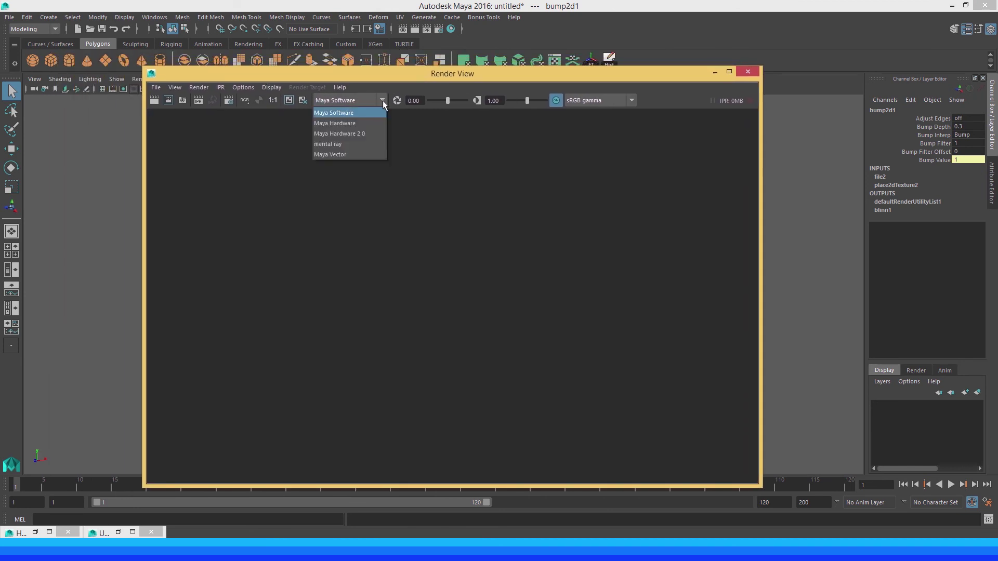
{"action": "left_click", "coordinate": [338, 143]}
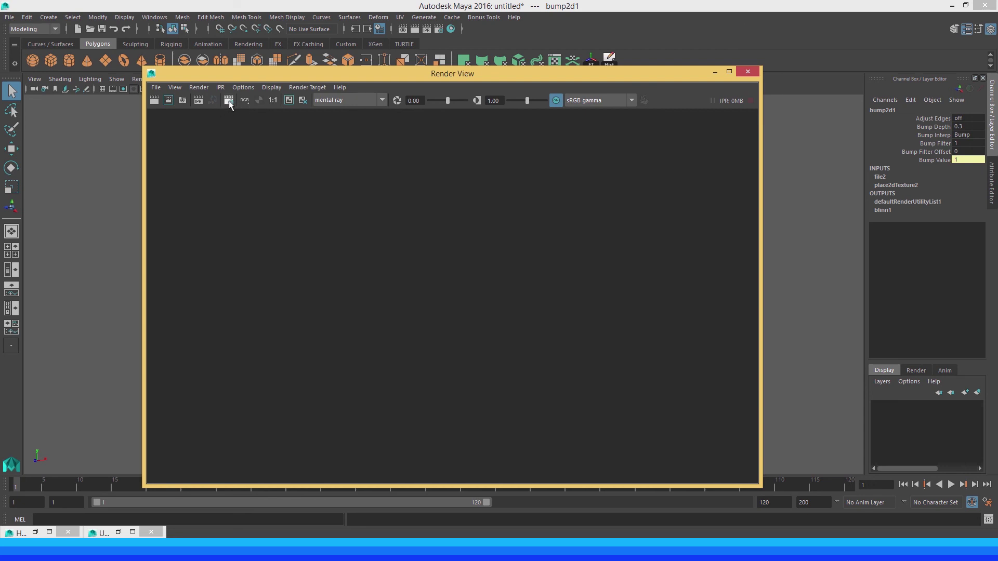
Open the Render Settings, set the mental ray Overall Quality to 2.00 and try the Mitchell filter.
{"action": "left_click", "coordinate": [229, 102]}
{"action": "left_click", "coordinate": [344, 145]}
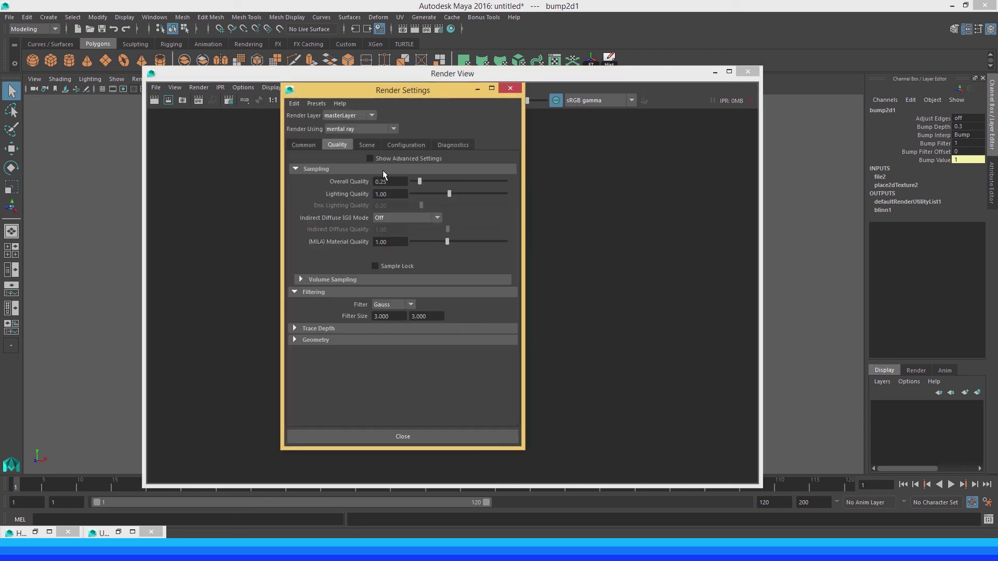
{"action": "type", "text": "2"}
{"action": "key", "text": "Tab"}
{"action": "left_click", "coordinate": [410, 305]}
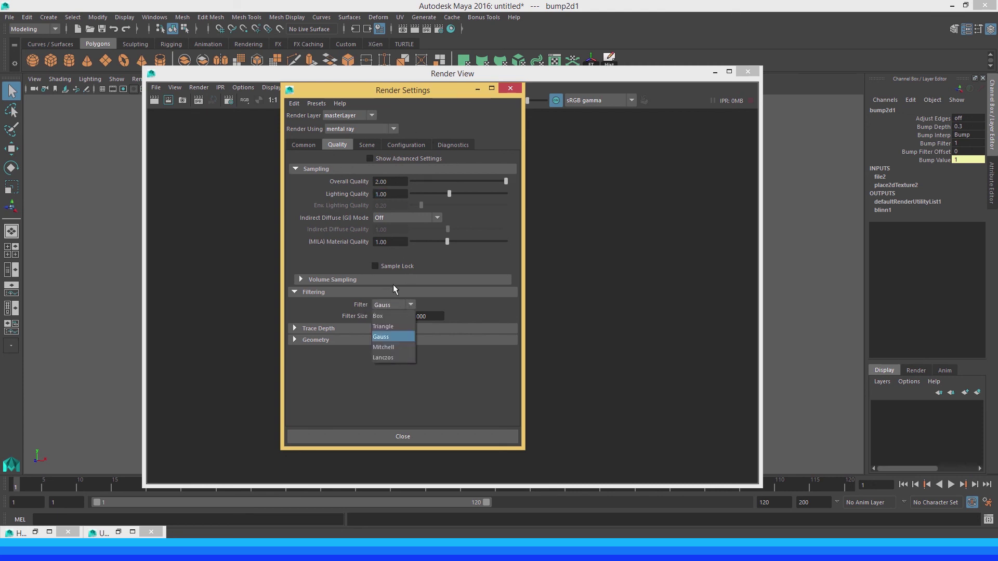
{"action": "left_click", "coordinate": [389, 348]}
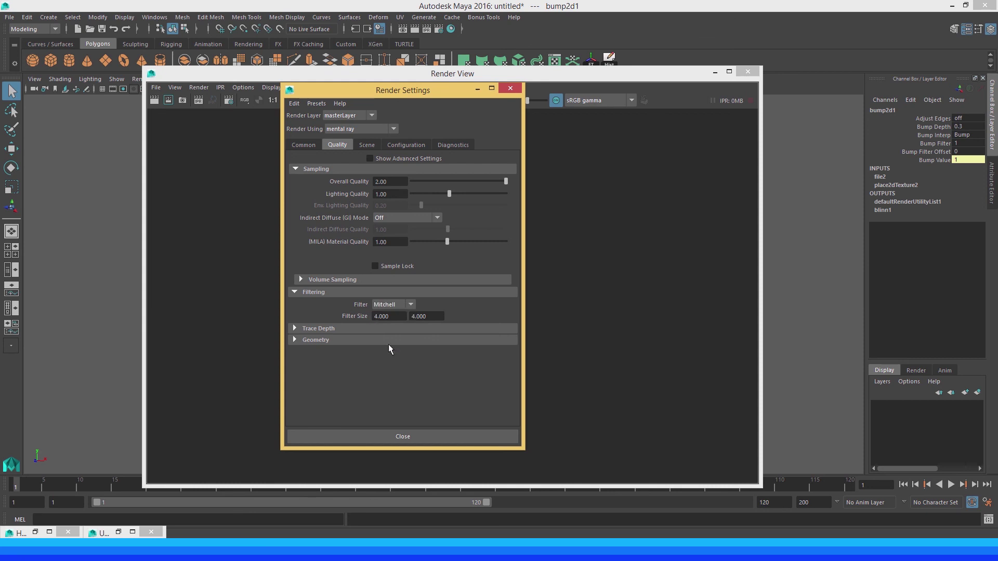
{"action": "left_click", "coordinate": [394, 304]}
{"action": "left_click", "coordinate": [385, 330]}
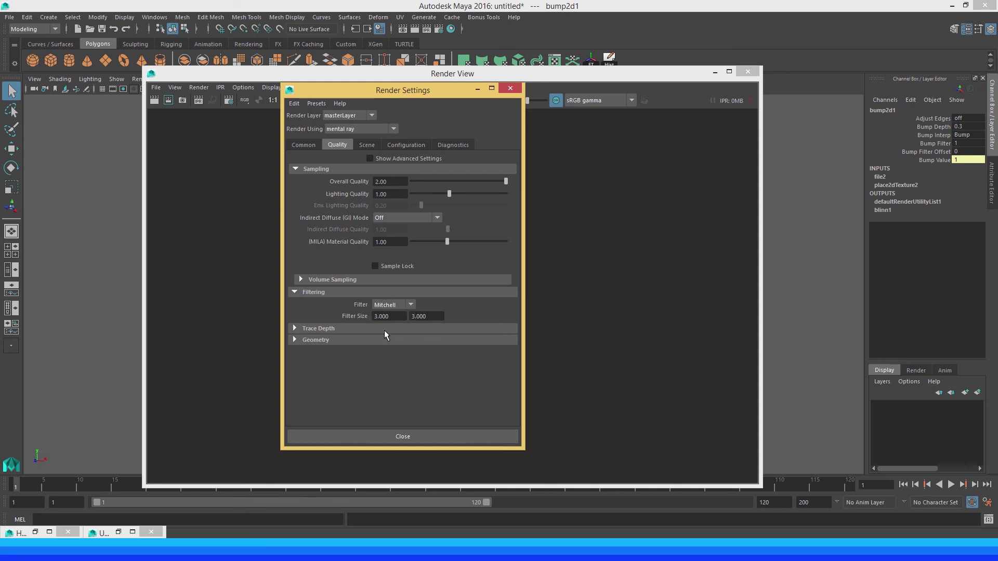
{"action": "left_click", "coordinate": [394, 305]}
Set the render image size to the HD 720 preset and close the Render Settings.
{"action": "left_click", "coordinate": [303, 145]}
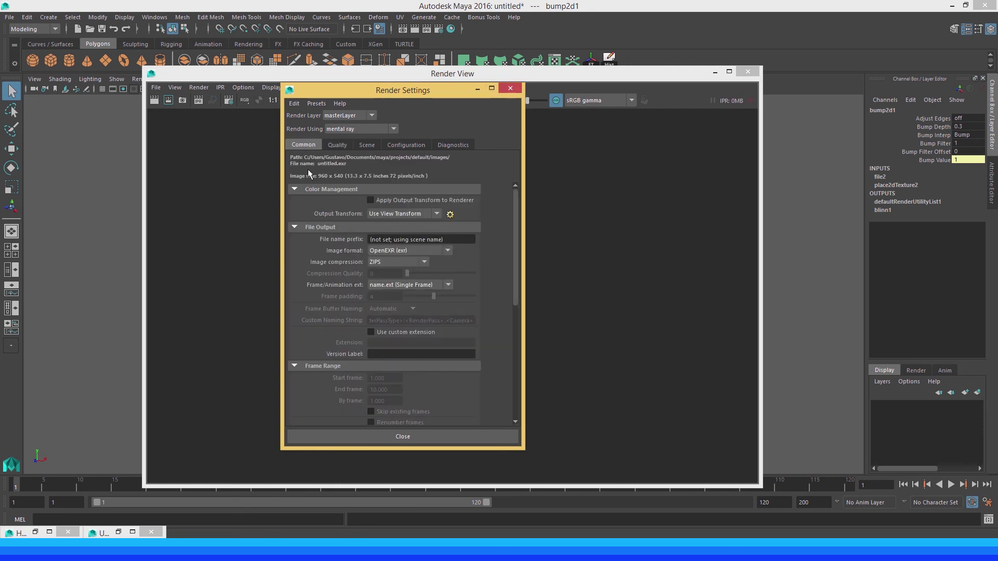
{"action": "scroll", "coordinate": [320, 264], "scroll_direction": "down", "scroll_amount": 5}
{"action": "left_click", "coordinate": [396, 326]}
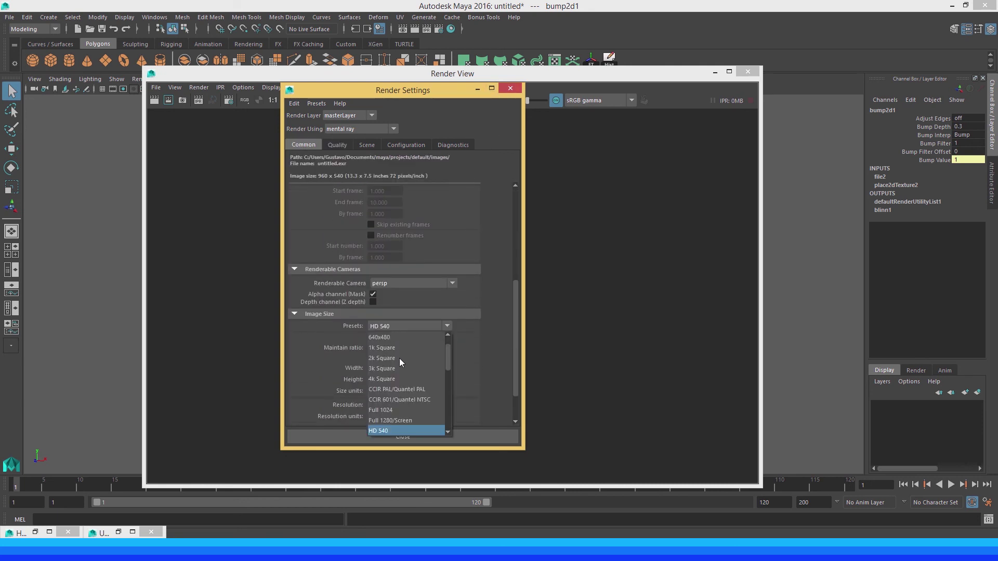
{"action": "scroll", "coordinate": [398, 364], "scroll_direction": "up", "scroll_amount": 1}
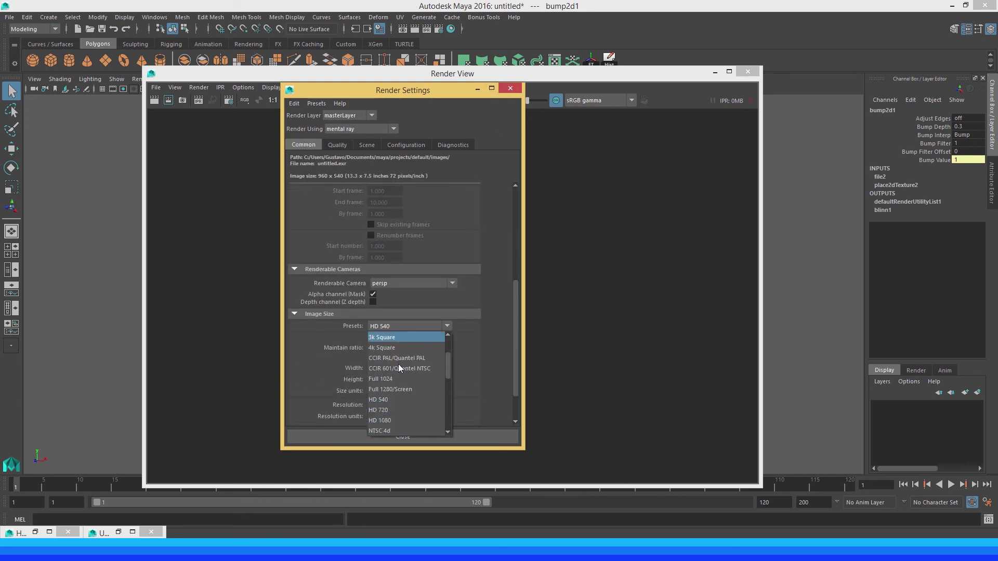
{"action": "left_click", "coordinate": [390, 410]}
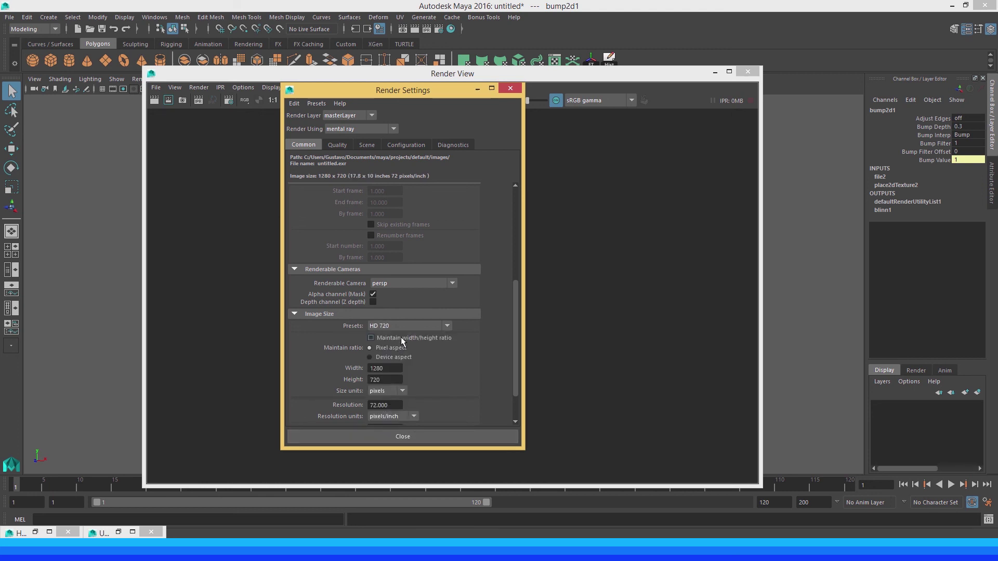
{"action": "left_click", "coordinate": [402, 436]}
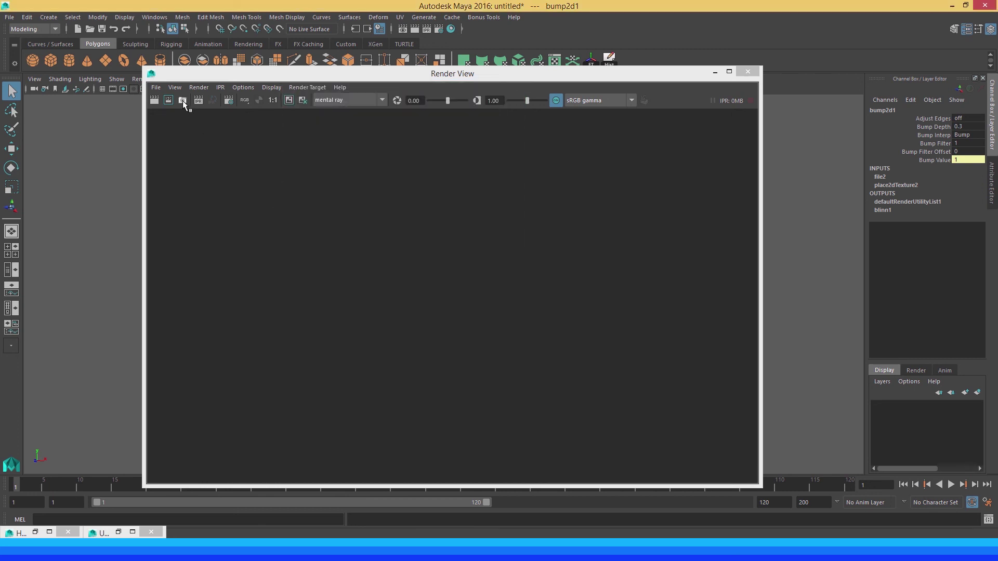
Take a snapshot of the perspective view, render the die with mental ray and keep the rendered image.
{"action": "left_click", "coordinate": [182, 101]}
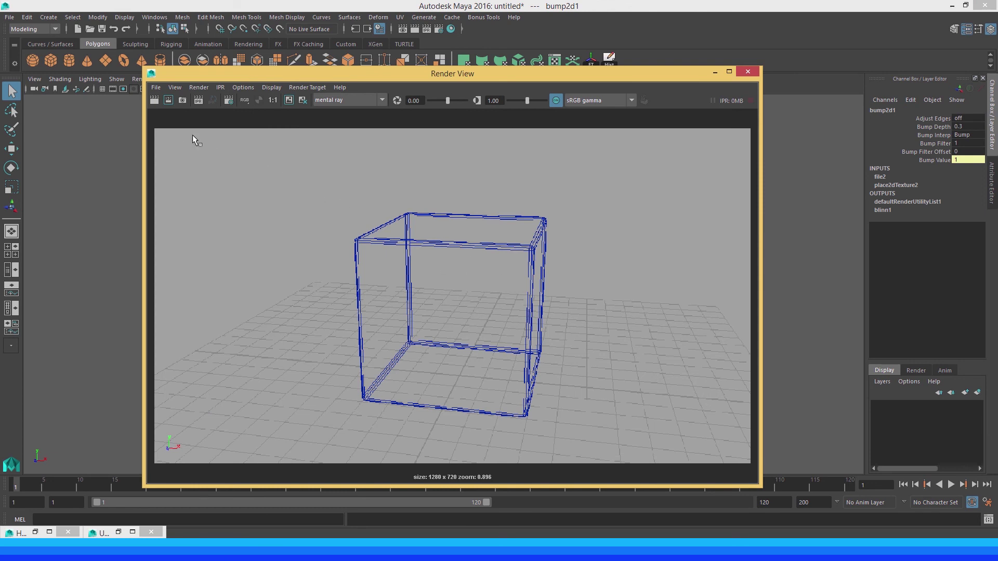
{"action": "left_click", "coordinate": [155, 100]}
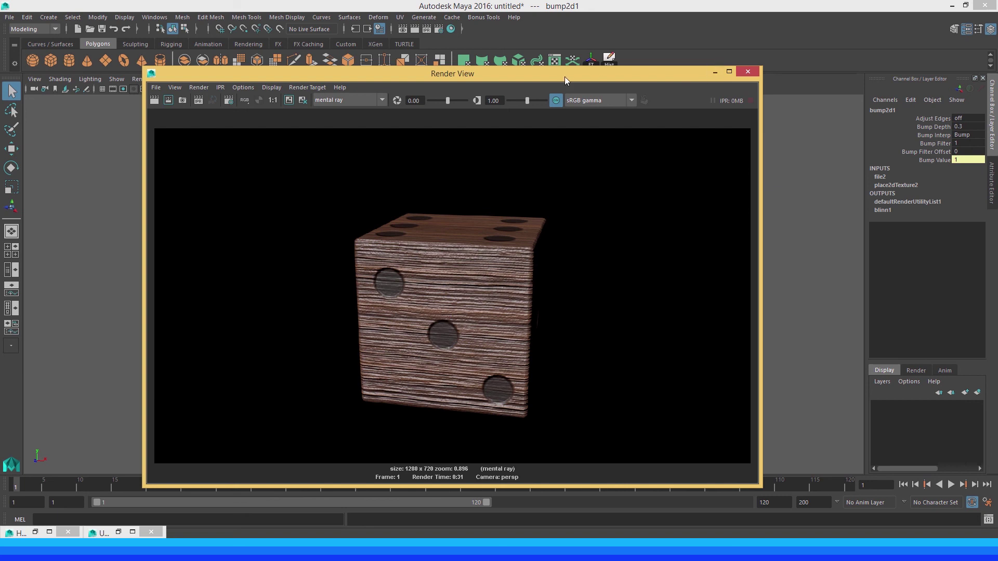
{"action": "left_click", "coordinate": [289, 100]}
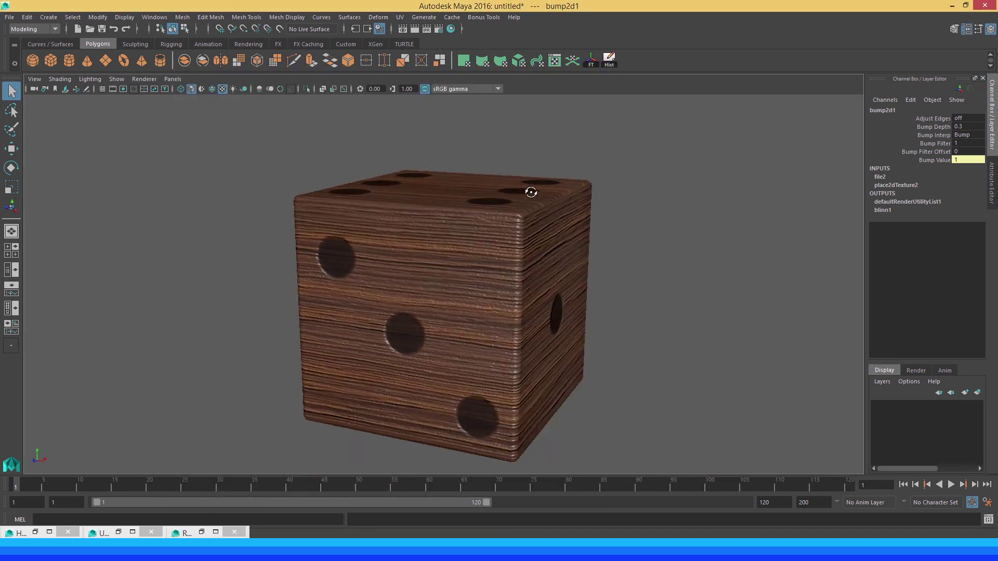
Orbit the die to show its three-, four- and six-pip faces and render that view with mental ray.
{"action": "left_click_drag", "start_coordinate": [530, 192], "coordinate": [488, 194], "text": "alt"}
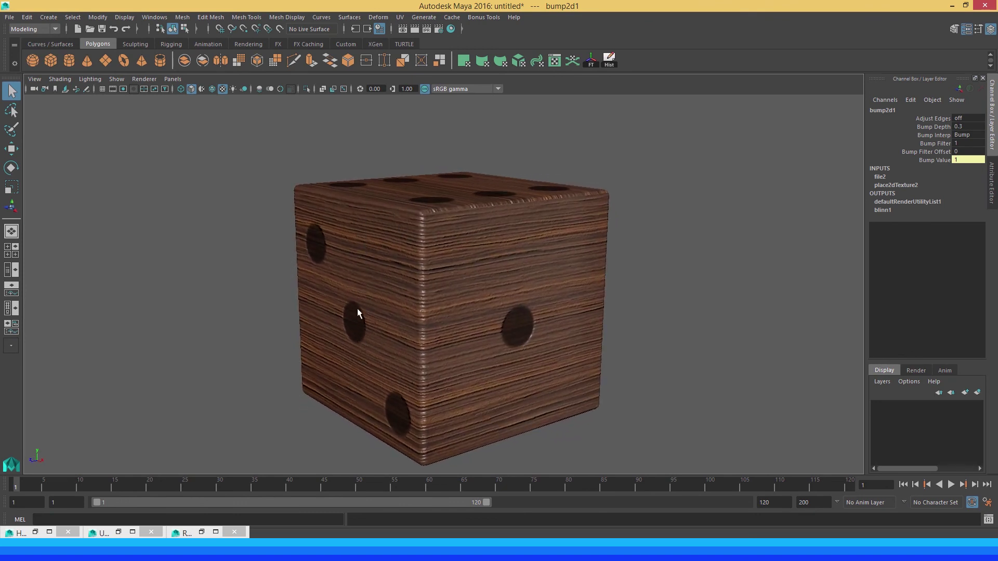
{"action": "left_click_drag", "start_coordinate": [359, 308], "coordinate": [459, 308], "text": "alt"}
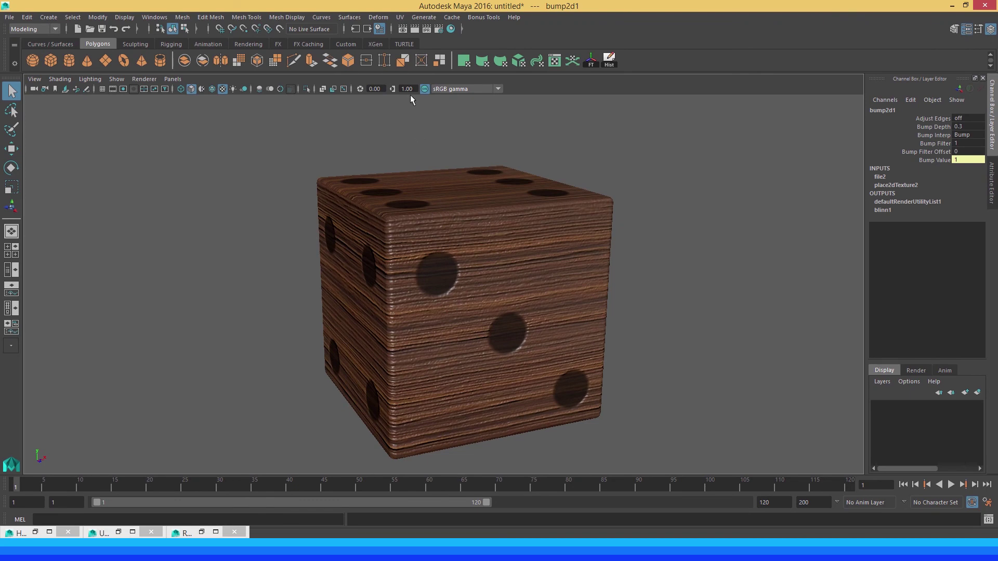
{"action": "left_click", "coordinate": [403, 29]}
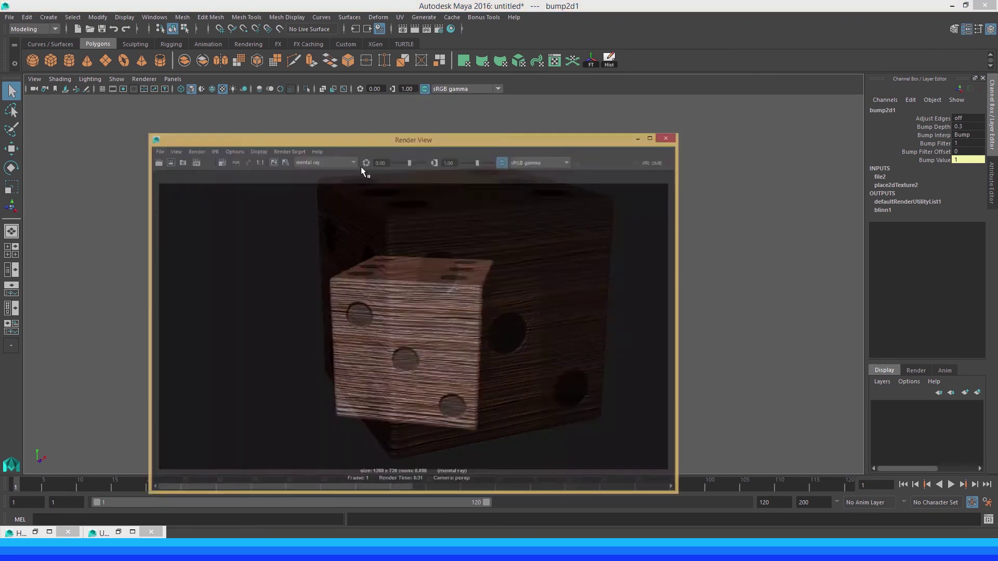
{"action": "left_click", "coordinate": [161, 104]}
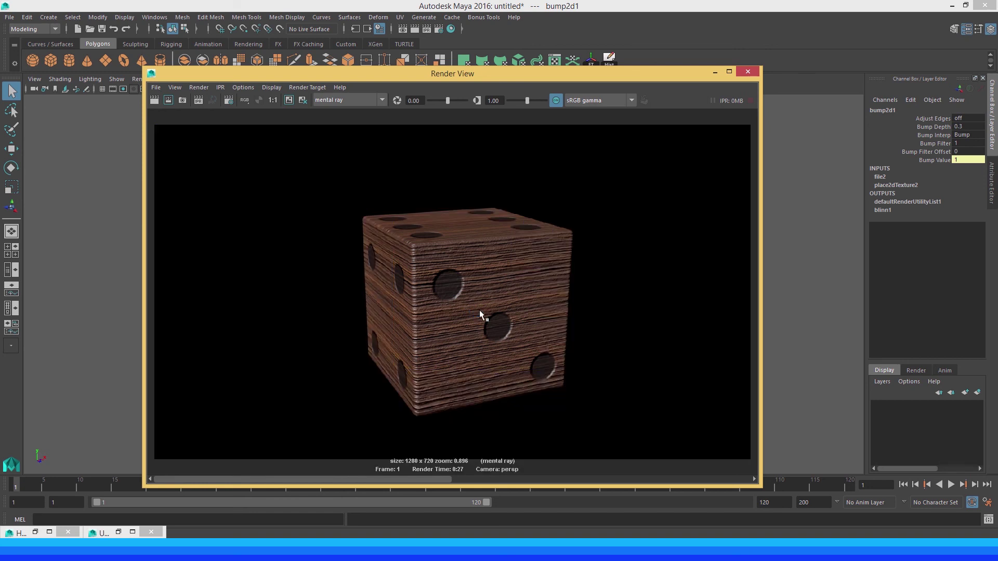
View the new and kept renders at actual size and compare the wood grain with the die in the viewport.
{"action": "left_click", "coordinate": [273, 99]}
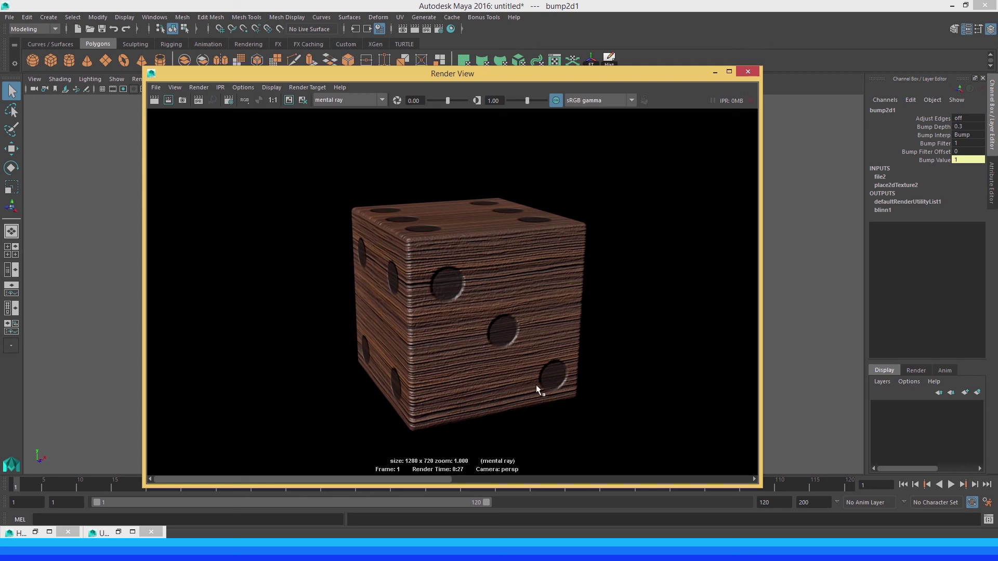
{"action": "left_click_drag", "start_coordinate": [400, 478], "coordinate": [561, 464]}
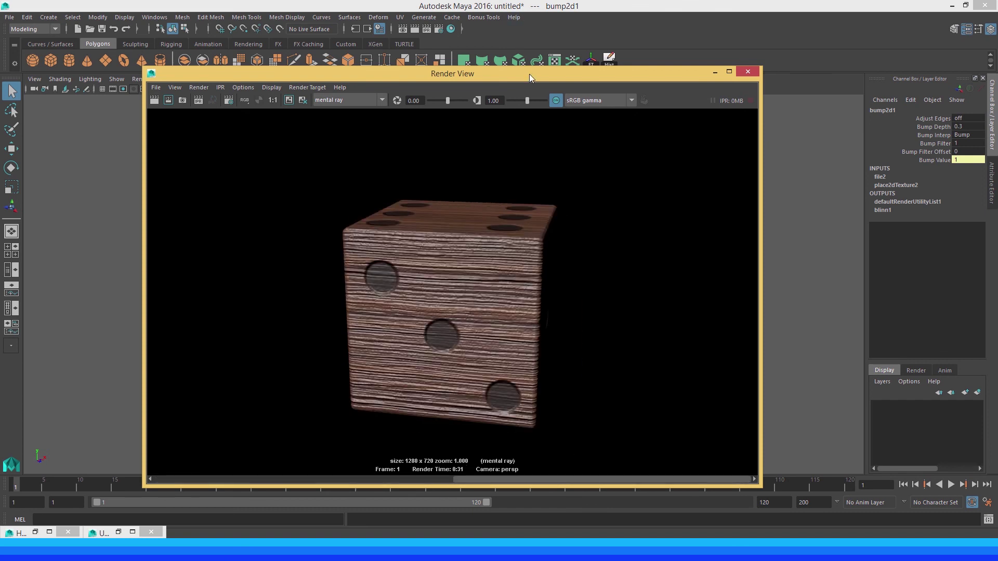
{"action": "left_click_drag", "start_coordinate": [536, 78], "coordinate": [677, 353]}
{"action": "left_click", "coordinate": [549, 208]}
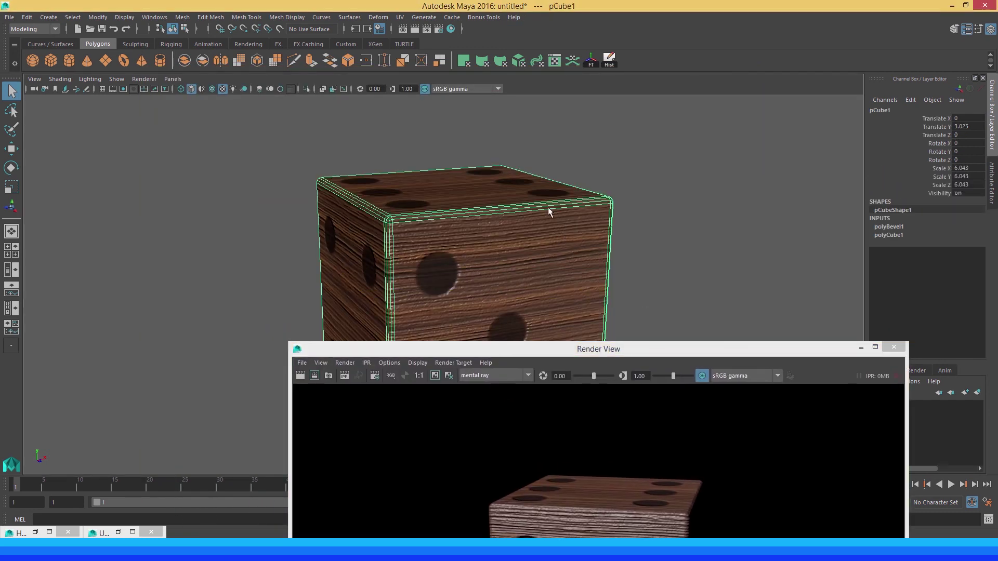
{"action": "left_click_drag", "start_coordinate": [501, 349], "coordinate": [392, 90]}
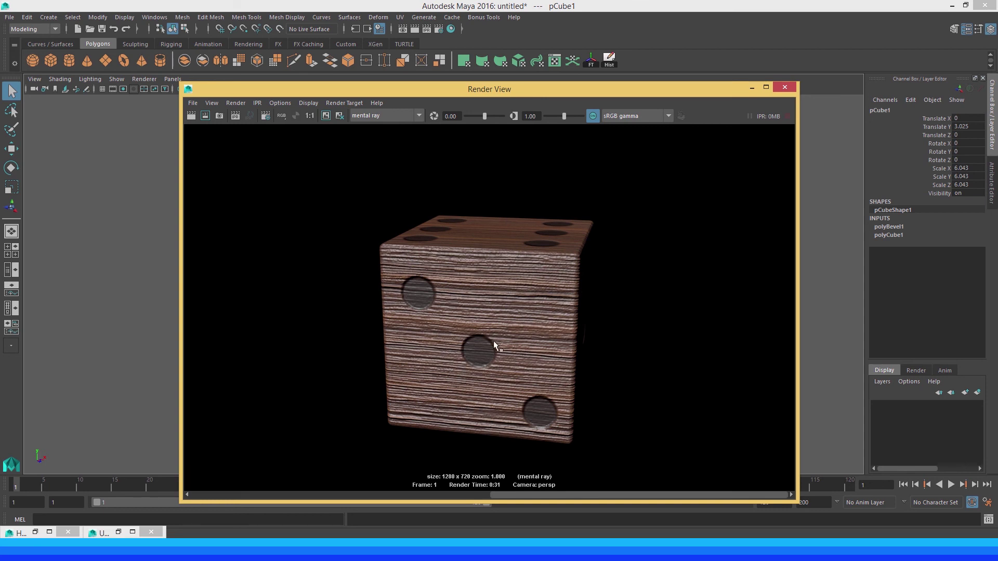
{"action": "left_click_drag", "start_coordinate": [717, 92], "coordinate": [651, 67]}
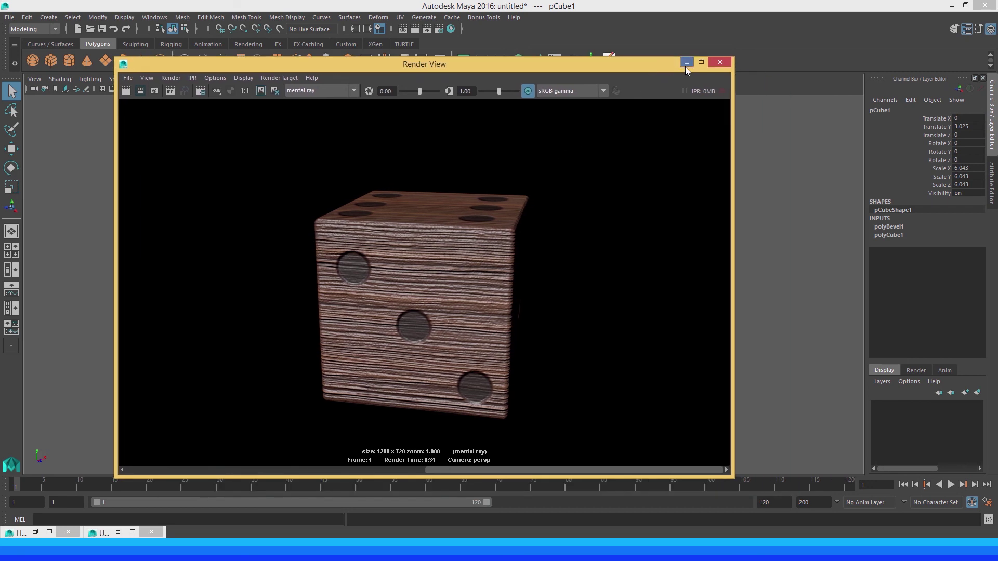
{"action": "left_click", "coordinate": [687, 62]}
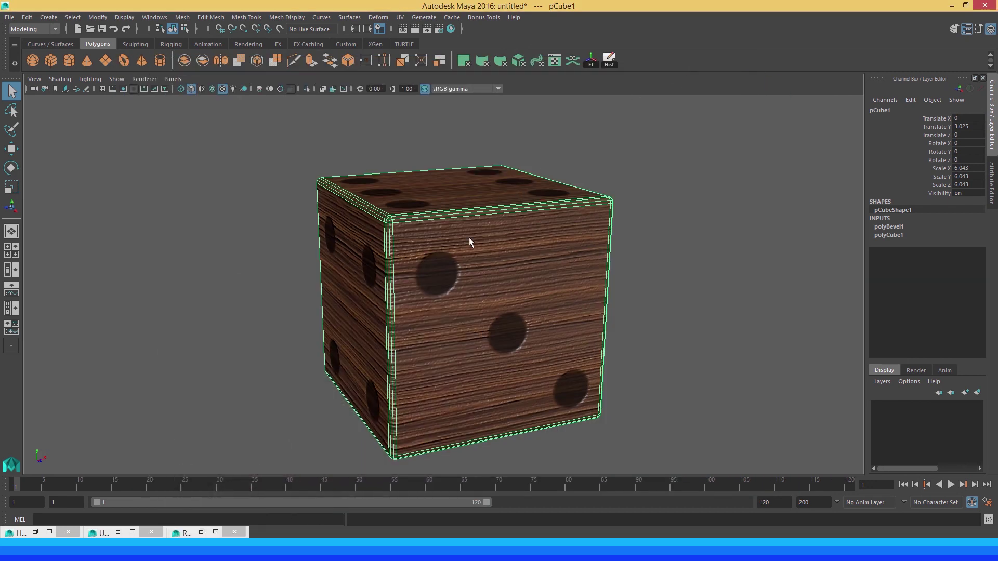
{"action": "left_click", "coordinate": [406, 28]}
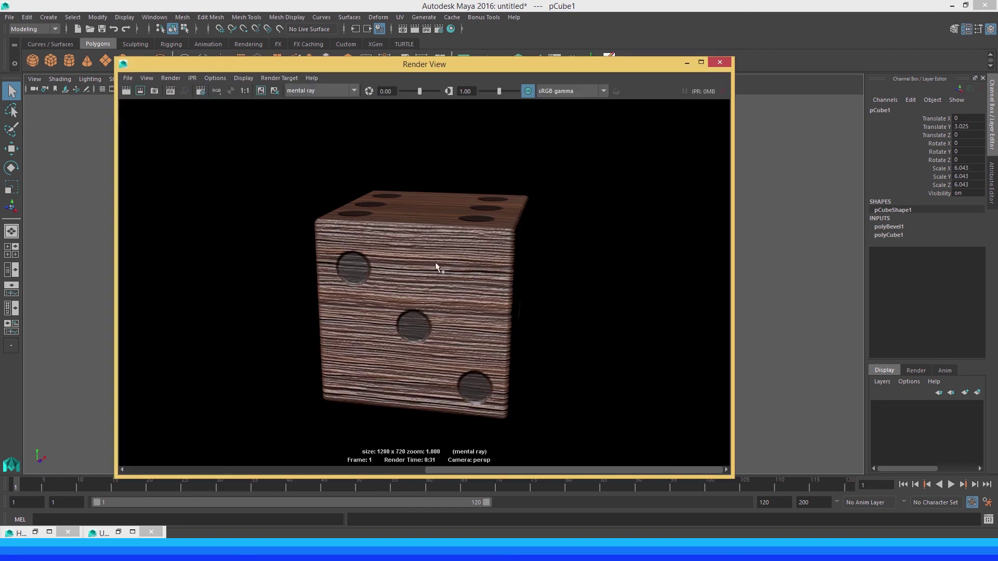
Reduce the height of the Render View window and recentre the kept render at actual size to inspect its bump detail.
{"action": "left_click_drag", "start_coordinate": [478, 470], "coordinate": [401, 467]}
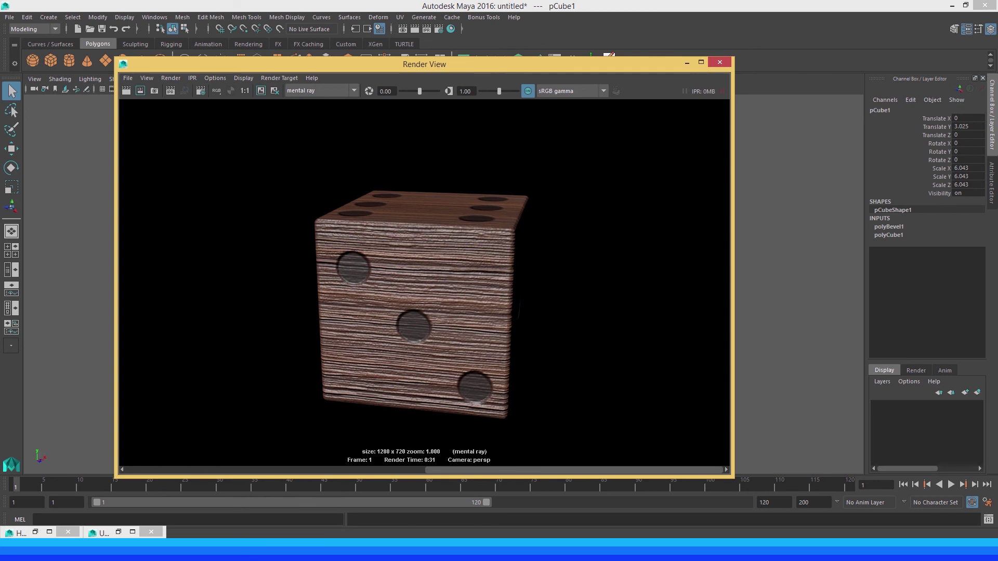
{"action": "mouse_move", "coordinate": [332, 550]}
{"action": "left_click_drag", "start_coordinate": [634, 67], "coordinate": [606, 67]}
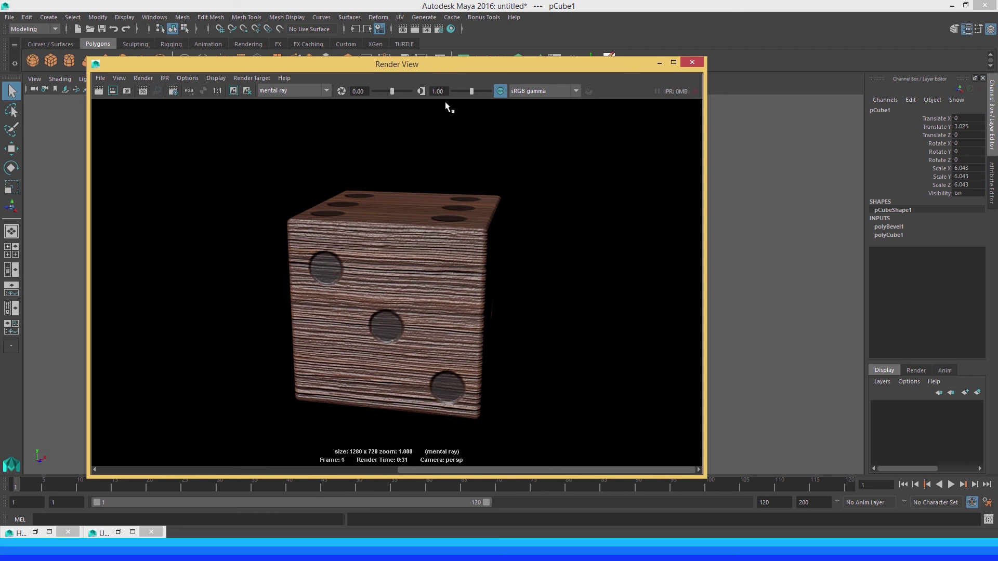
{"action": "left_click_drag", "start_coordinate": [461, 63], "coordinate": [461, 142]}
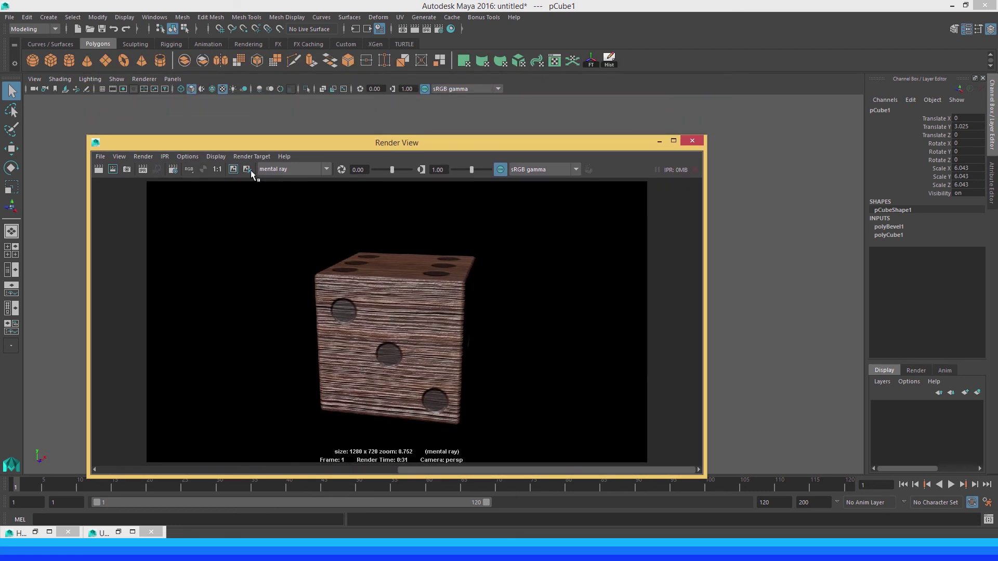
{"action": "left_click", "coordinate": [217, 169]}
{"action": "middle_click_drag", "start_coordinate": [405, 310], "coordinate": [421, 294], "text": "alt"}
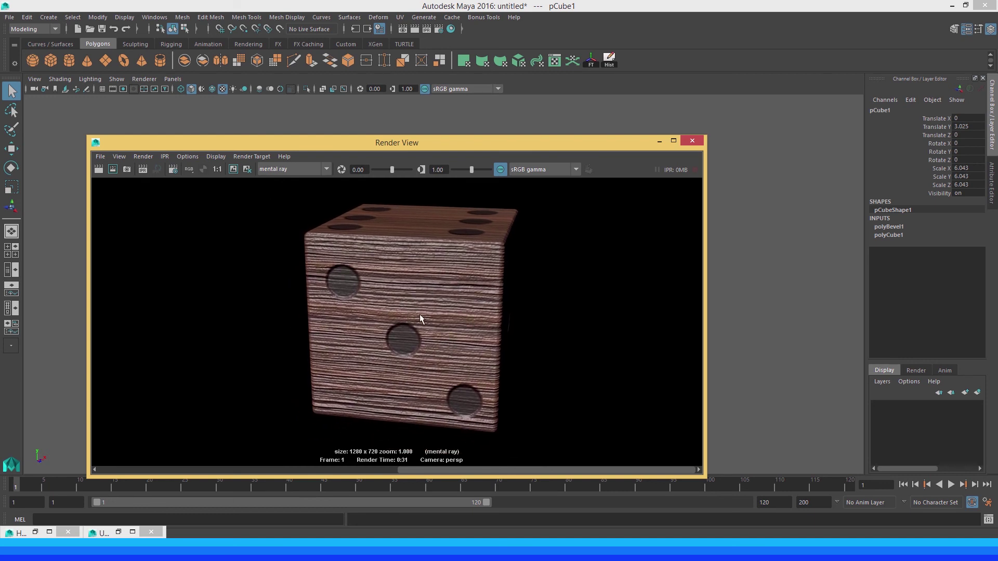